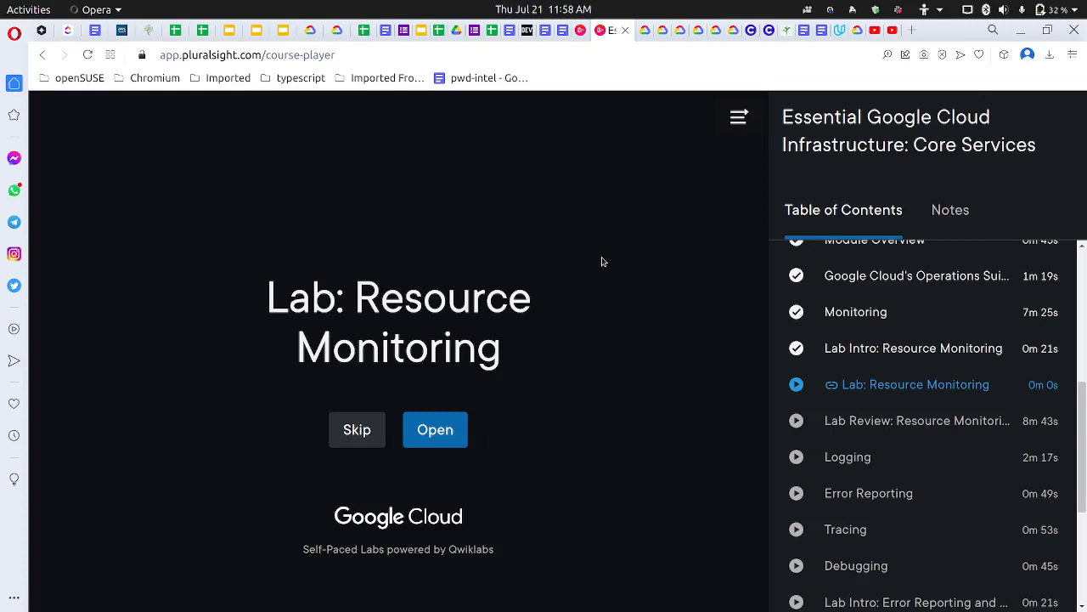
Open the Resource Monitoring lab in a private window and sign in with the saved account e-mail and password
right_click(452, 429)
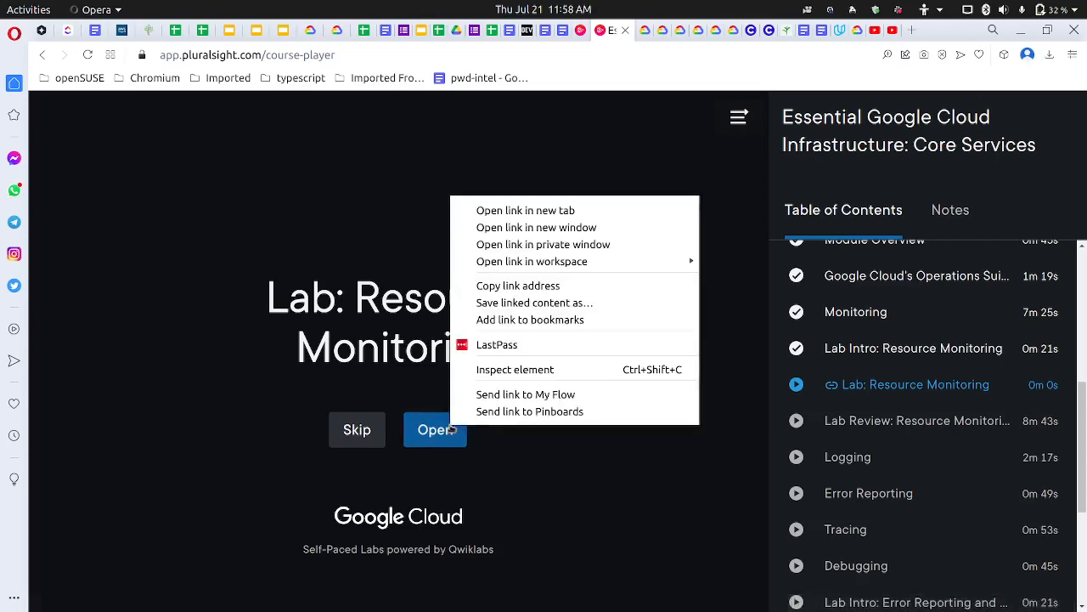
click(558, 245)
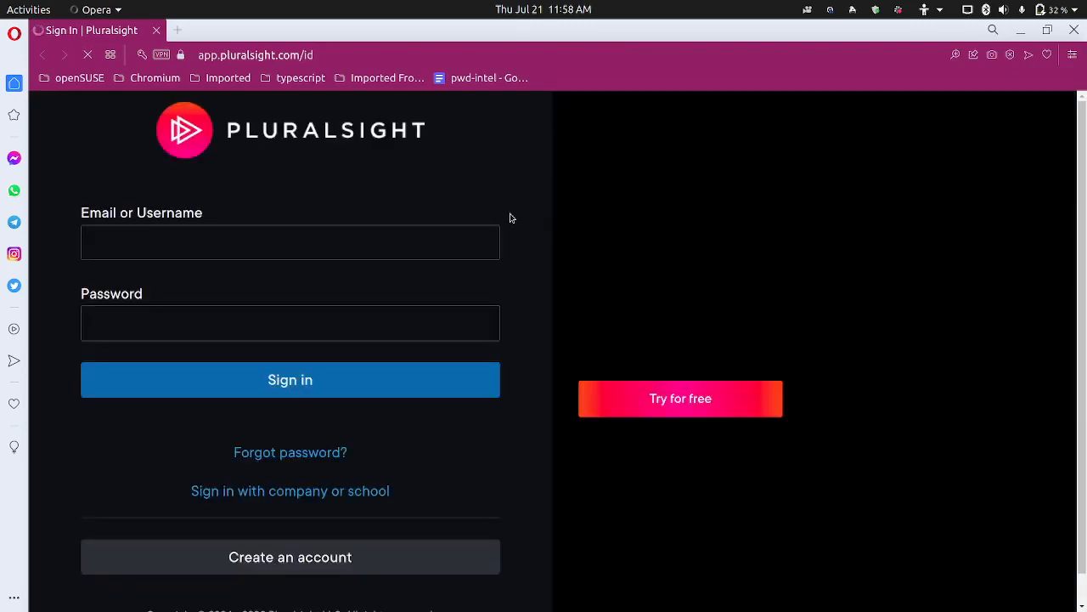
click(337, 241)
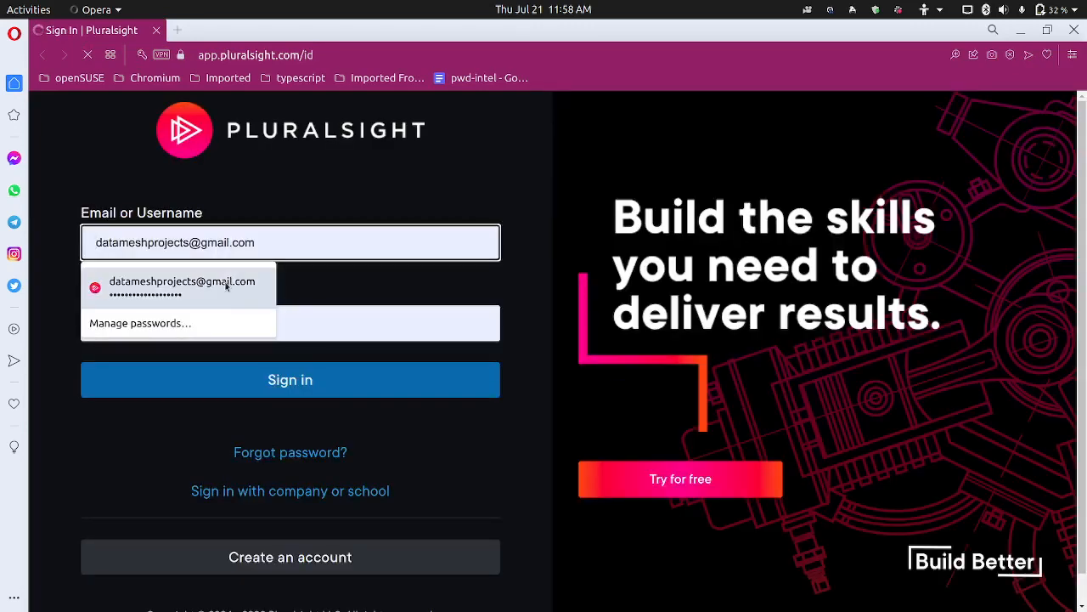
click(228, 286)
click(237, 380)
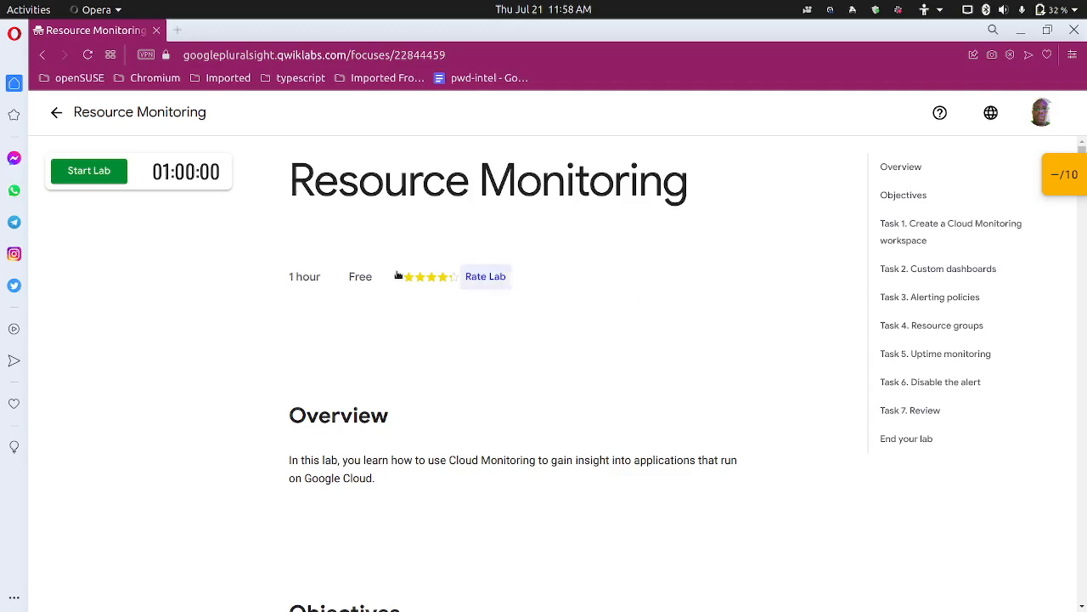
Look through the lab instructions from the overview to Task 1 and try to start the lab
scroll(267, 344, down, 2)
scroll(266, 344, down, 12)
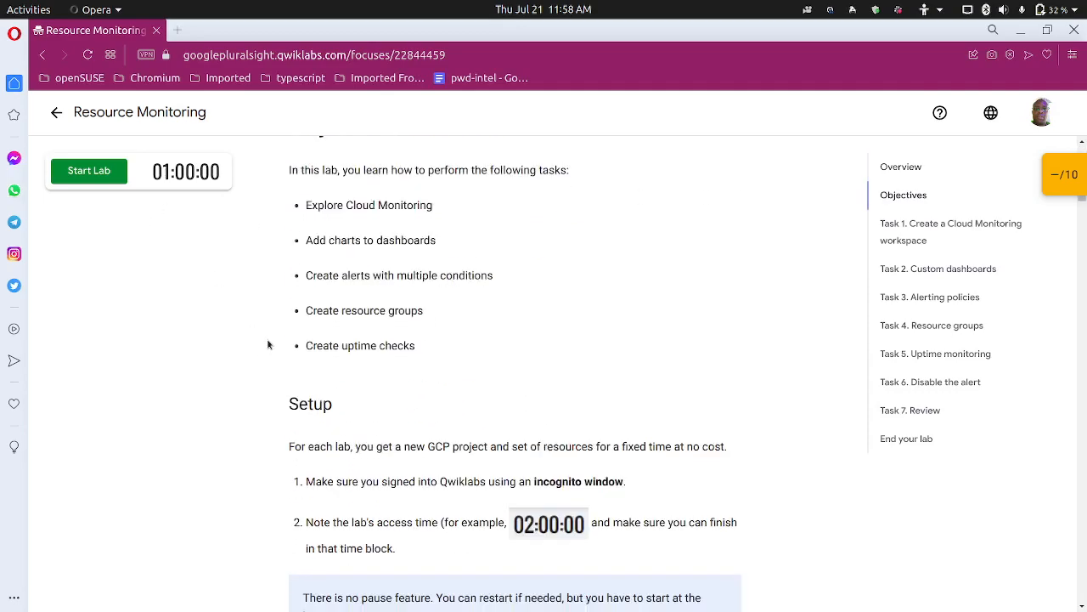
scroll(267, 344, down, 9)
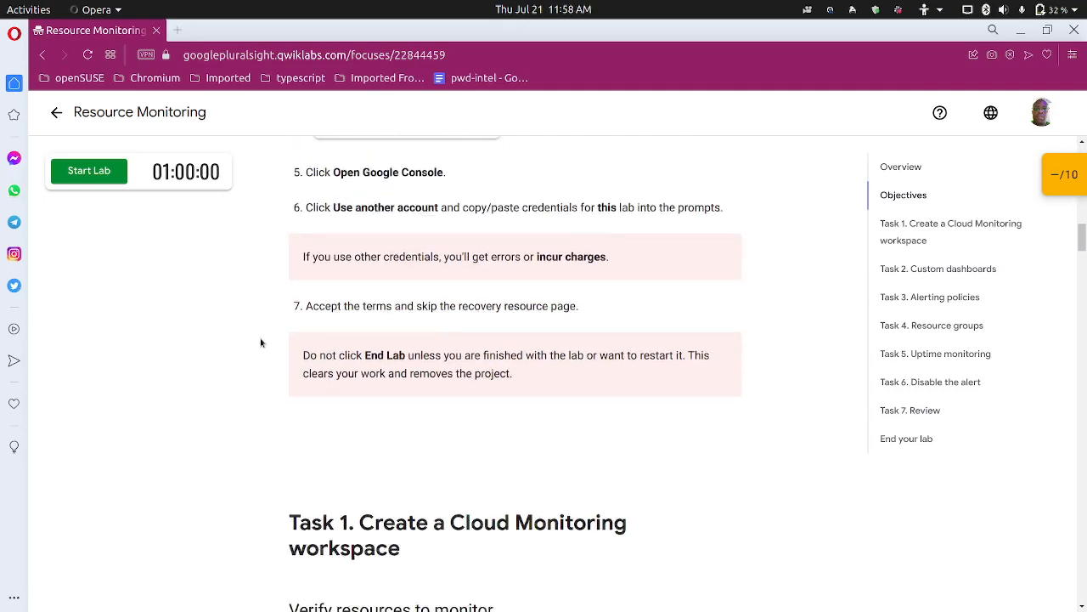
scroll(264, 340, down, 3)
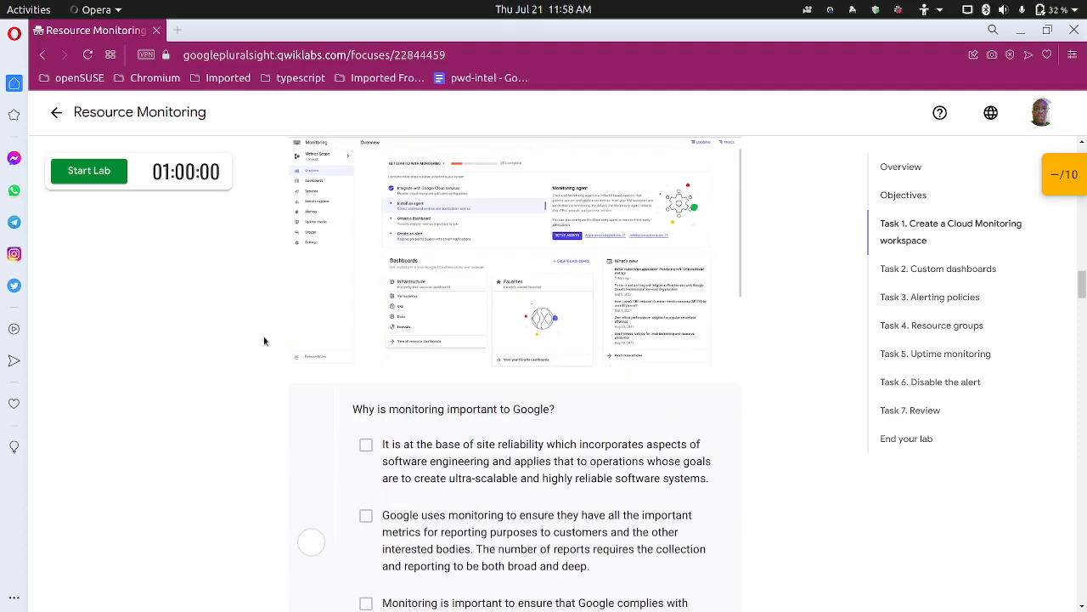
click(92, 179)
Open the chat support form and fill in the requester's full name and e-mail address
click(938, 121)
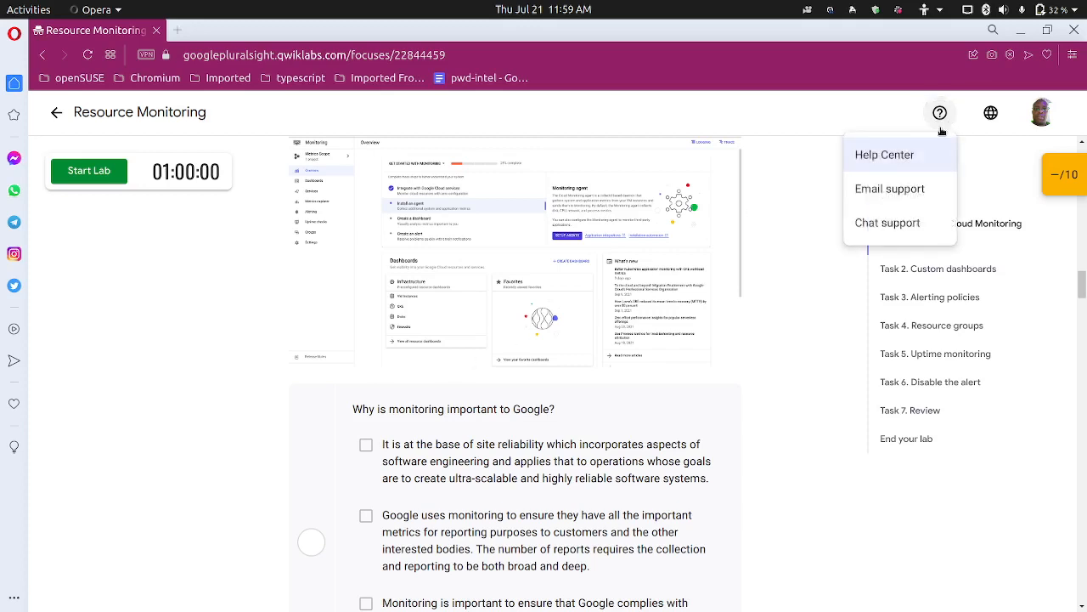
click(900, 228)
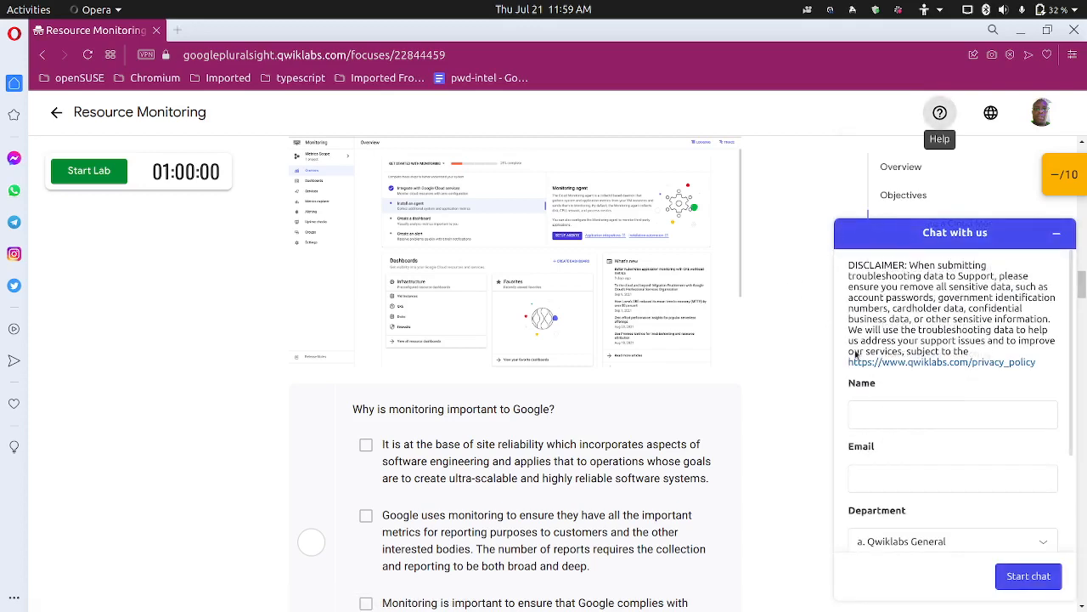
click(899, 415)
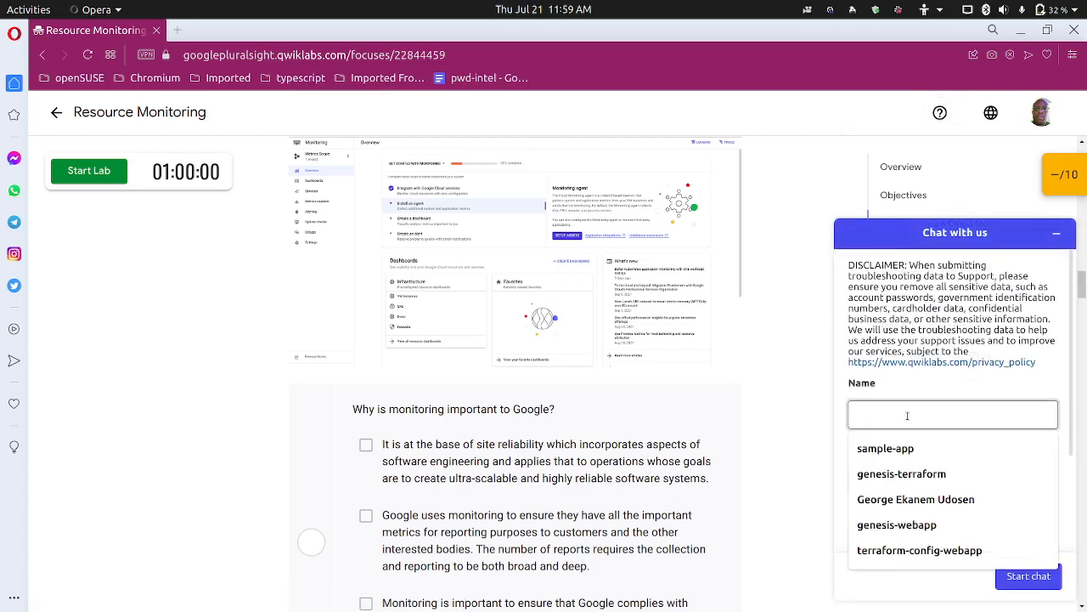
click(907, 500)
click(910, 490)
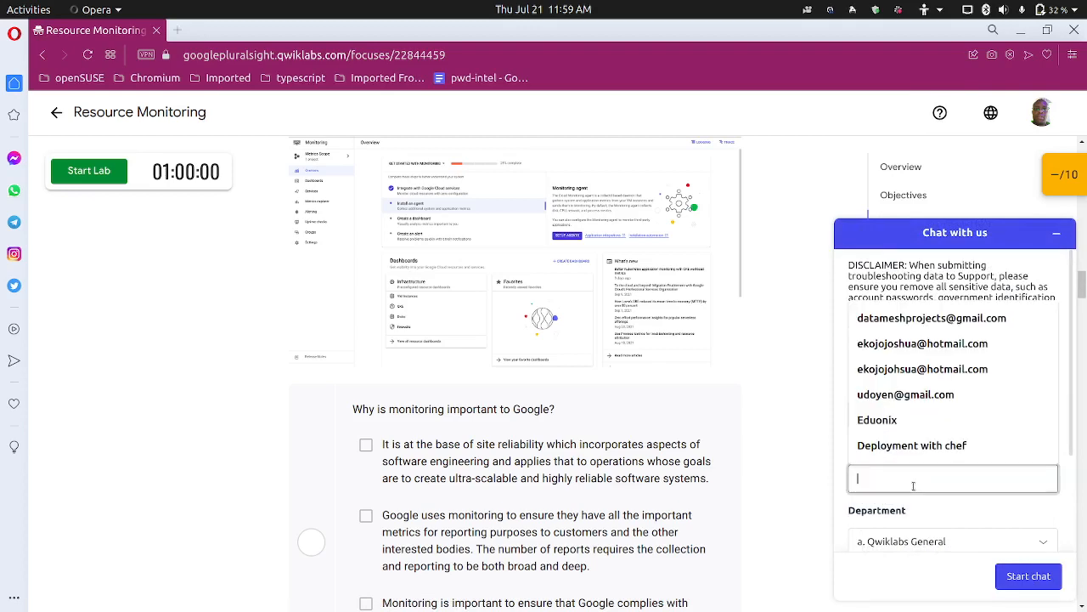
click(930, 319)
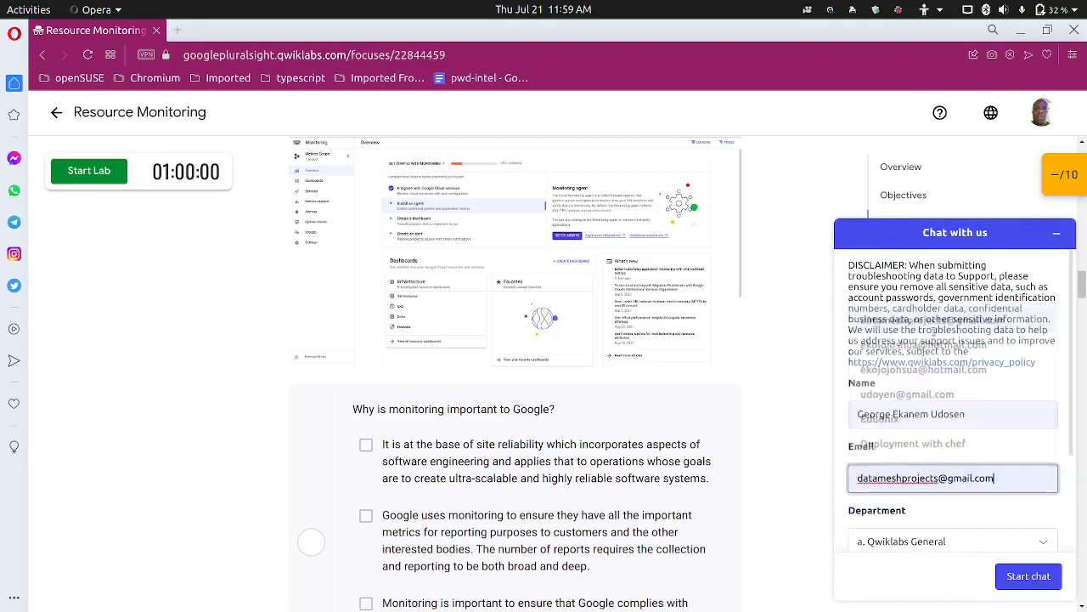
Enter "Hi" as the optional message and start the support chat with the Qwiklabs General department
scroll(954, 505, down, 3)
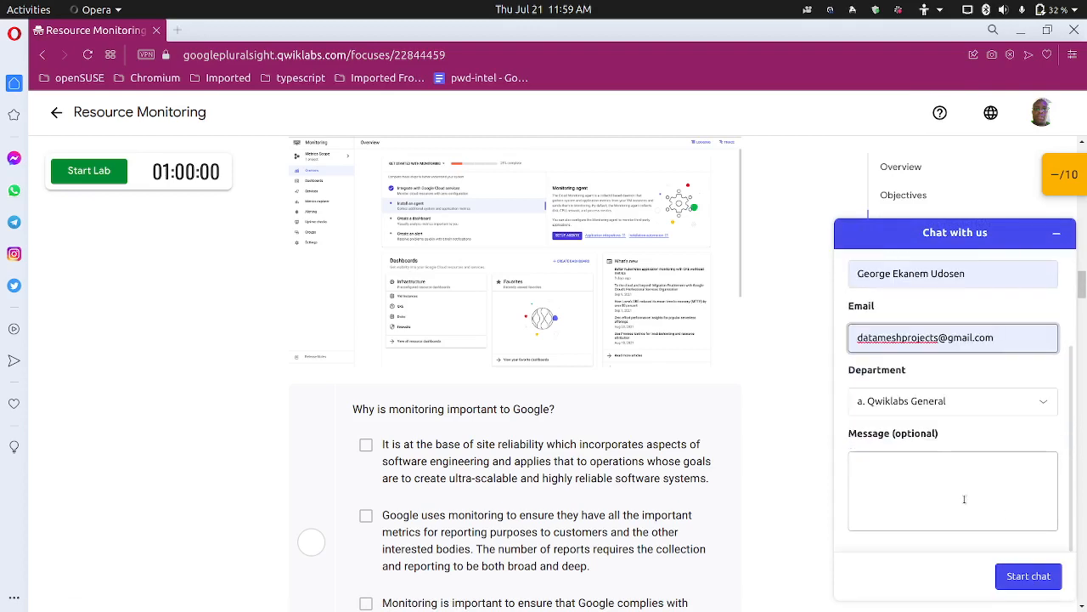
click(972, 489)
text(Hi)
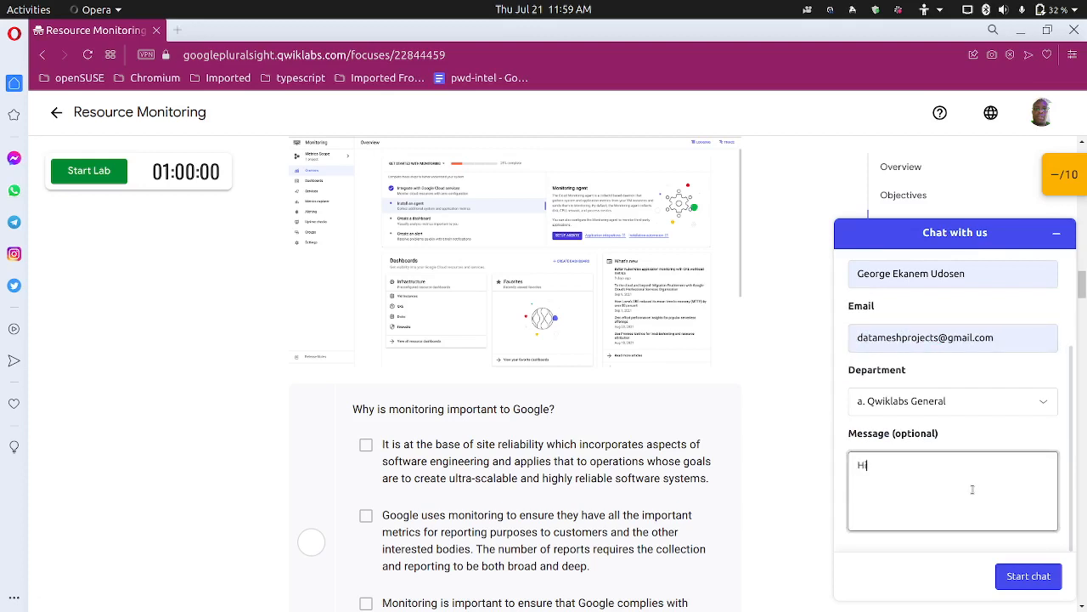
click(1001, 572)
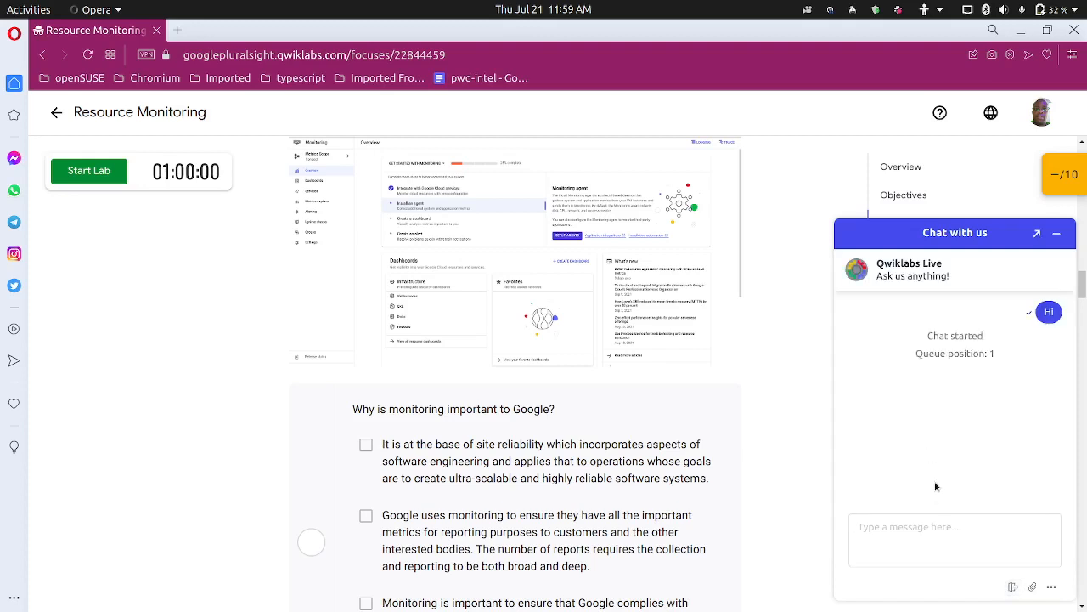
Send the support agent the message "Hello I need to have my lab quota lifted"
click(933, 522)
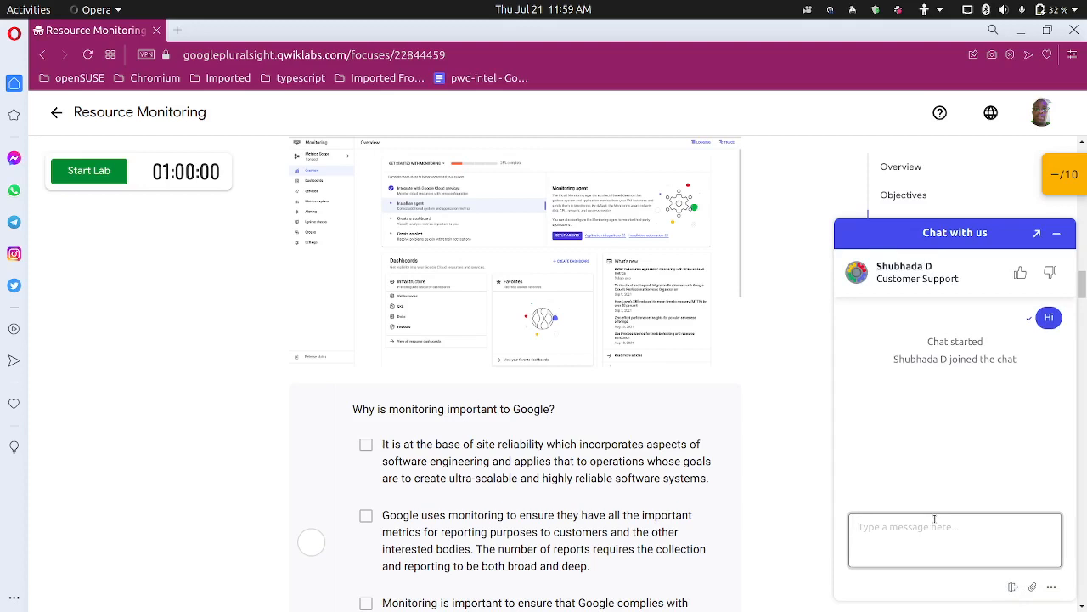
text(Hello I need to have my)
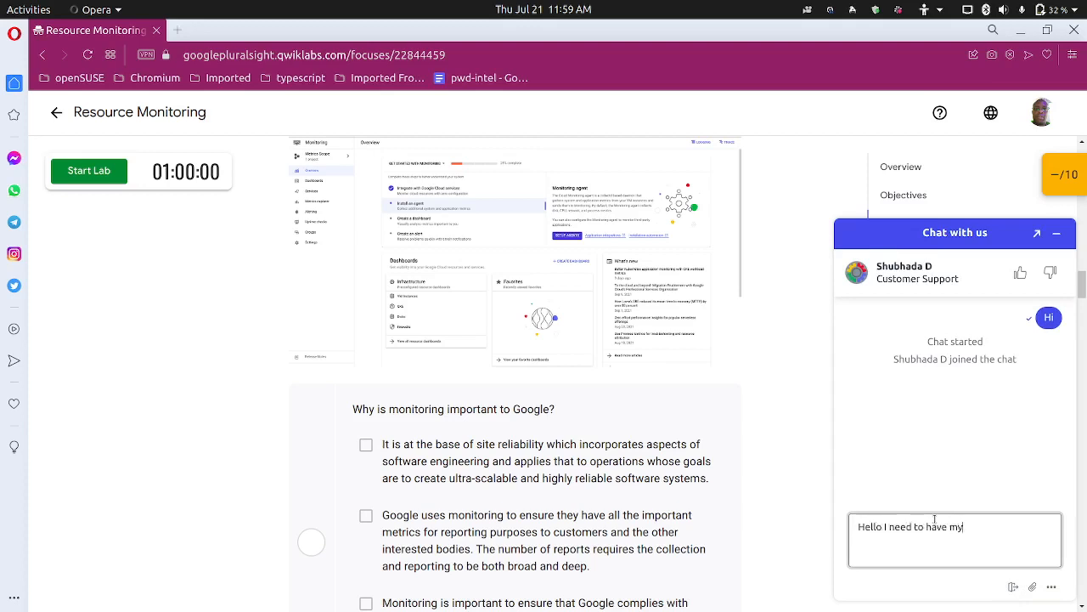
text( lab qouto)
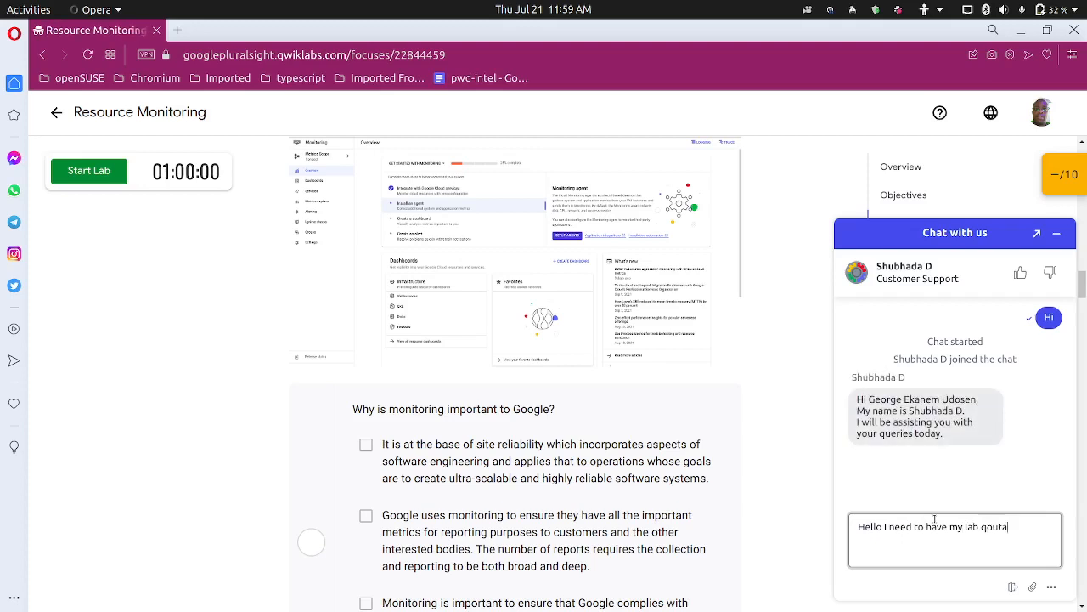
key(BackSpace)
key(BackSpace)
key(BackSpace)
key(BackSpace)
text(uota lifted)
key(Return)
Send the support agent the message "I am part of the gads and pluralsight program"
text(I)
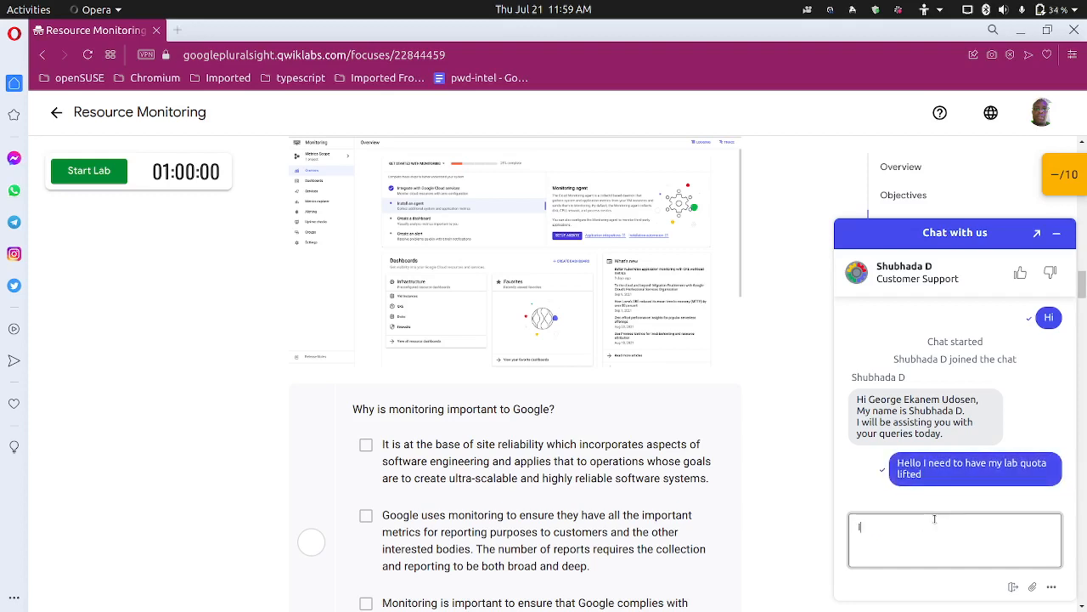
text( am part of the gads )
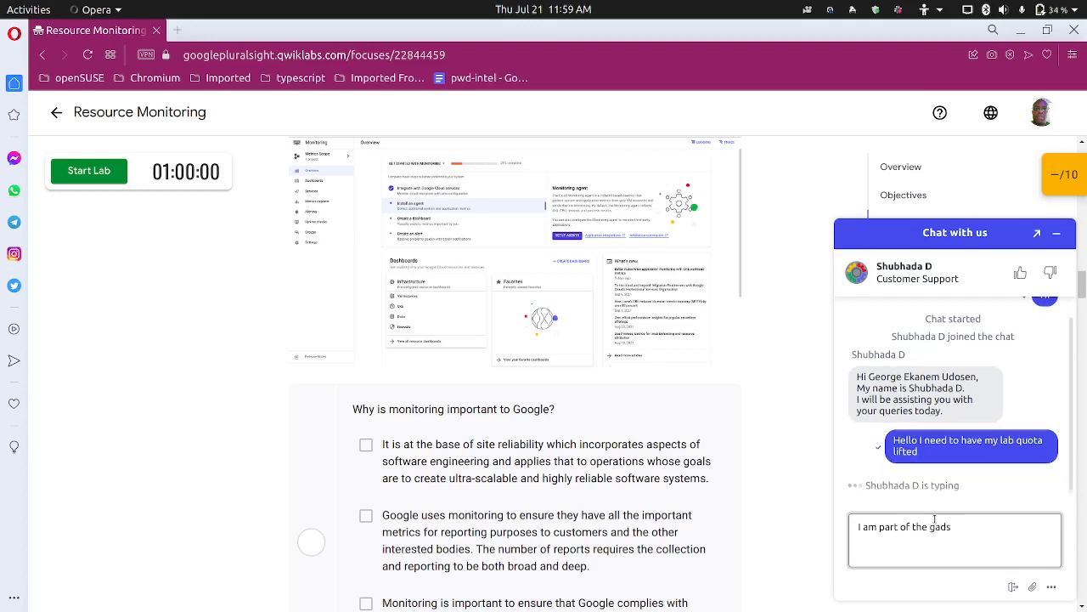
text(and plur)
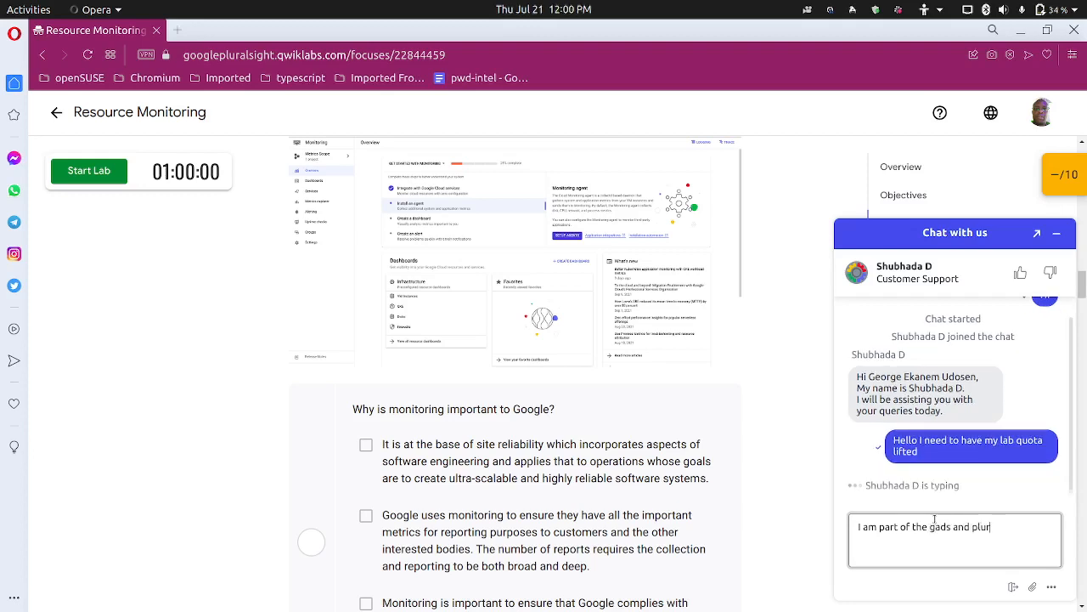
text(alsigh)
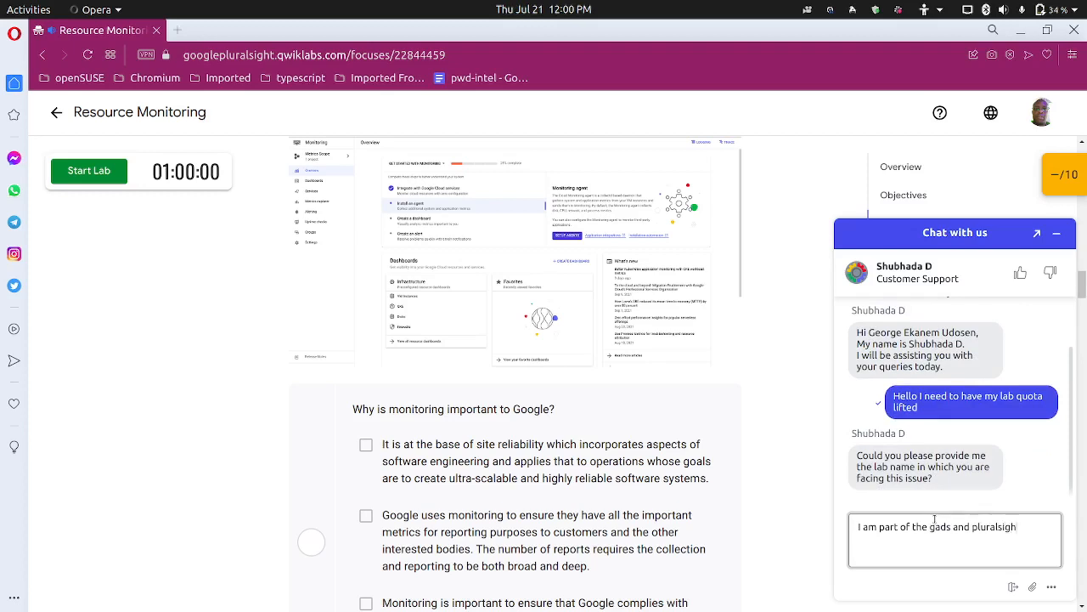
text(t program)
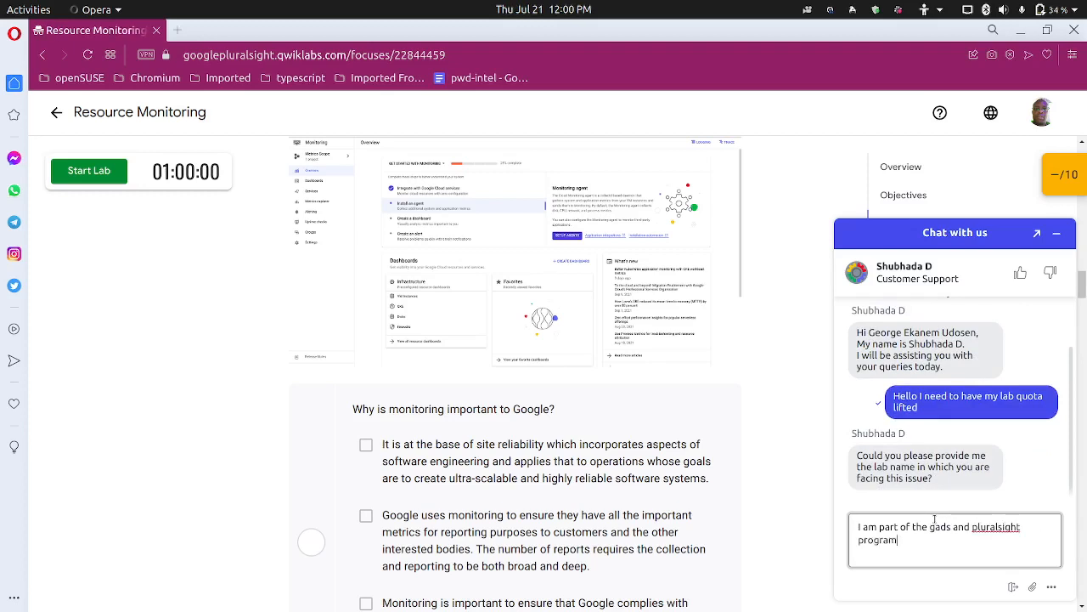
key(Return)
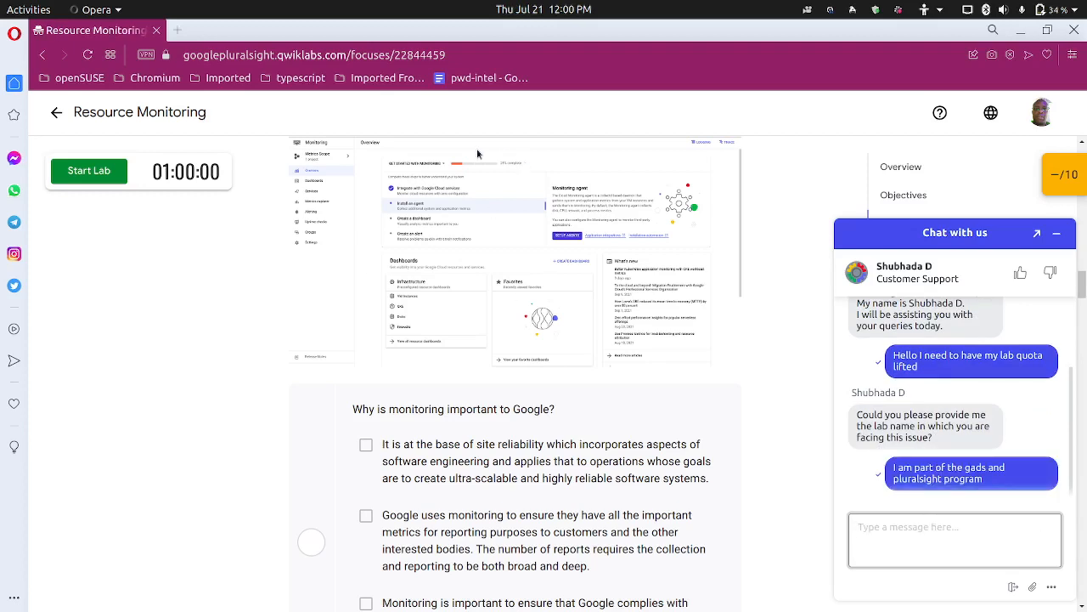
Copy the lab name "Resource Monitoring" from the page heading and send it in the support chat
drag(223, 114, 73, 118)
key(ctrl+c)
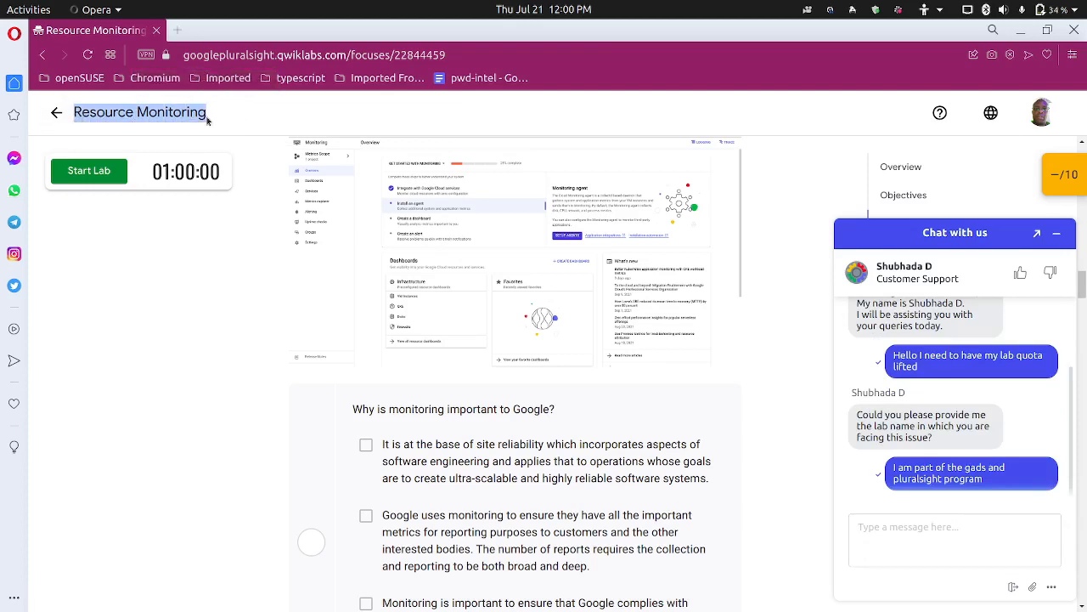
click(230, 247)
drag(212, 120, 74, 113)
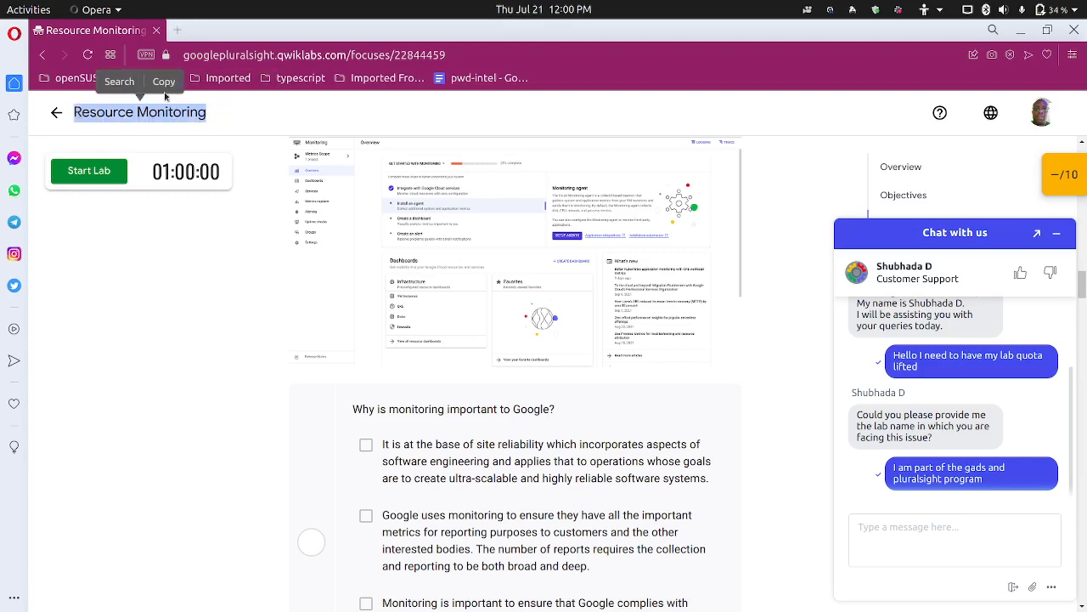
click(925, 546)
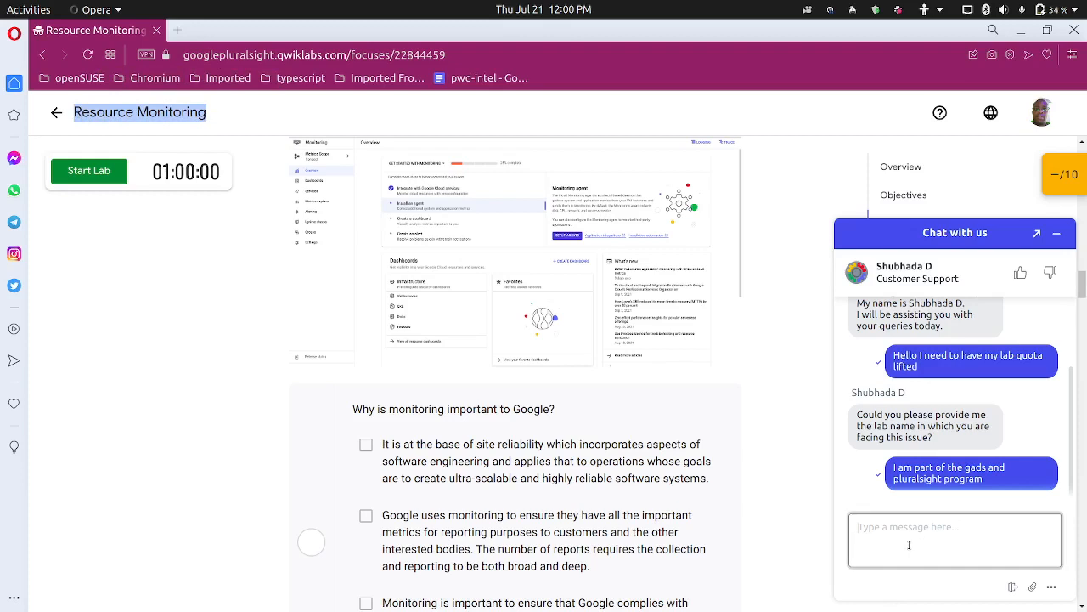
key(ctrl+v)
key(Return)
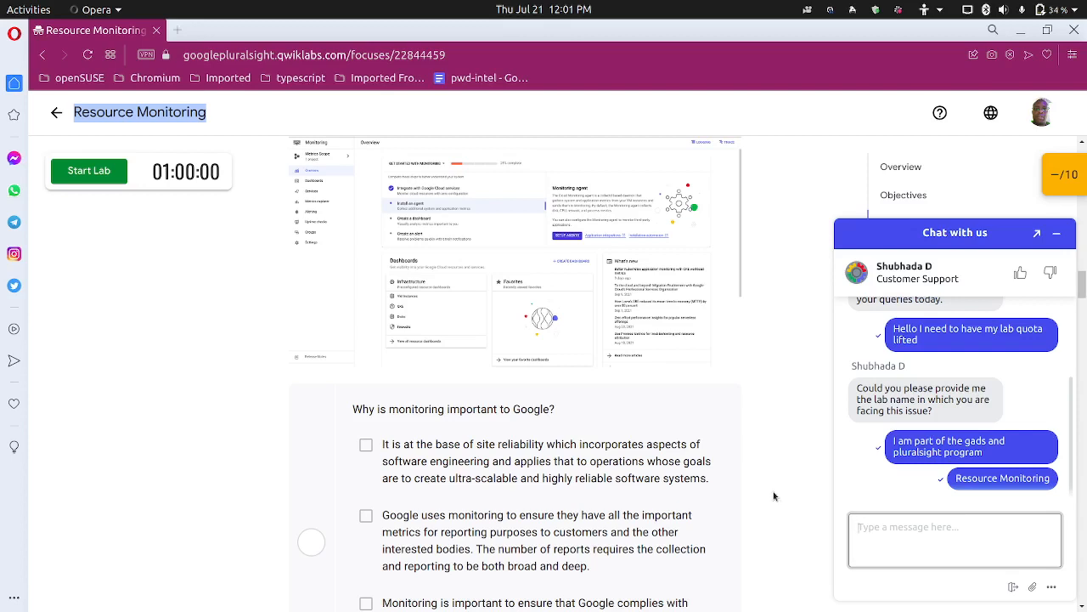
click(254, 346)
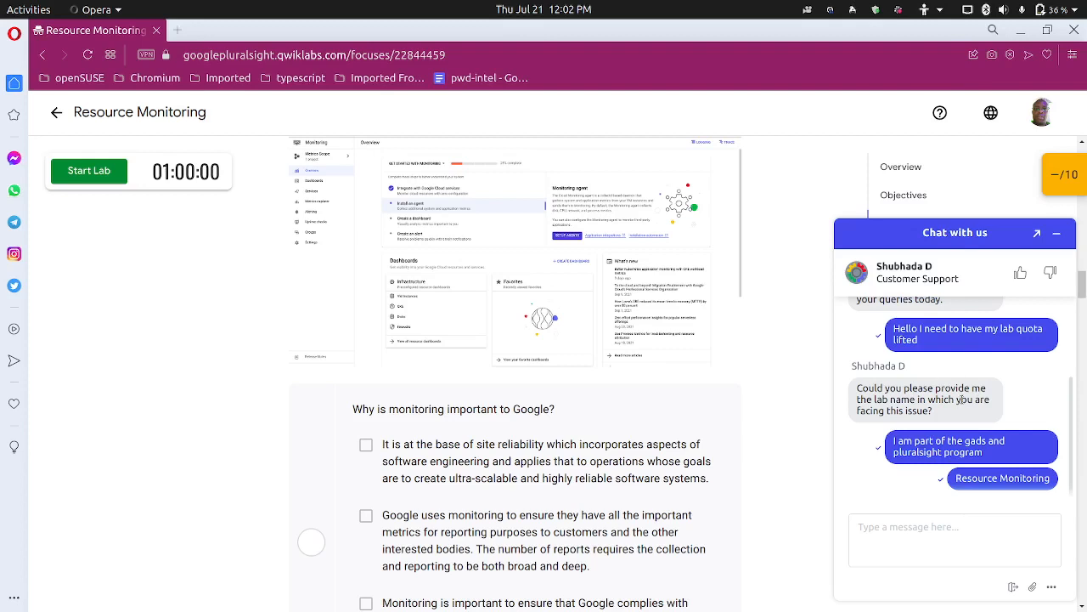
scroll(962, 397, up, 3)
scroll(963, 400, down, 2)
scroll(963, 400, down, 1)
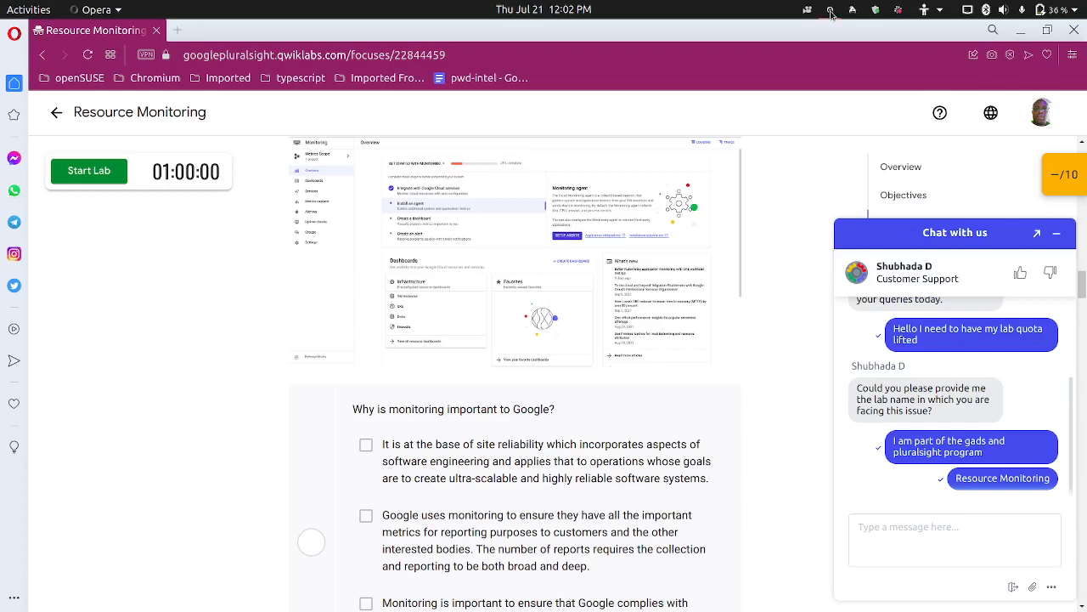
click(830, 12)
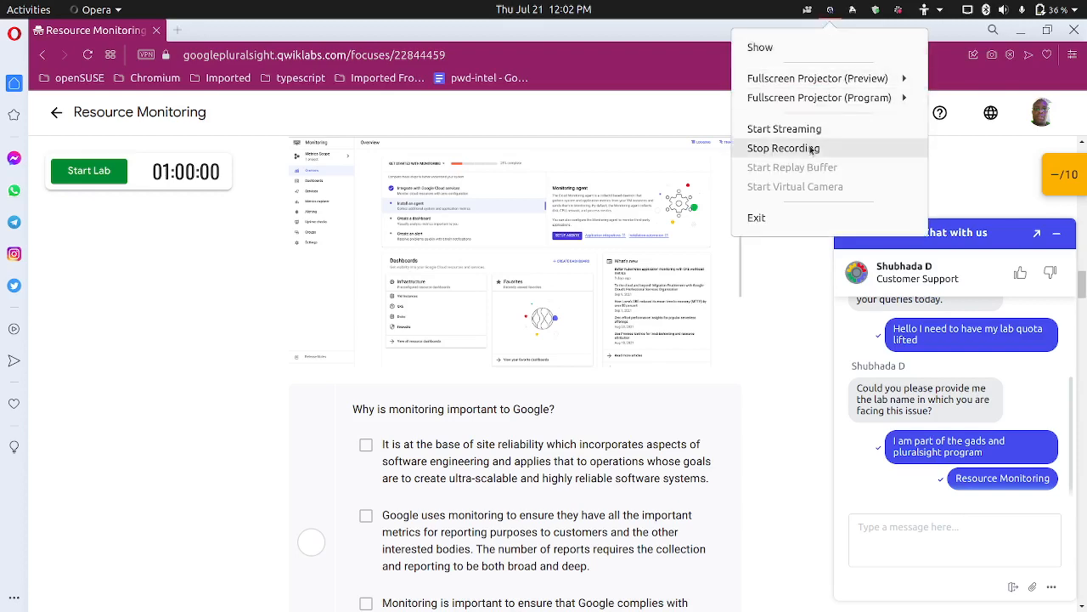
click(790, 152)
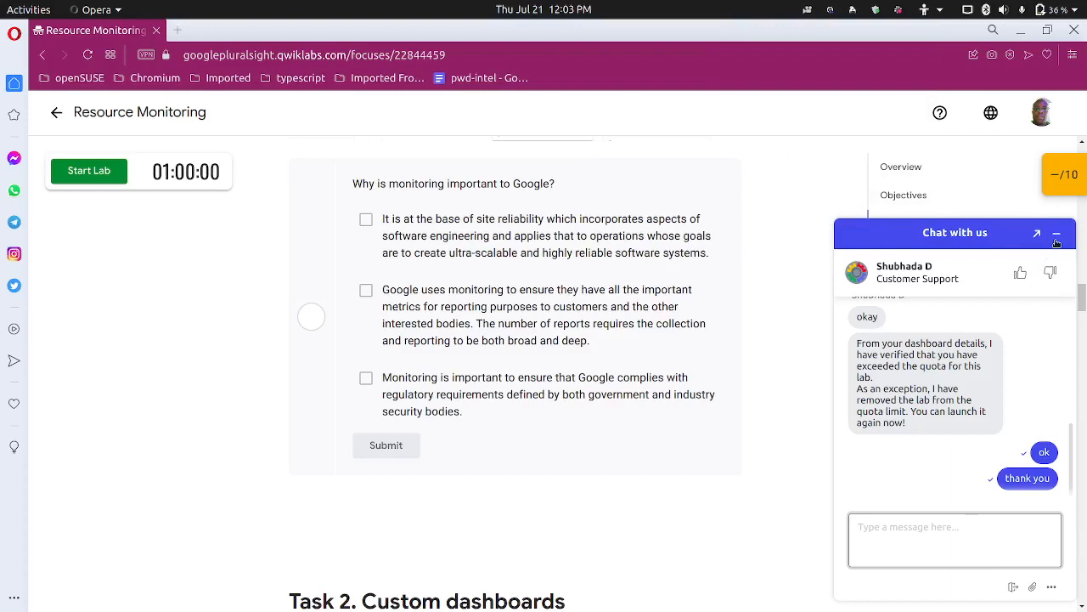
Rate the support chat as good and minimise the chat window
click(1020, 272)
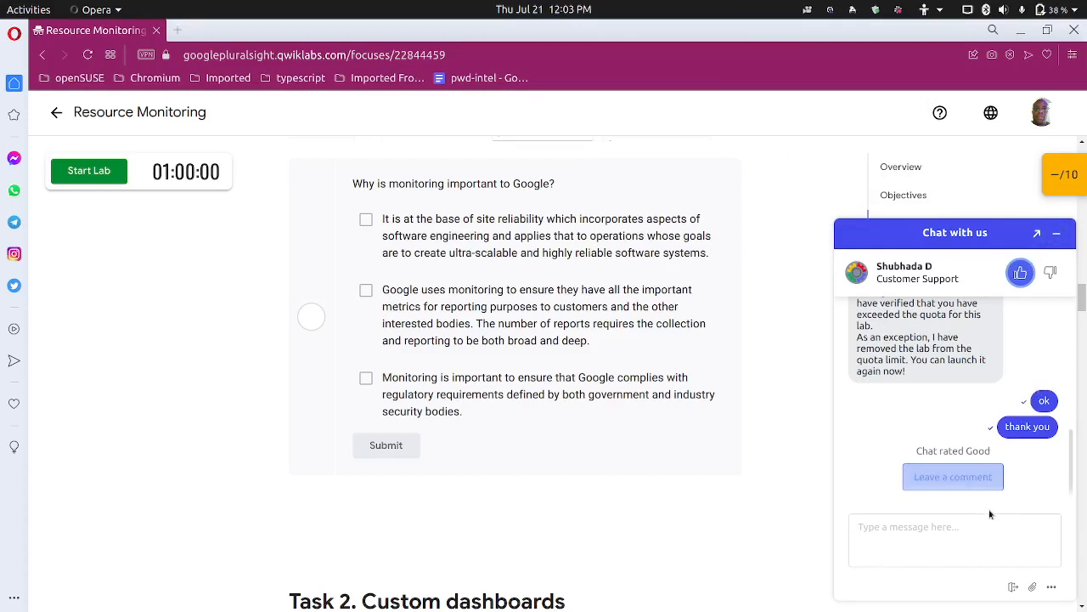
click(1013, 587)
click(991, 565)
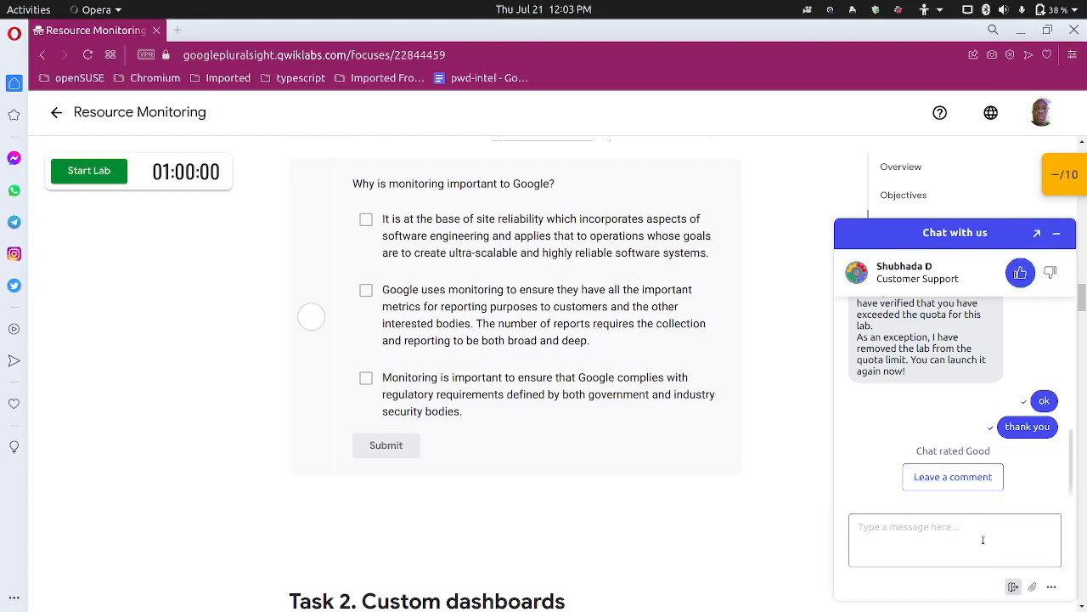
click(1056, 232)
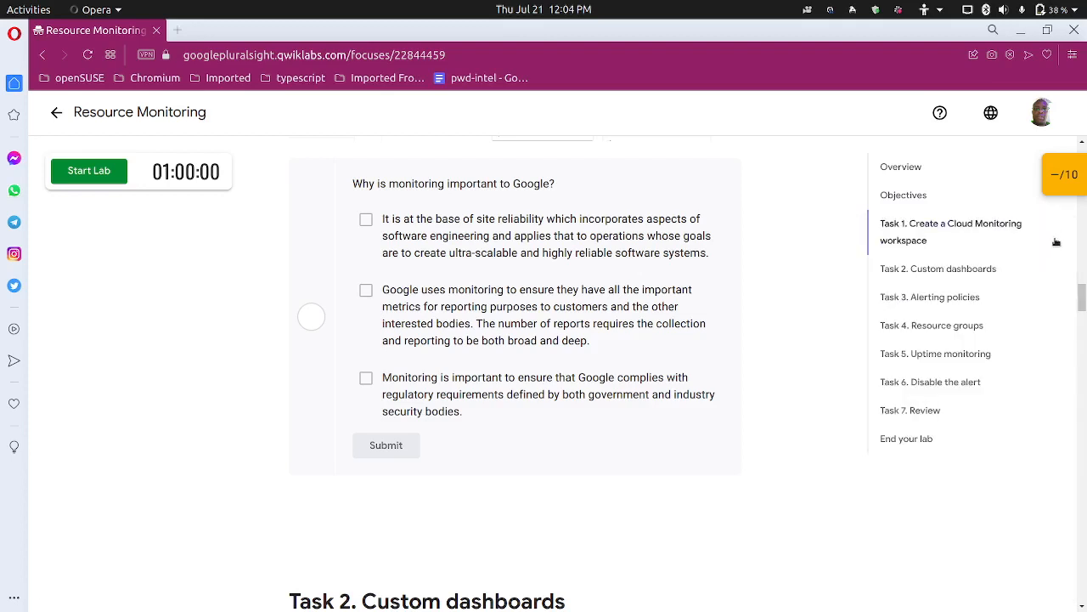
Start the Resource Monitoring lab and open its Google console sign-in page
click(110, 177)
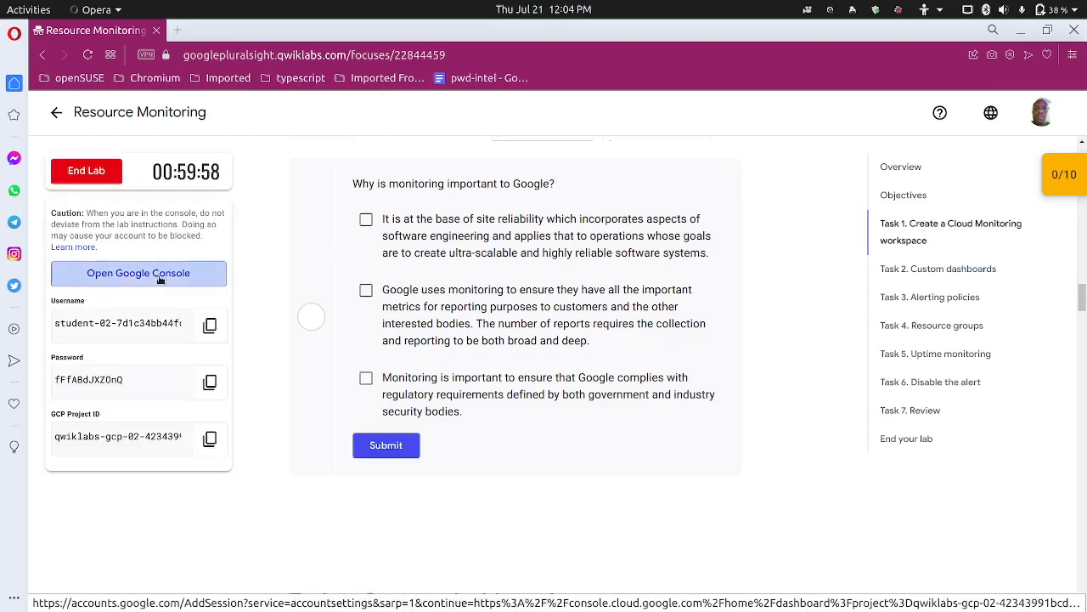
click(174, 273)
Copy the lab password from the Qwiklabs page and sign in to the student Google account with the lab username and that password
click(125, 30)
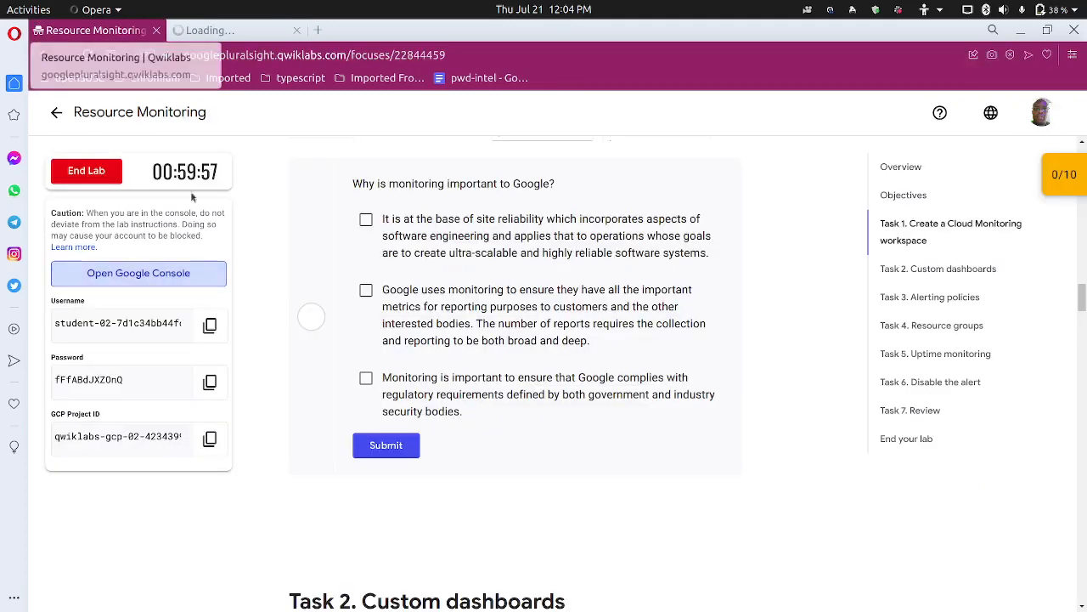
click(208, 381)
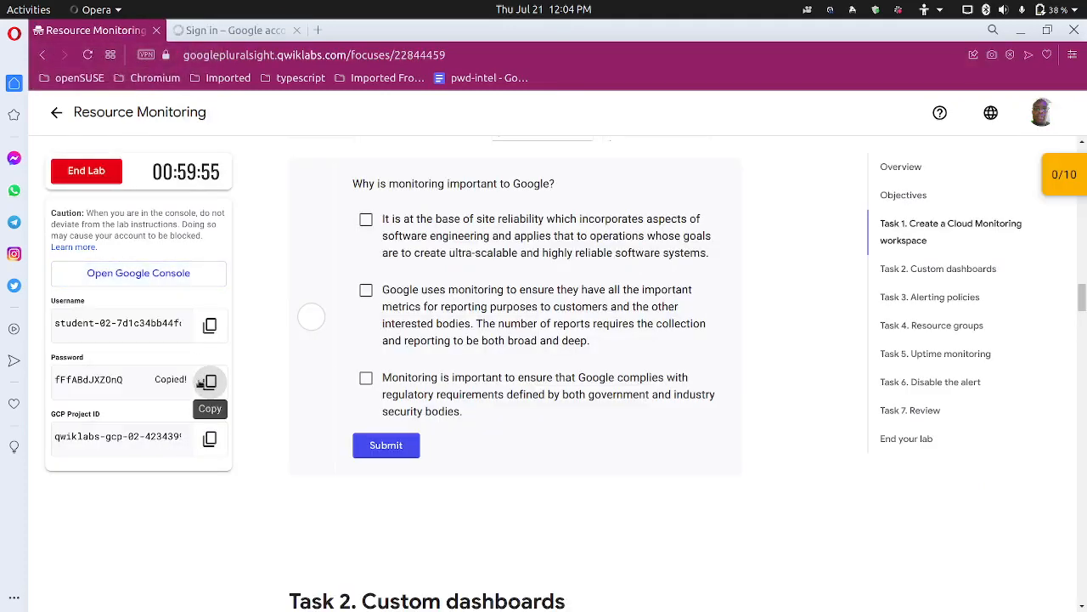
click(229, 30)
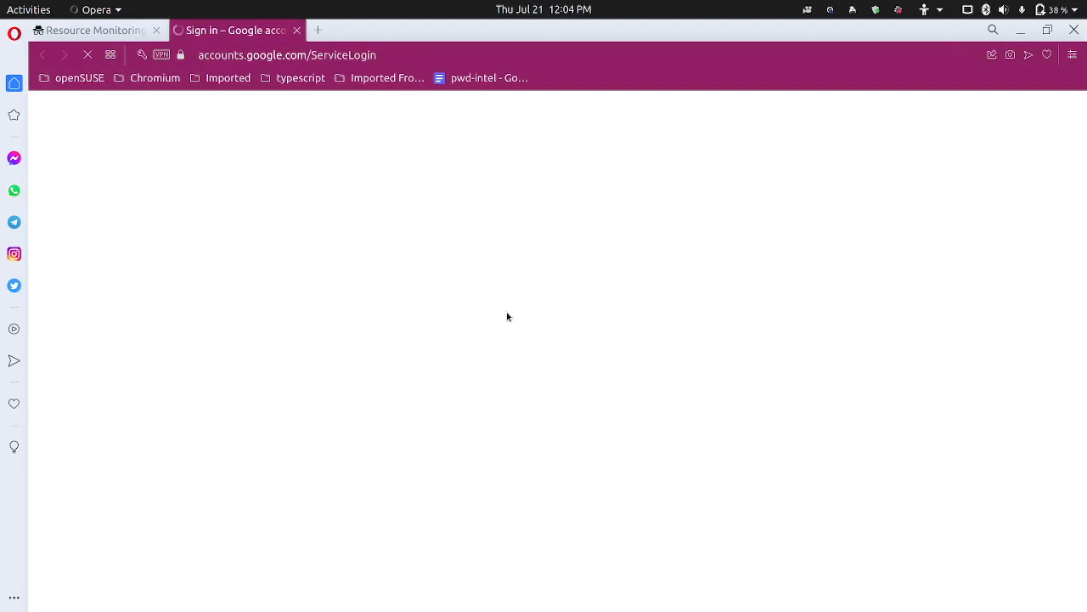
key(ctrl+v)
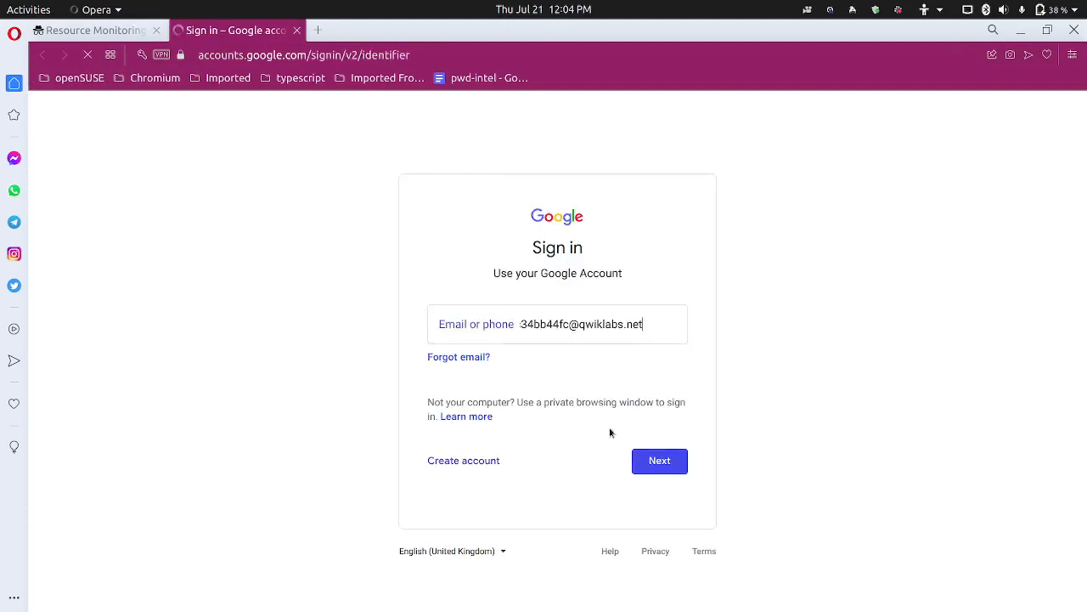
click(656, 467)
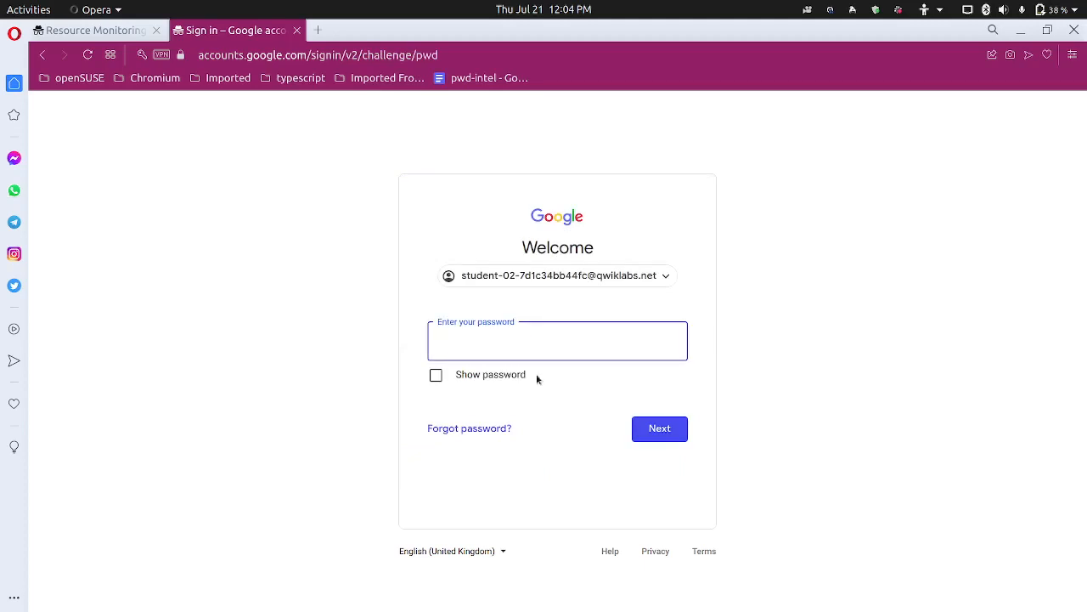
key(ctrl+v)
click(670, 429)
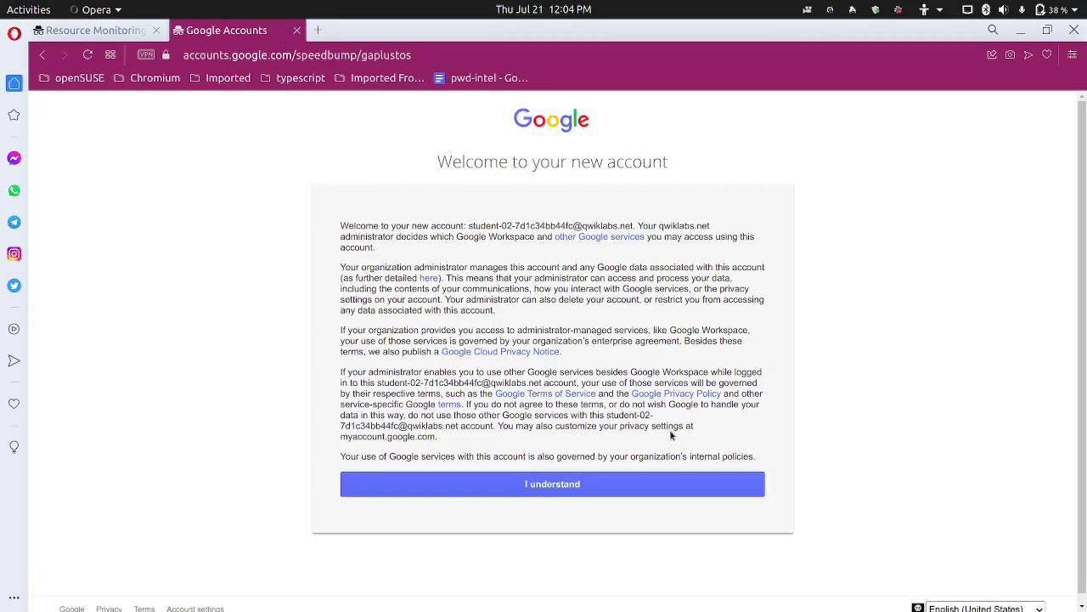
Acknowledge the new account notice, agree to the Google Cloud Terms of Service without email updates, and dismiss the support tools tip
click(552, 481)
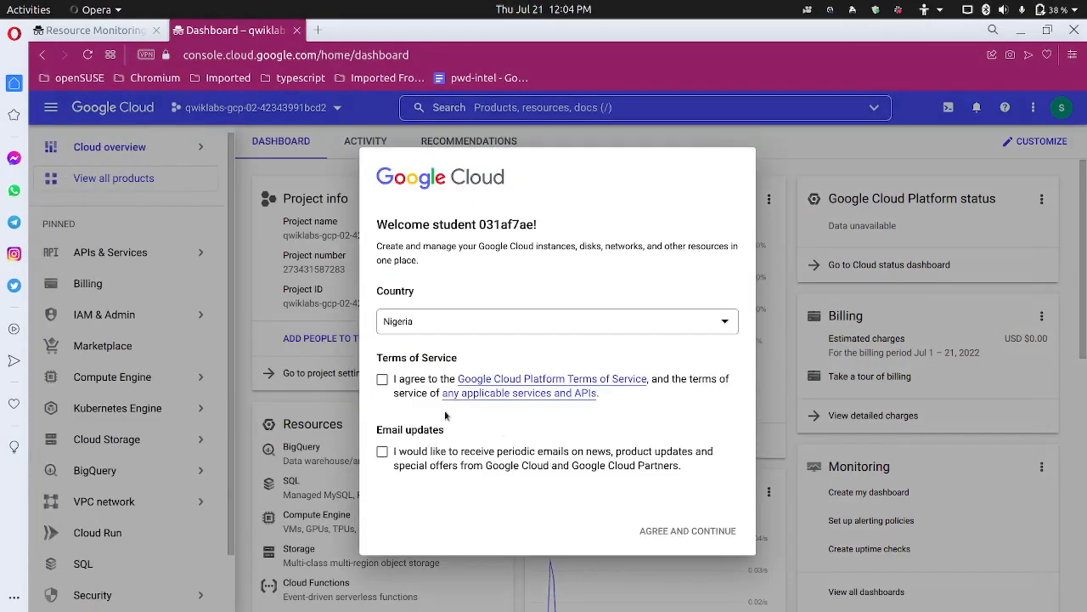
click(382, 380)
click(687, 530)
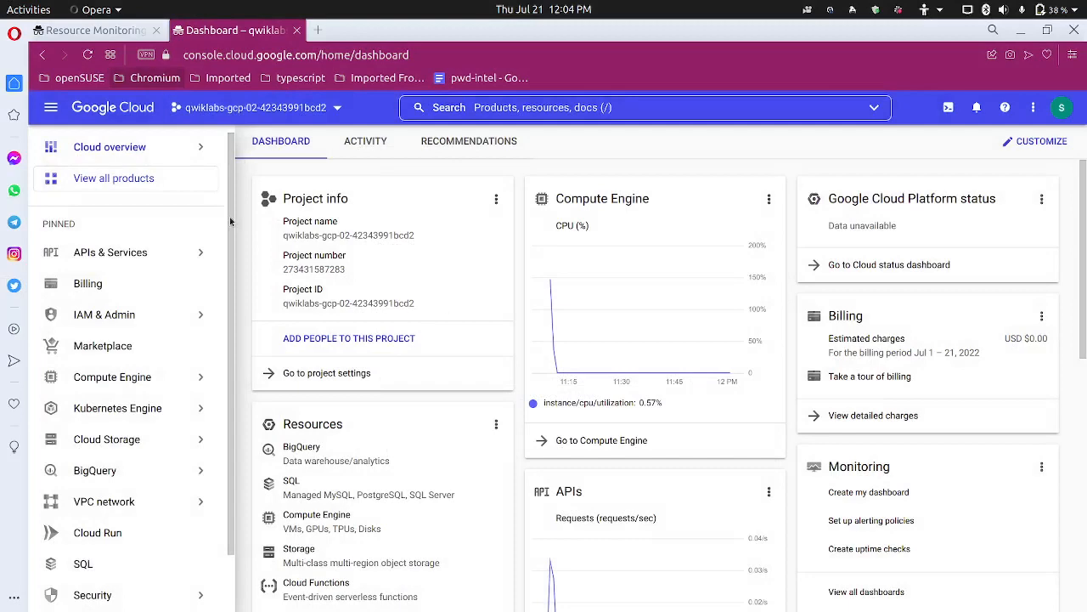
mouse_move(119, 30)
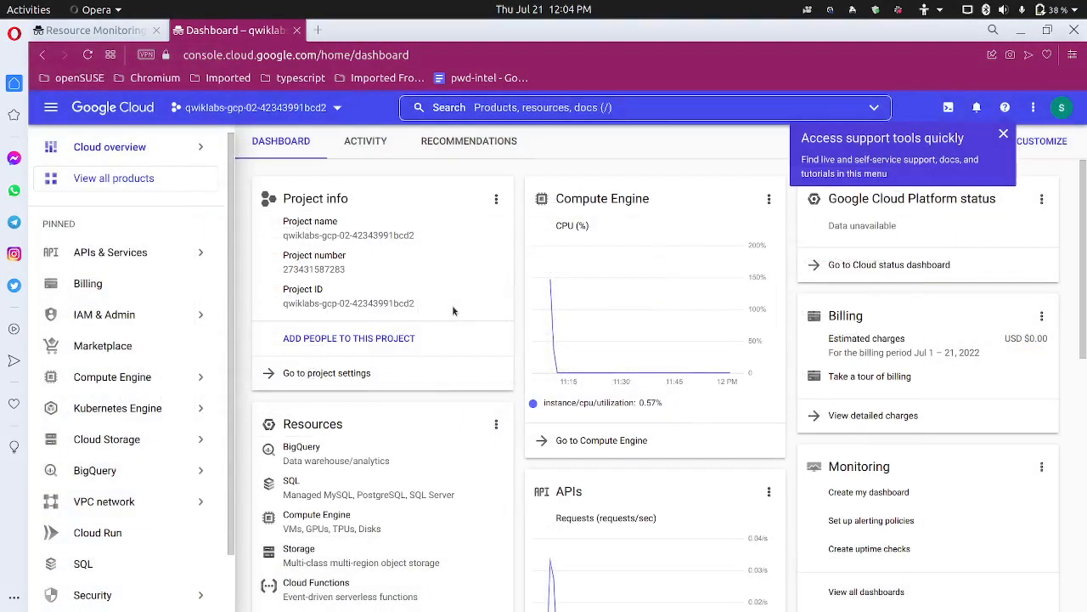
click(1003, 133)
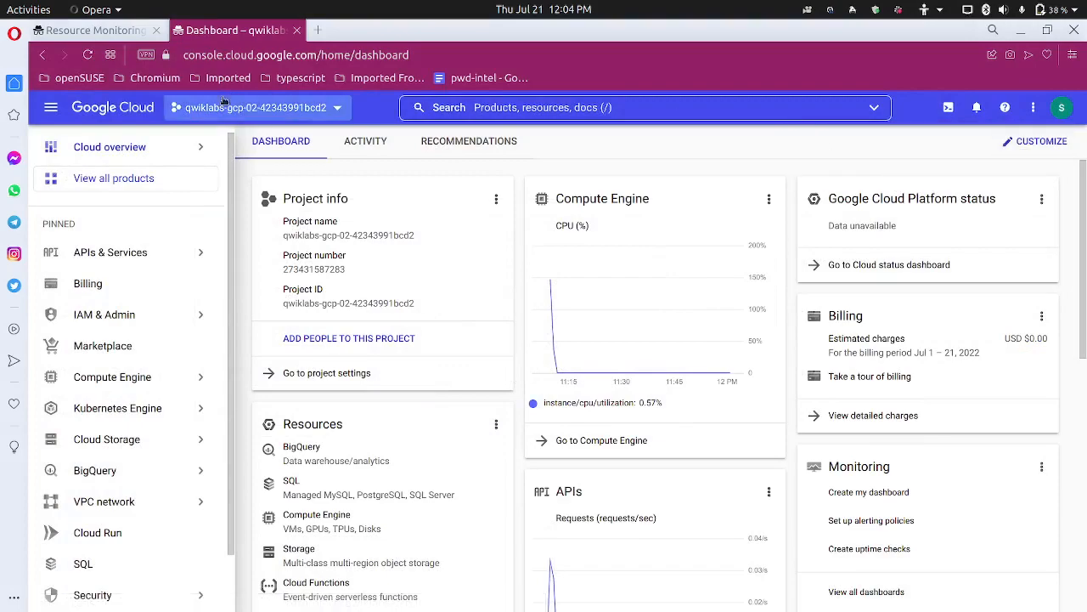
Following the lab's Task 1 instructions, search the console for "instances", open Compute Engine's VM instances and hide the info panel
click(100, 30)
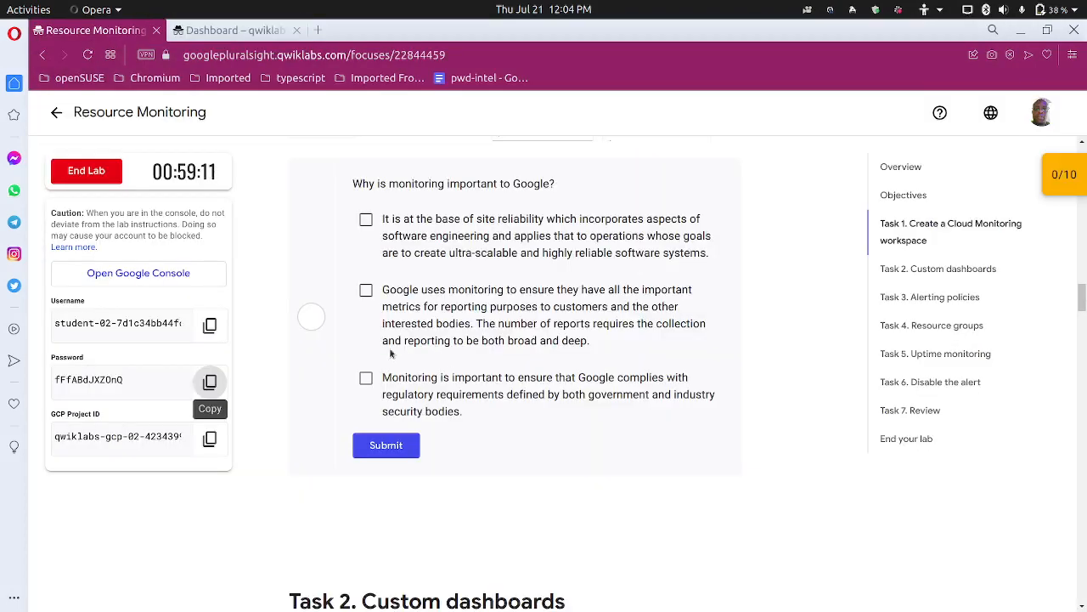
scroll(390, 353, up, 15)
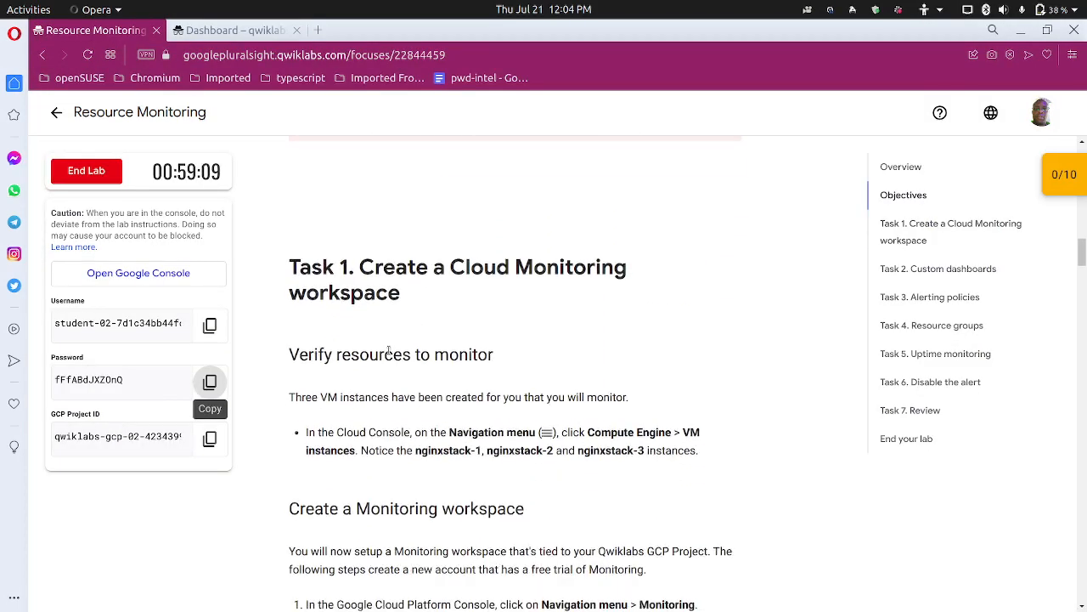
scroll(387, 350, down, 3)
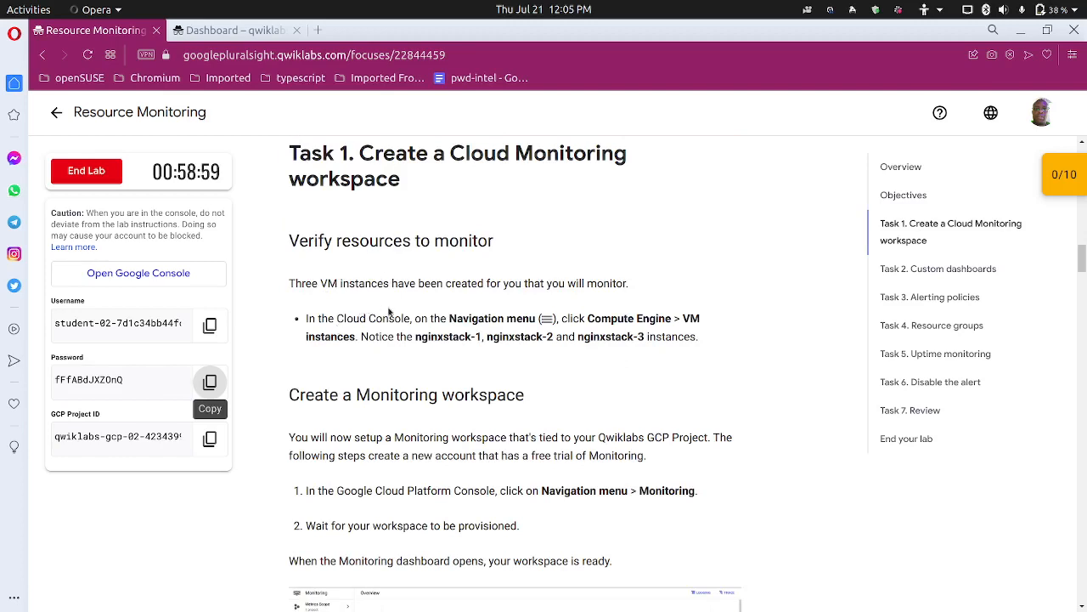
click(275, 34)
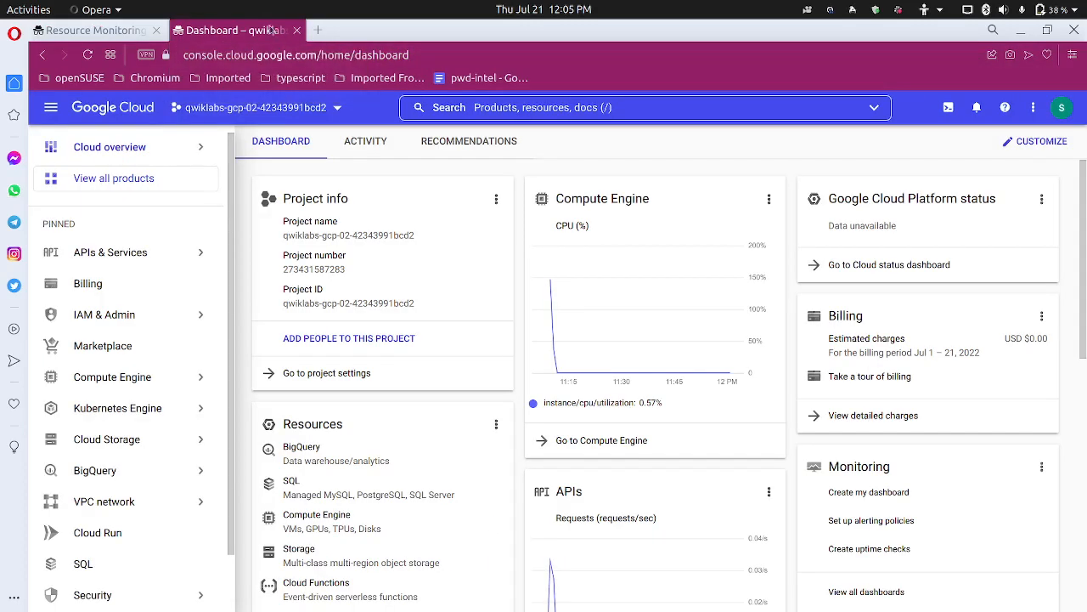
click(560, 109)
text(instances)
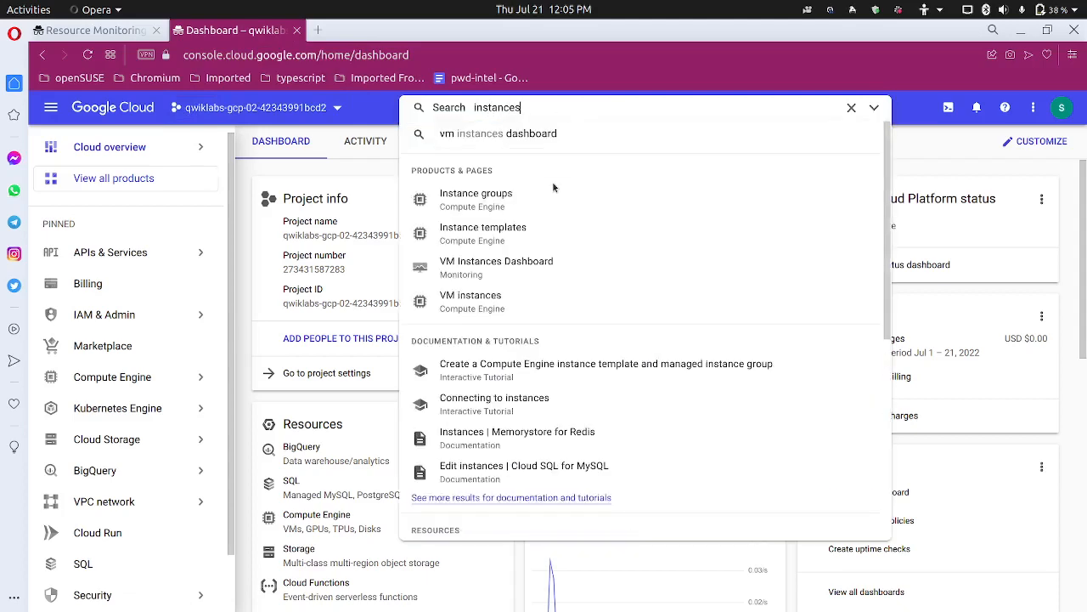
click(493, 293)
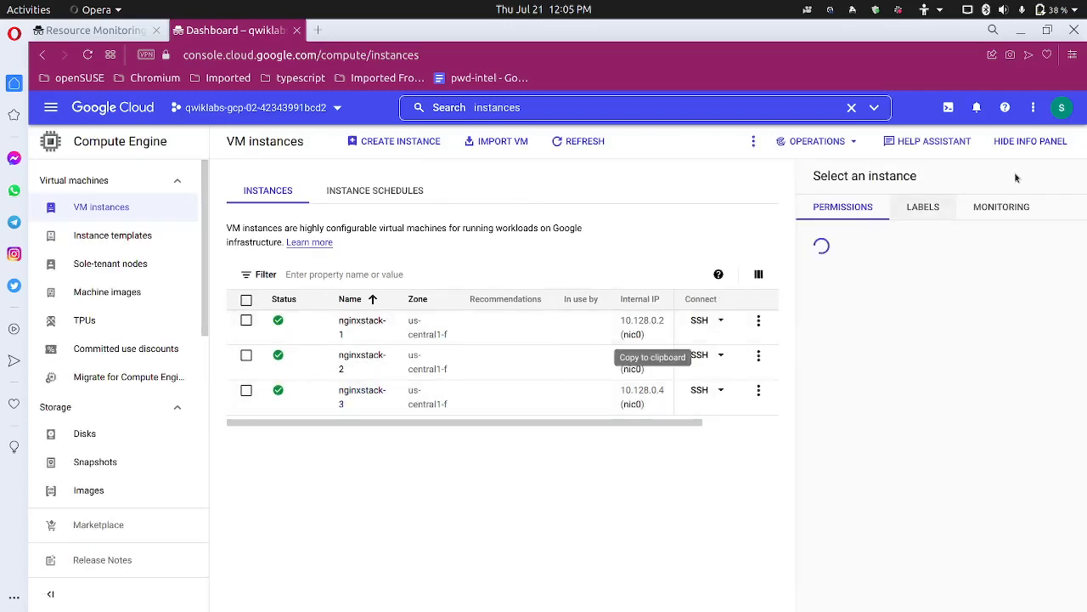
click(820, 141)
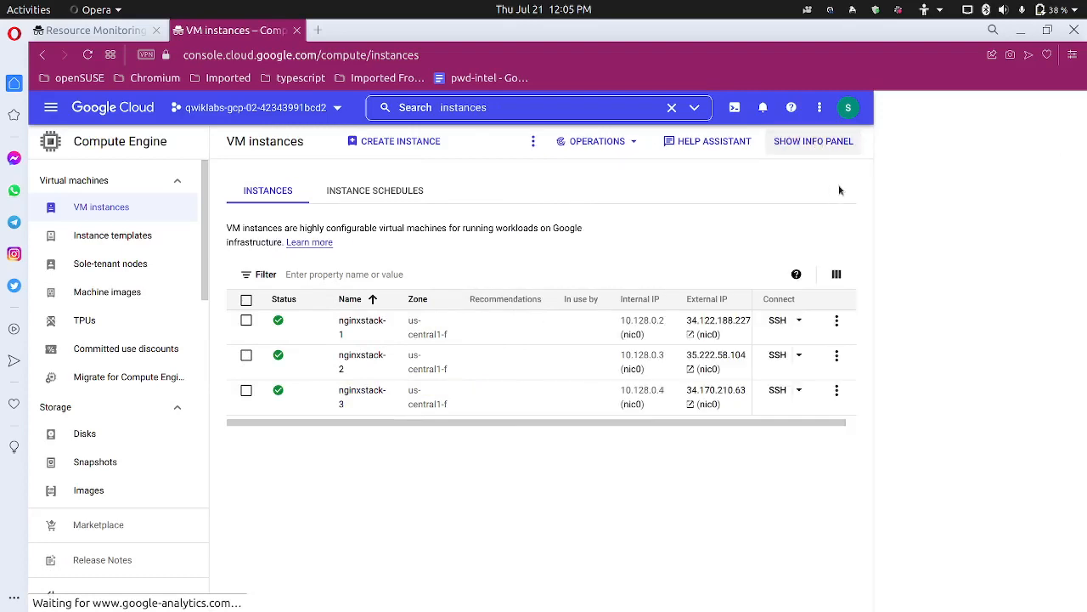
click(1067, 109)
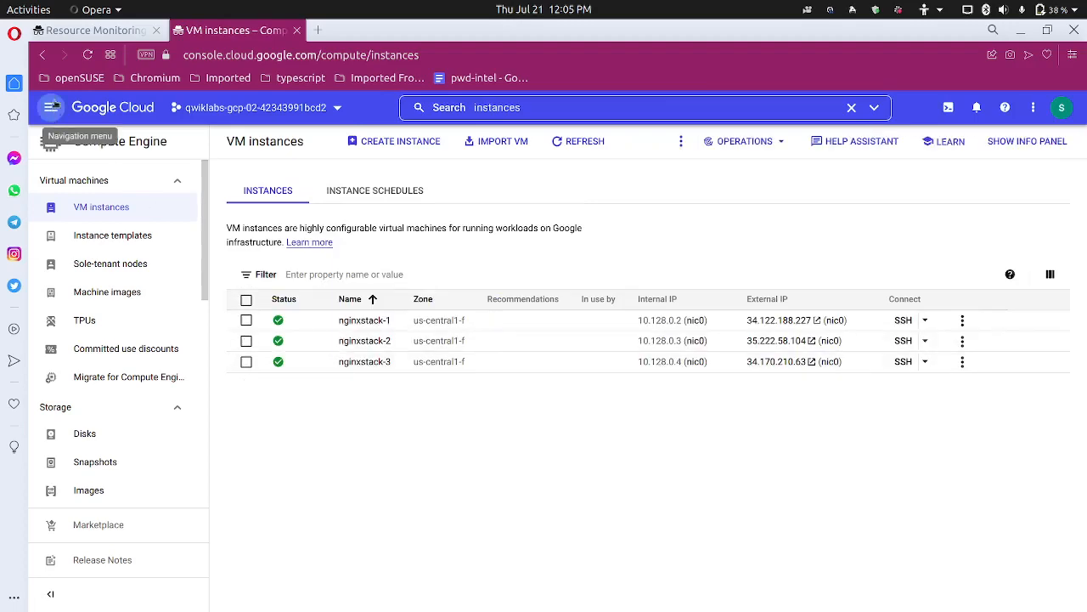
Read the lab's "Create a Monitoring workspace" instructions and look through the Compute Engine sections in the console for Monitoring
click(78, 33)
scroll(395, 407, down, 5)
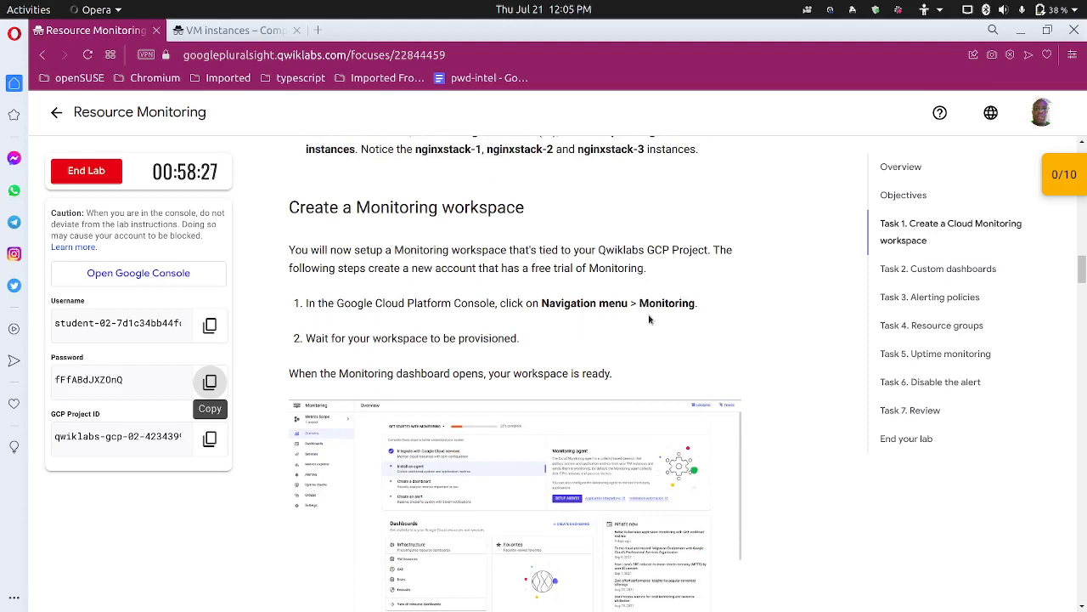
scroll(453, 357, down, 2)
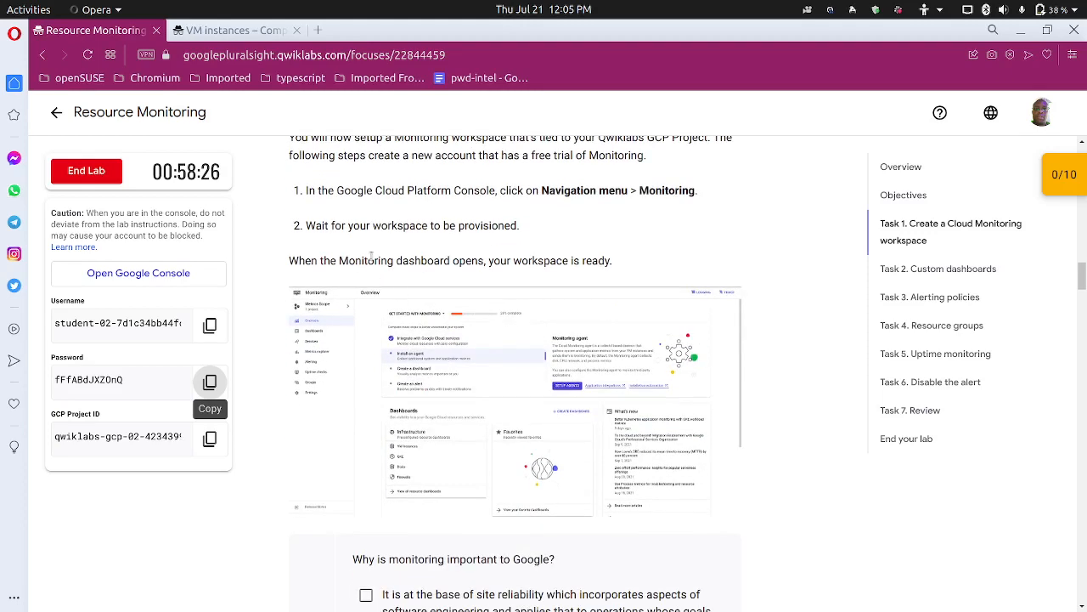
click(237, 31)
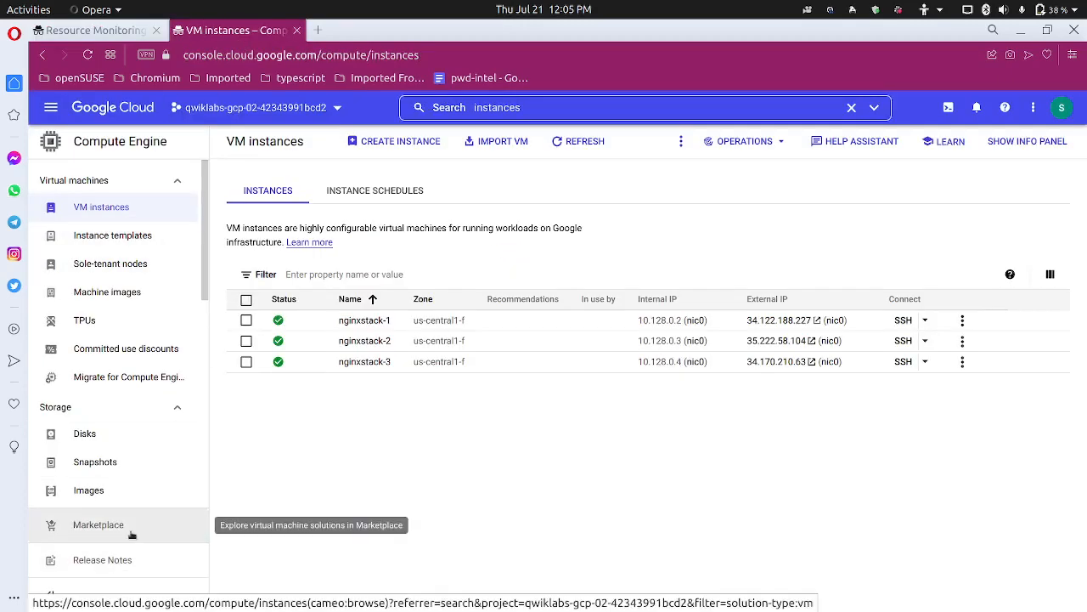
scroll(138, 369, down, 8)
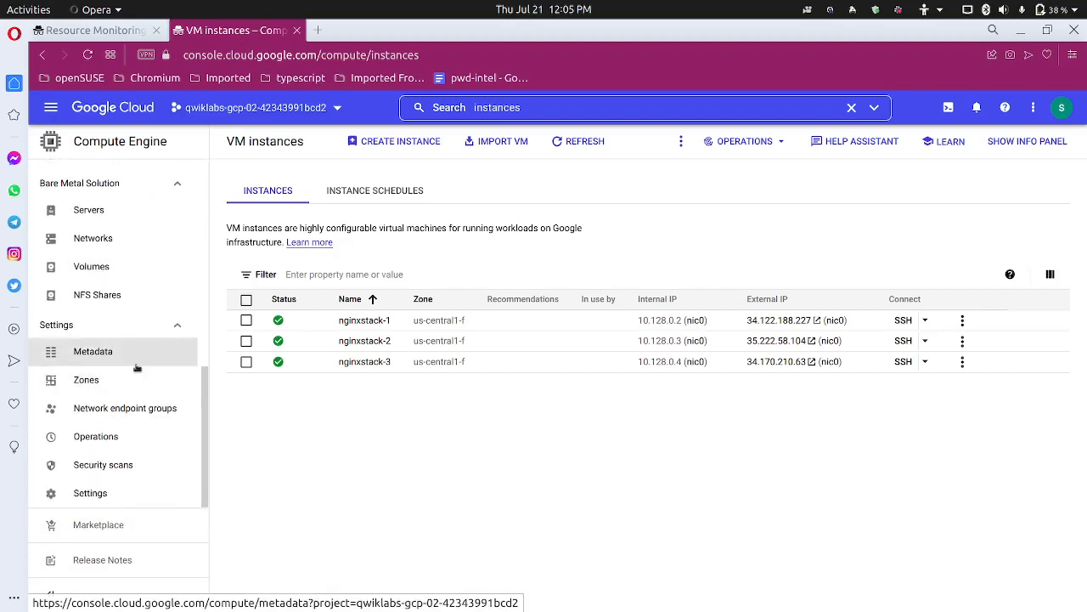
scroll(136, 370, up, 2)
scroll(134, 373, down, 1)
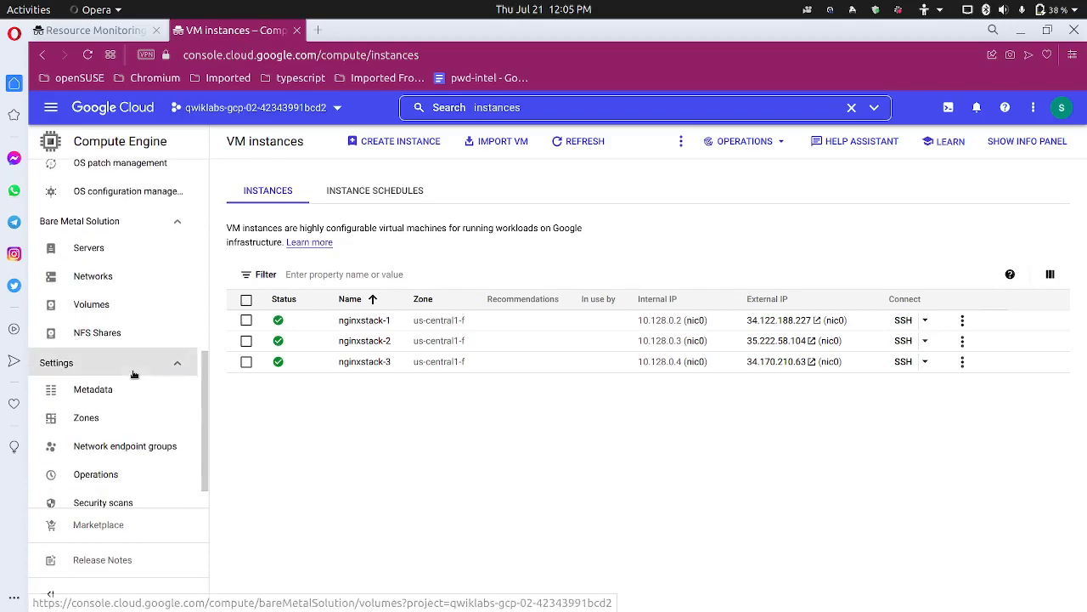
scroll(134, 375, up, 3)
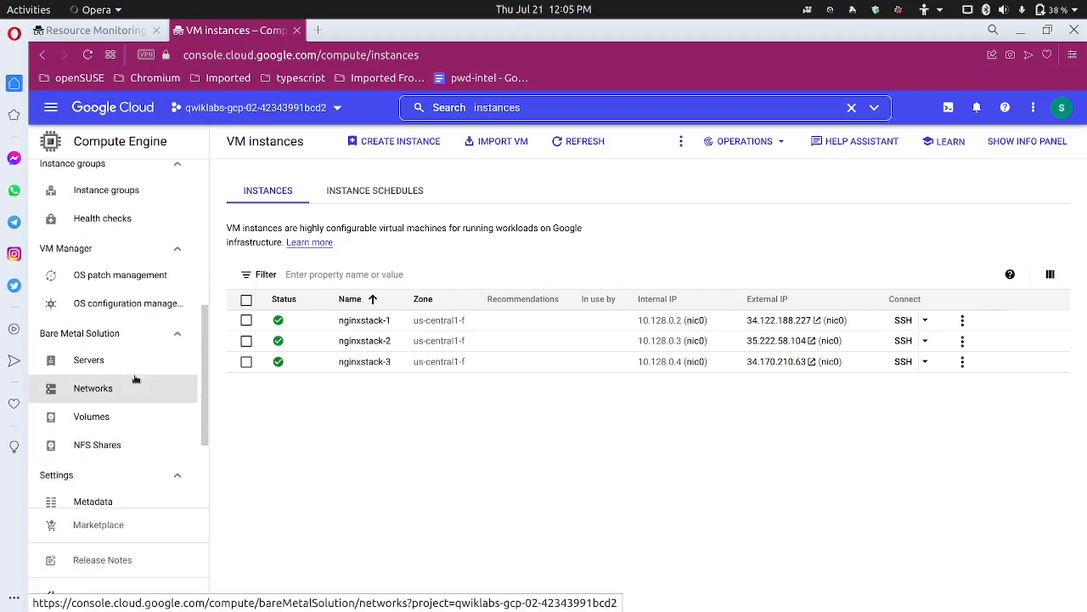
scroll(135, 380, down, 3)
scroll(140, 369, up, 10)
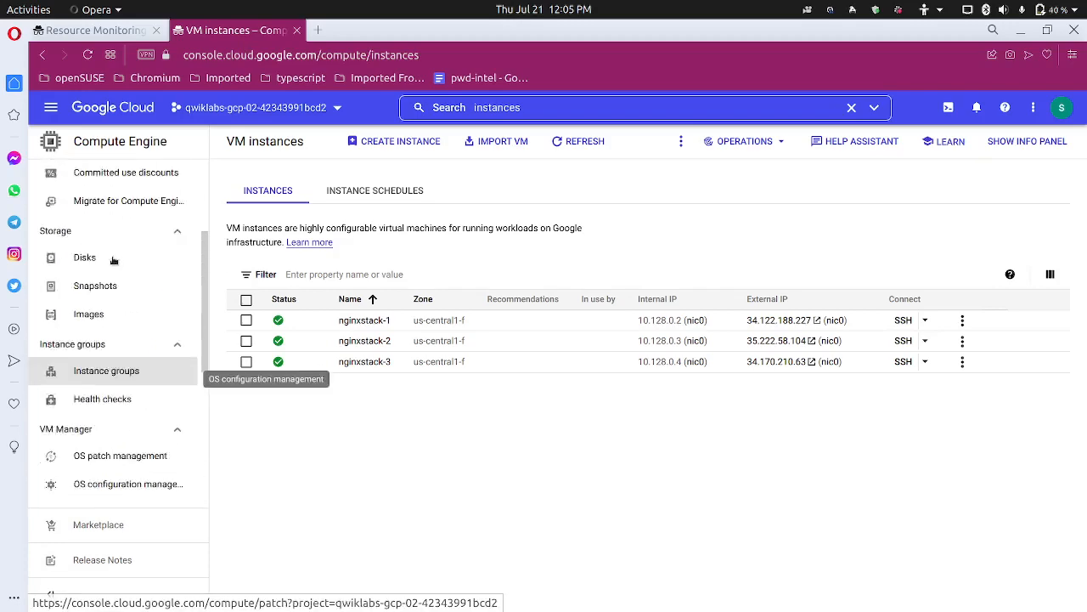
Expand the console's full list of products and try to open Monitoring under Operations
click(56, 110)
scroll(162, 336, down, 1)
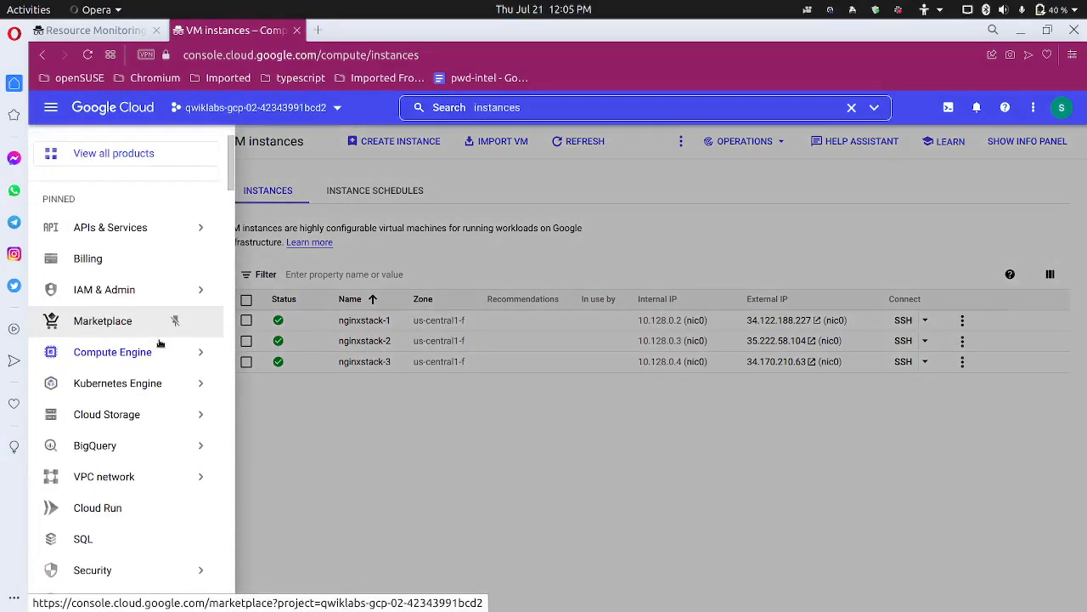
scroll(159, 342, down, 5)
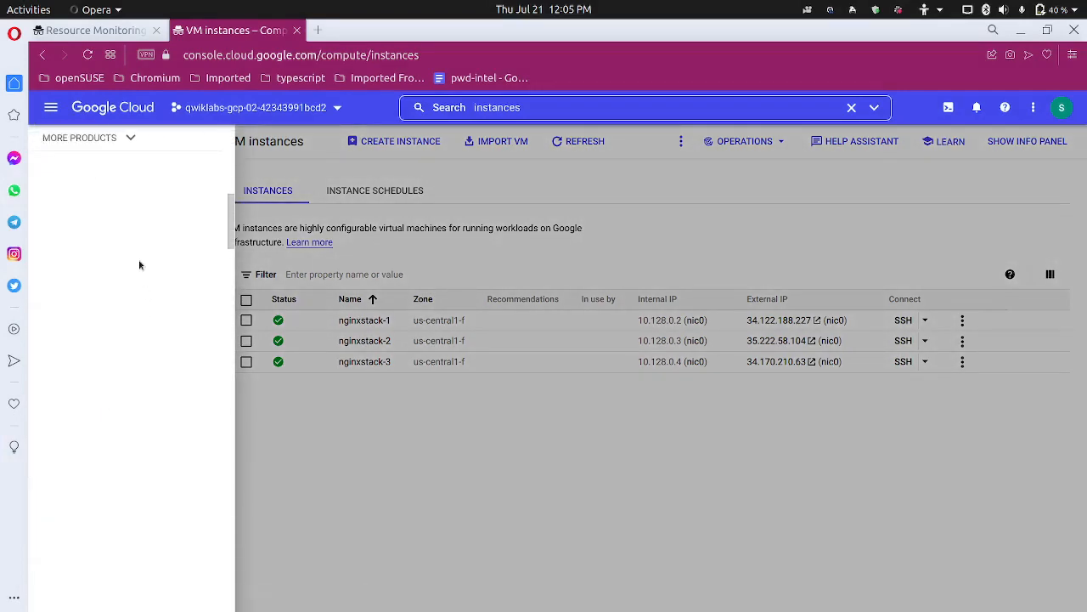
scroll(139, 263, up, 2)
click(131, 253)
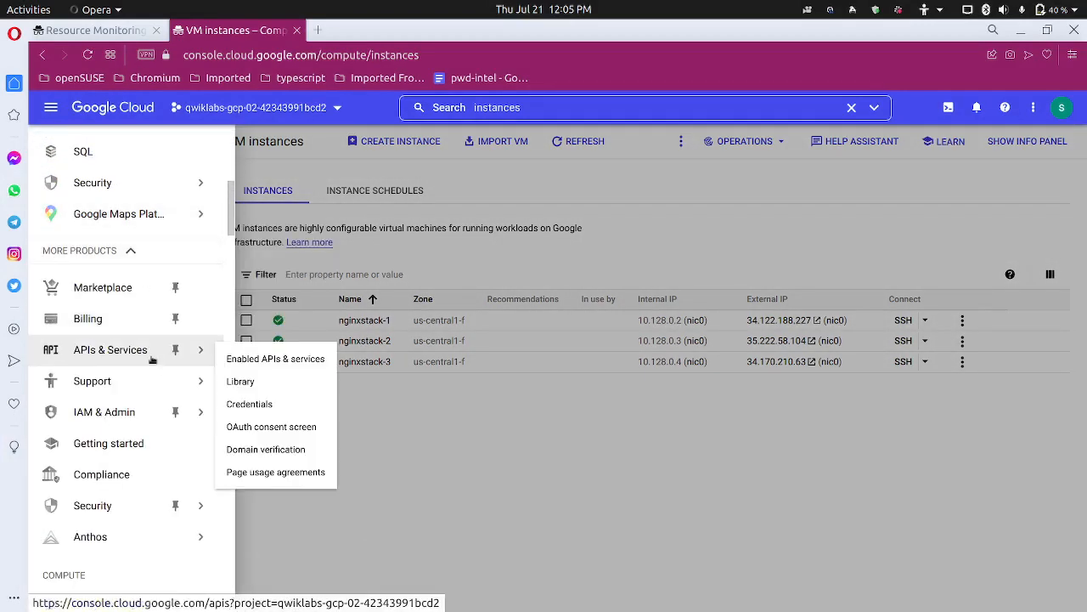
scroll(136, 374, down, 9)
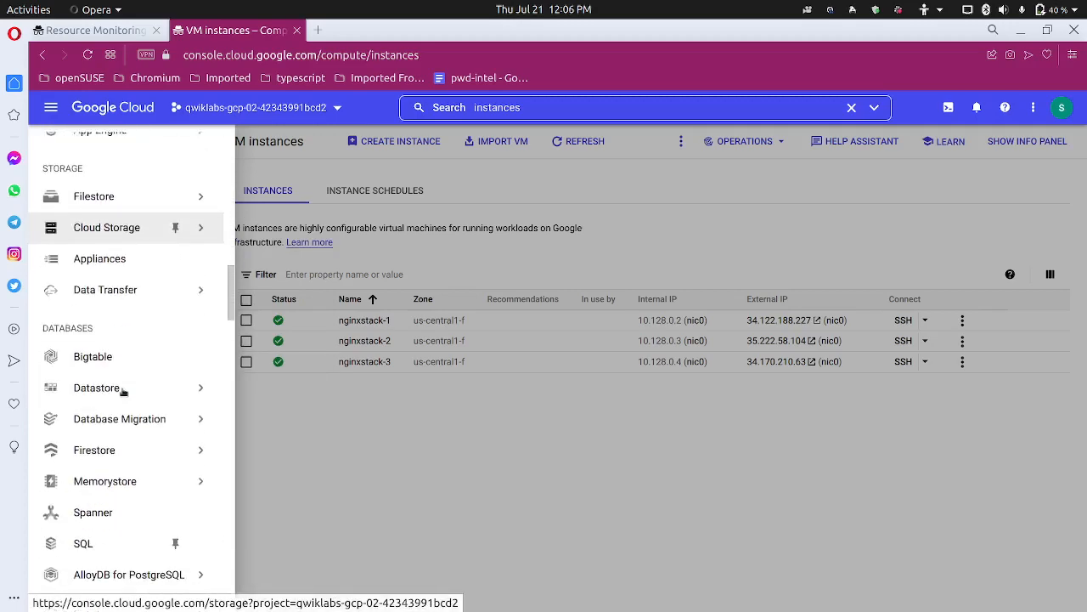
scroll(121, 391, down, 6)
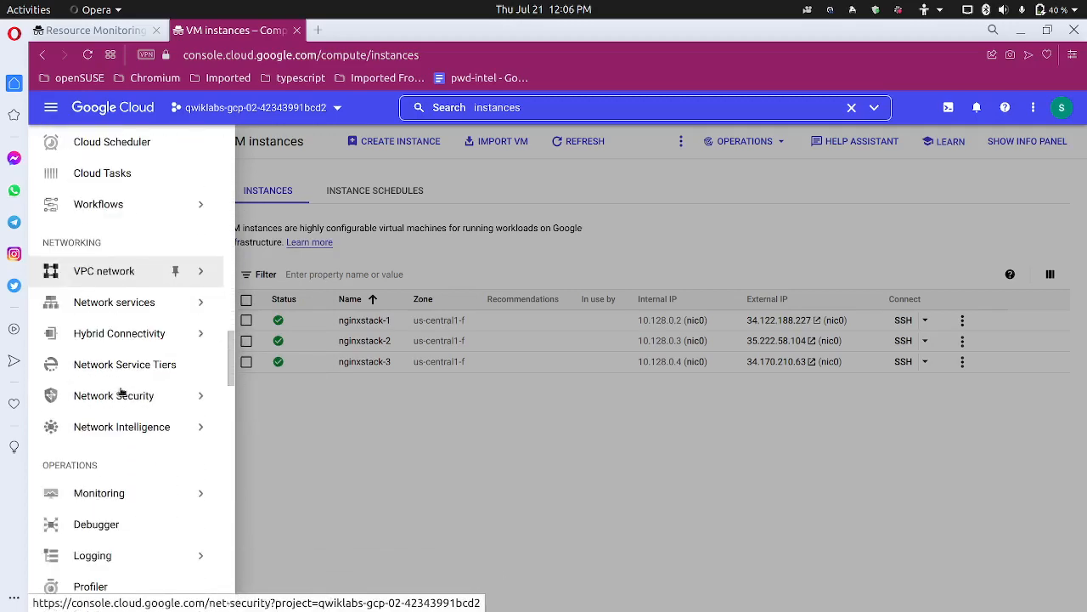
scroll(121, 393, down, 3)
mouse_move(113, 361)
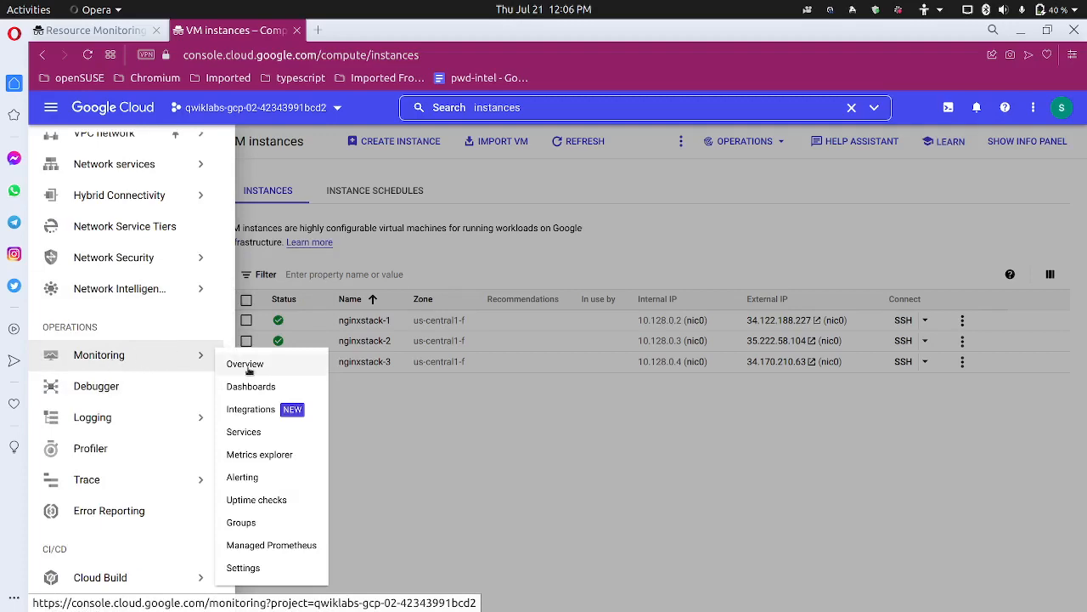
click(132, 354)
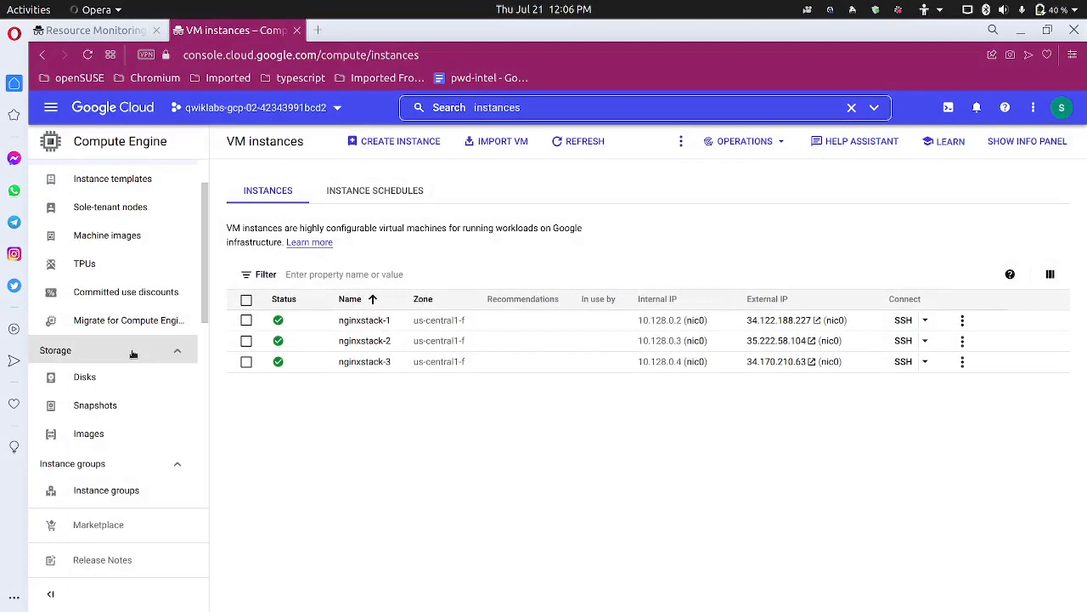
Open the Monitoring Overview page from the Operations section of the Google Cloud console's product list
click(51, 108)
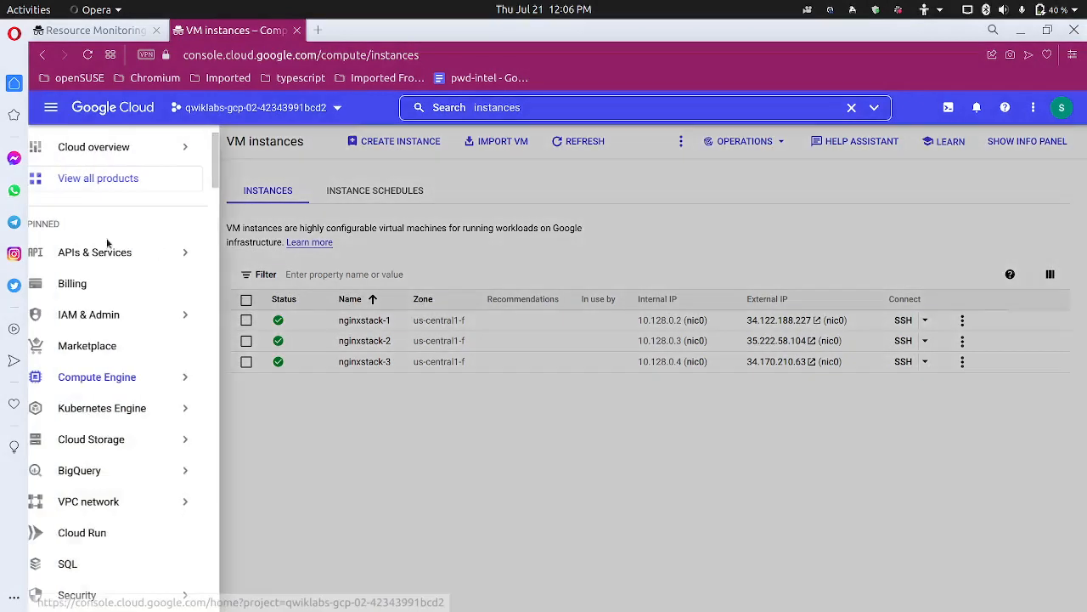
scroll(128, 408, down, 7)
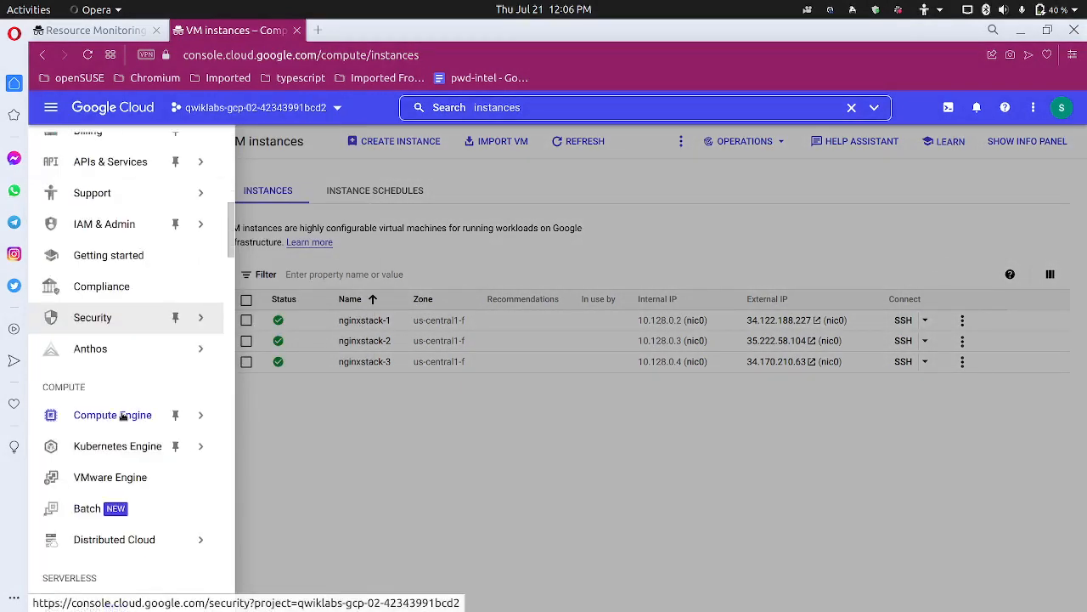
scroll(123, 414, down, 10)
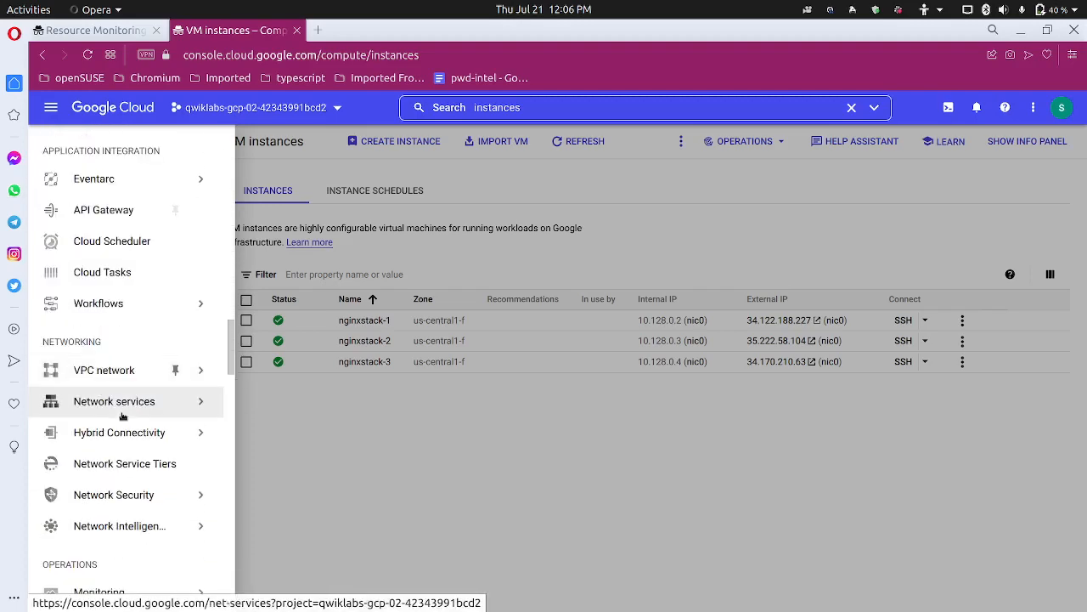
scroll(123, 415, down, 5)
mouse_move(103, 378)
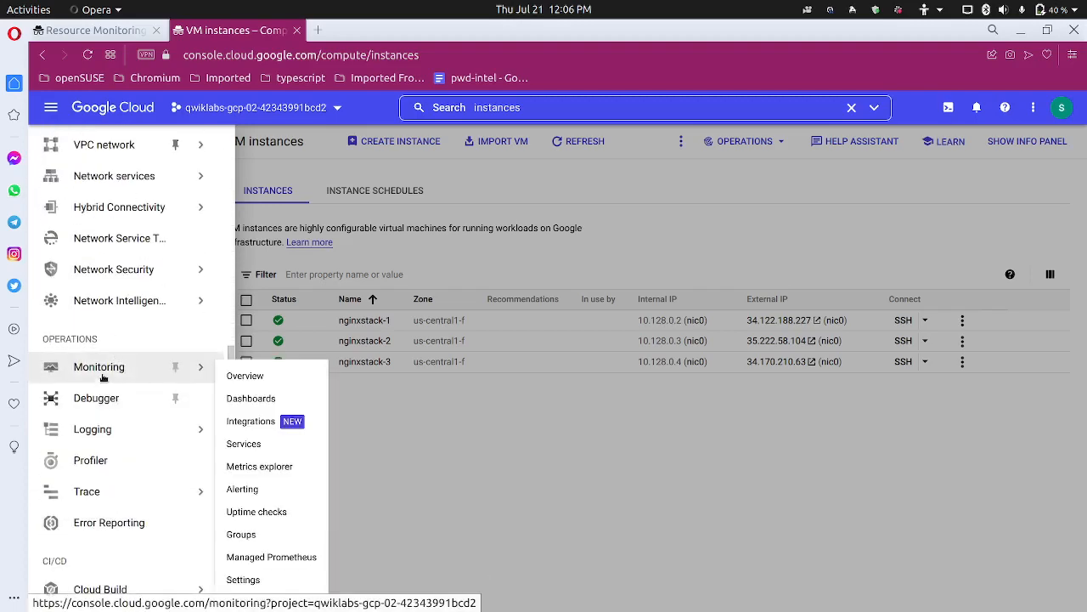
click(244, 376)
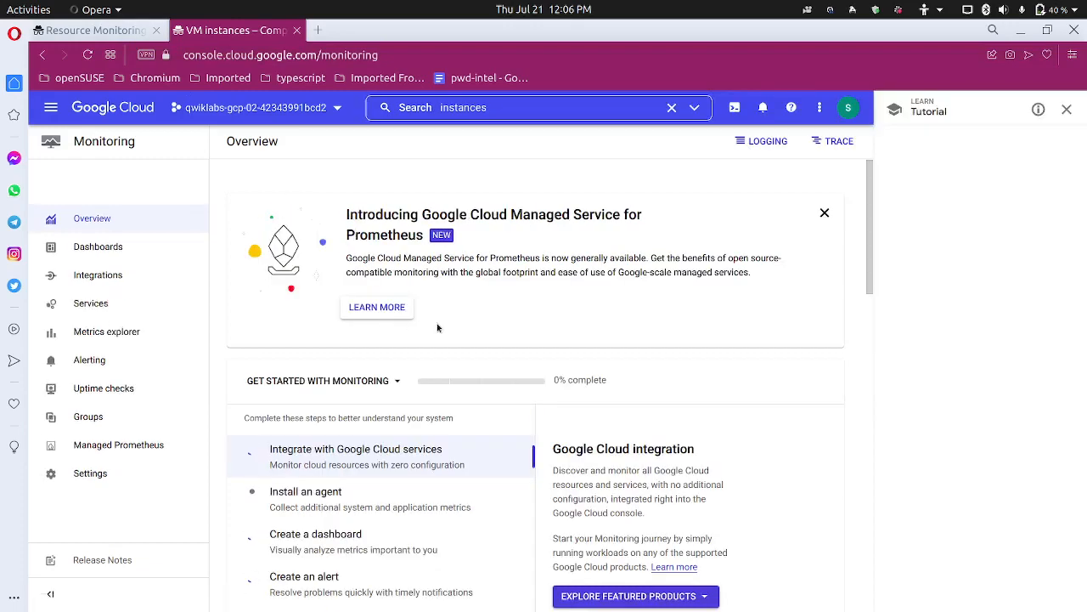
Look over the Monitoring overview page and its recommended learning links, and close the tutorial panel
scroll(437, 322, down, 3)
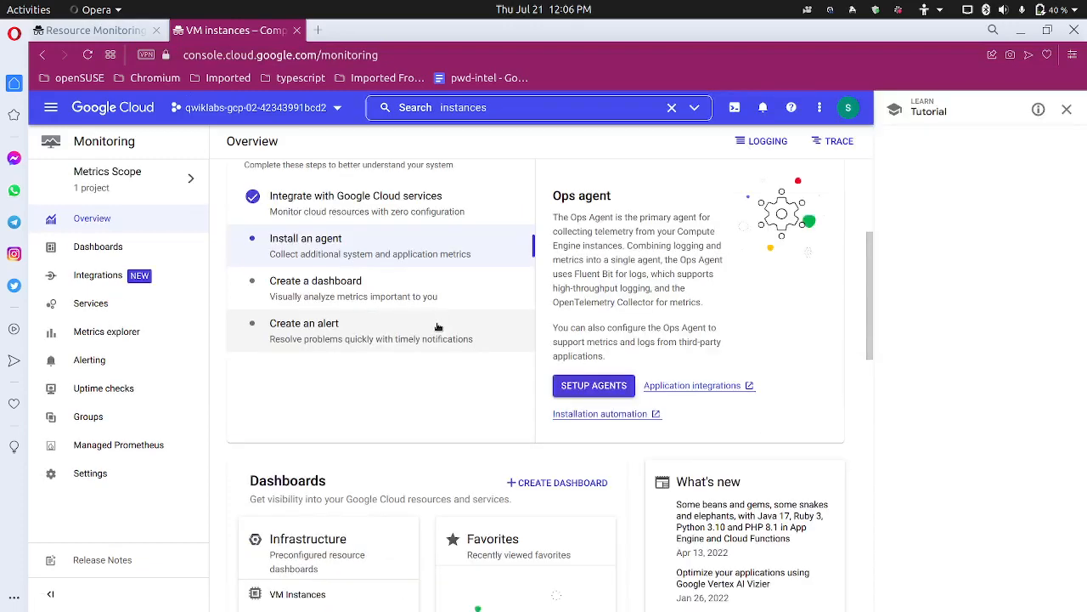
click(1067, 108)
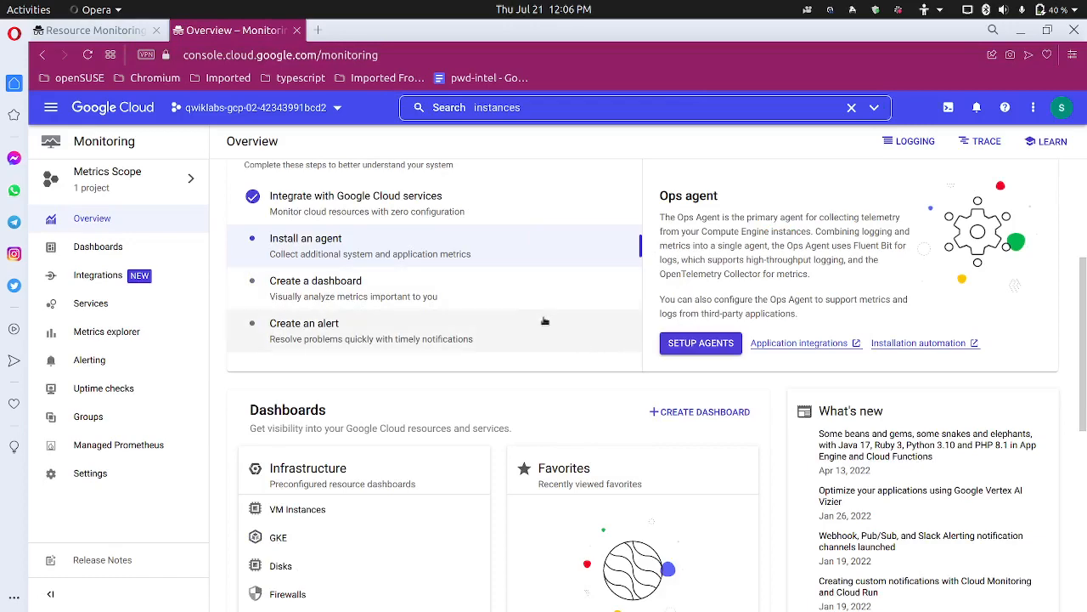
click(1039, 142)
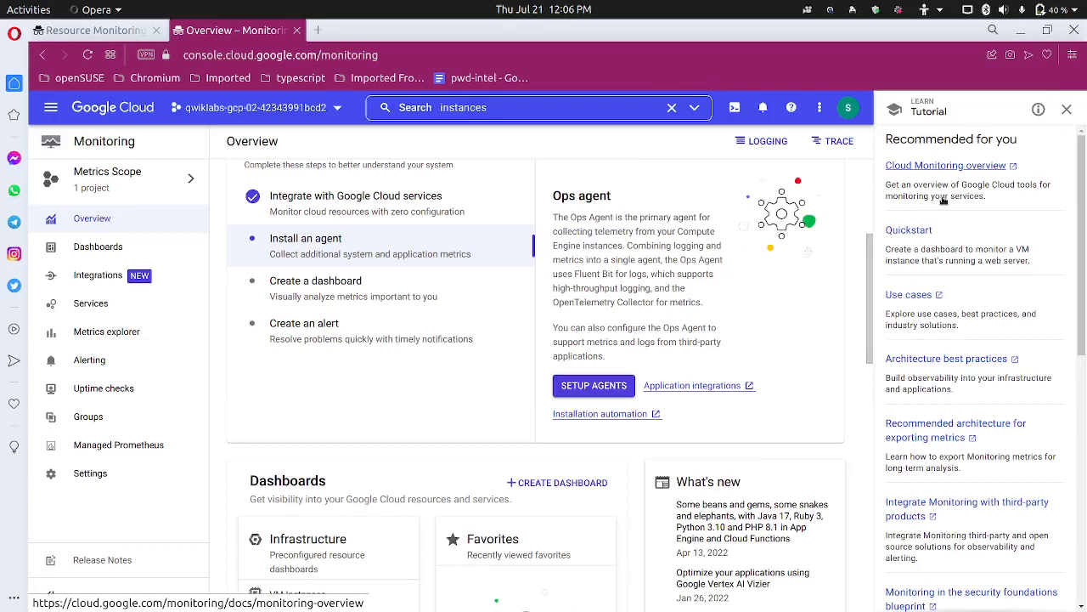
scroll(948, 223, down, 5)
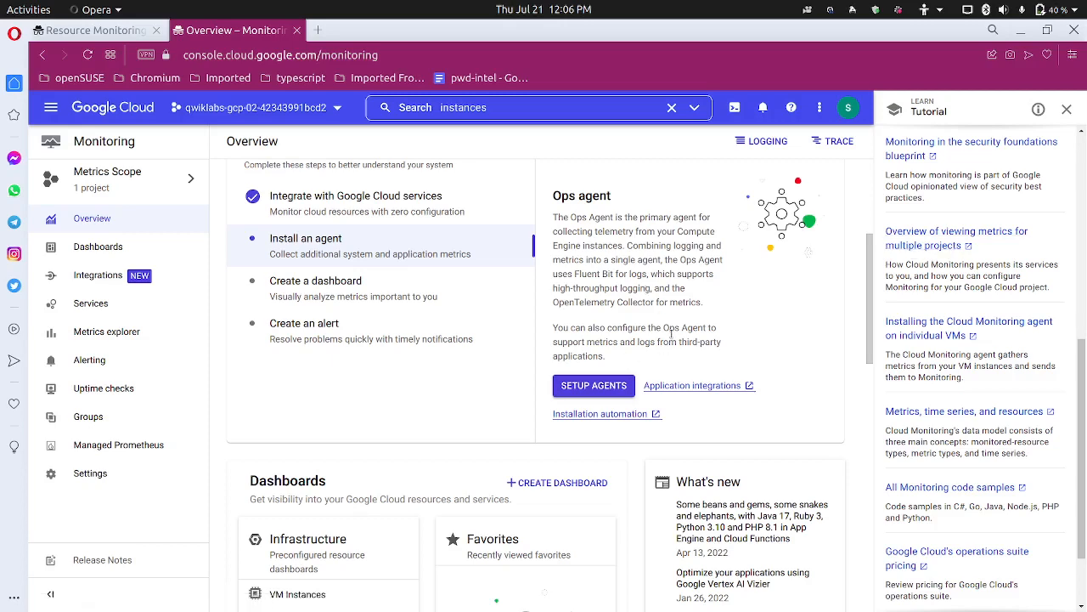
click(1067, 108)
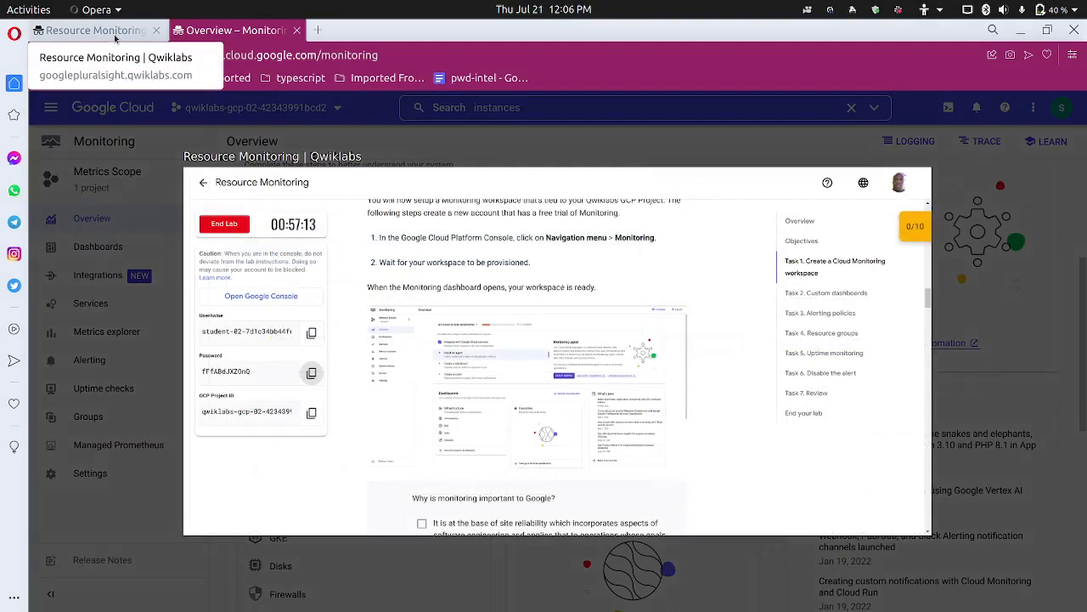
scroll(379, 348, up, 3)
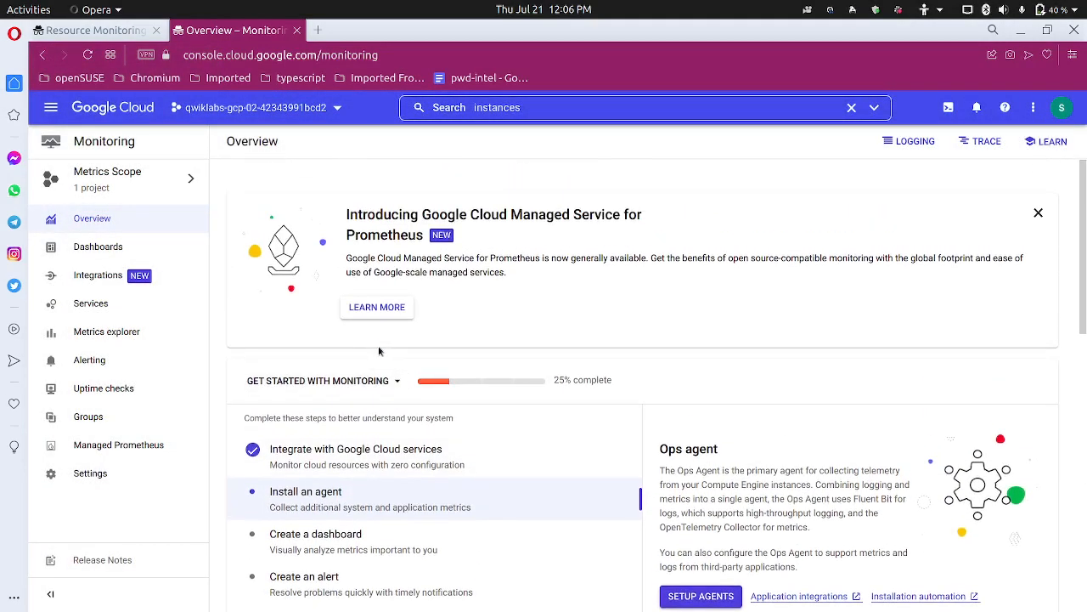
In the Qwiklabs lab, answer "Why is monitoring important to Google?" with the option about the base of site reliability and submit it
click(111, 31)
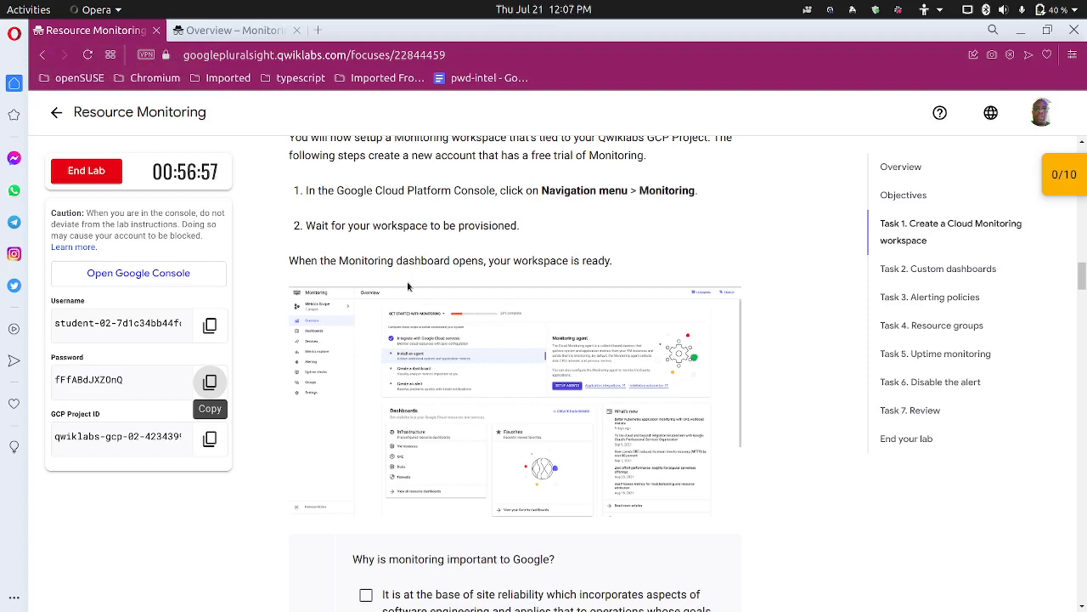
scroll(407, 273, down, 1)
scroll(518, 263, down, 2)
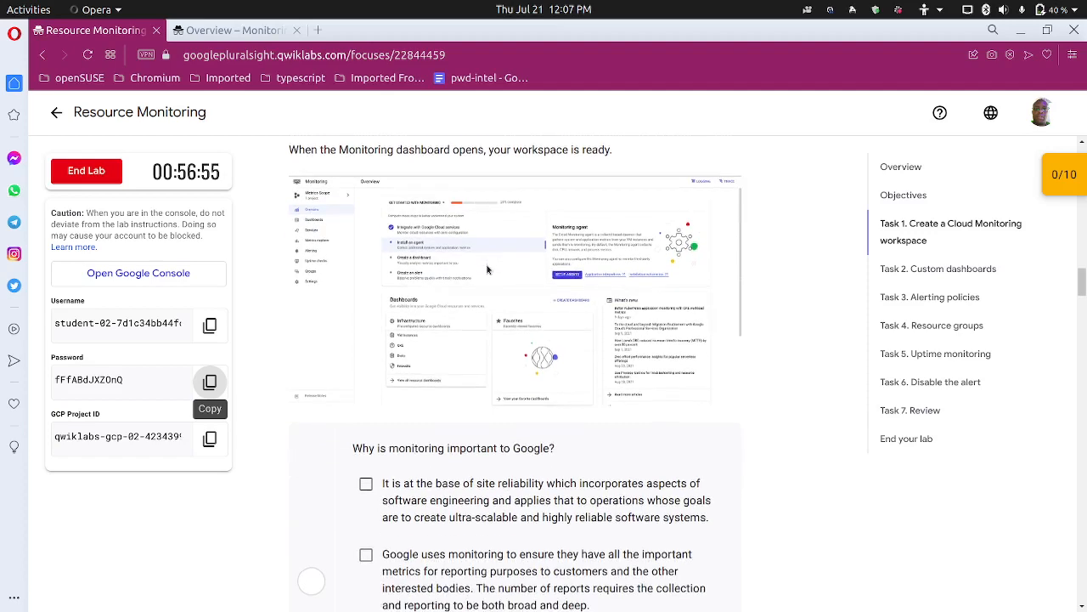
scroll(501, 340, down, 3)
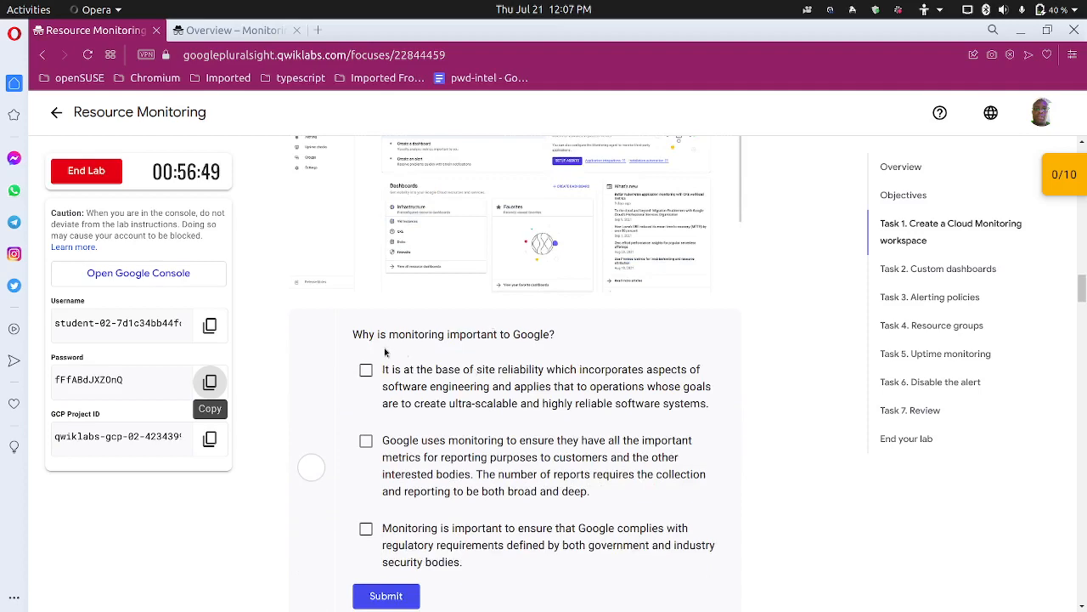
scroll(530, 347, down, 3)
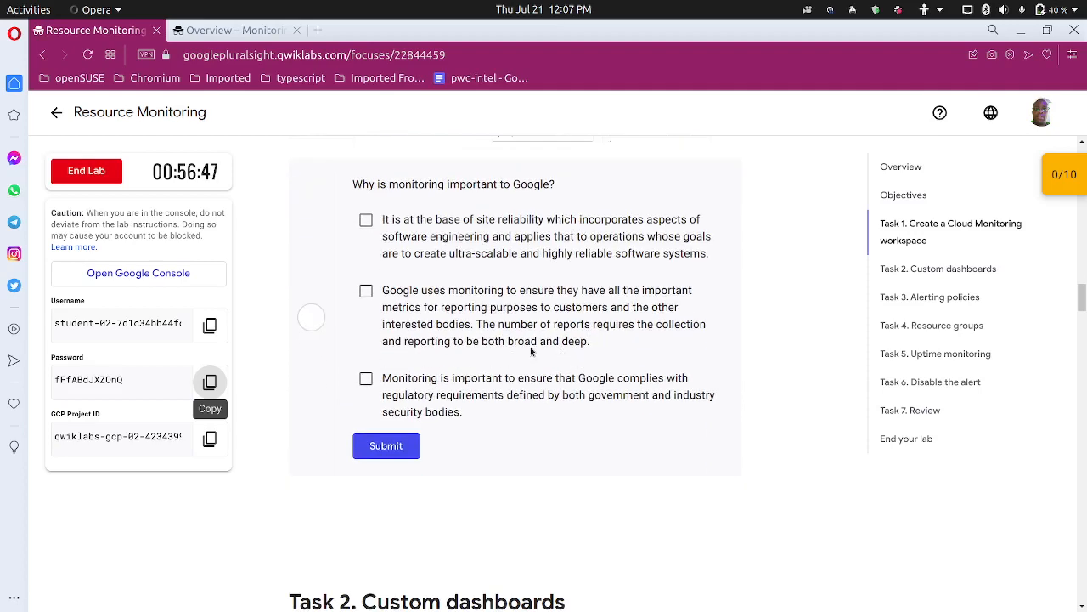
click(366, 220)
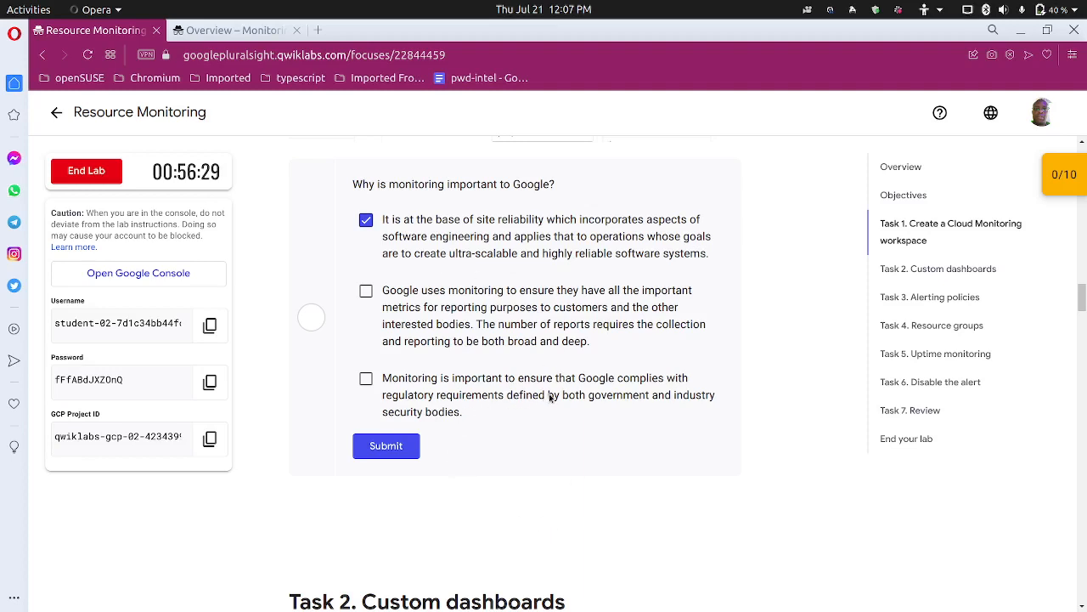
click(399, 452)
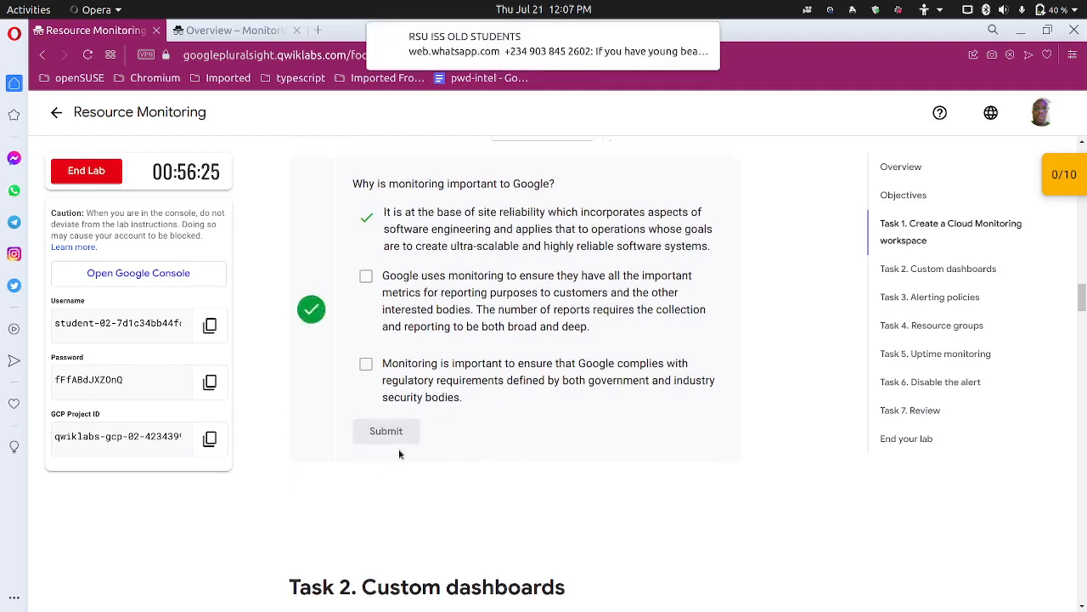
Turn on Do Not Disturb for the desktop notifications and return to the lab page
scroll(399, 448, down, 1)
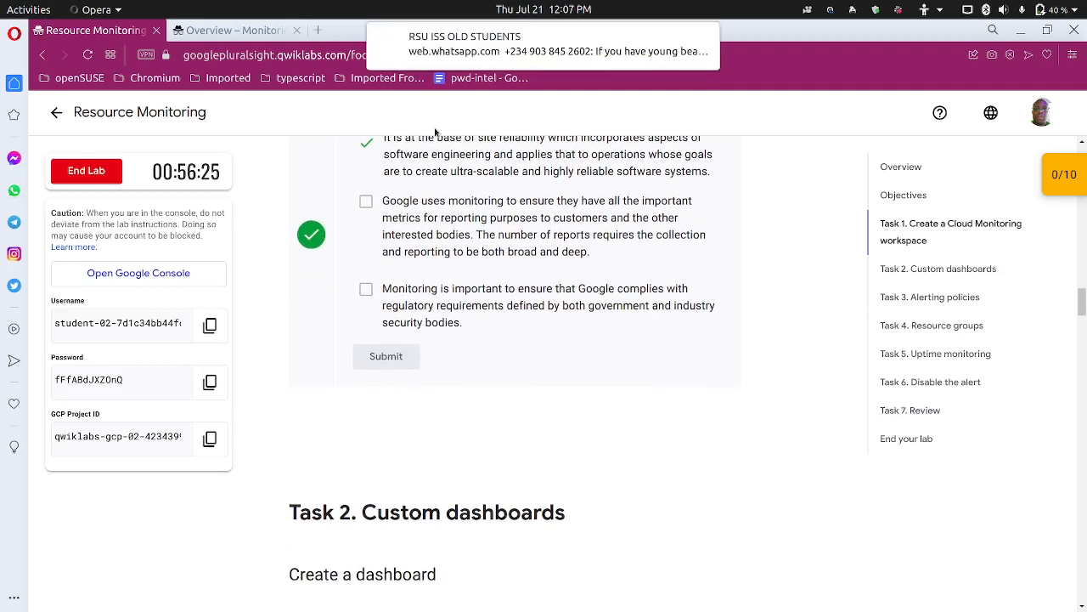
click(571, 13)
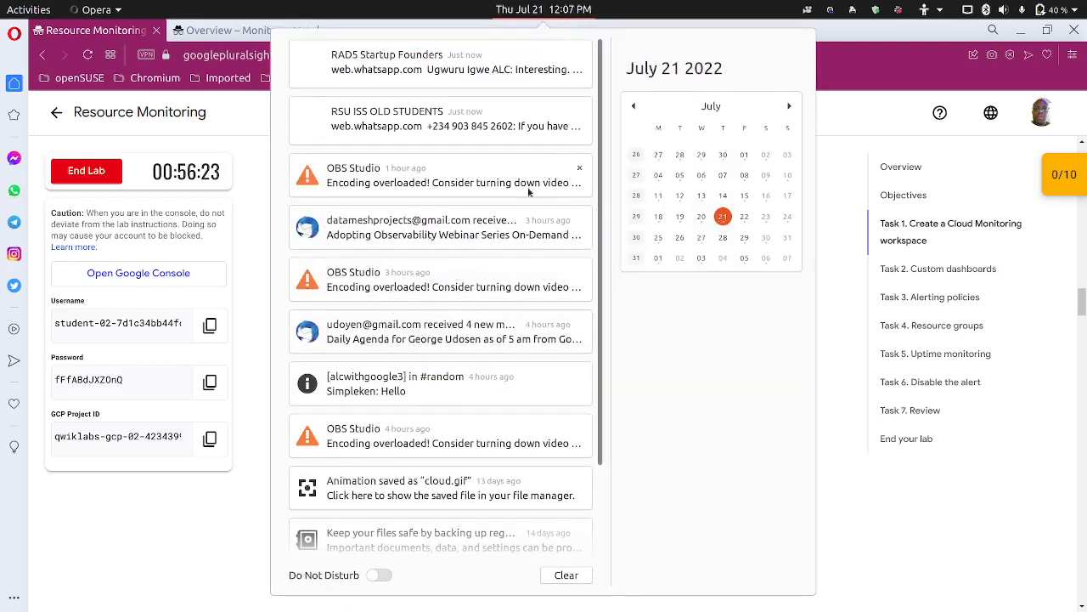
click(379, 575)
key(Escape)
Read the lab's Task 2 instructions on custom dashboards and copy the dashboard name "My Dashboard" from them
scroll(395, 504, down, 5)
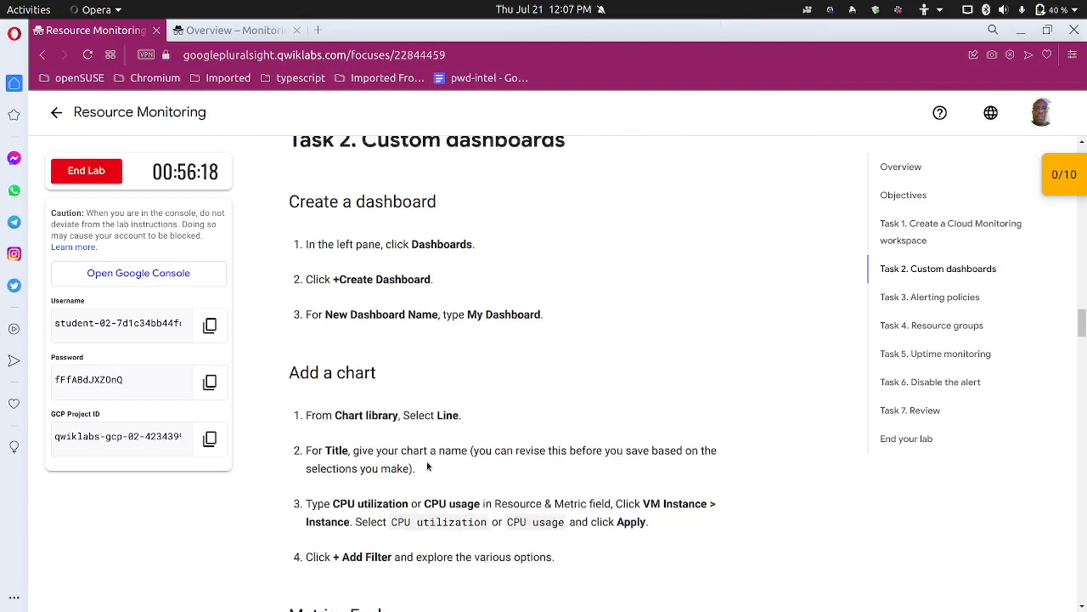
scroll(426, 466, up, 1)
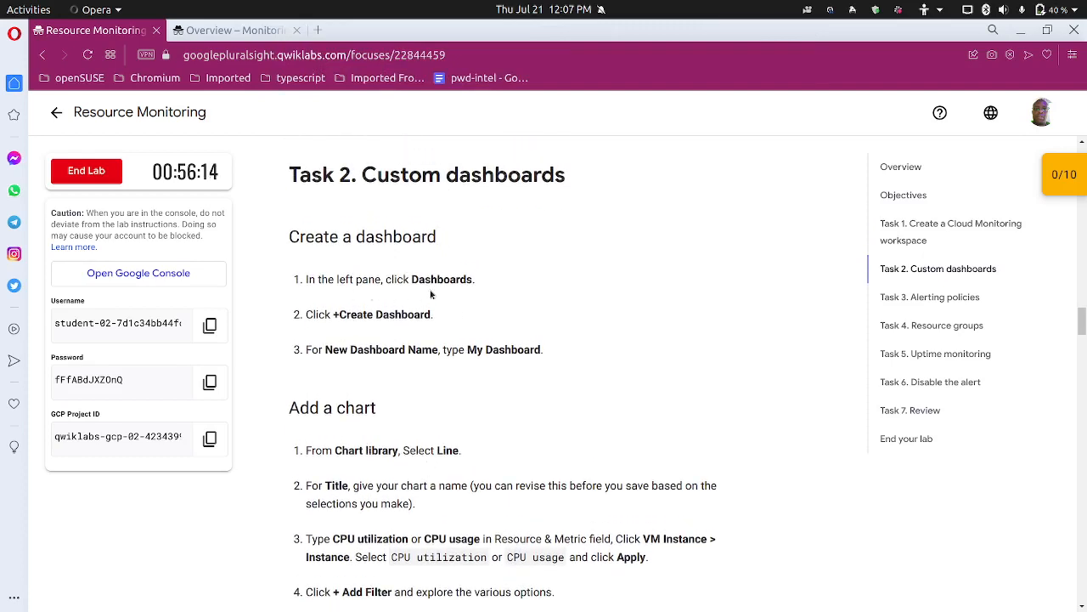
scroll(498, 302, down, 2)
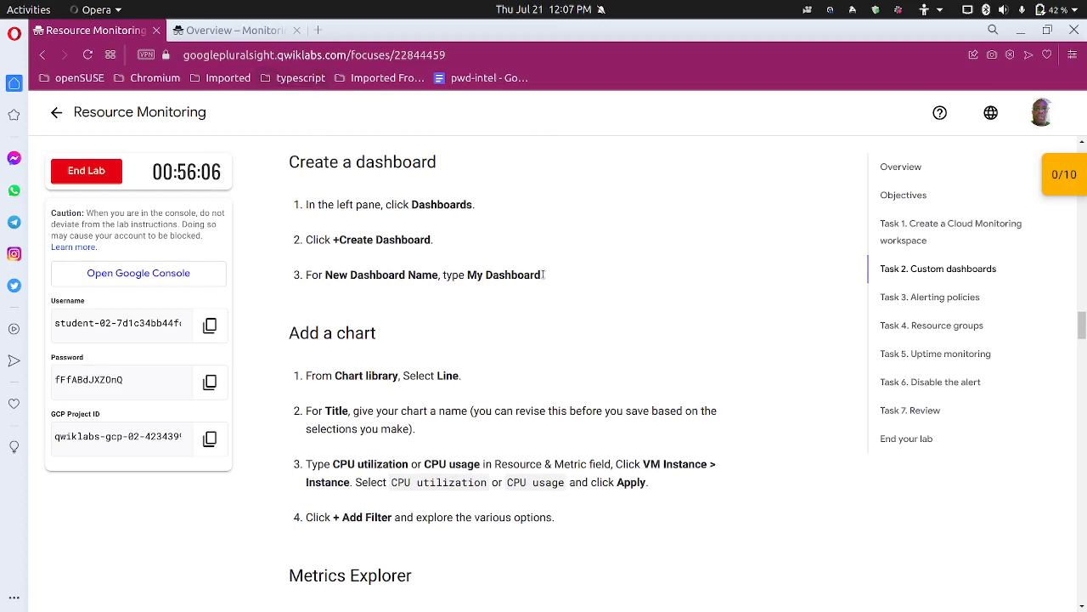
drag(543, 275, 466, 275)
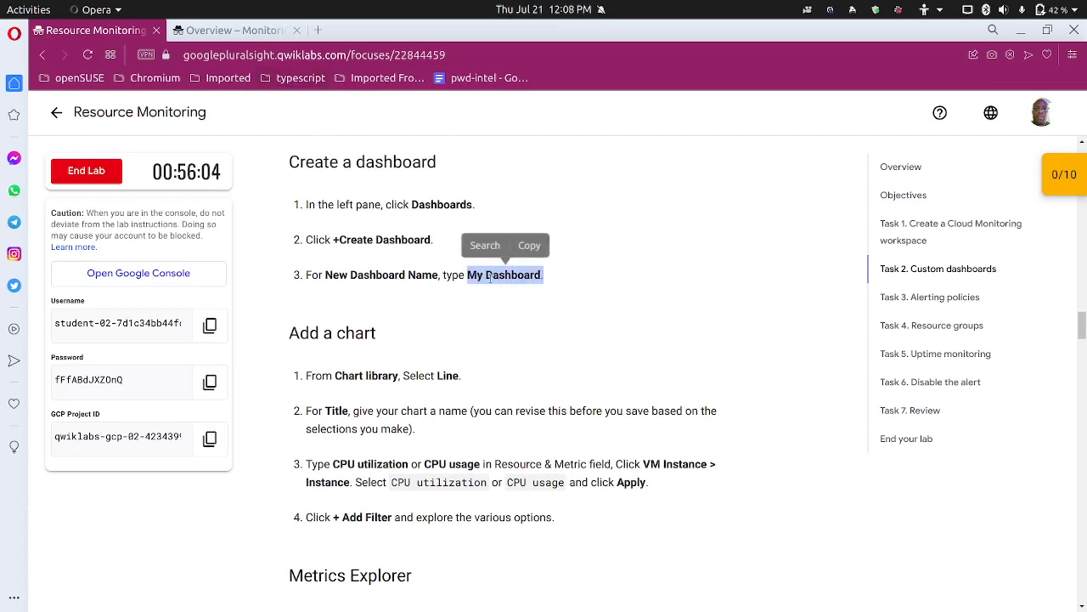
click(527, 243)
Return to the Google Cloud console, open Monitoring's dashboards and create a new dashboard
click(236, 31)
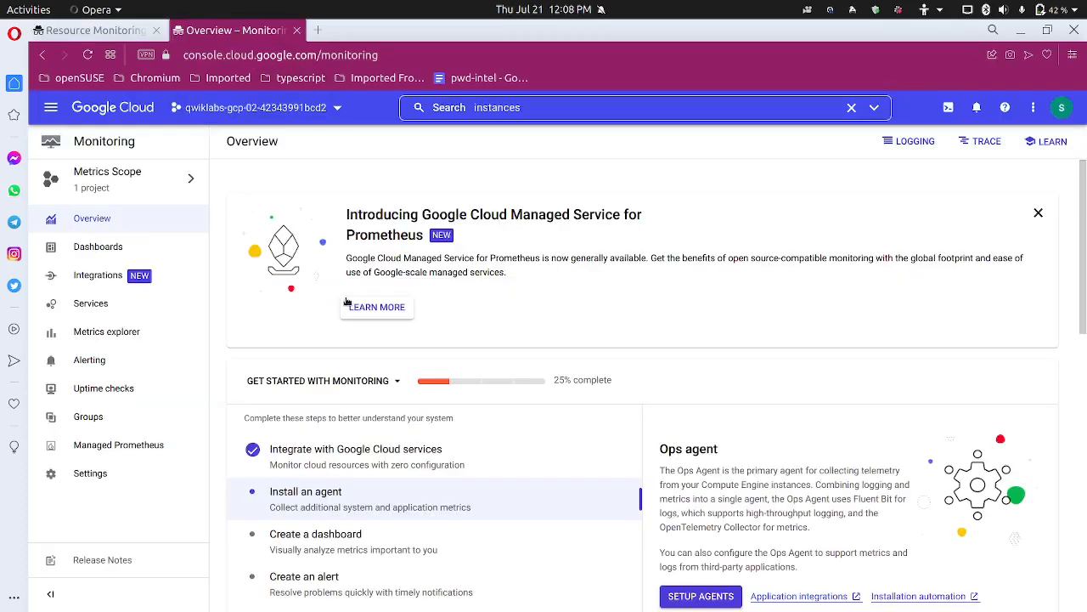
click(136, 254)
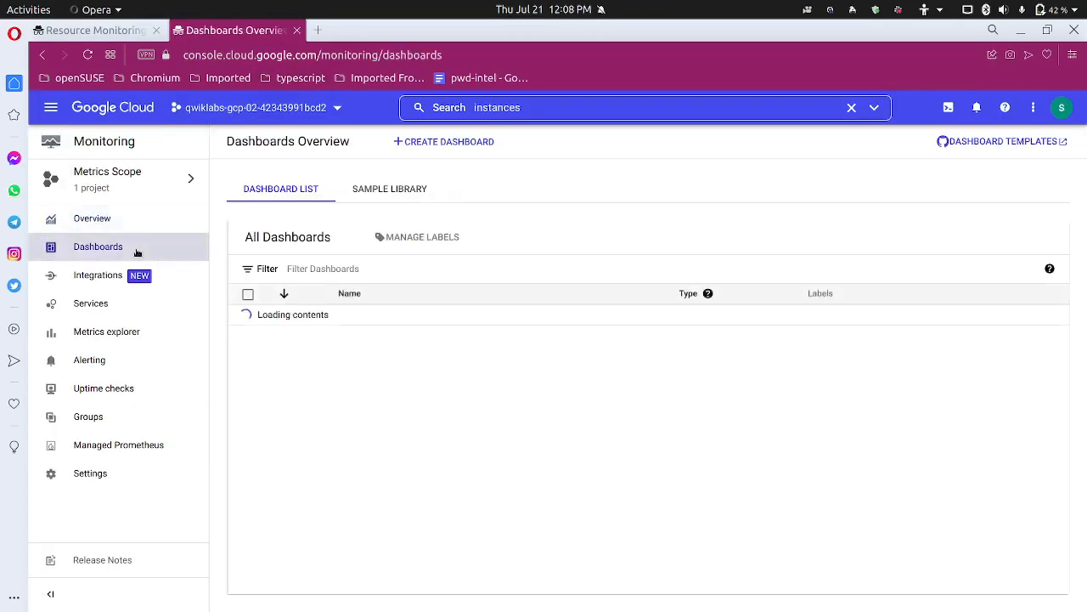
click(479, 142)
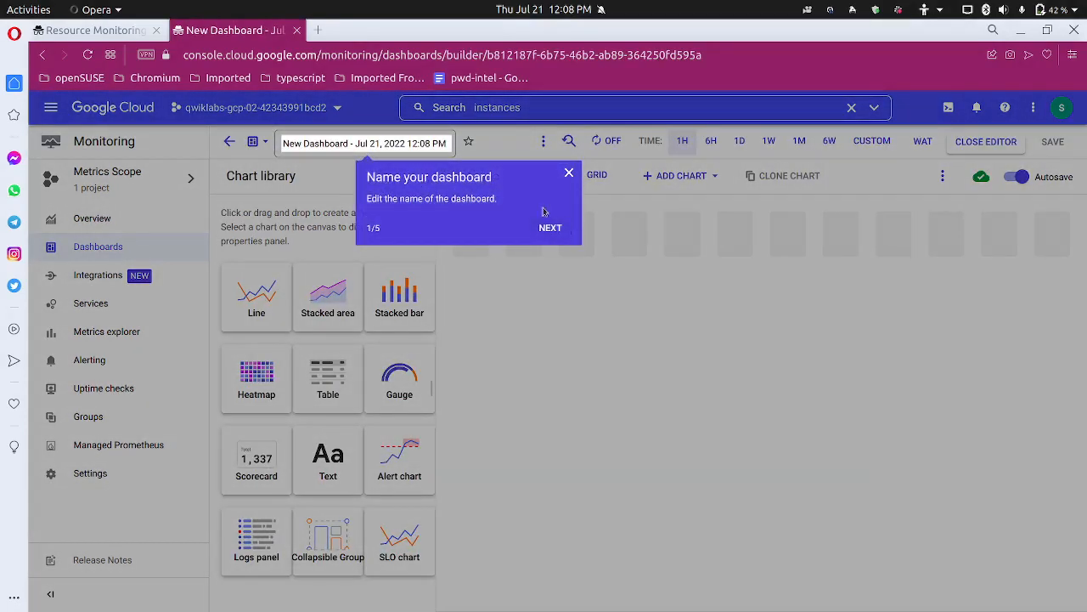
Go through all five tips of the dashboard editor's introductory tour and finish it
click(550, 229)
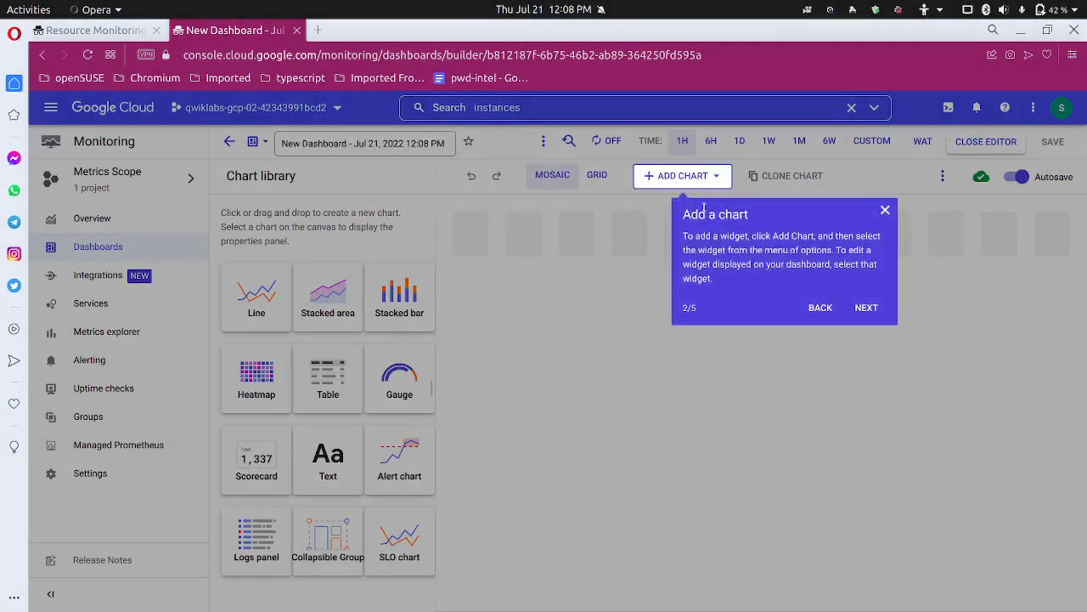
click(866, 307)
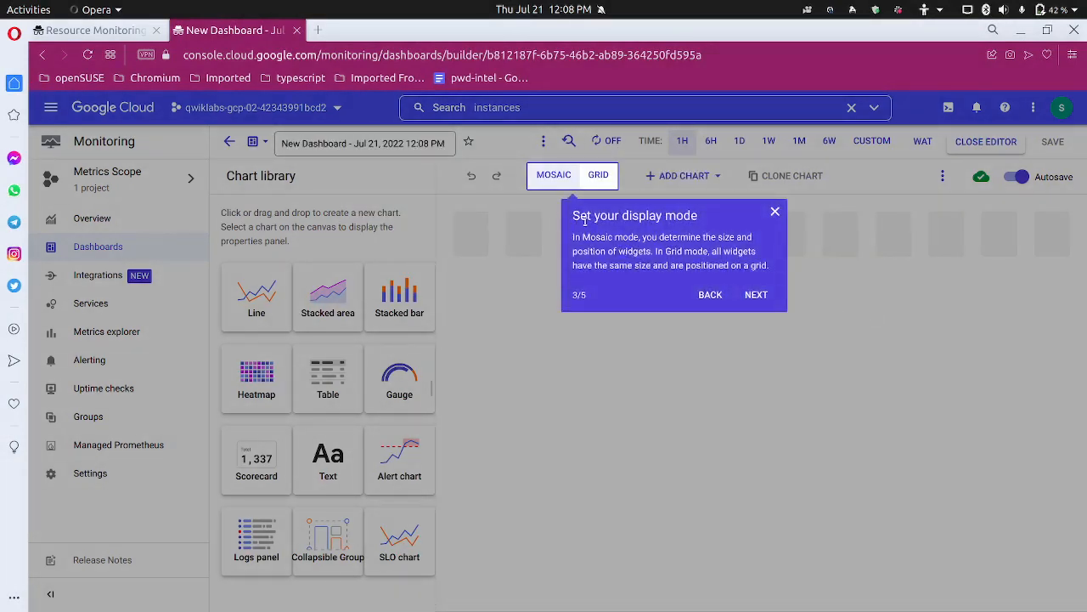
click(758, 296)
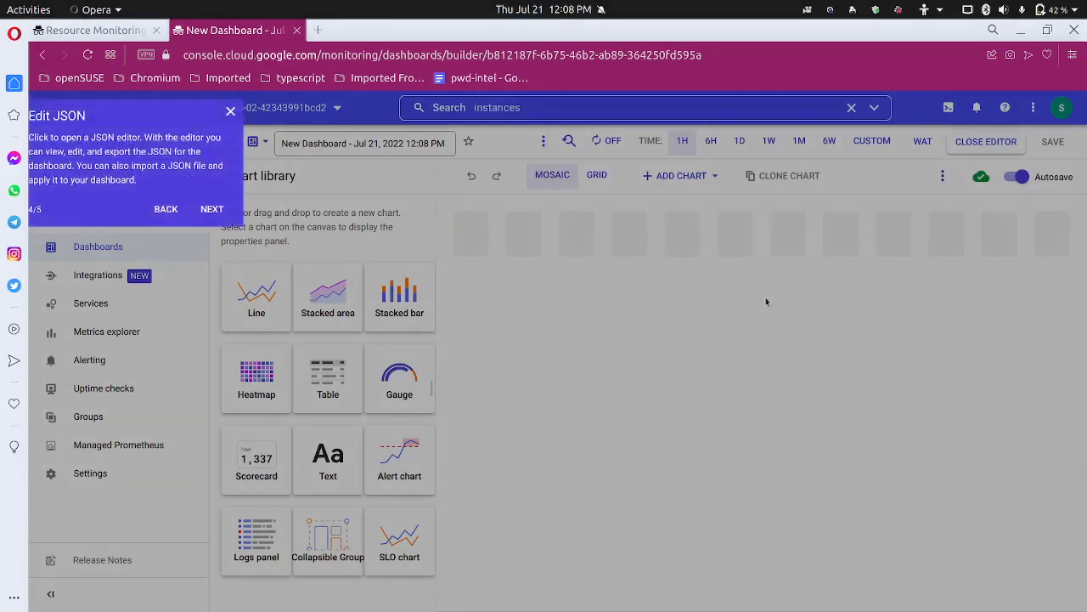
click(212, 210)
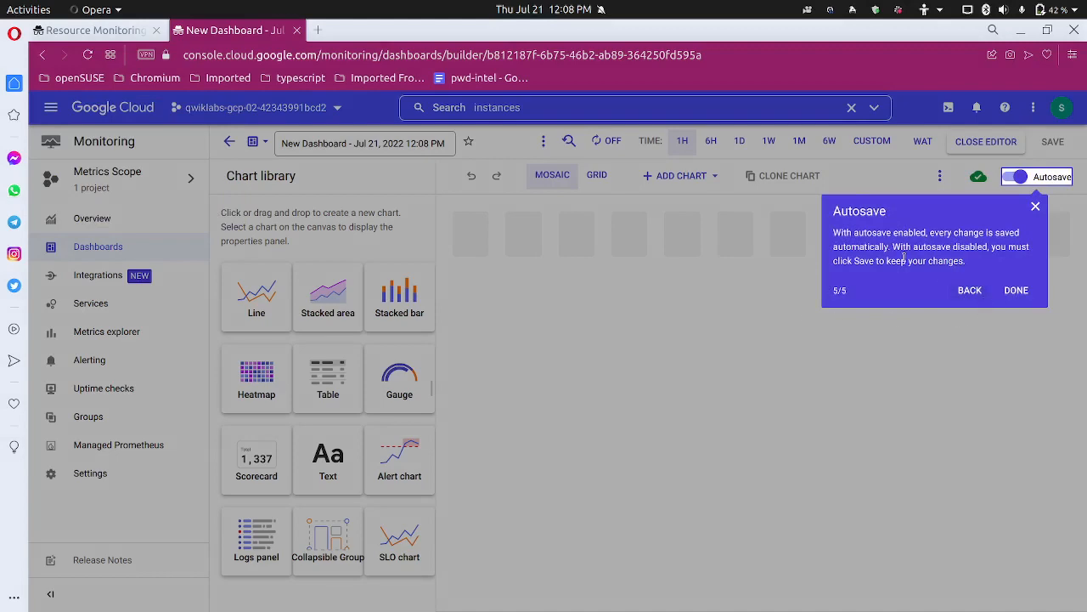
click(1017, 290)
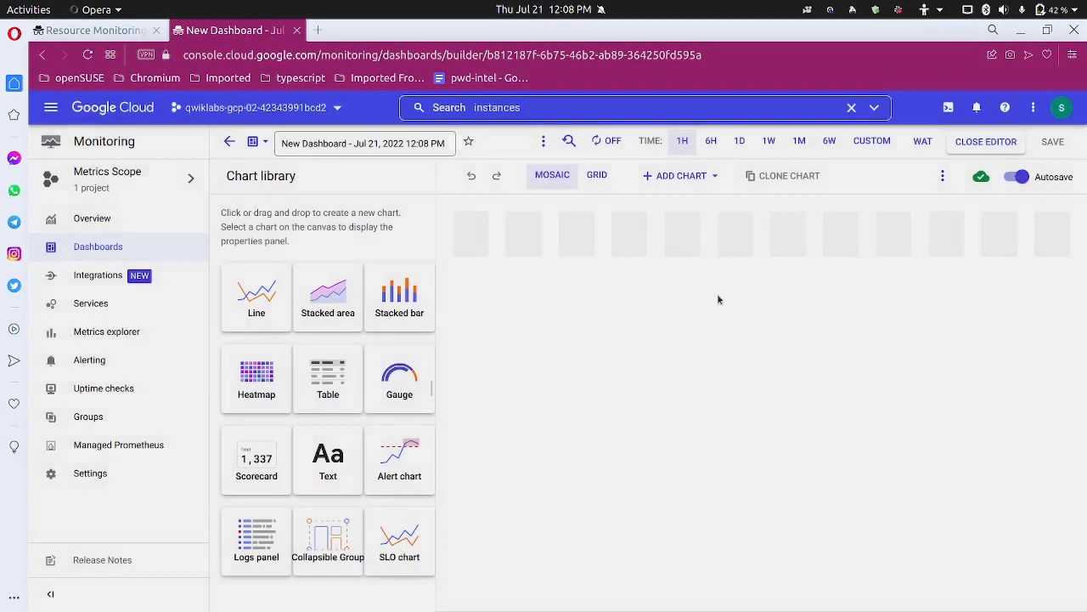
Rename the new dashboard as My Dashboard, without a trailing period
click(371, 144)
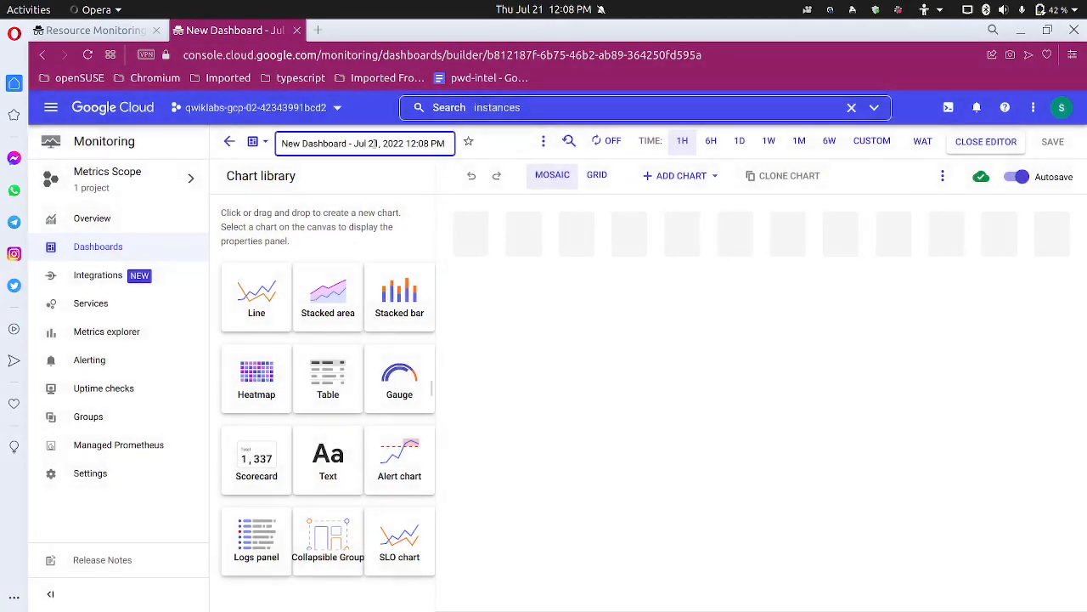
key(ctrl+a)
text(My Dashboard.)
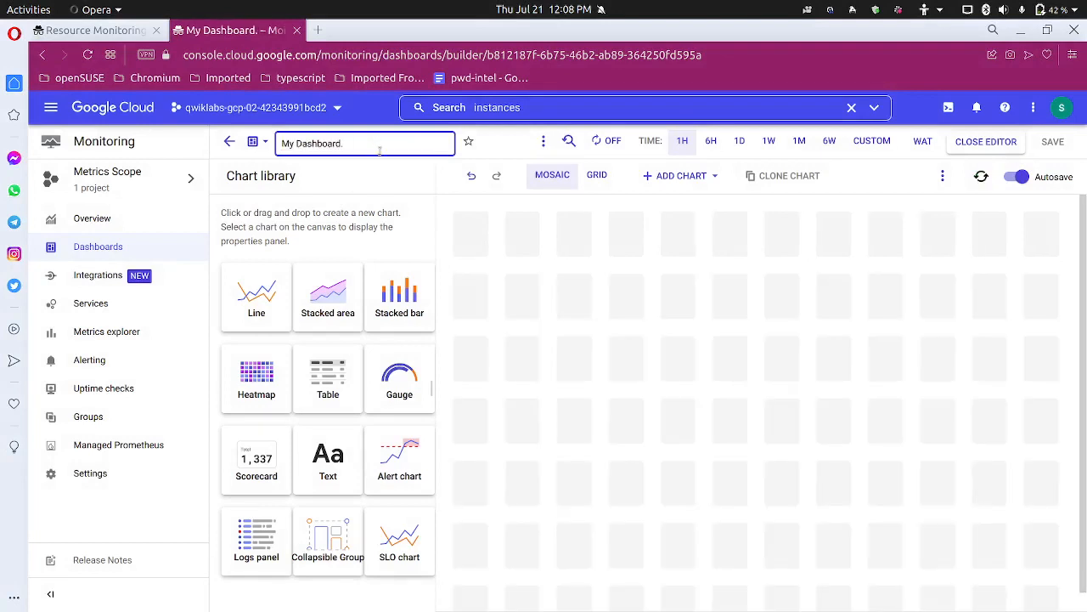
key(BackSpace)
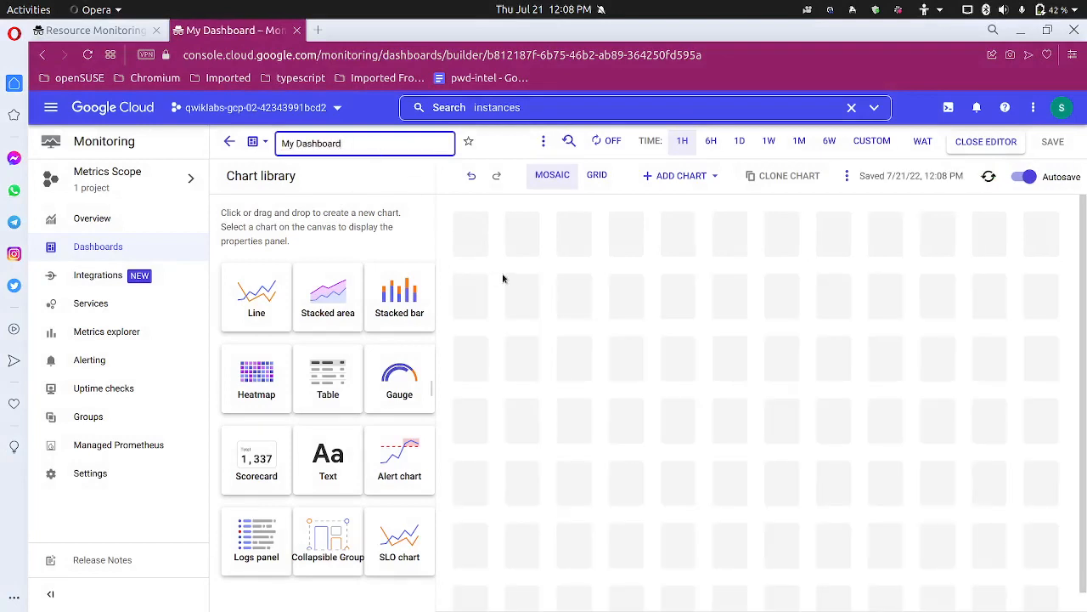
click(503, 279)
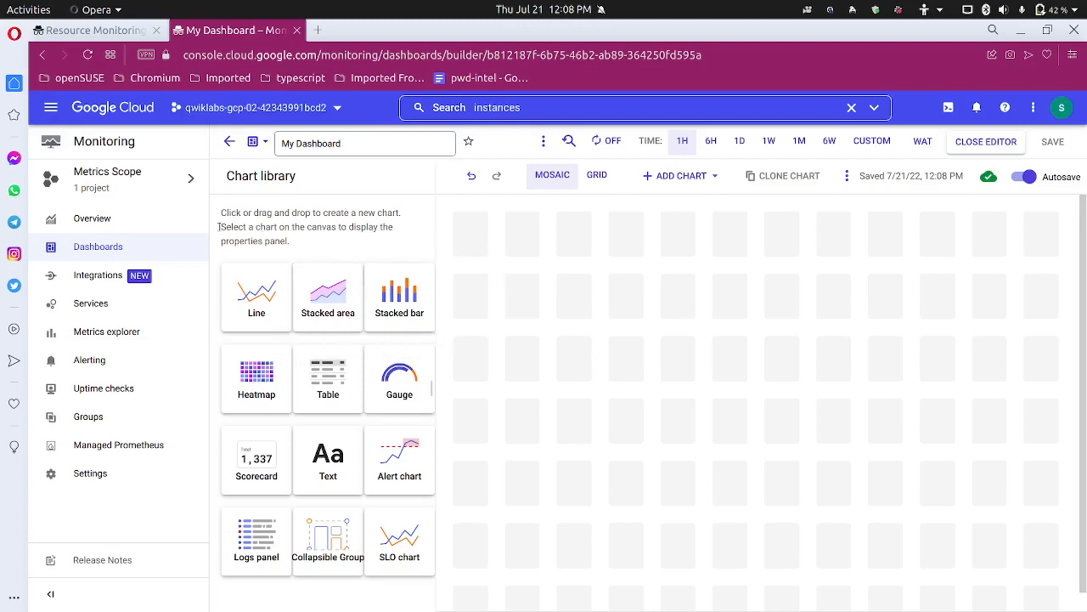
Go back to Monitoring's dashboard list and open the custom dashboard My Dashboard
click(142, 254)
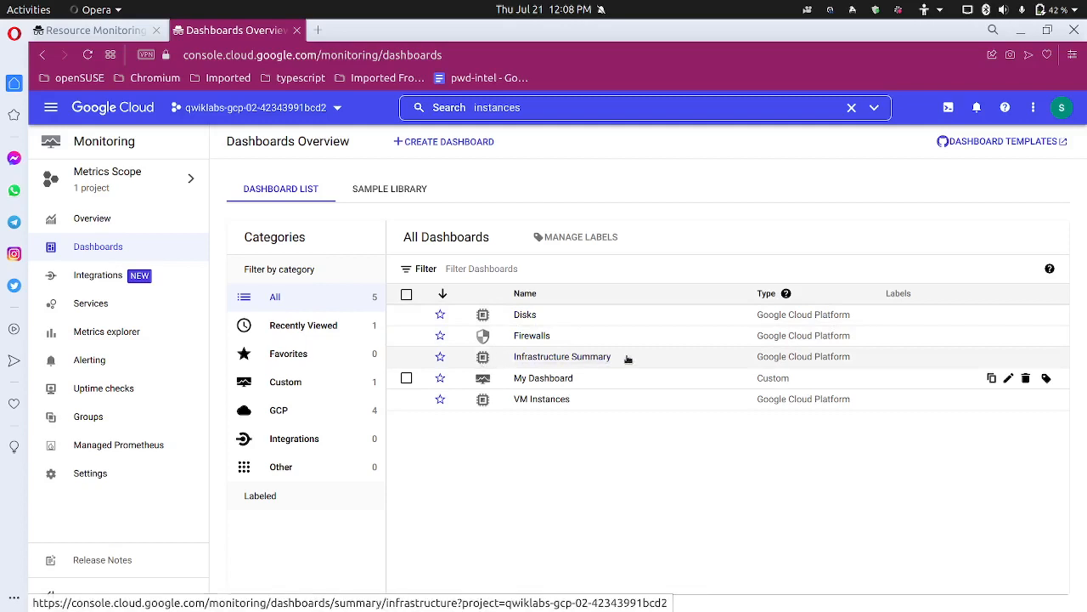
click(528, 381)
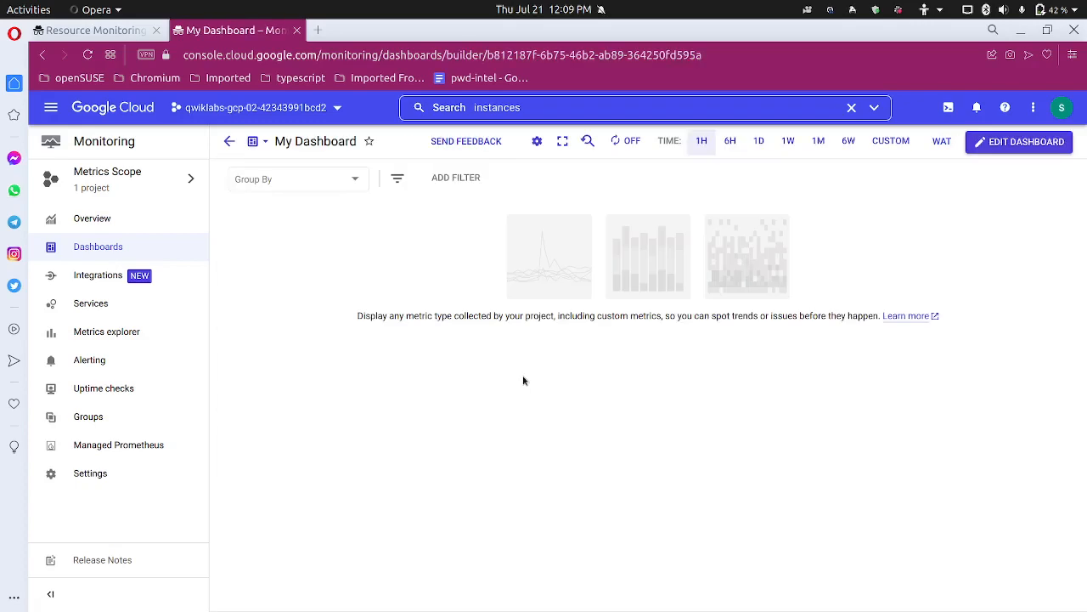
Read the lab's "Add a chart" instructions and return to My Dashboard in the Google Cloud console
click(114, 32)
scroll(345, 371, down, 3)
click(485, 225)
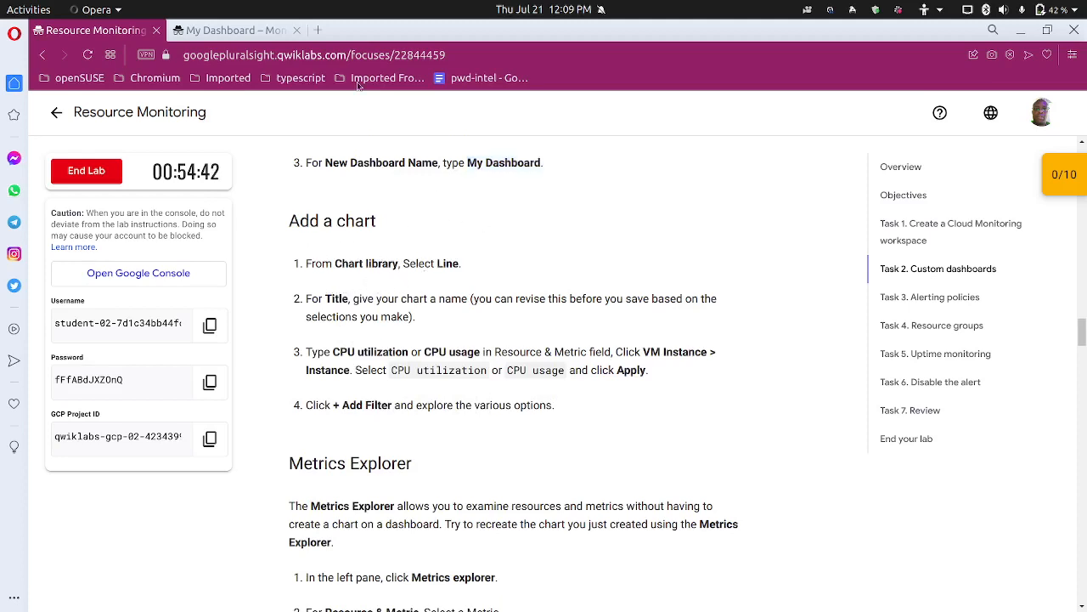
click(281, 38)
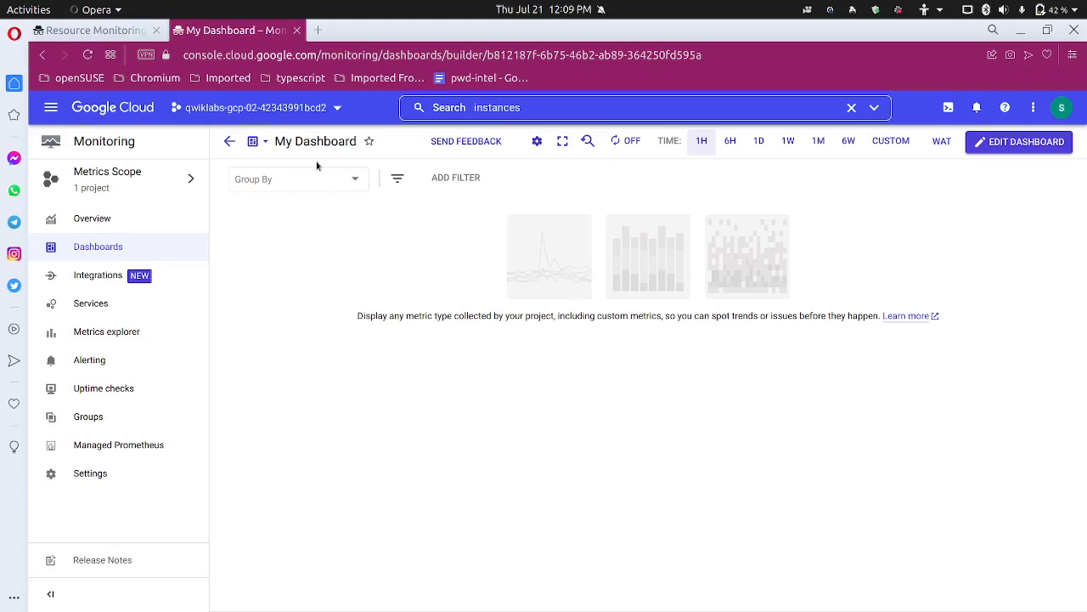
click(123, 30)
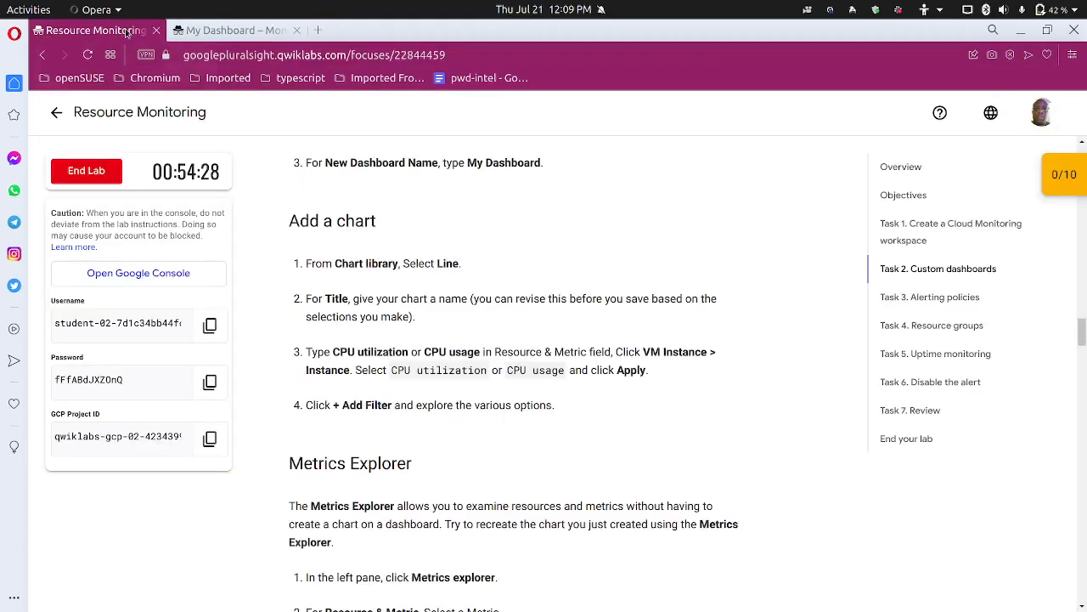
scroll(336, 179, up, 1)
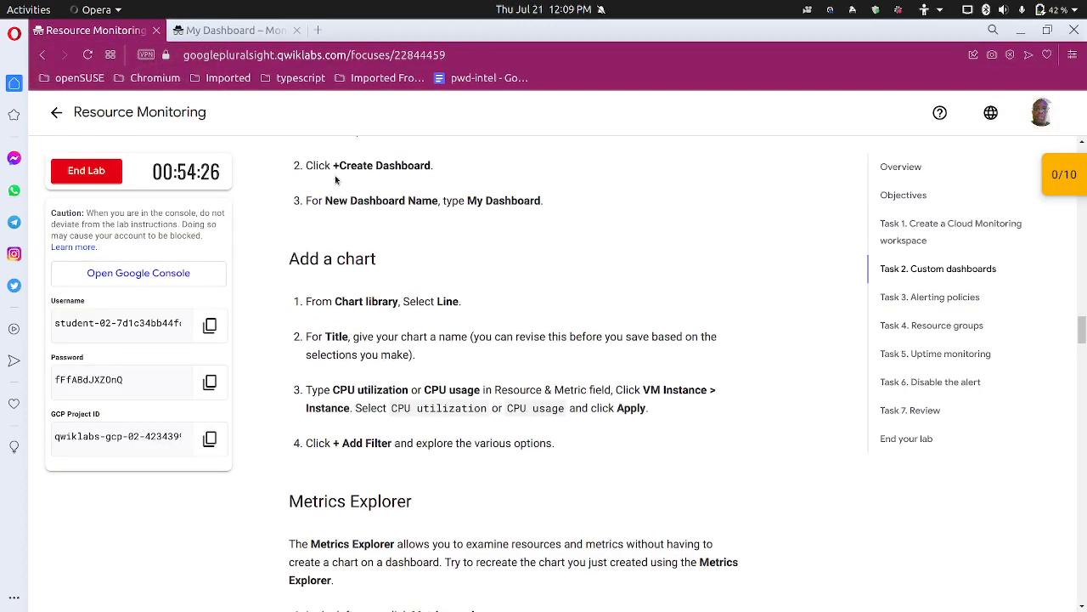
scroll(336, 179, down, 2)
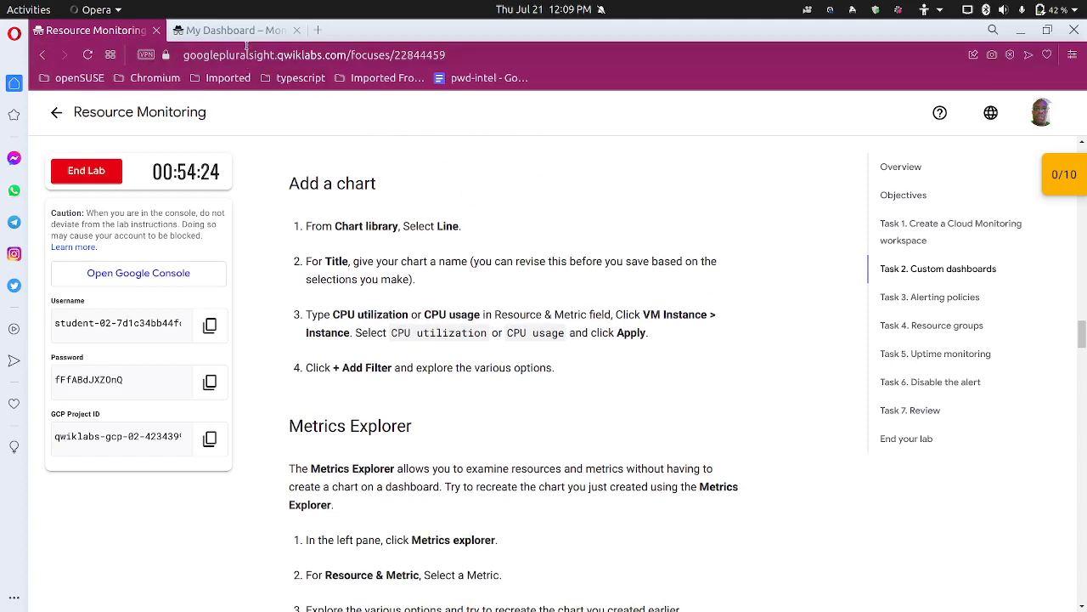
click(223, 32)
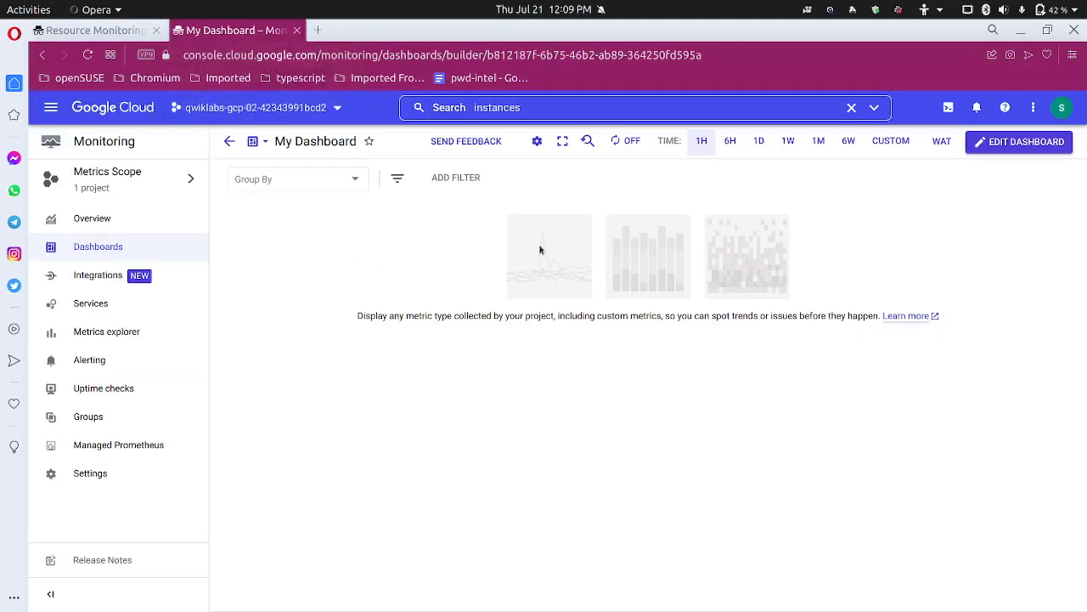
Check which Group By labels are available for My Dashboard
click(358, 188)
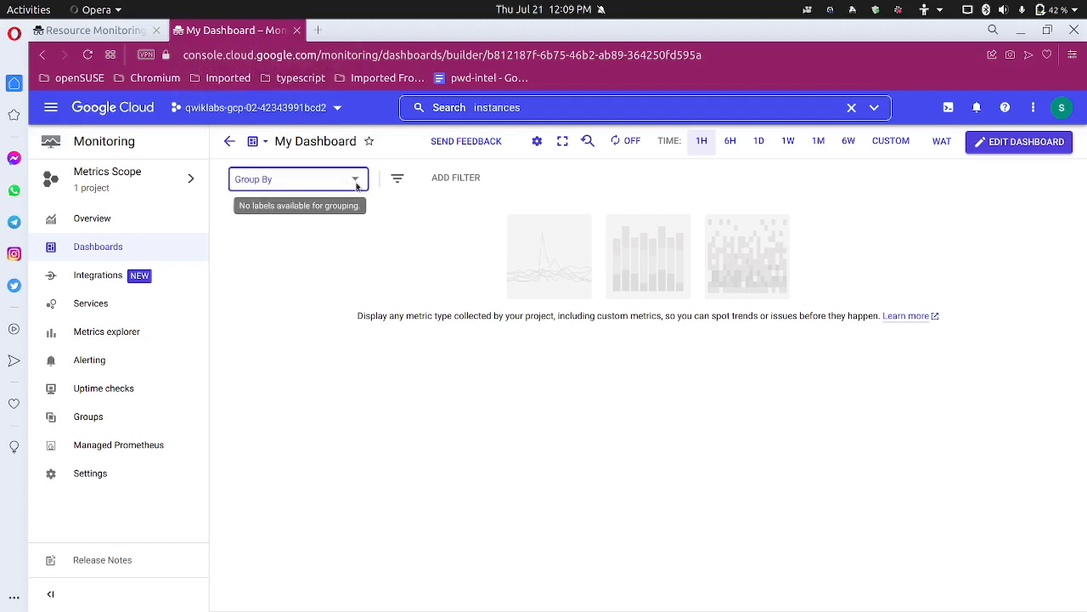
click(357, 187)
click(358, 187)
click(411, 243)
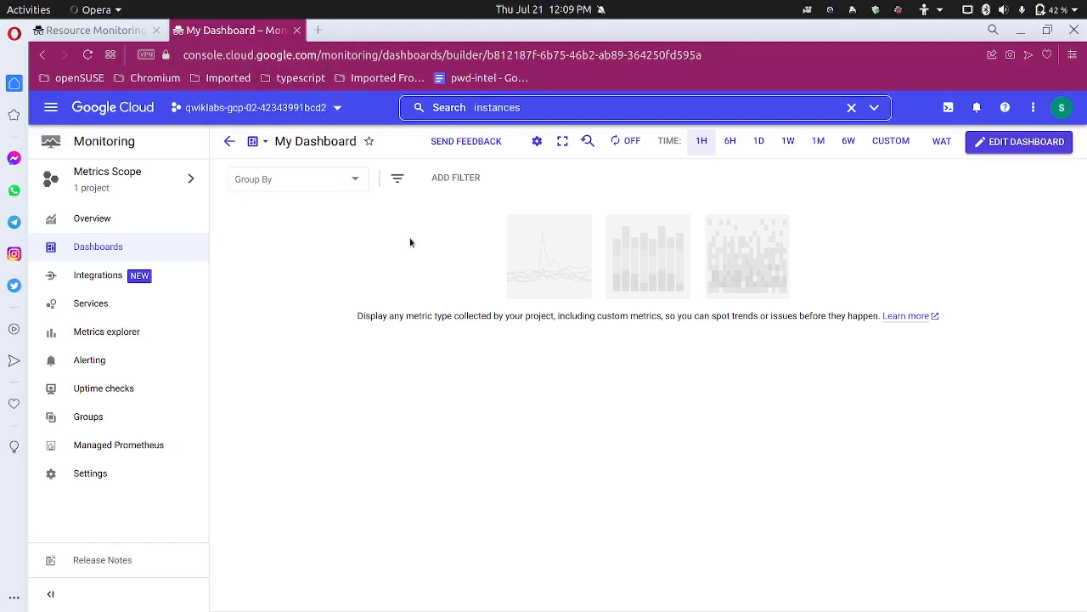
click(830, 9)
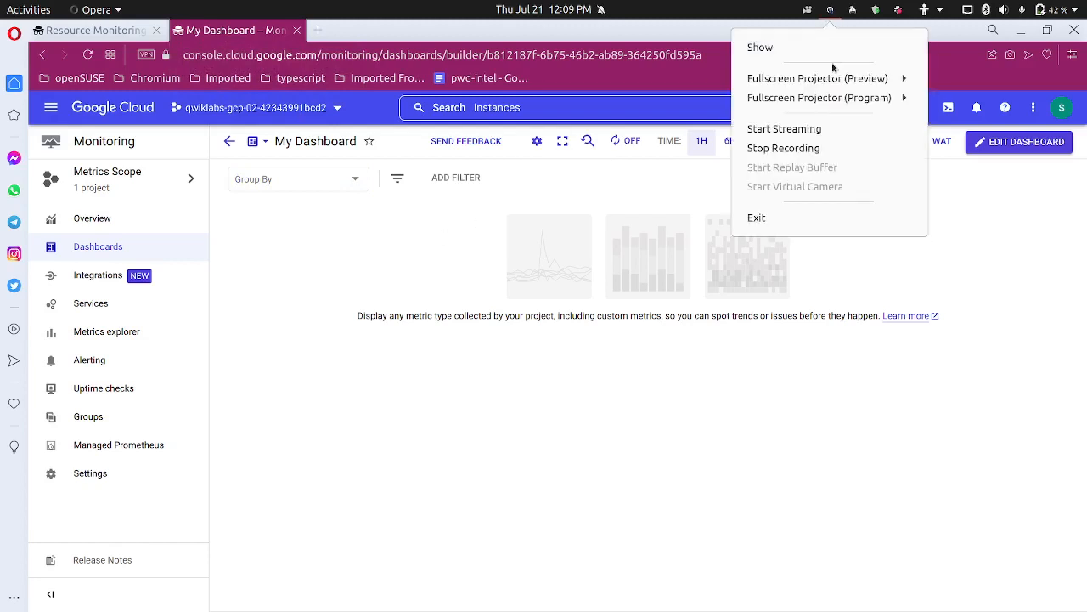
click(761, 148)
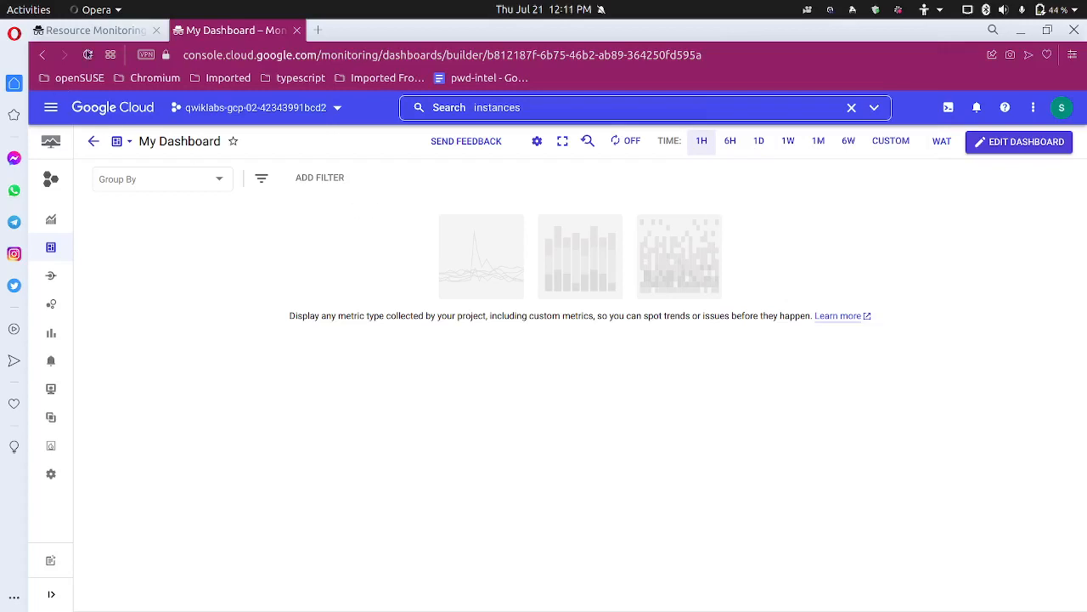
Open My Dashboard for editing and add a Line chart from the chart library, checking the lab's chart instructions
click(1026, 143)
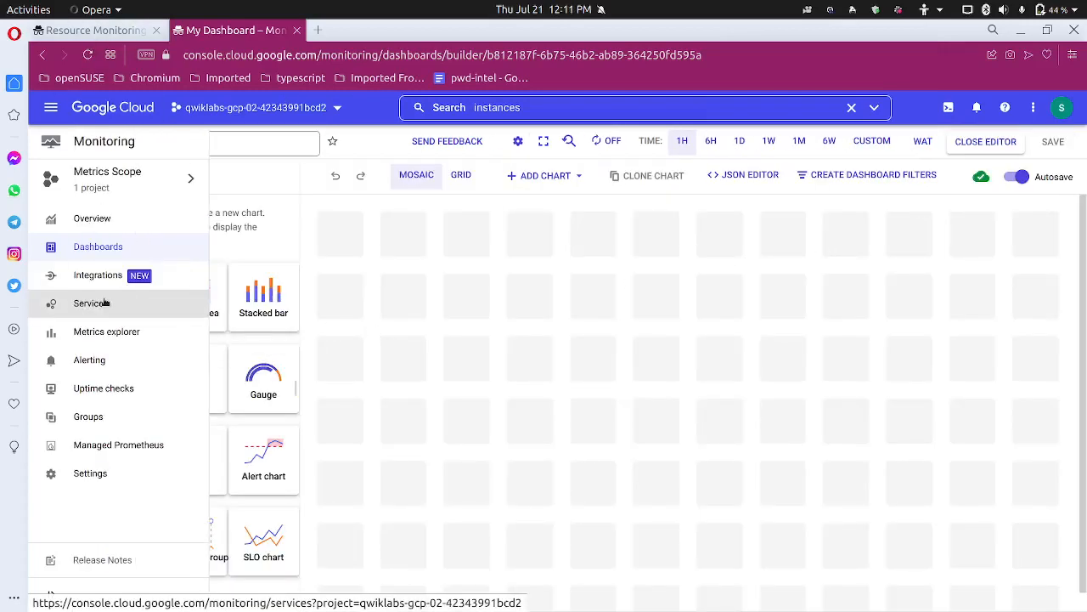
click(123, 304)
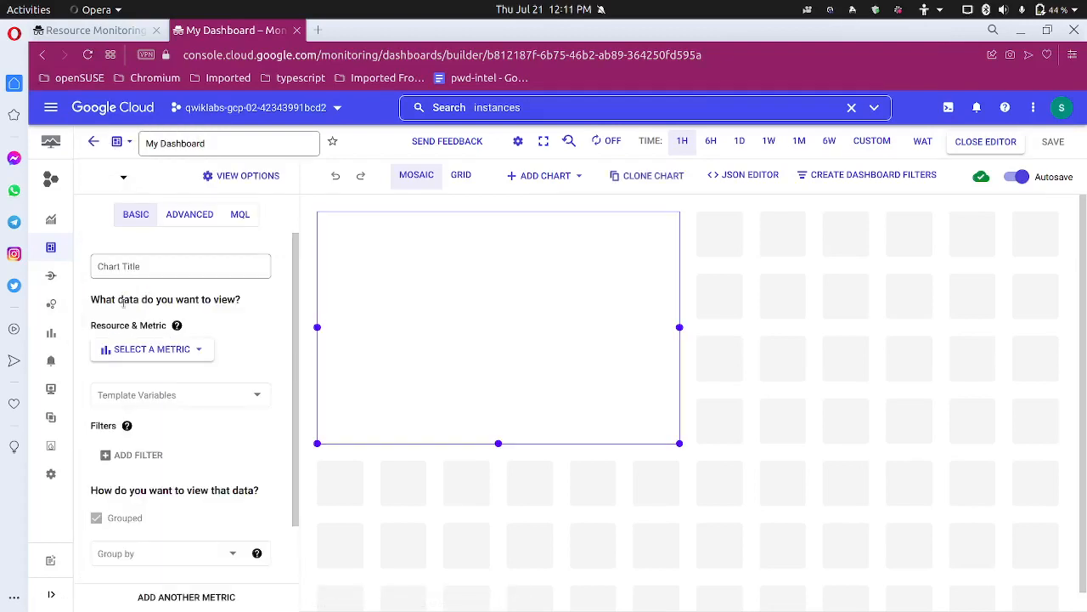
click(114, 34)
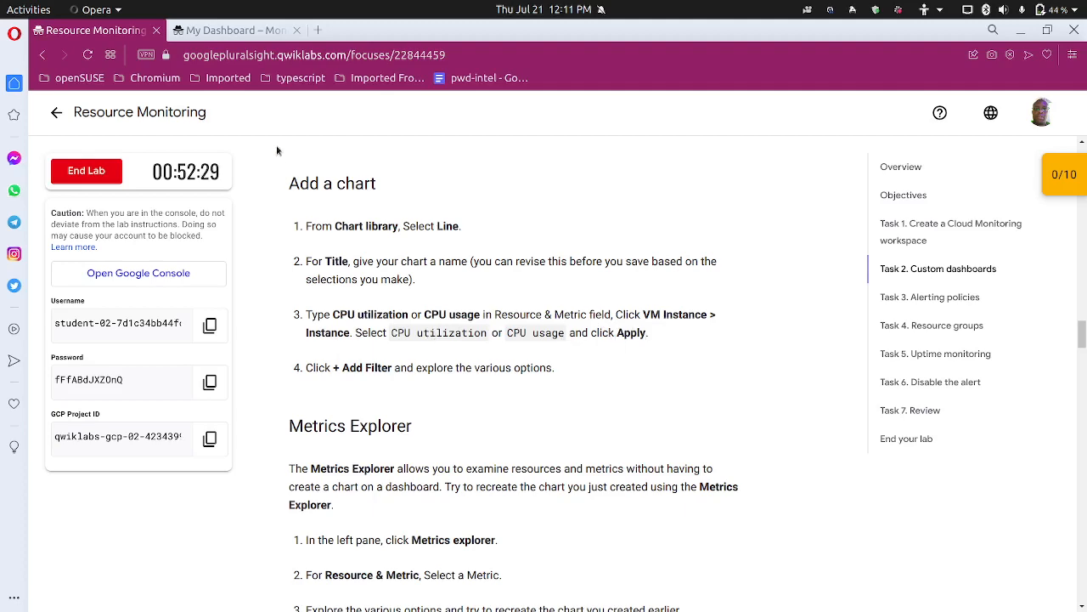
mouse_move(276, 41)
click(234, 29)
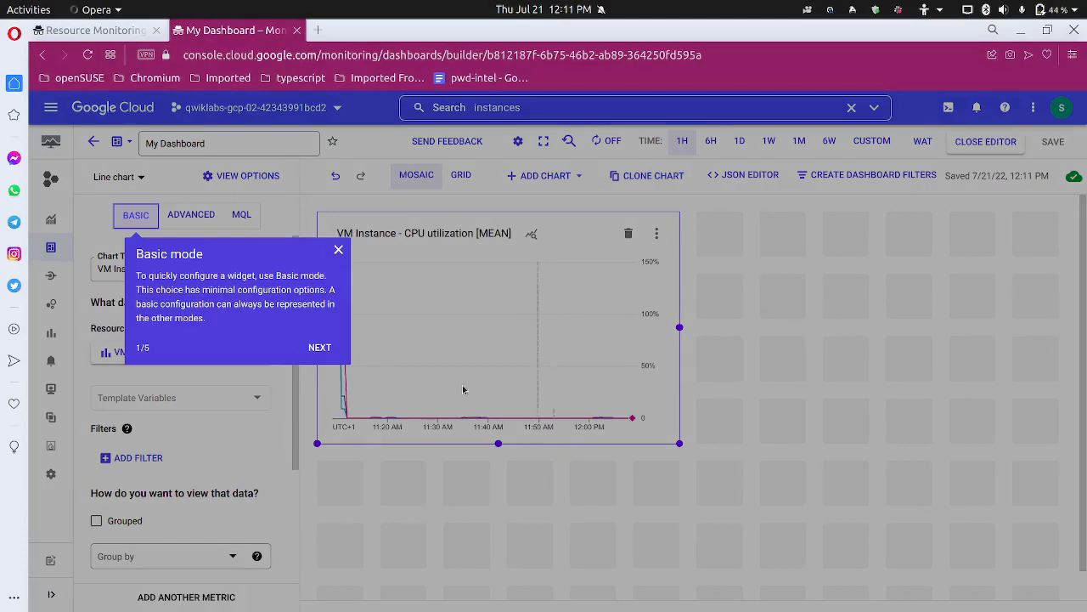
Go through the five tips of the chart editor's tour, revisiting the MQL mode tip, and finish it
click(318, 348)
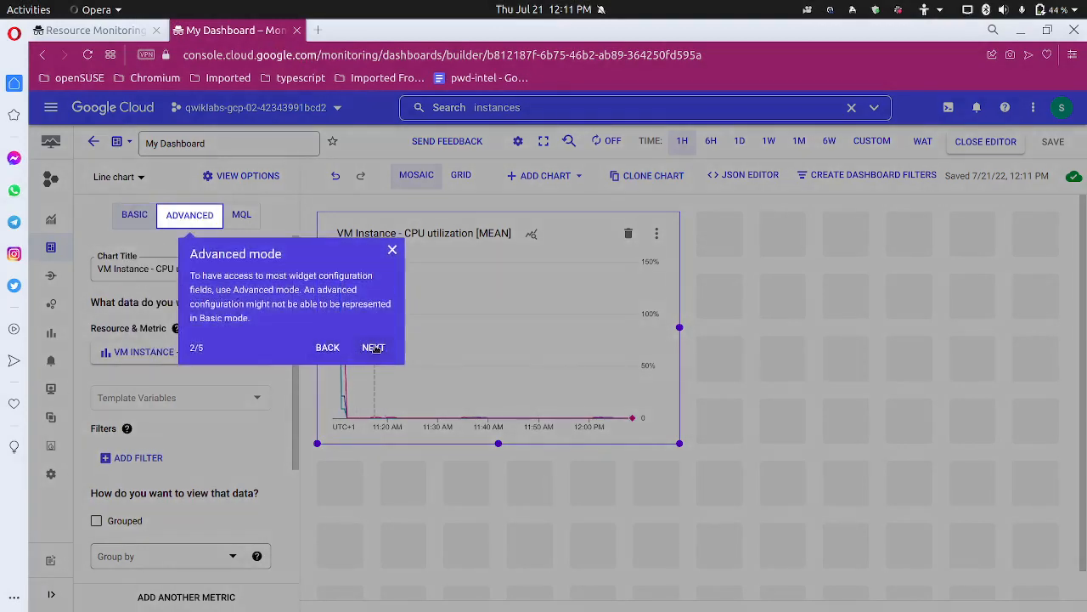
click(375, 347)
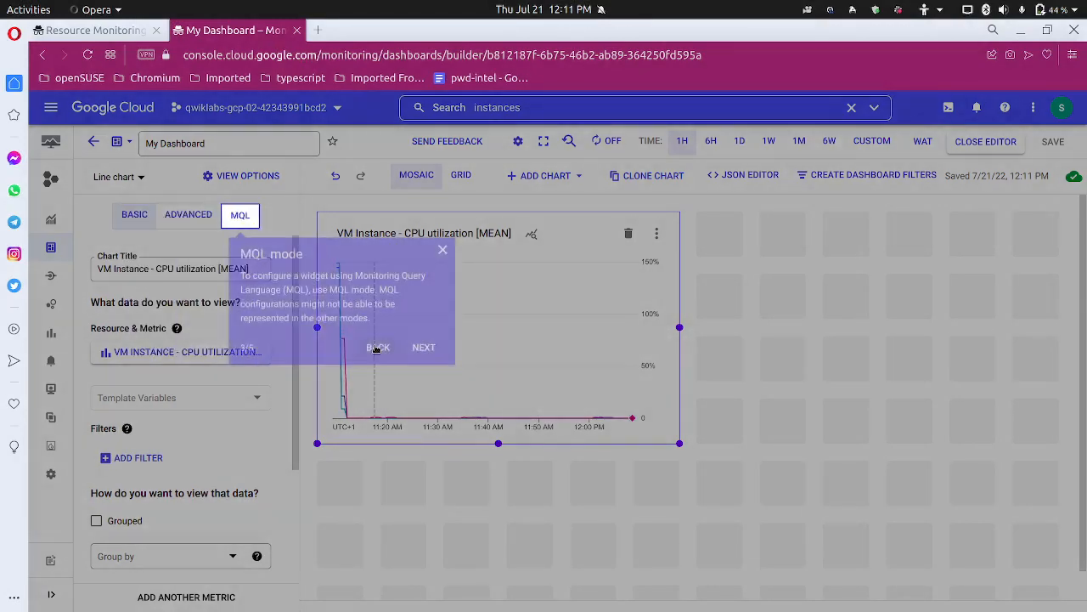
click(423, 347)
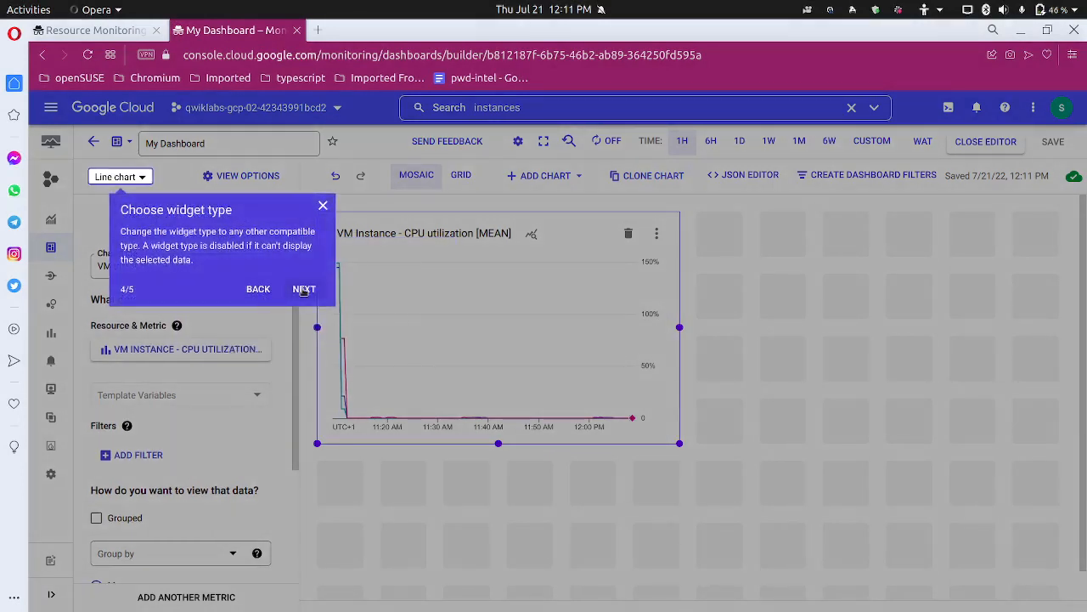
click(258, 290)
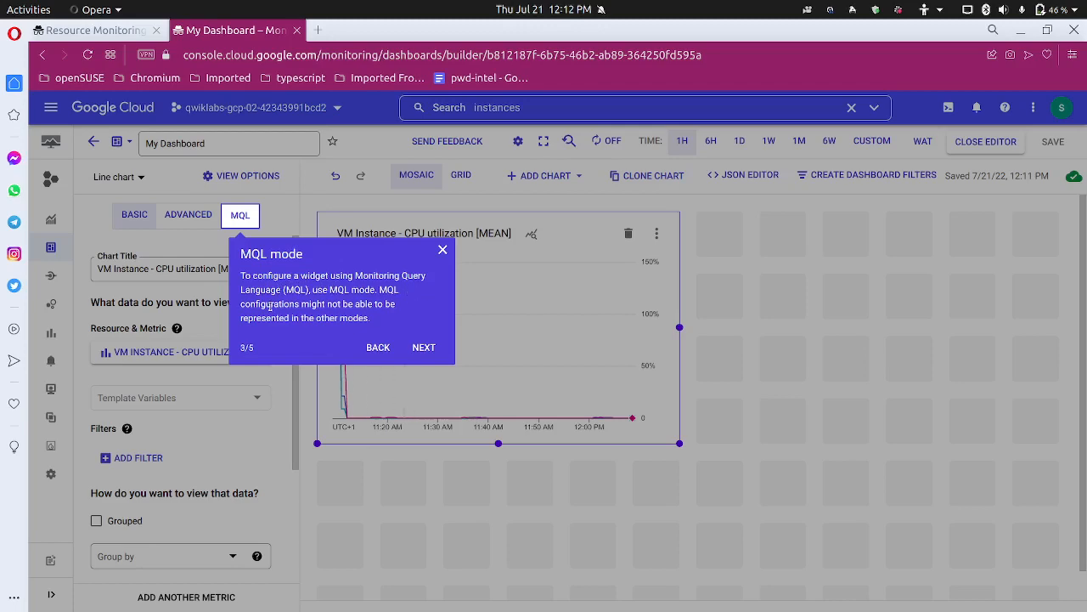
click(423, 346)
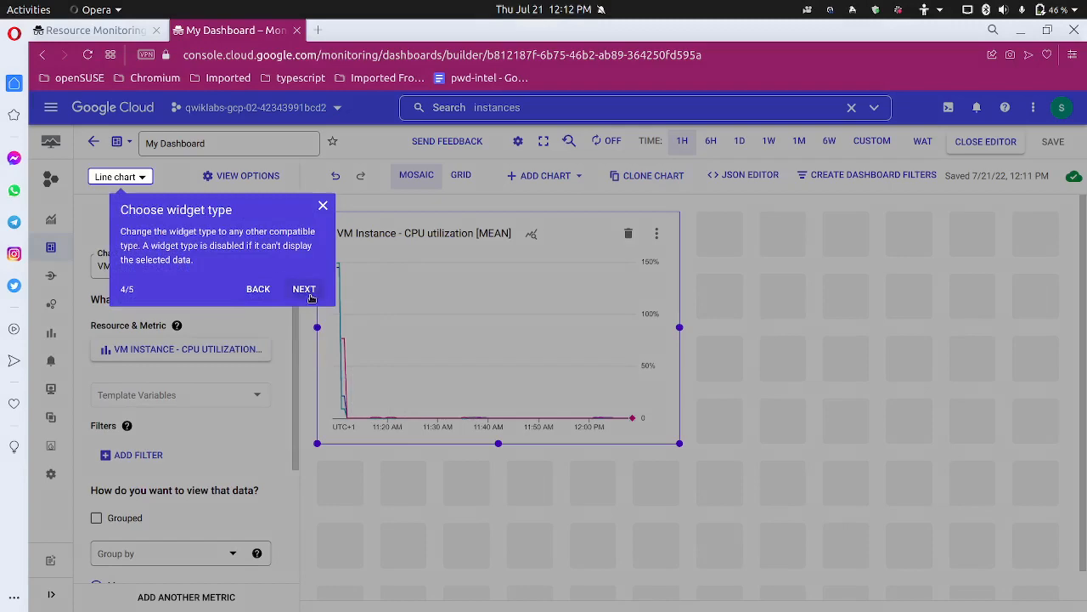
click(304, 289)
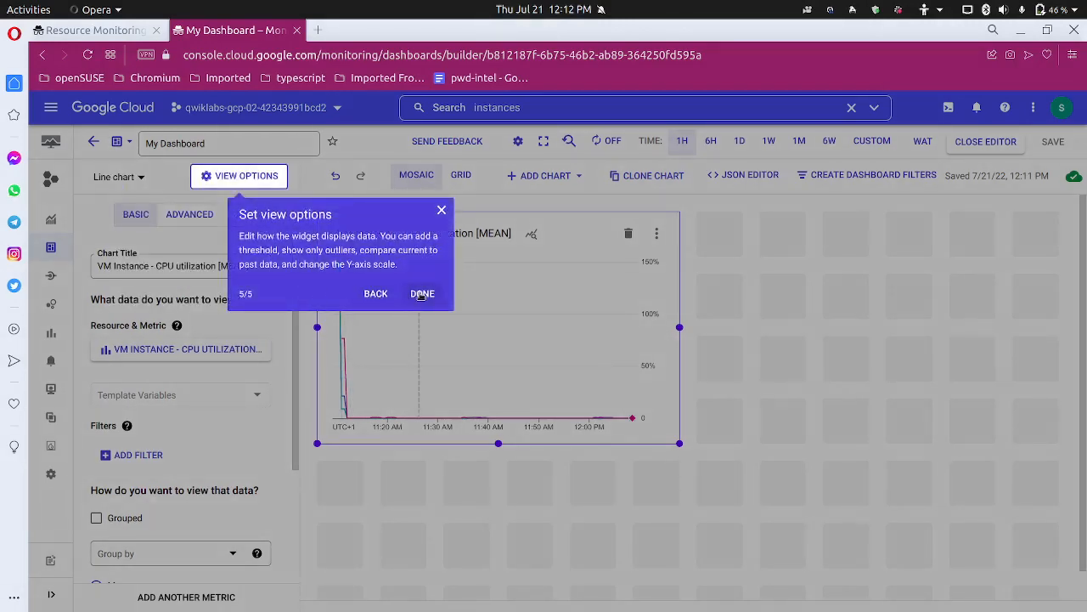
click(422, 294)
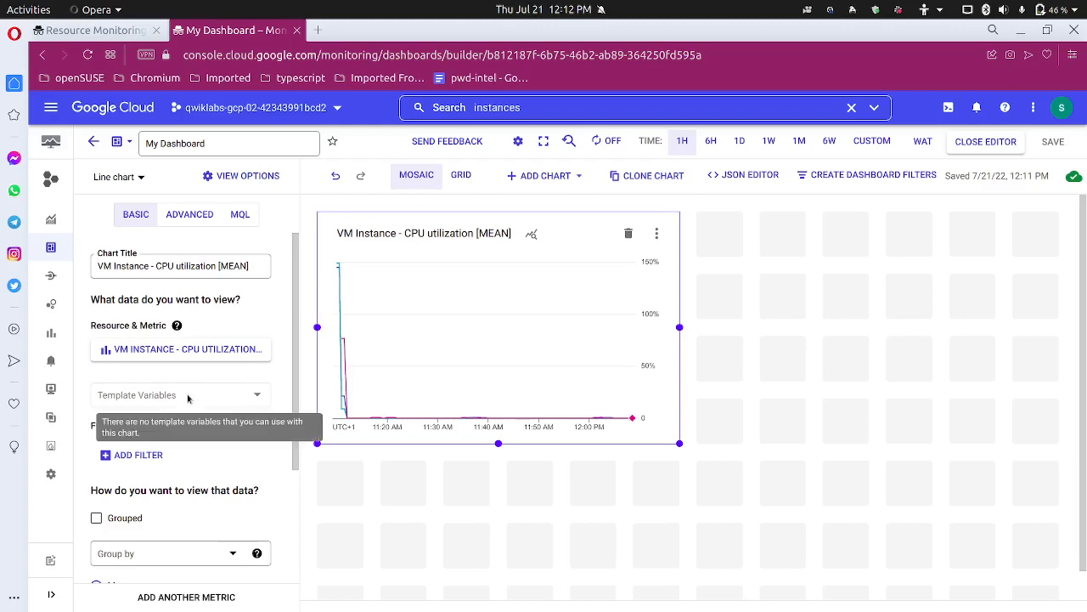
Recheck the lab's "Add a chart" instructions and review the line chart's data, grouping and Y-axis settings
click(61, 31)
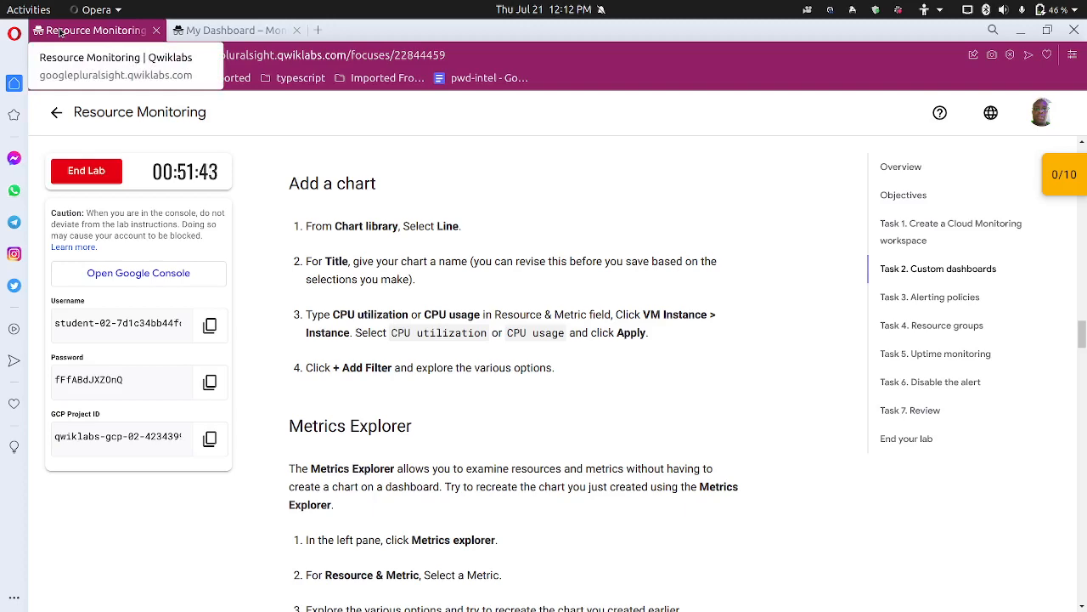
click(208, 32)
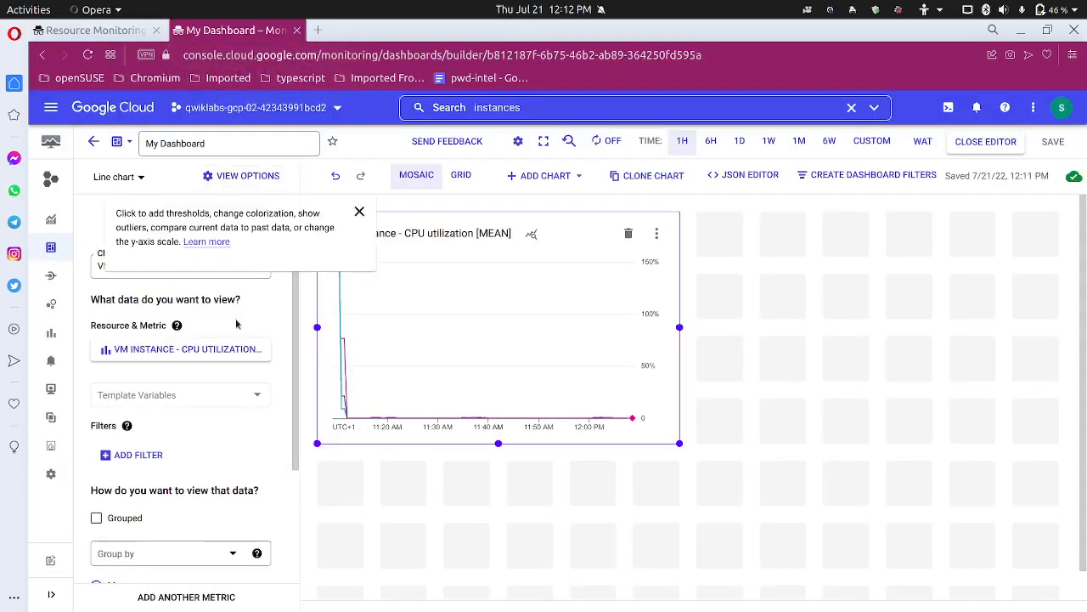
scroll(232, 498, down, 4)
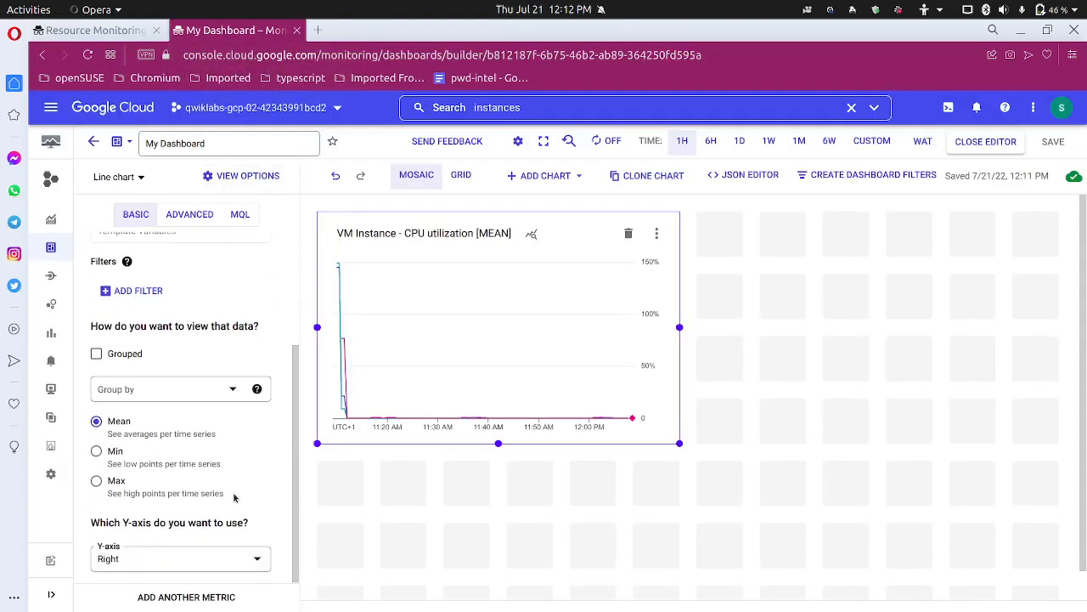
scroll(235, 498, up, 4)
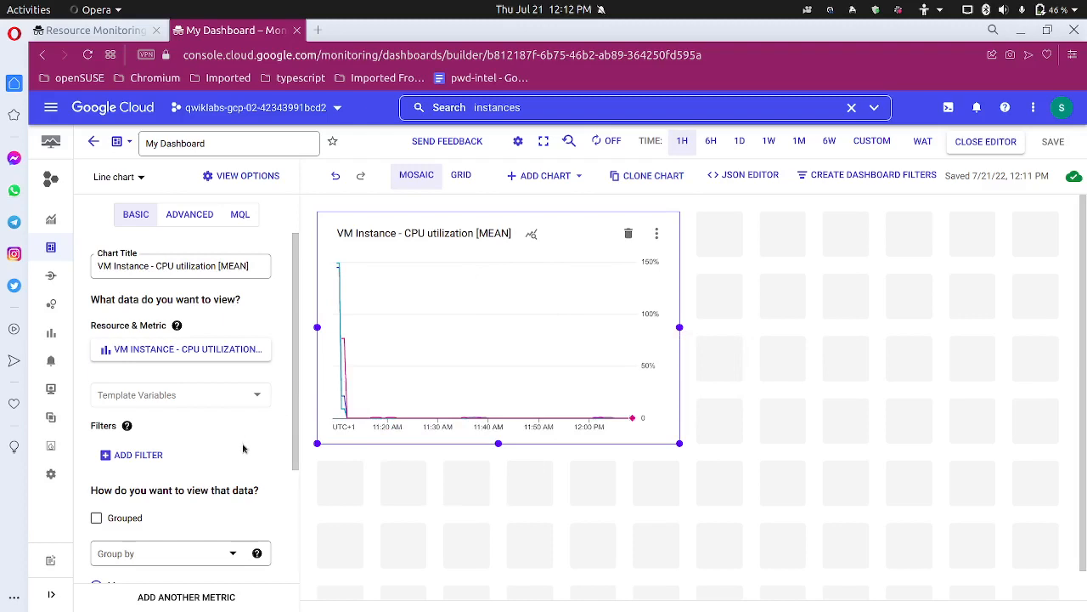
Find "cpu utilization" in the line chart's metric selector, check the lab instructions, and apply VM Instance > Instance > CPU utilization
click(218, 351)
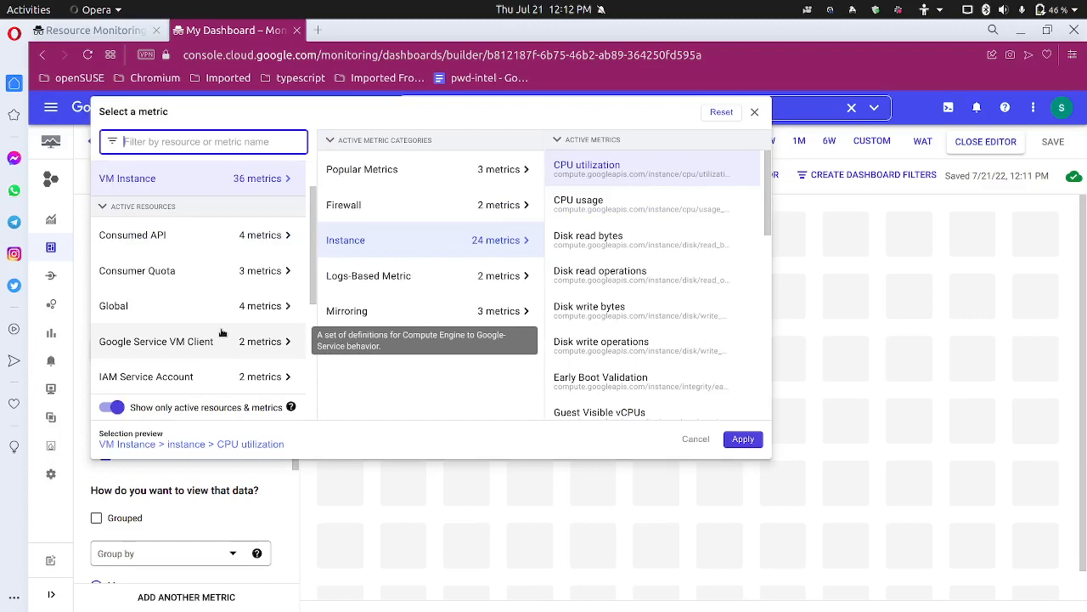
text(cpu)
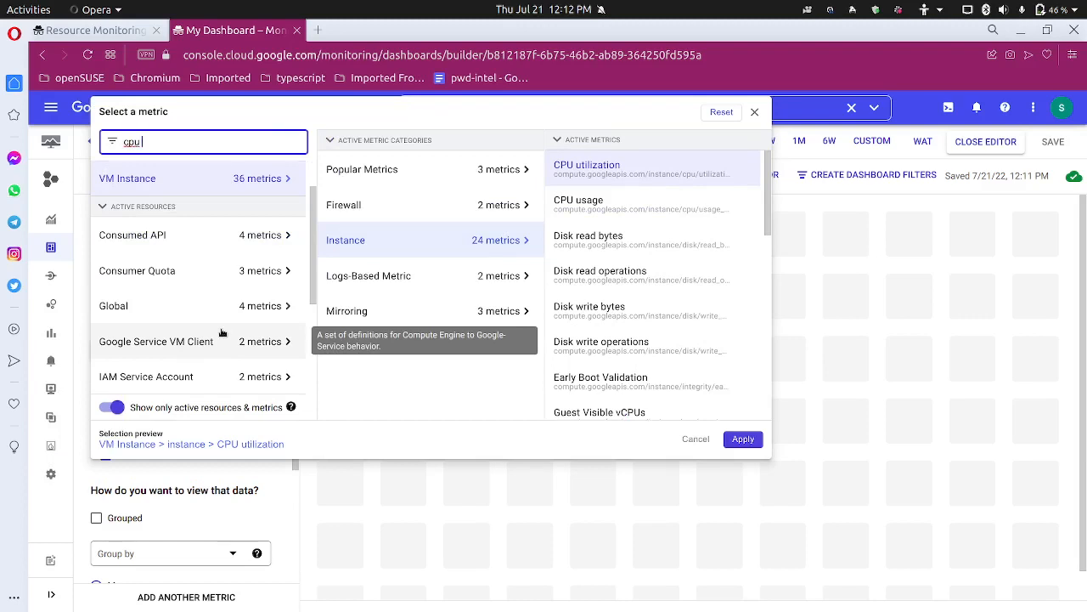
text( uti)
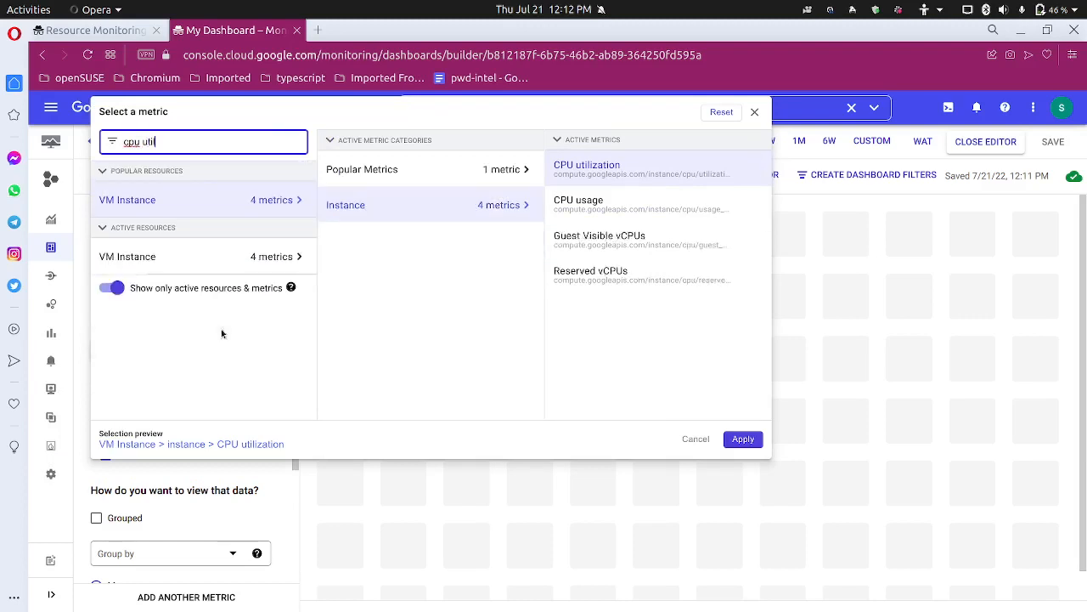
text(lization)
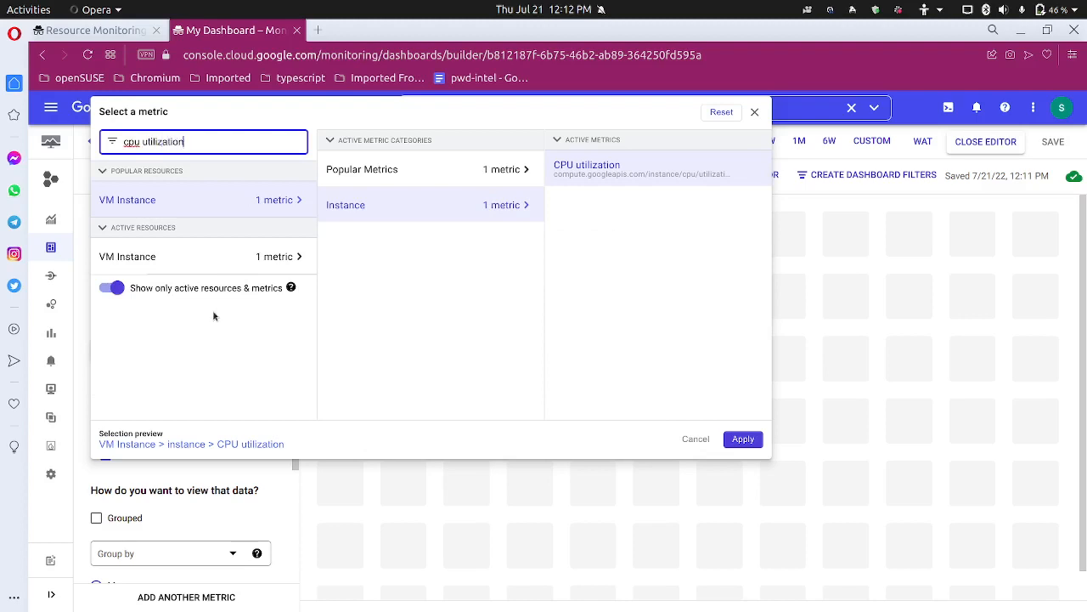
click(126, 31)
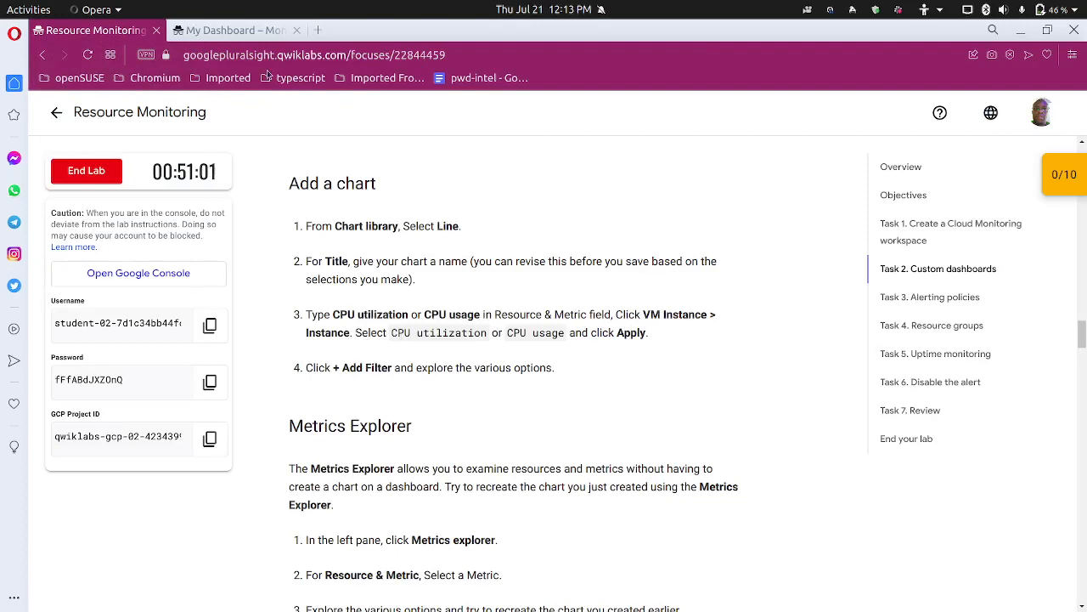
click(255, 31)
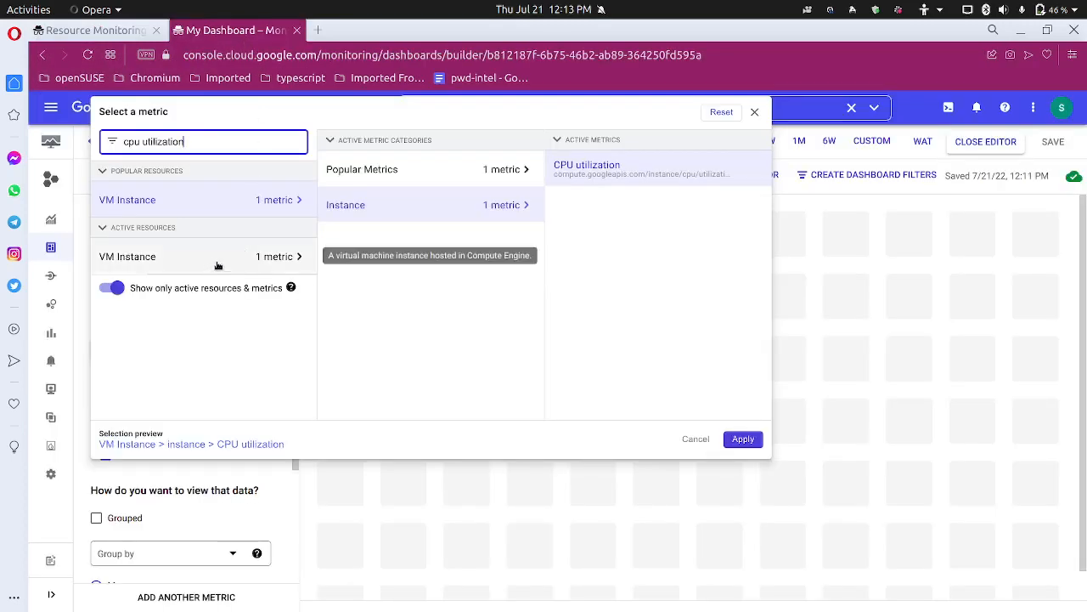
click(286, 261)
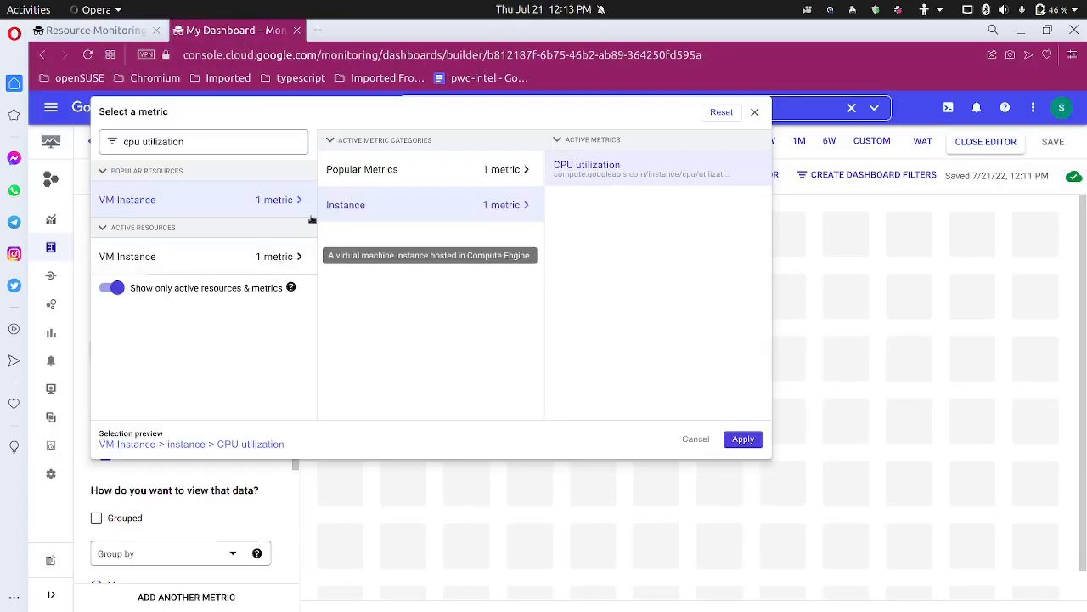
mouse_move(617, 171)
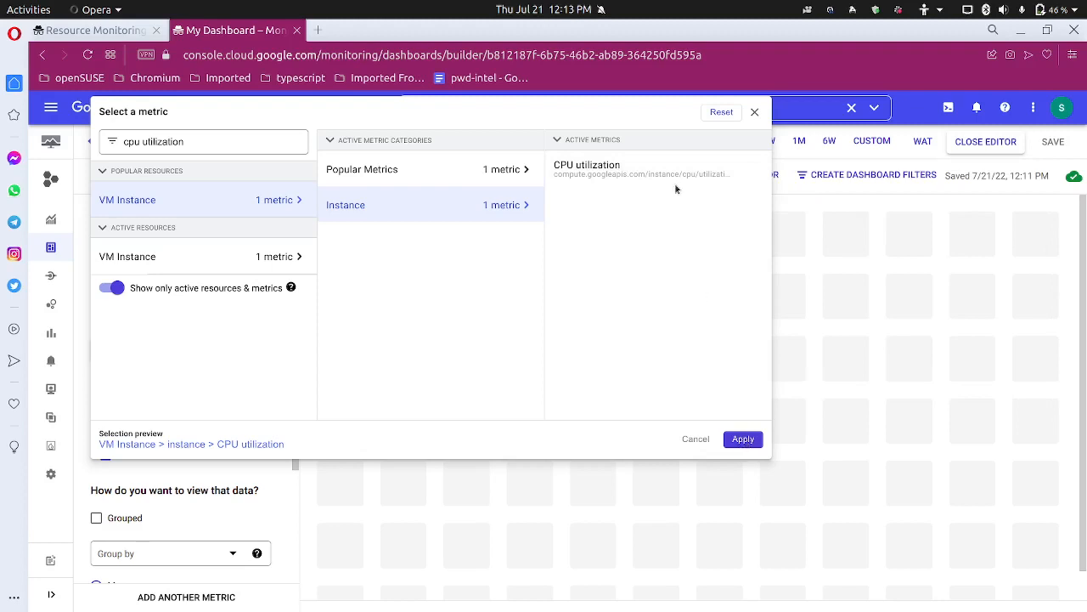
click(743, 439)
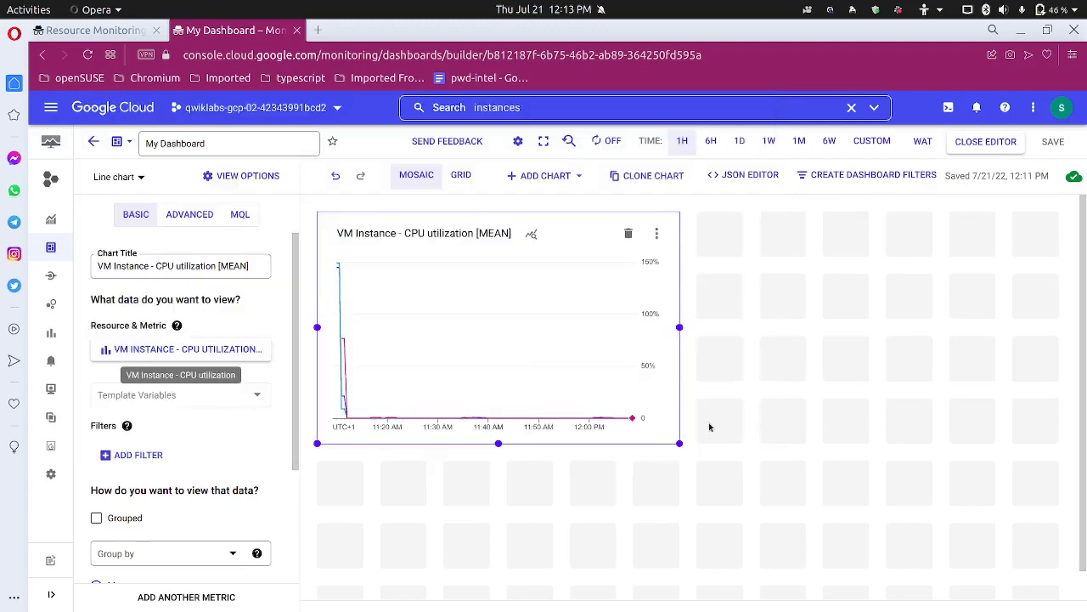
Check the lab's filter instruction, start a new filter on the line chart, and examine the labels it offers
click(108, 34)
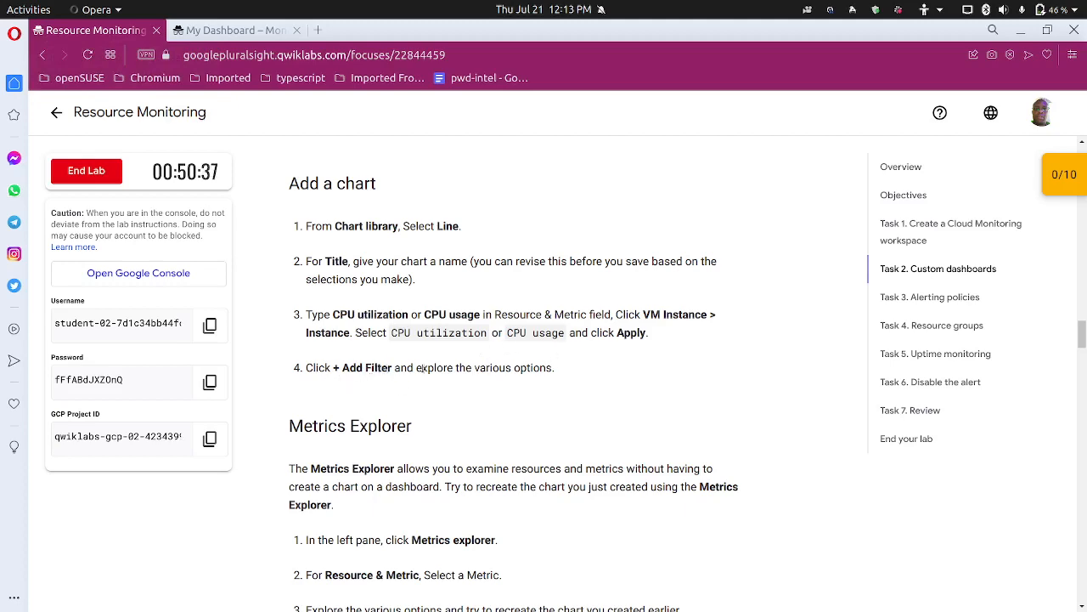
click(217, 31)
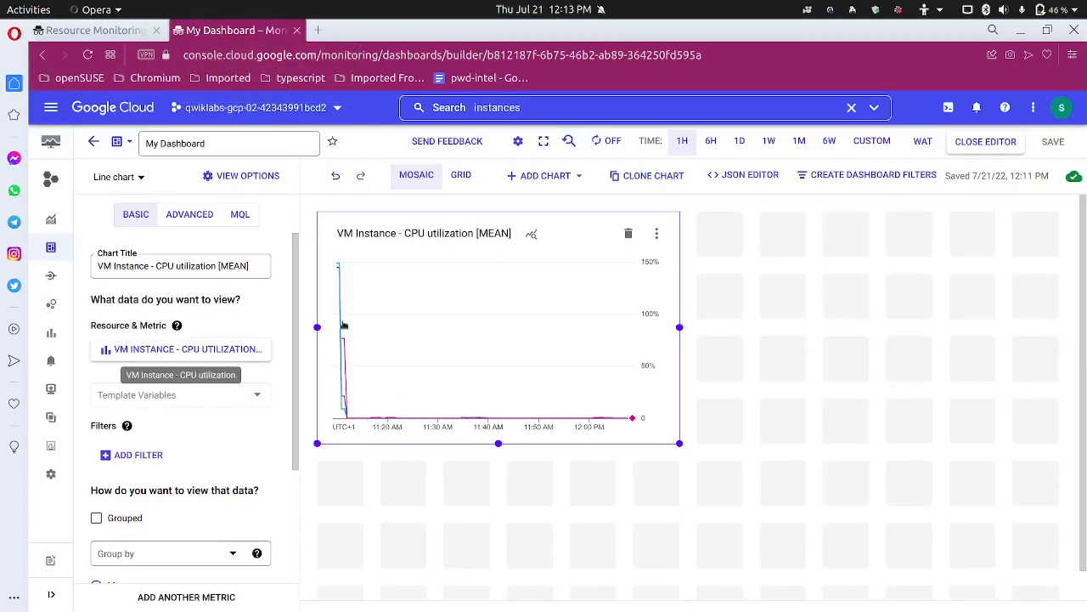
click(135, 455)
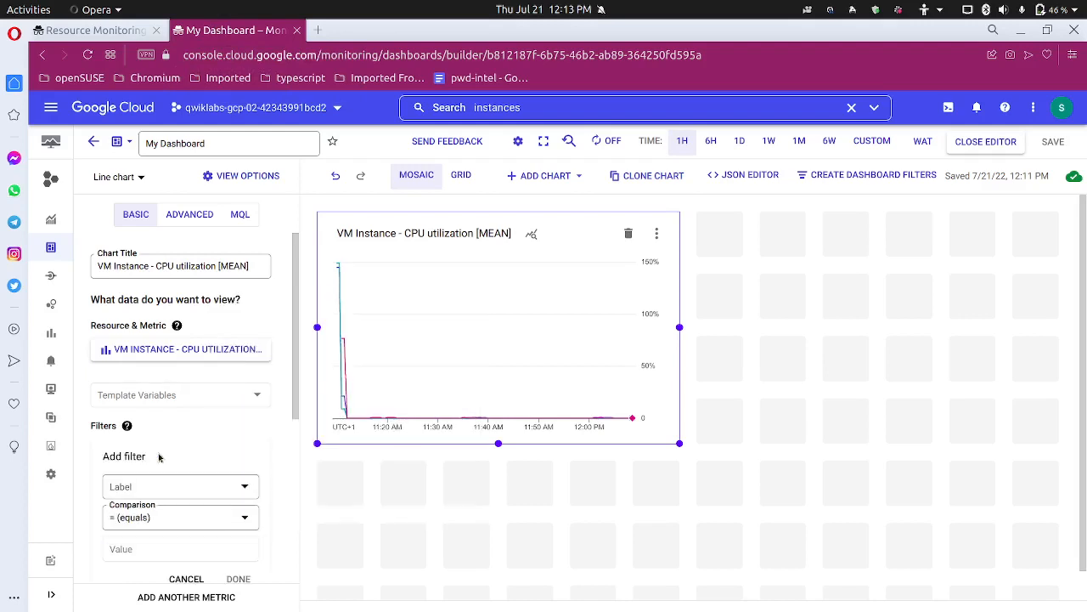
scroll(213, 442, down, 2)
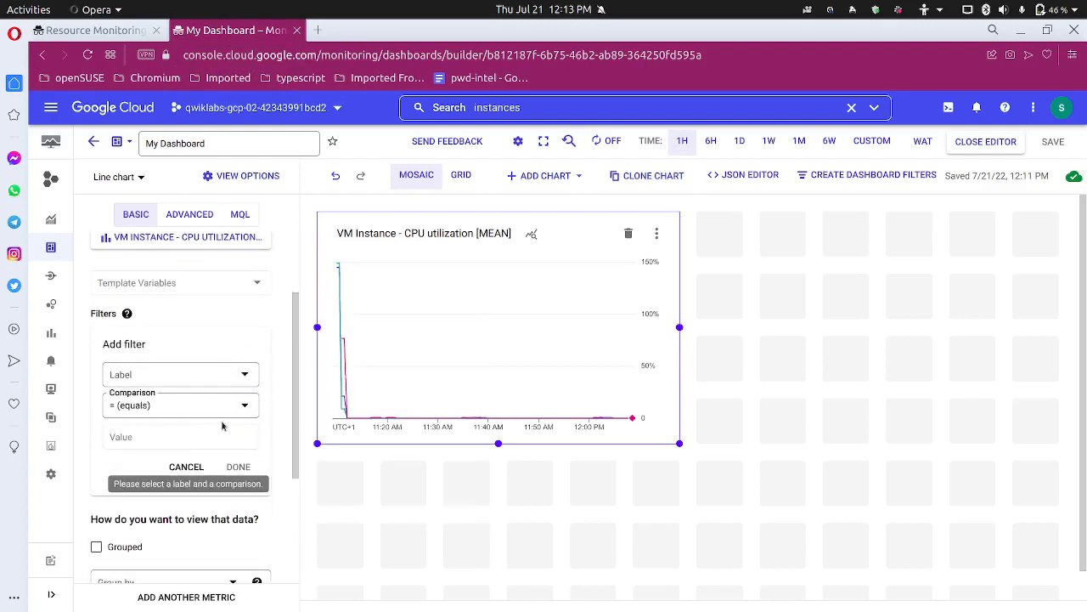
click(245, 378)
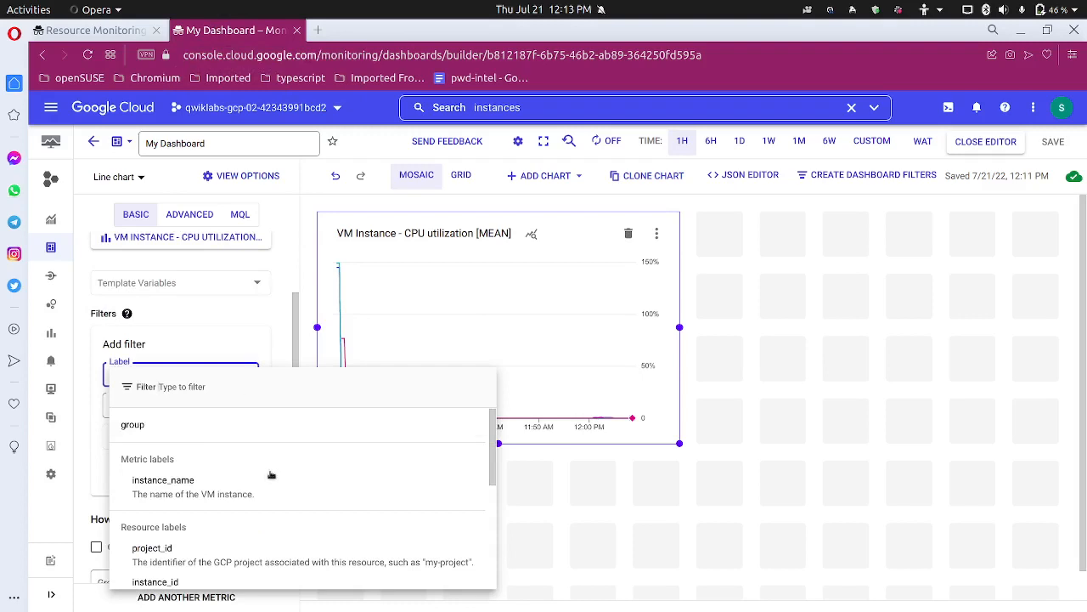
scroll(228, 493, down, 1)
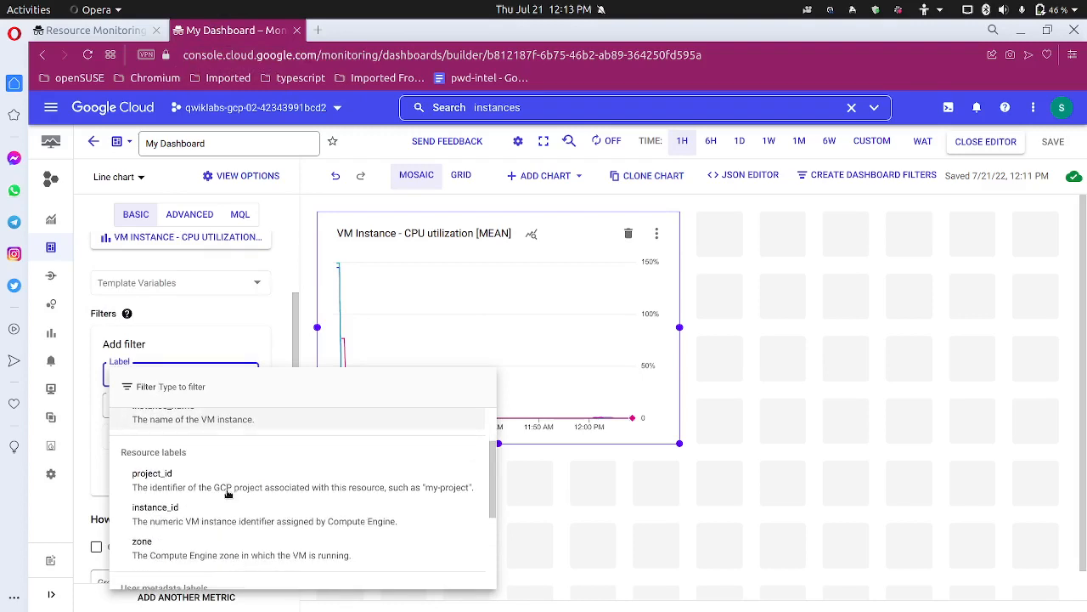
scroll(221, 483, down, 1)
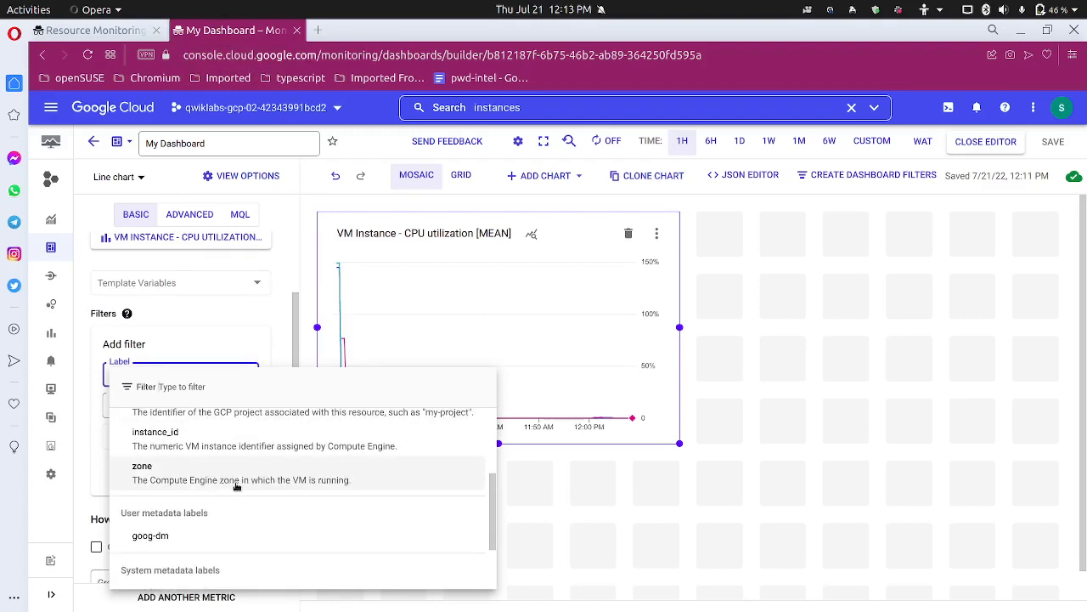
scroll(218, 480, down, 1)
scroll(202, 485, down, 1)
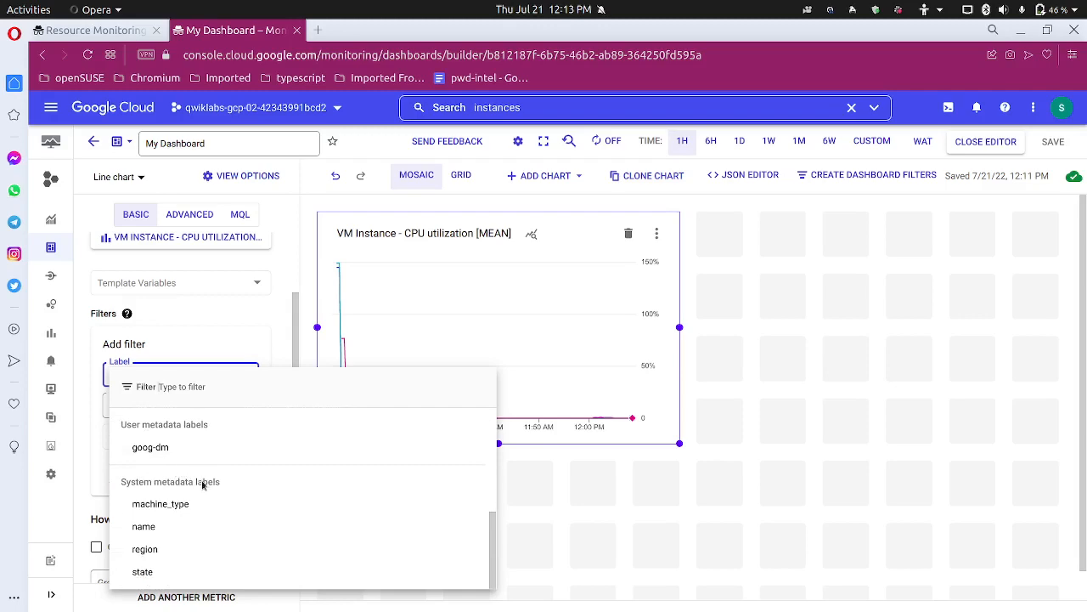
scroll(202, 484, up, 4)
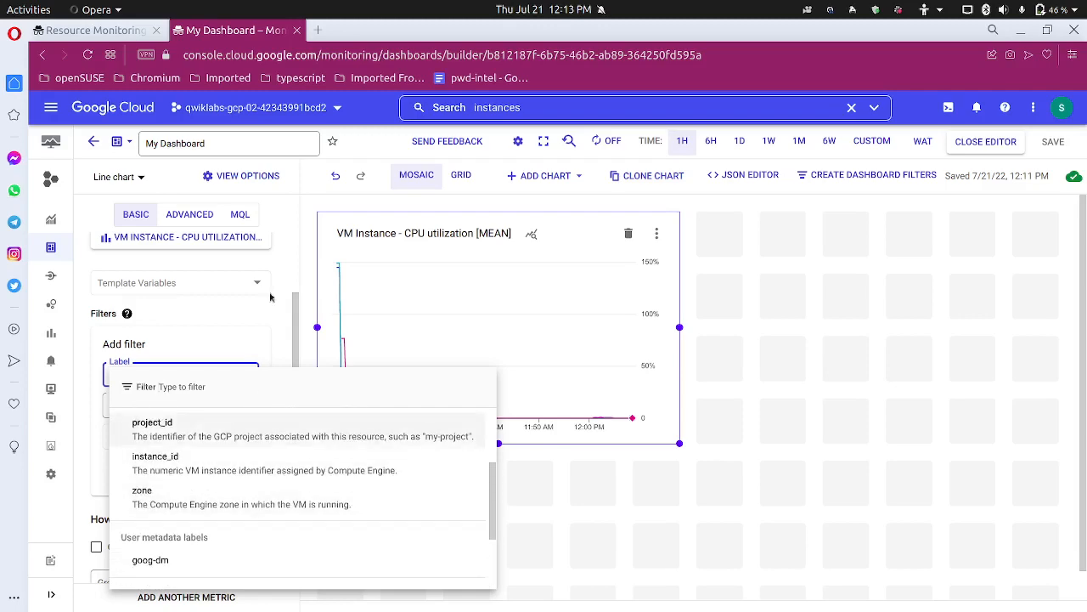
Read the lab's Metrics Explorer instructions and open Metrics explorer in Cloud Monitoring
click(126, 34)
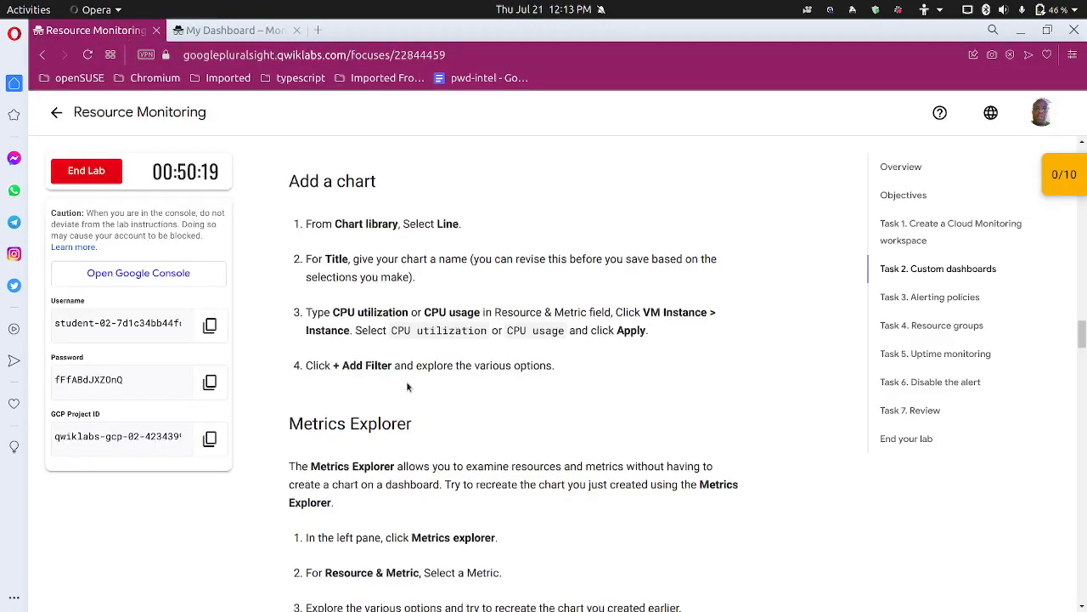
scroll(376, 314, down, 3)
scroll(376, 314, down, 2)
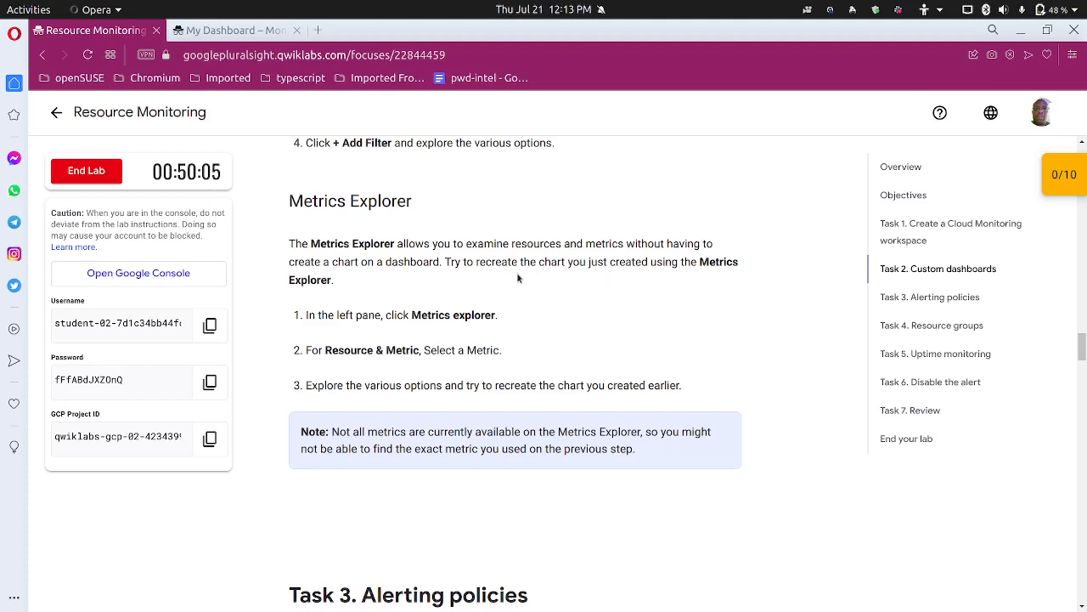
click(230, 34)
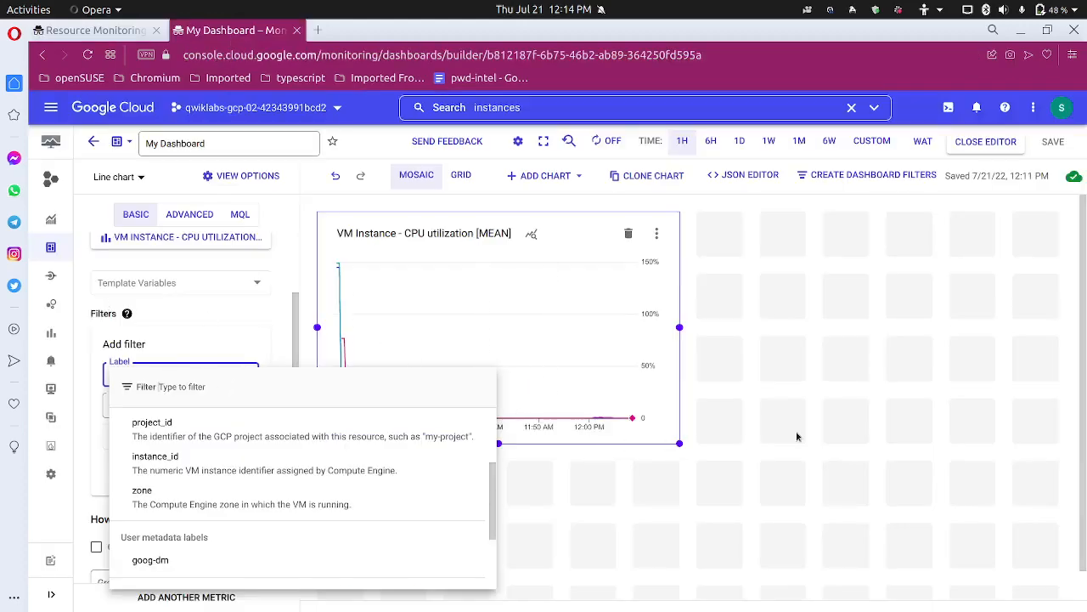
click(736, 447)
mouse_move(51, 275)
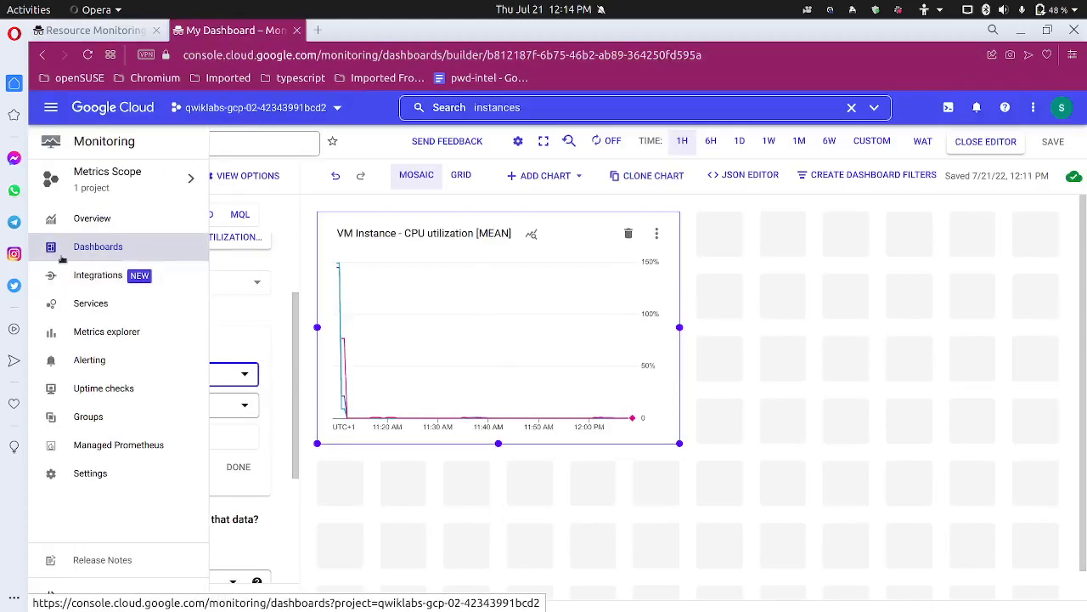
click(110, 332)
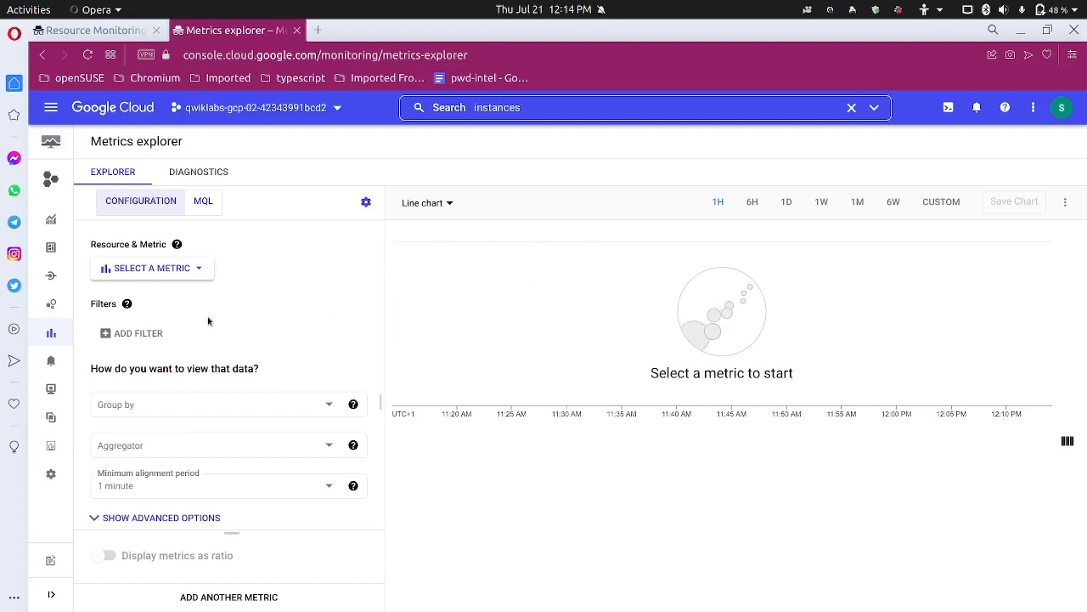
Search for "cpu usage" in Metrics explorer and apply the VM Instance > Instance > CPU usage metric
click(165, 271)
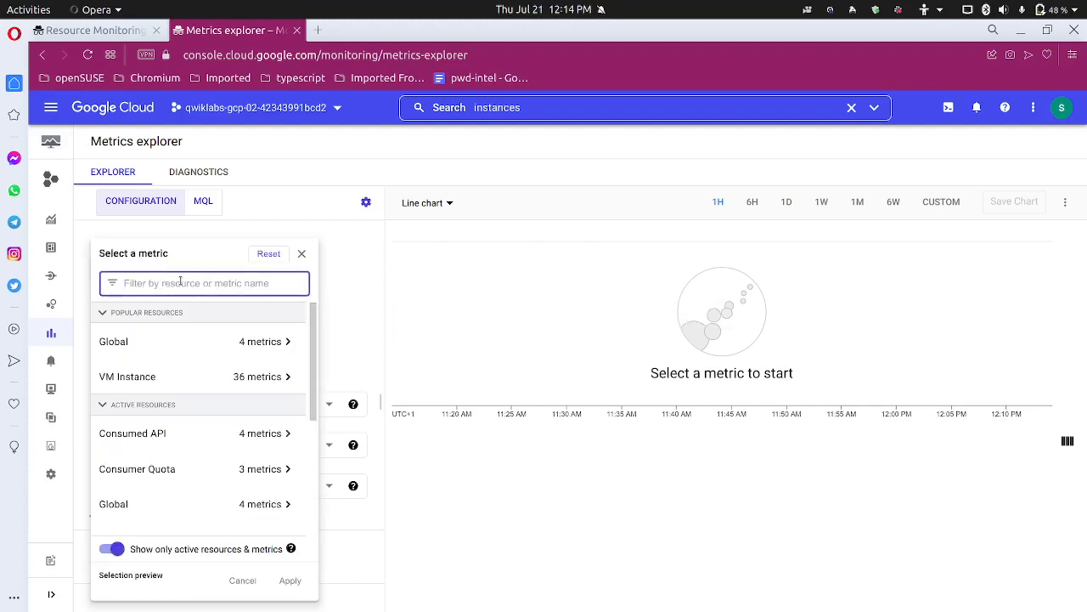
text(cpu usage)
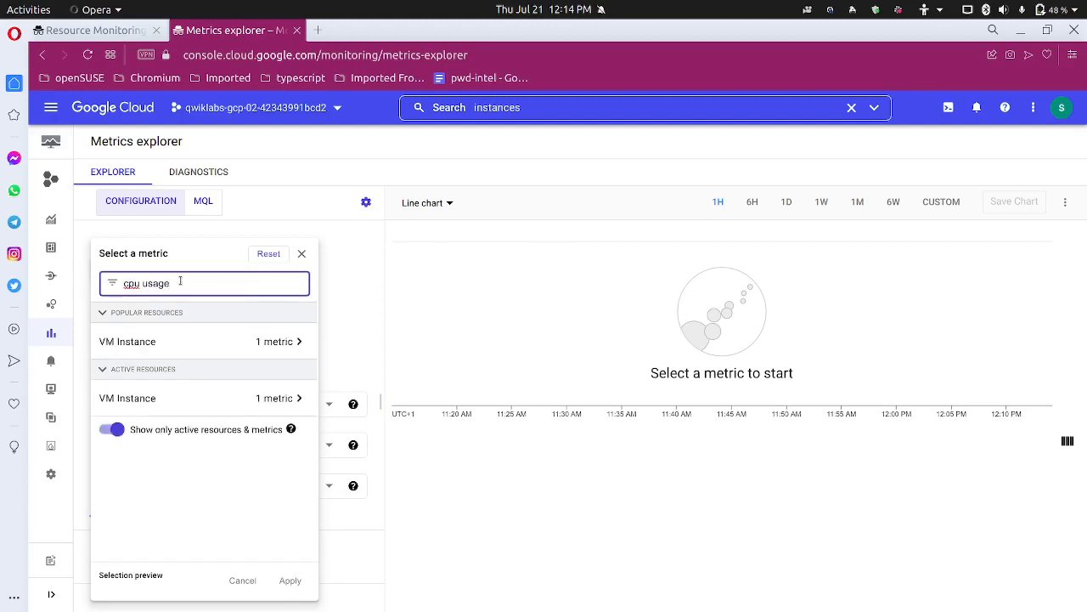
click(286, 405)
click(458, 319)
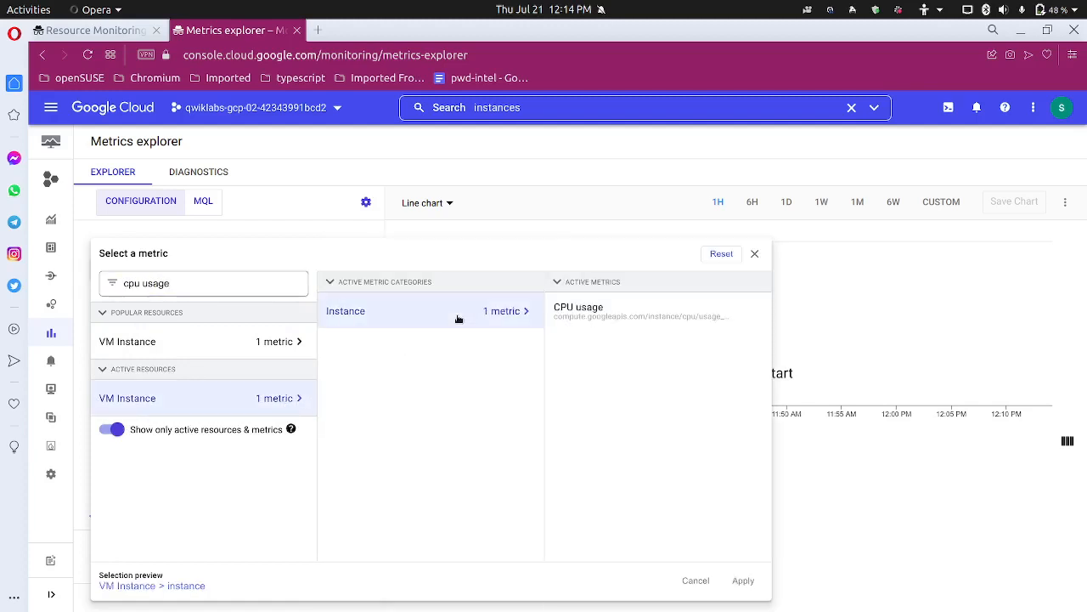
click(578, 310)
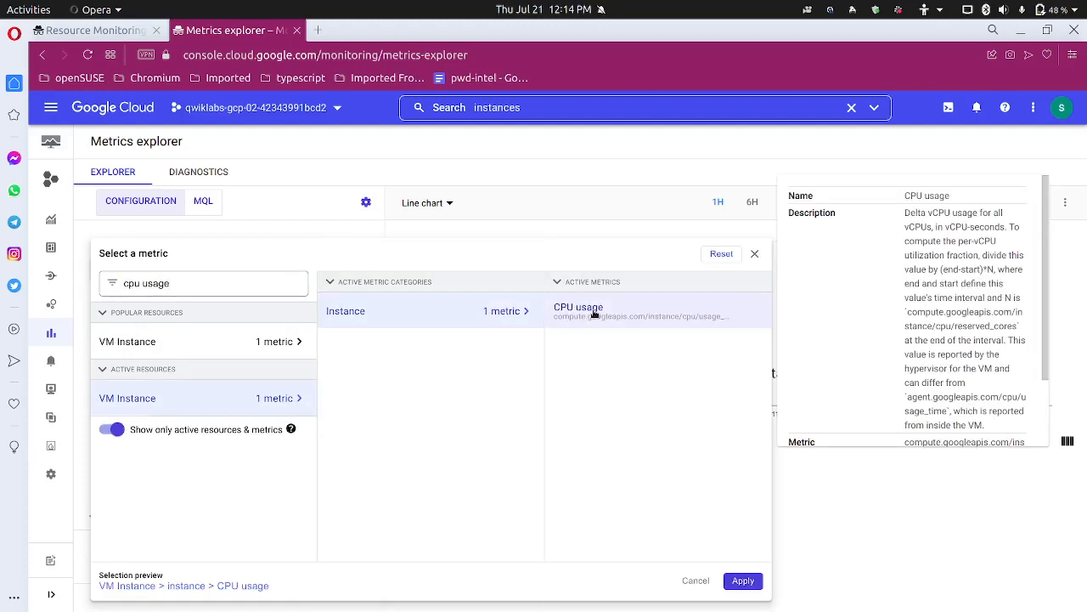
click(744, 583)
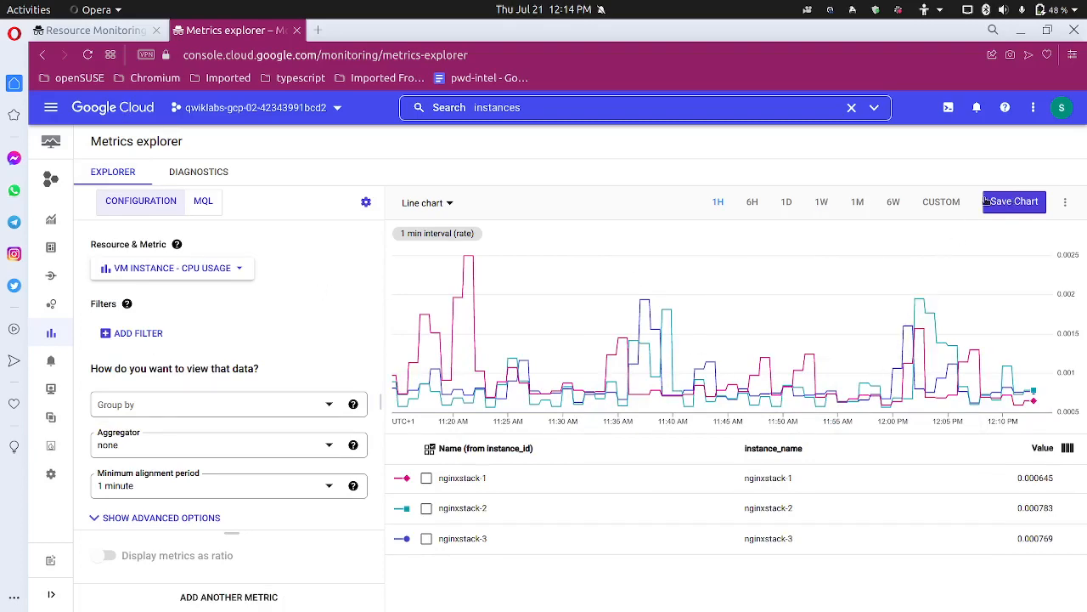
Answer the lab's Task 3 alerts question with "Report all noise to ensure all data points are presented." and submit it
click(97, 29)
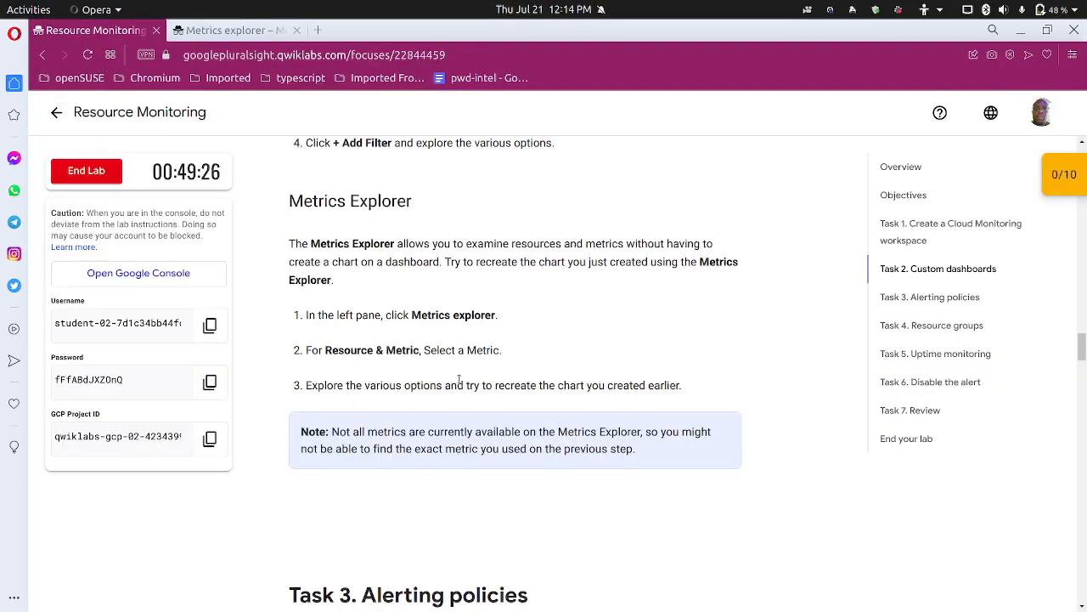
scroll(446, 373, down, 2)
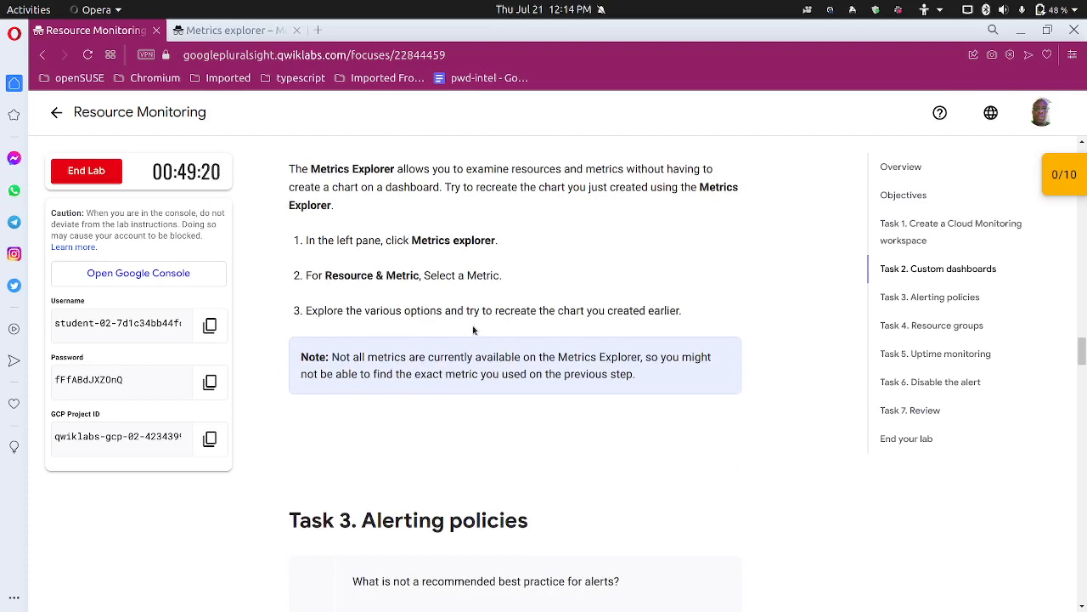
scroll(474, 331, down, 1)
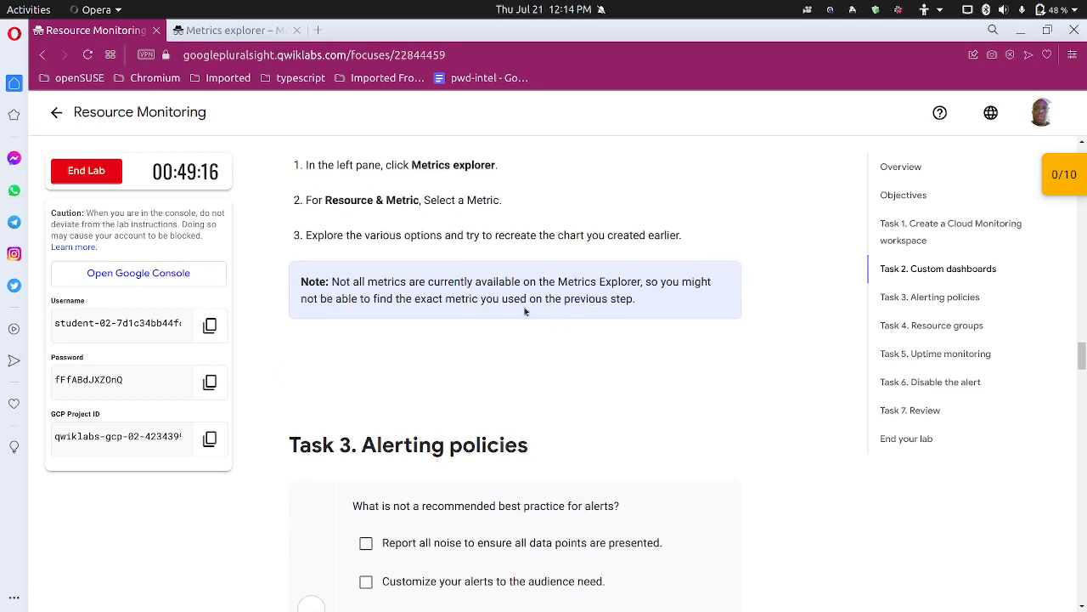
scroll(490, 319, down, 3)
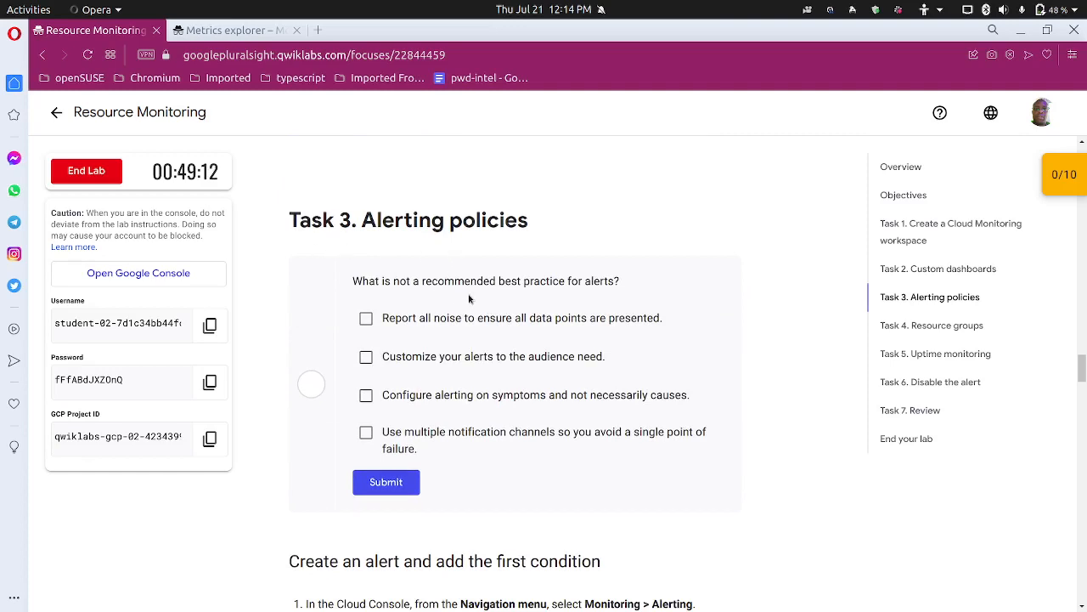
click(433, 322)
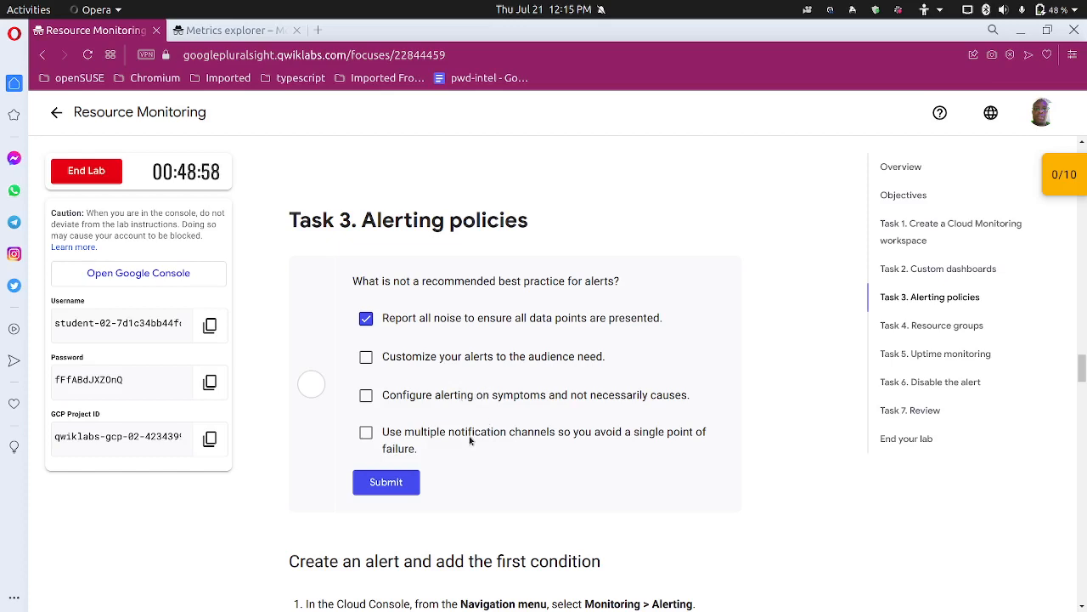
click(393, 484)
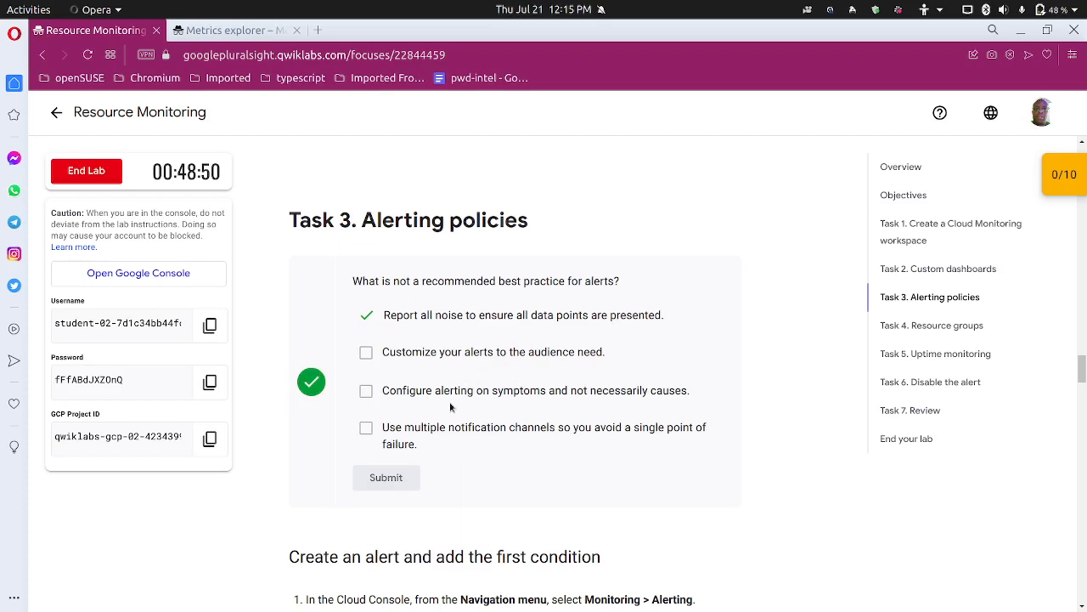
scroll(450, 407, down, 5)
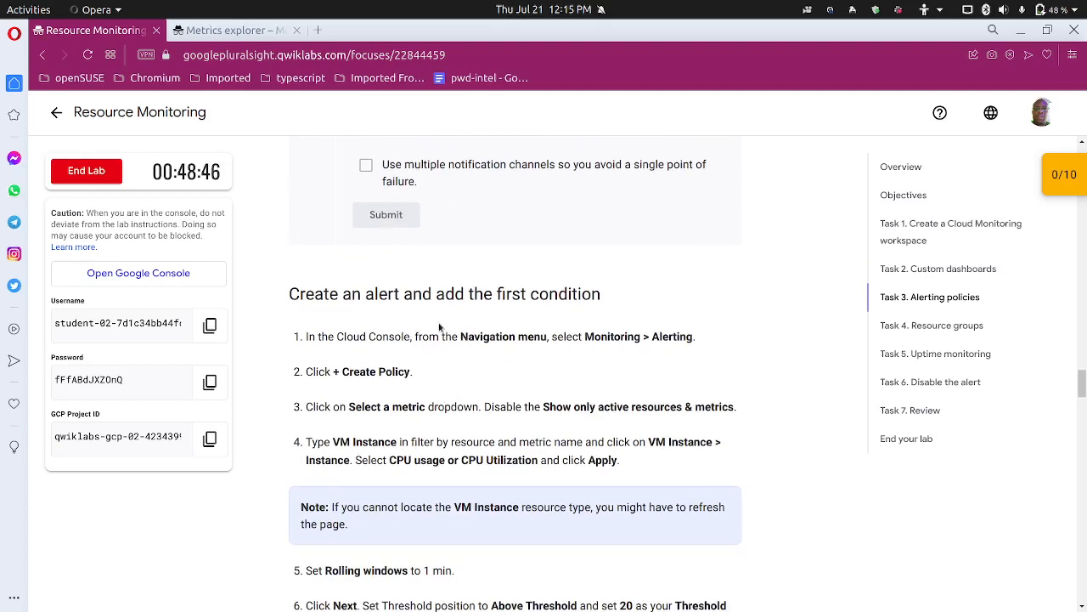
Read the lab's first-condition instructions, open Alerting in Cloud Monitoring, and start creating a new alerting policy
scroll(440, 325, down, 2)
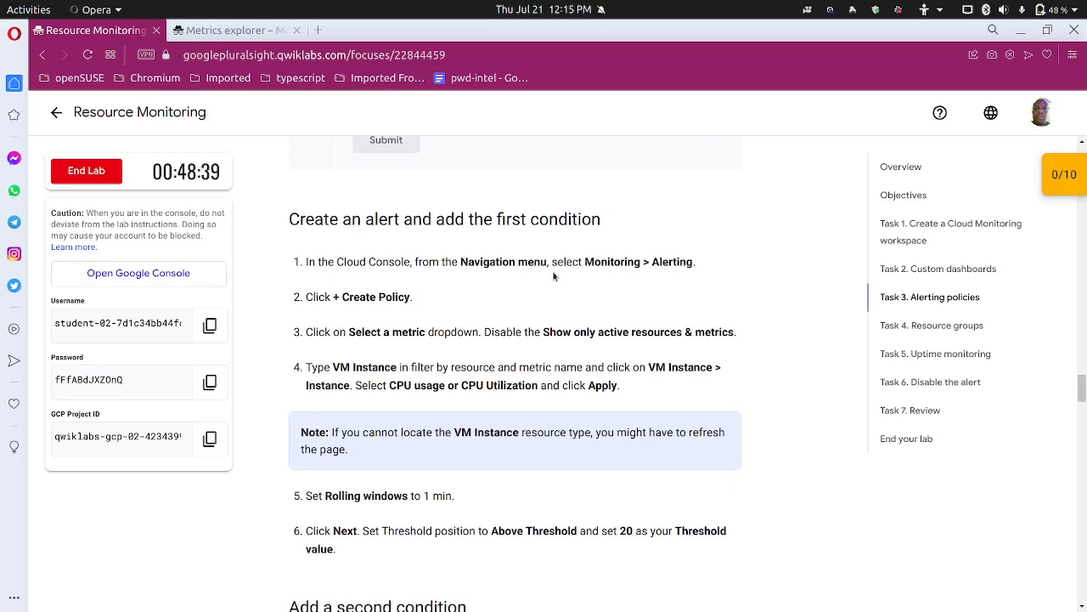
click(235, 30)
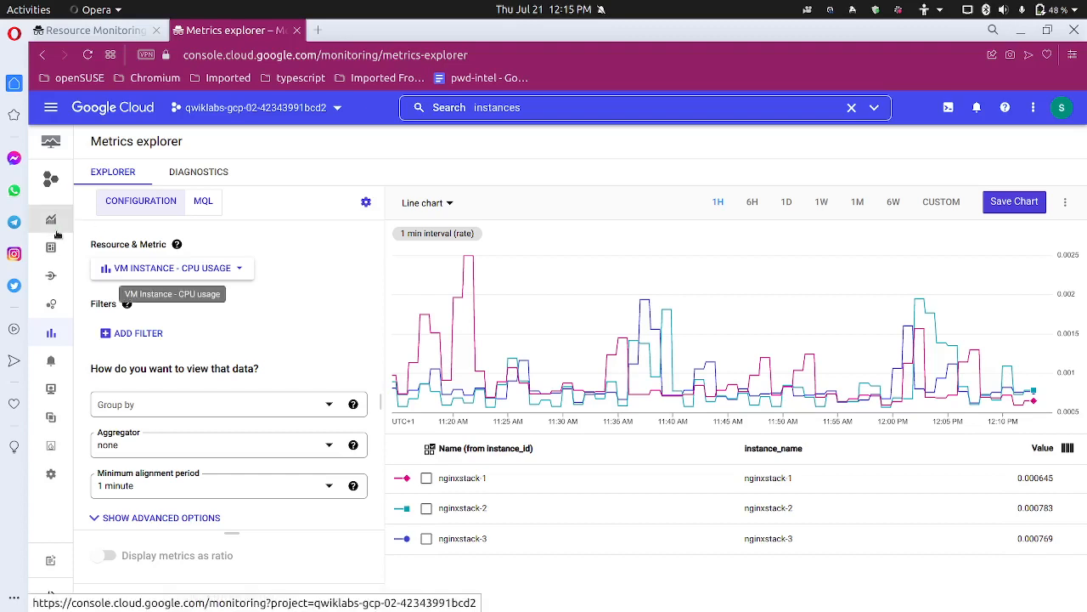
mouse_move(51, 146)
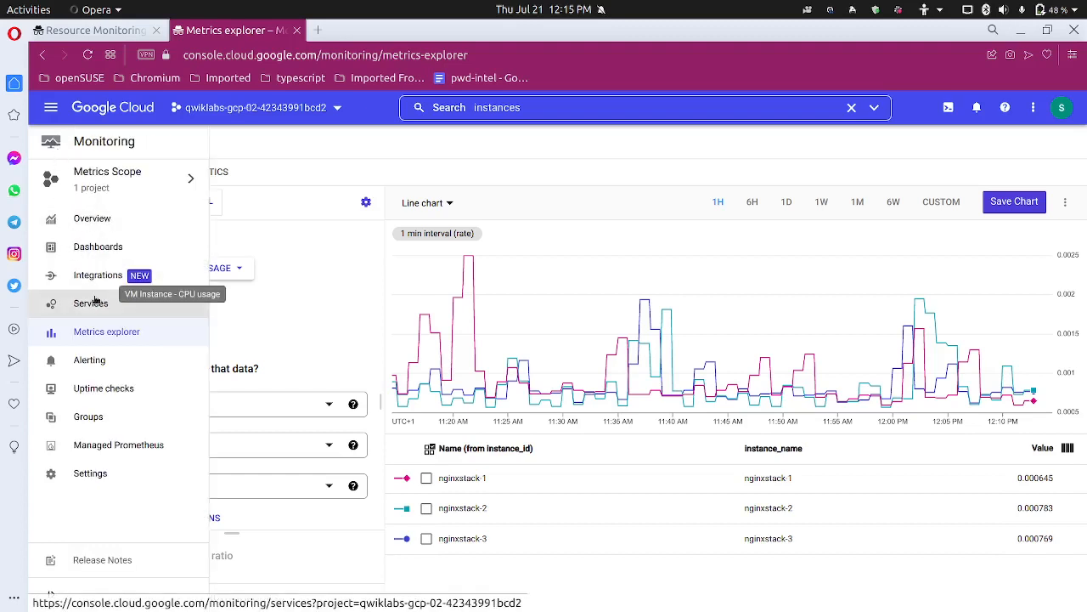
click(102, 365)
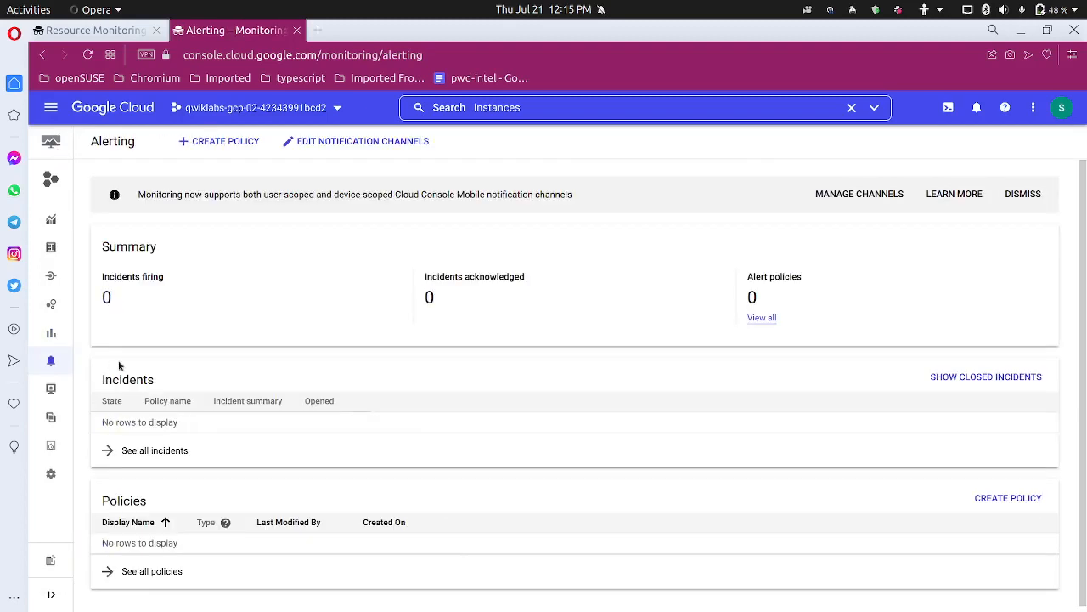
click(245, 146)
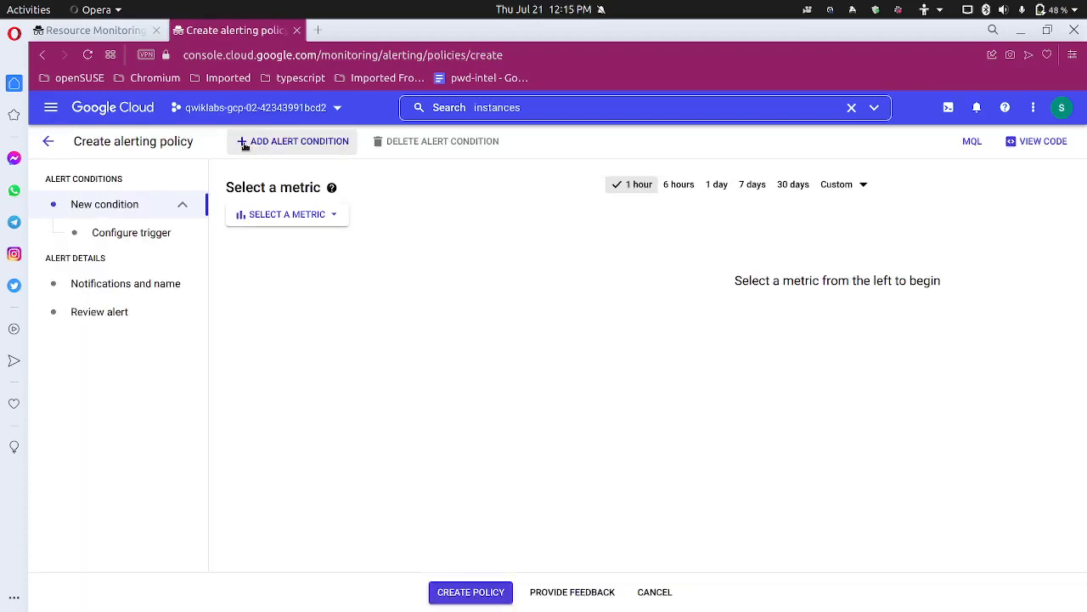
Open the metric selection for the new condition and disable "Show only active resources & metrics"
click(96, 32)
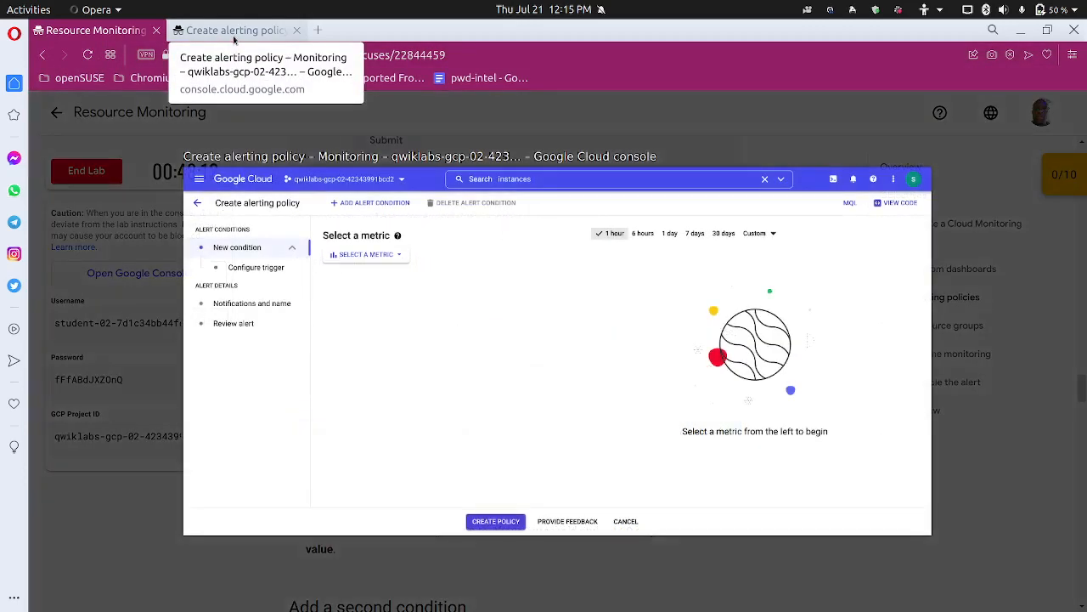
click(234, 30)
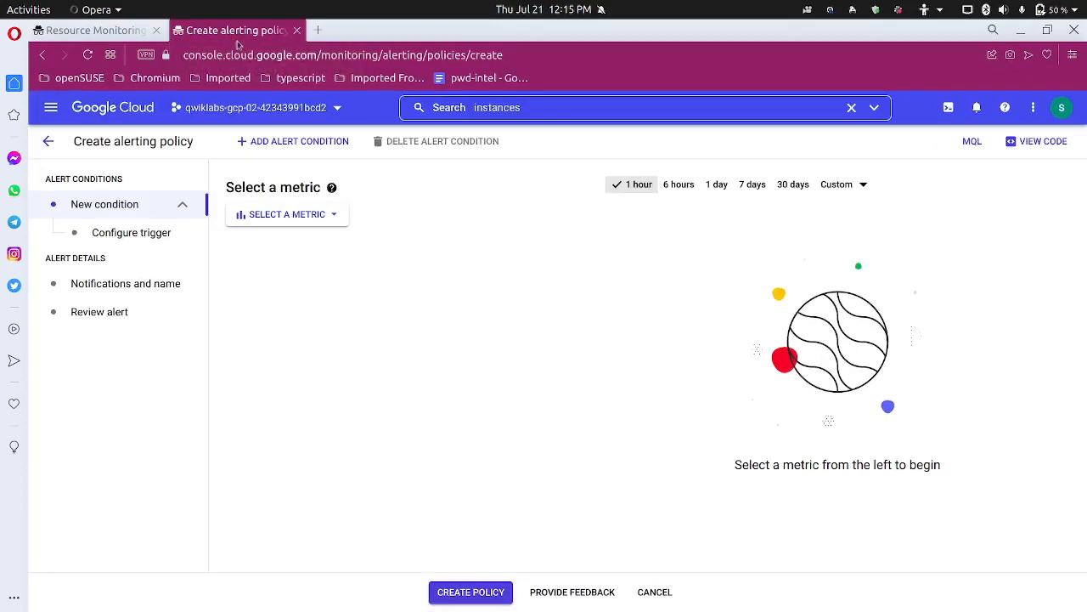
click(304, 216)
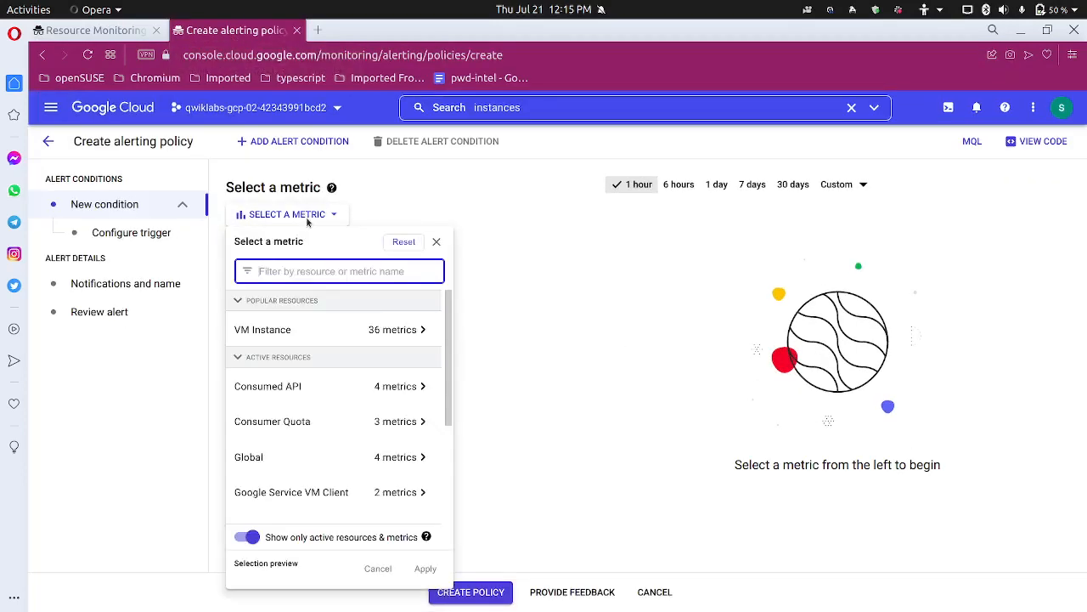
click(254, 538)
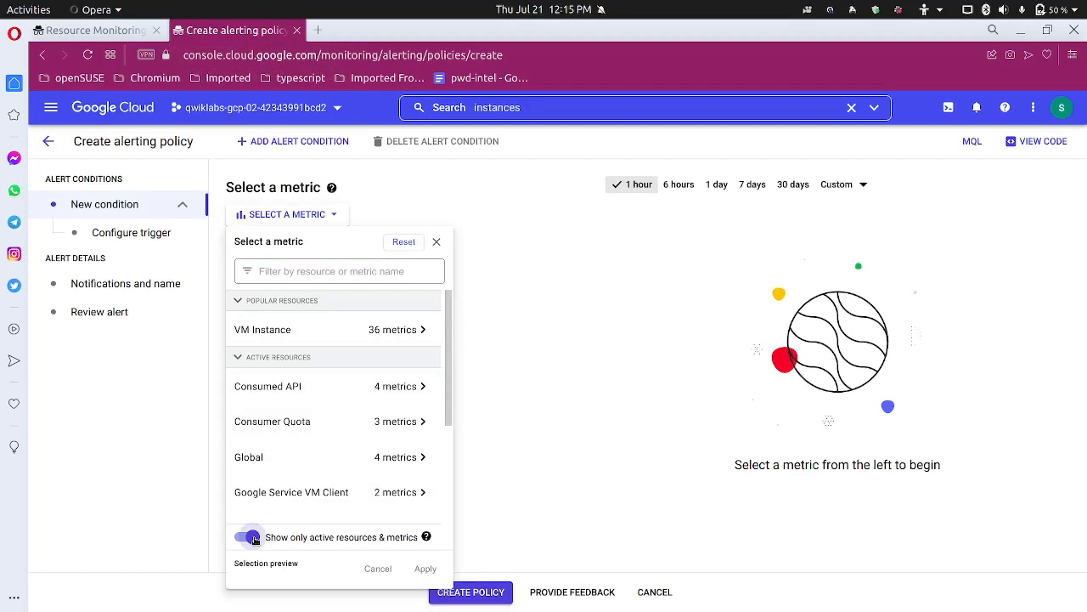
Recheck the lab instructions, filter the metrics by "vm instance", and choose the VM Instance resource
click(116, 33)
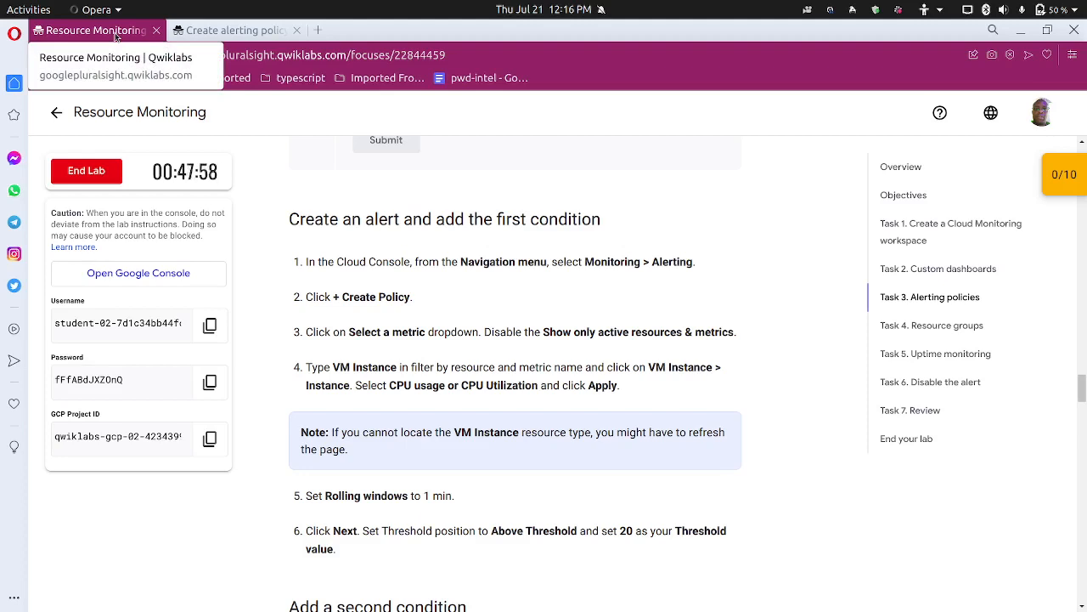
click(228, 30)
click(301, 268)
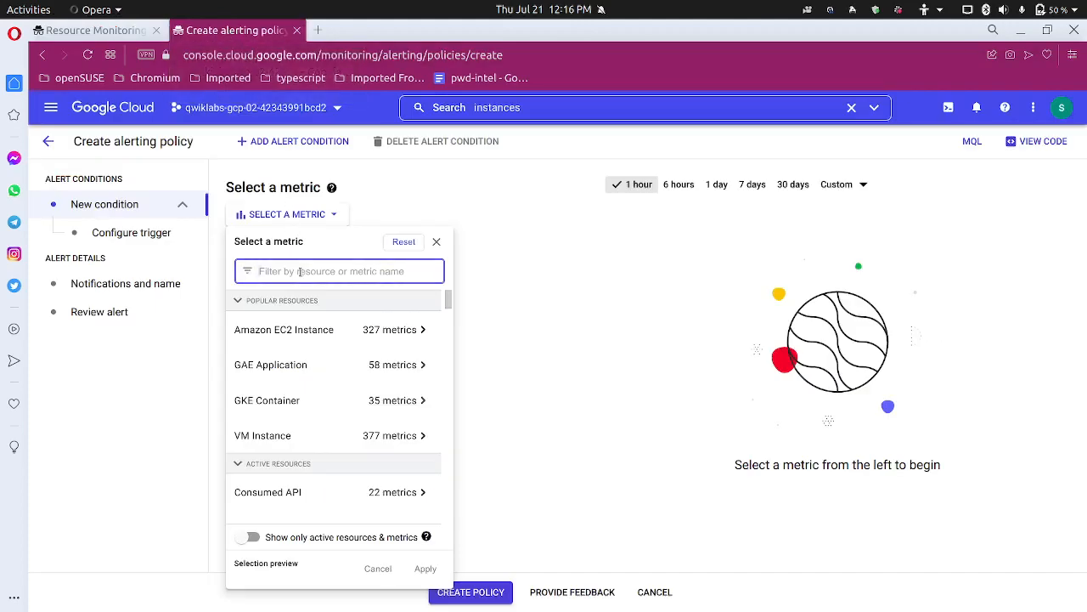
click(106, 32)
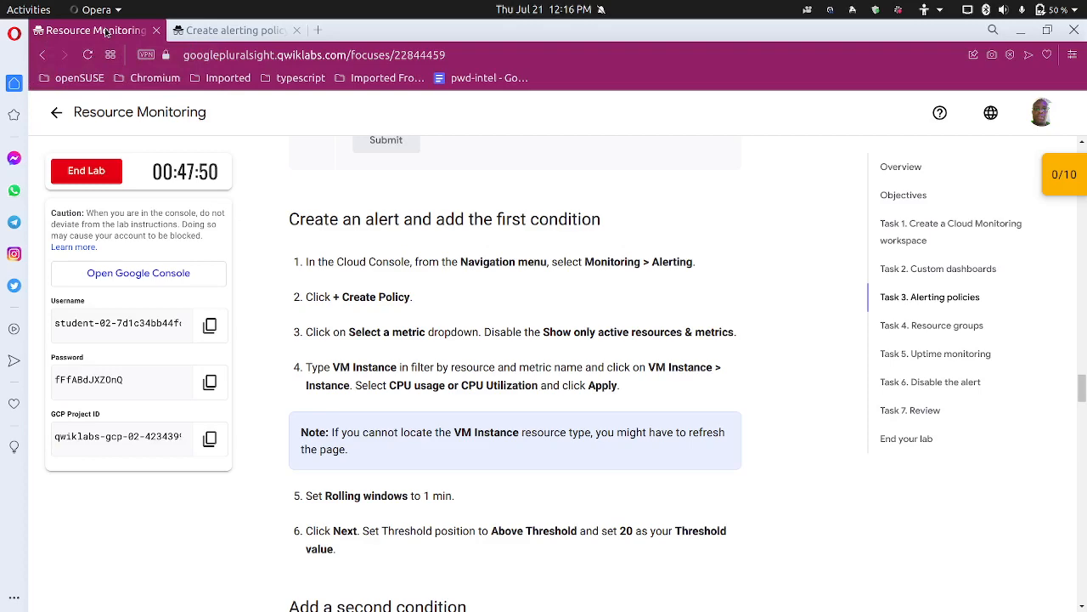
click(195, 31)
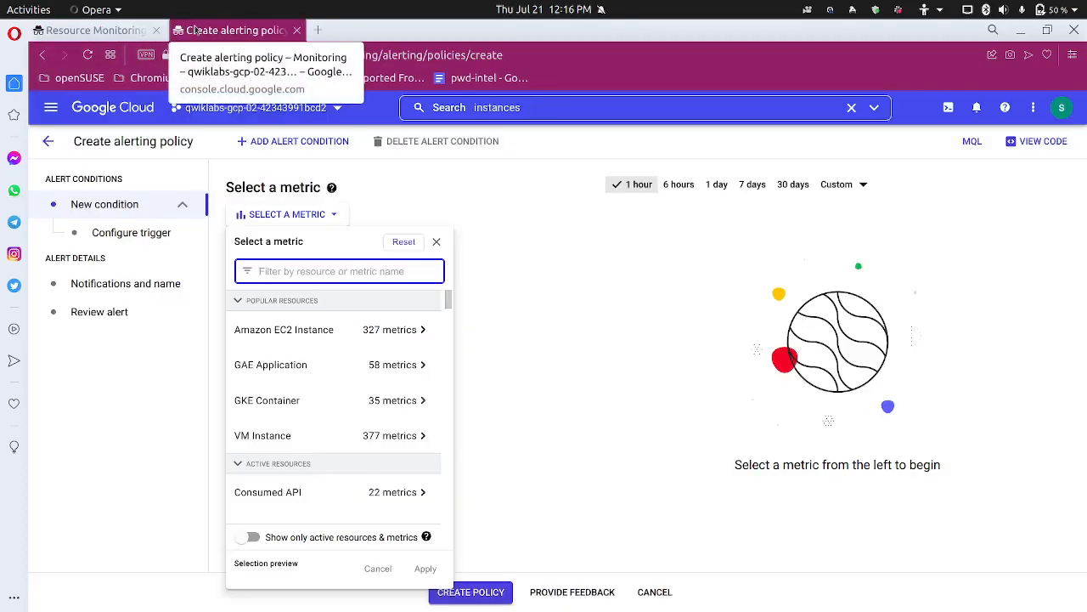
text(vm instance)
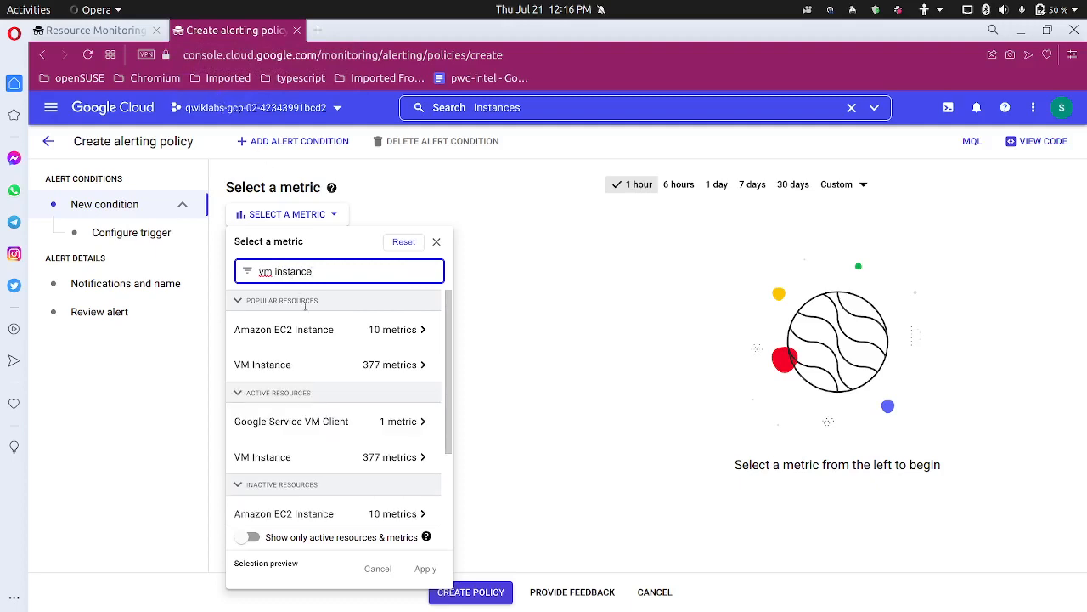
click(342, 371)
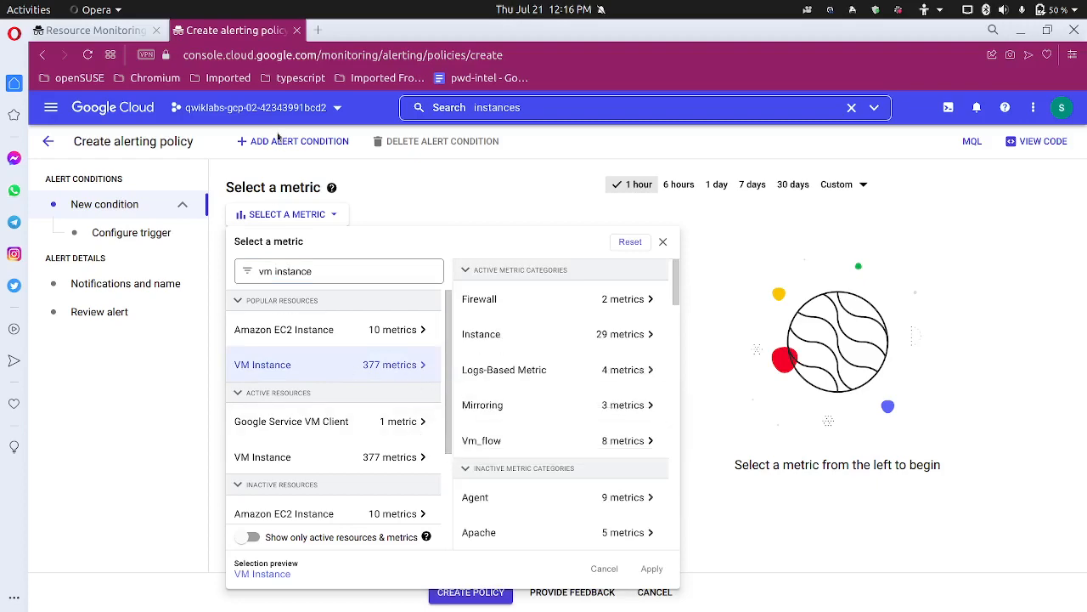
Check the lab's metric choice and apply CPU utilization from the Instance category as the condition's metric
click(93, 30)
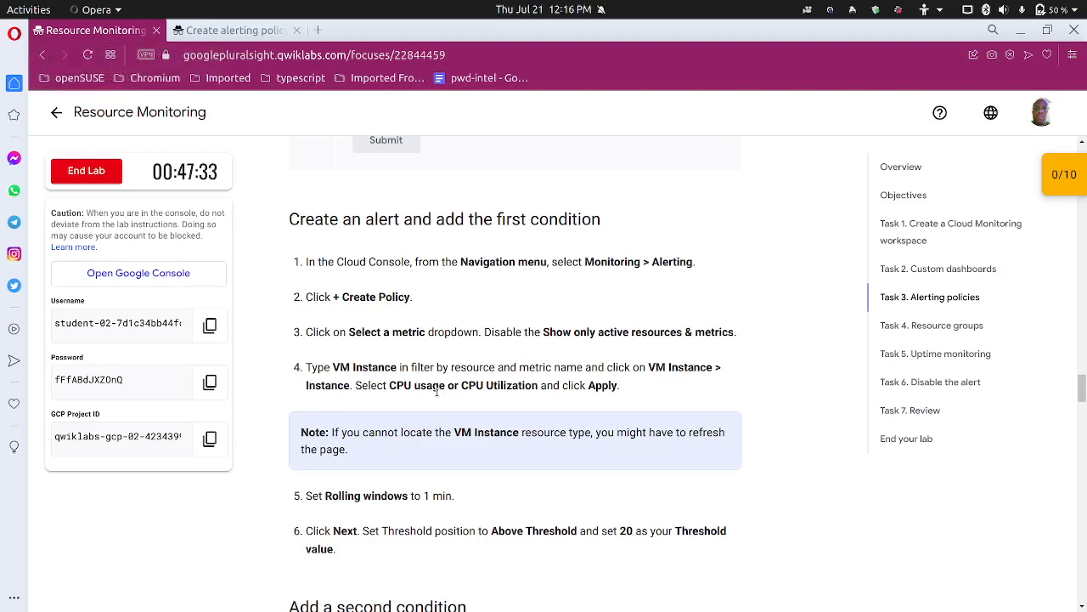
click(239, 32)
click(552, 341)
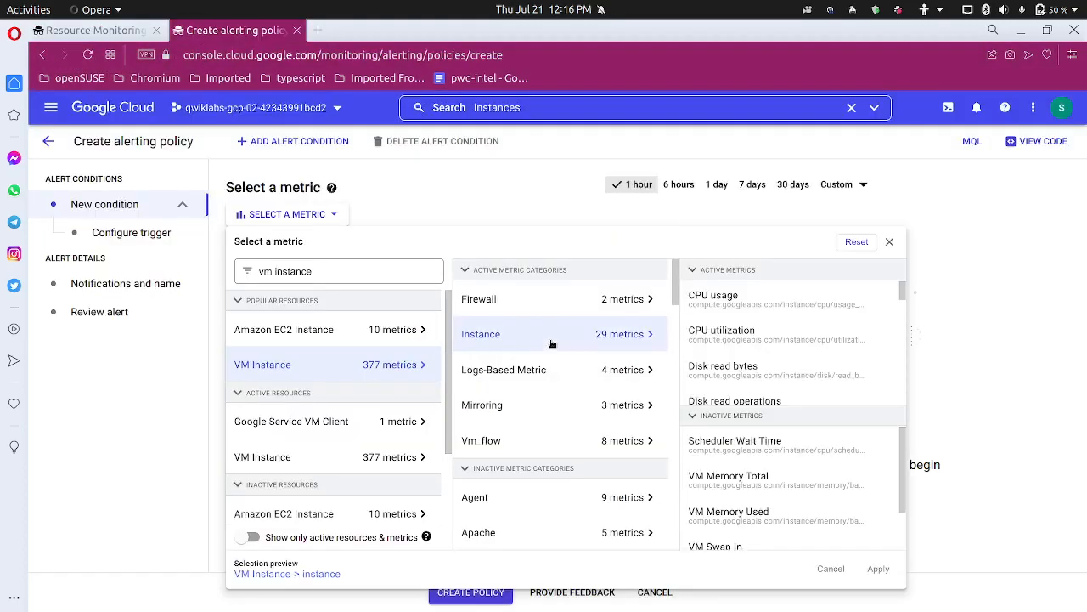
click(760, 333)
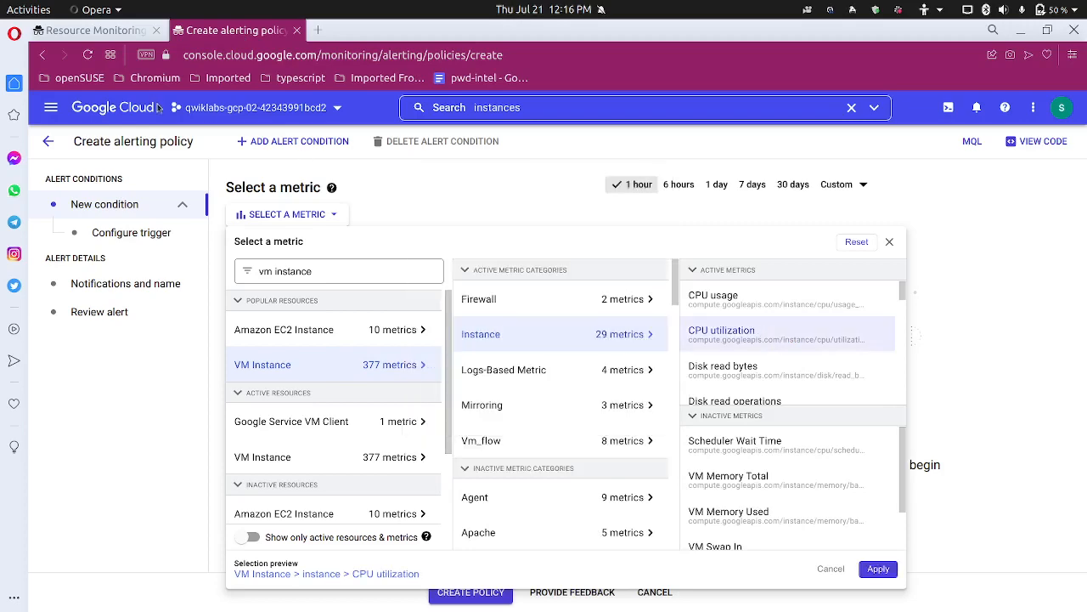
click(113, 31)
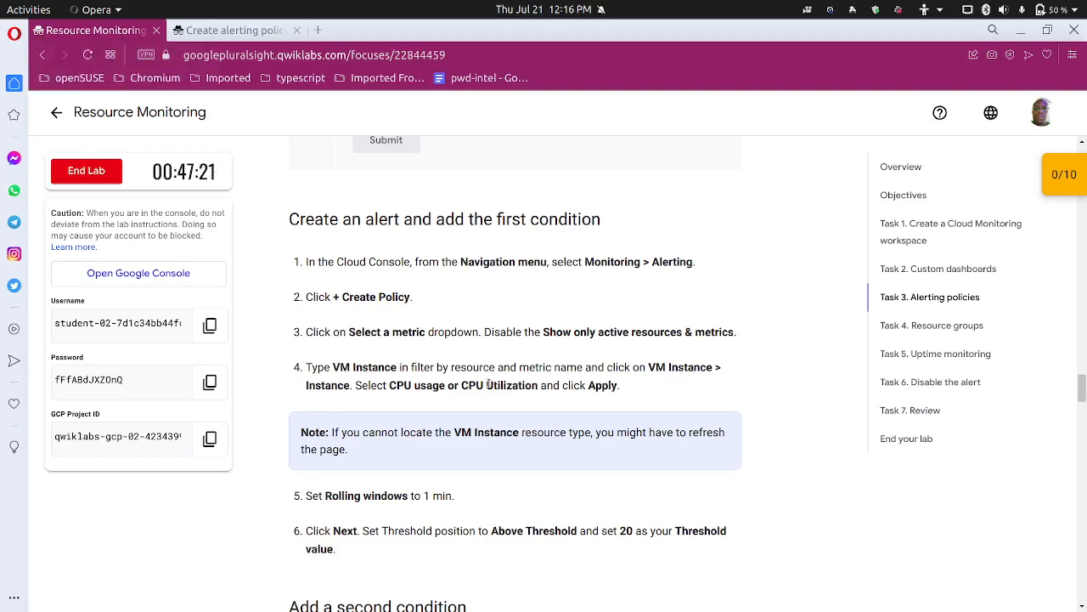
scroll(488, 384, down, 3)
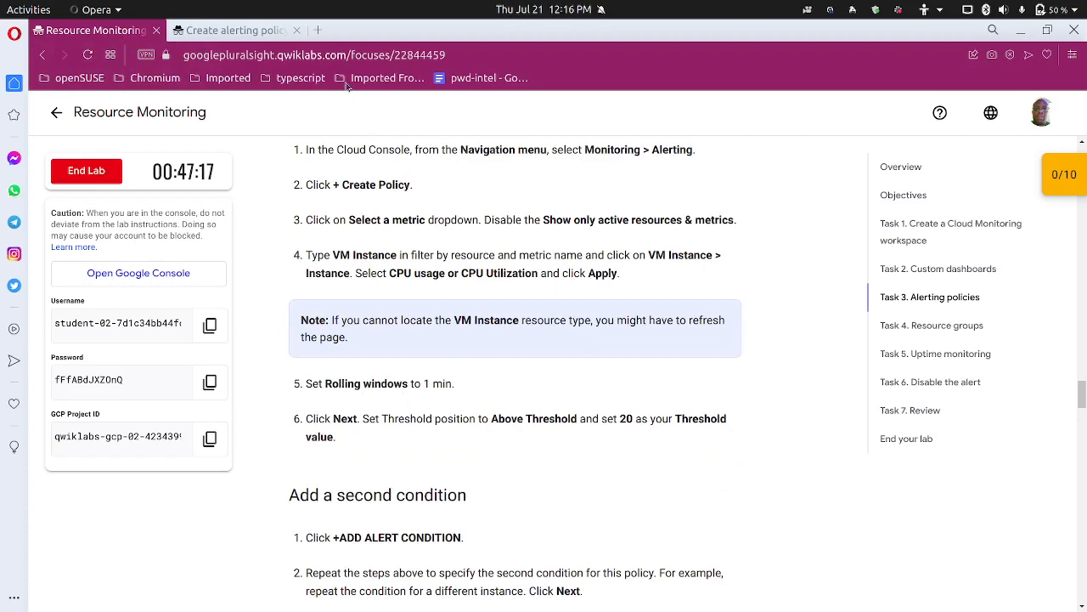
click(230, 30)
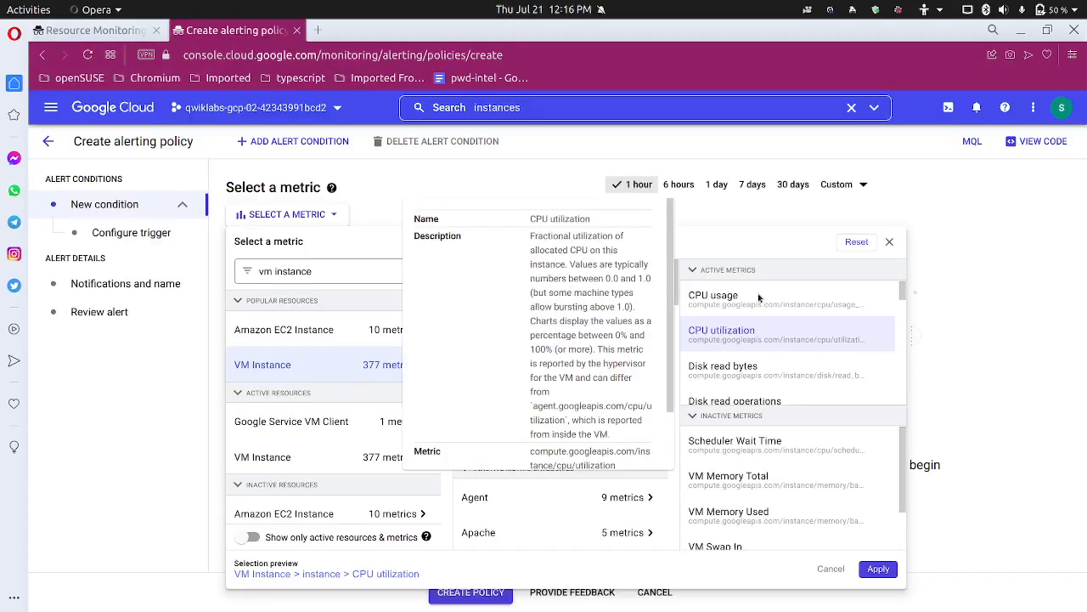
click(877, 567)
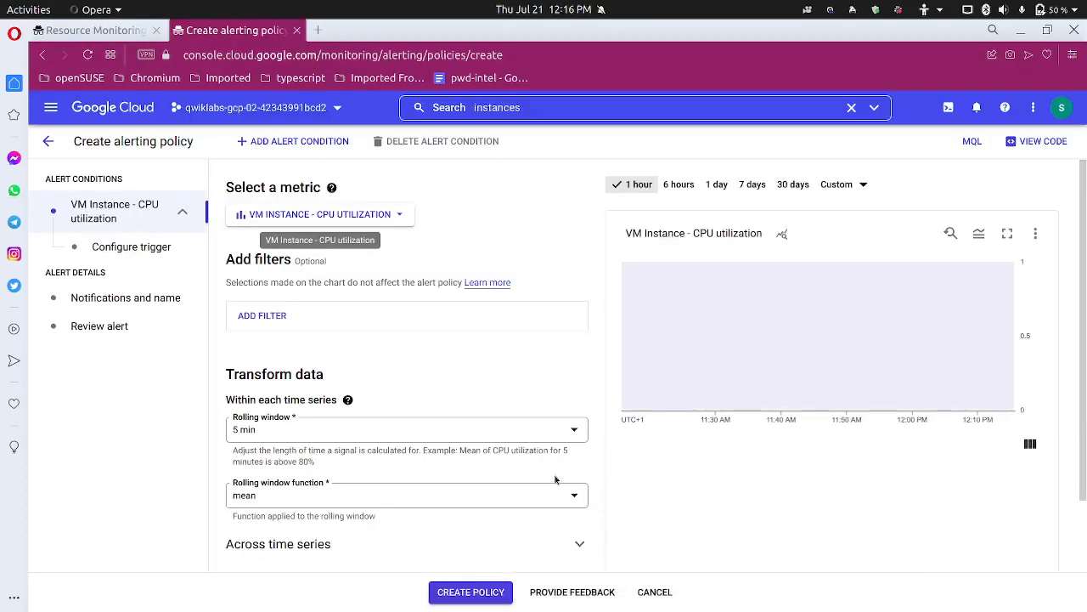
Set the condition's rolling window to 1 min, check the lab's threshold instruction, and proceed to the alert trigger configuration
click(406, 429)
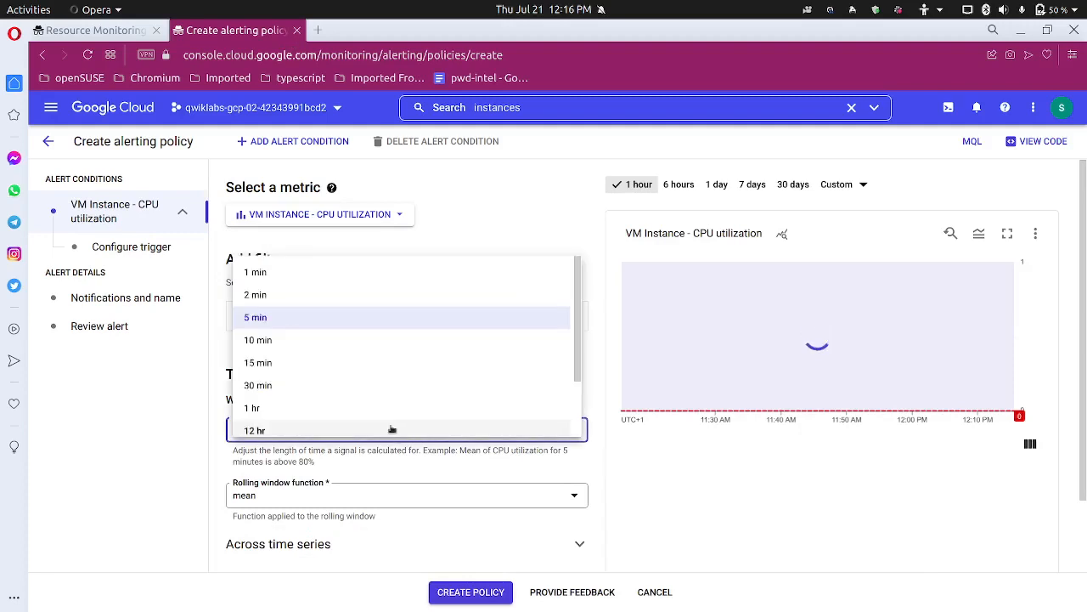
click(367, 277)
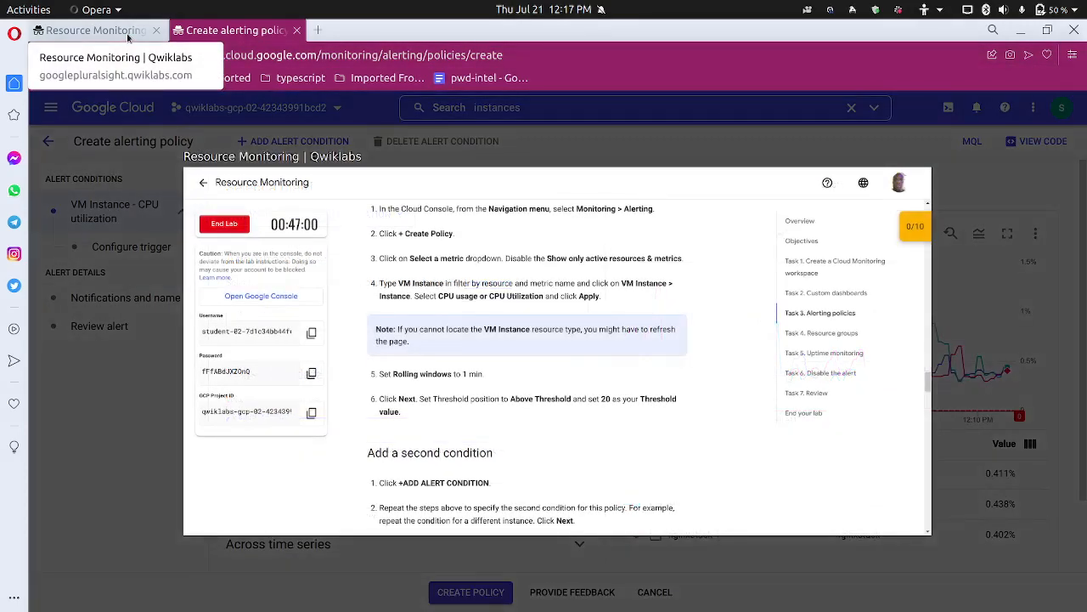
click(127, 38)
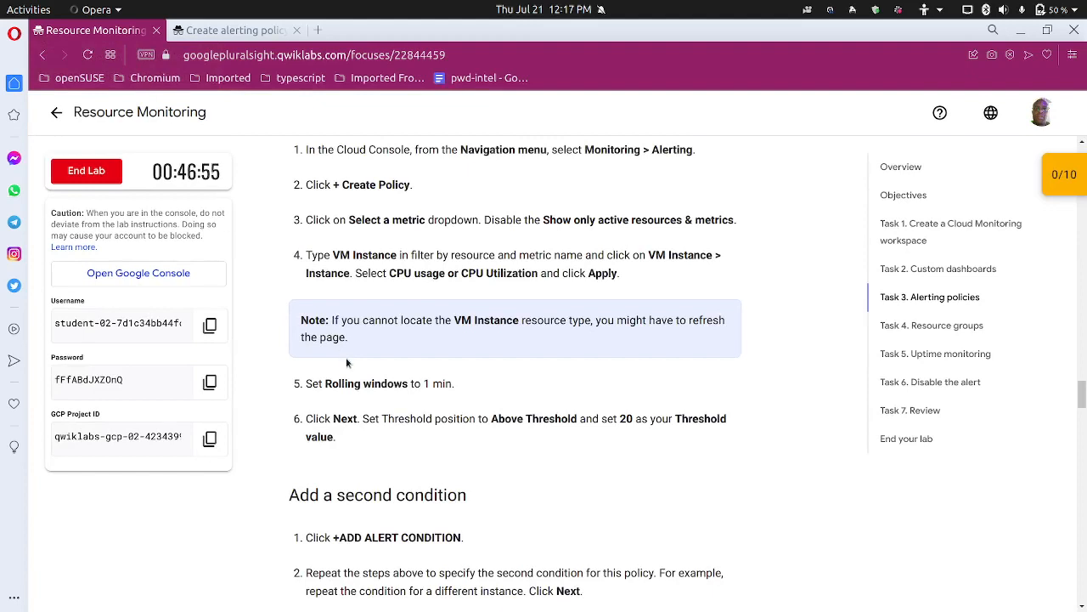
scroll(350, 359, down, 2)
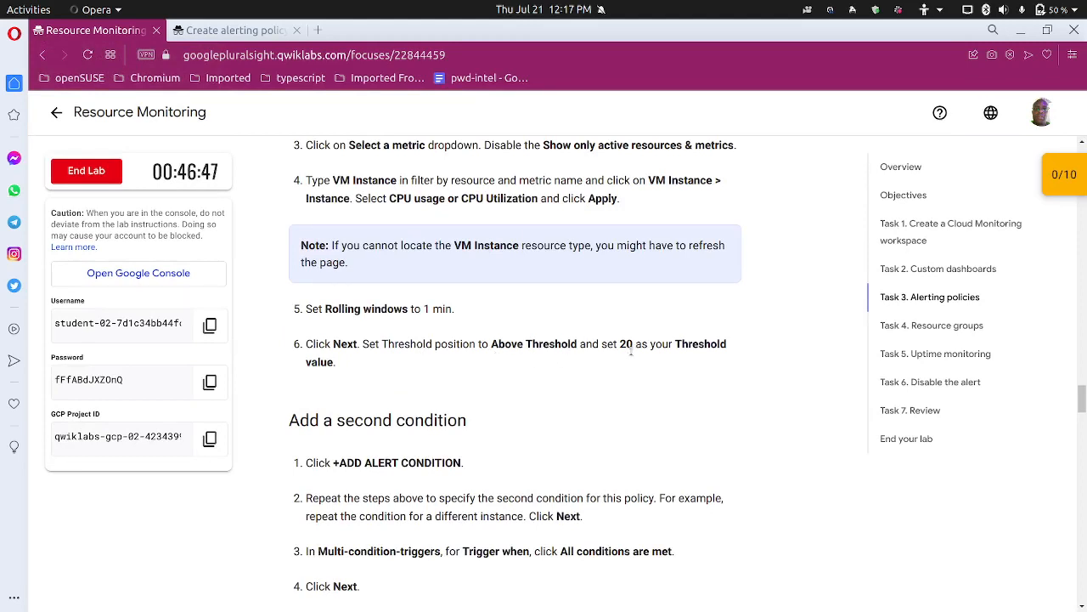
click(270, 30)
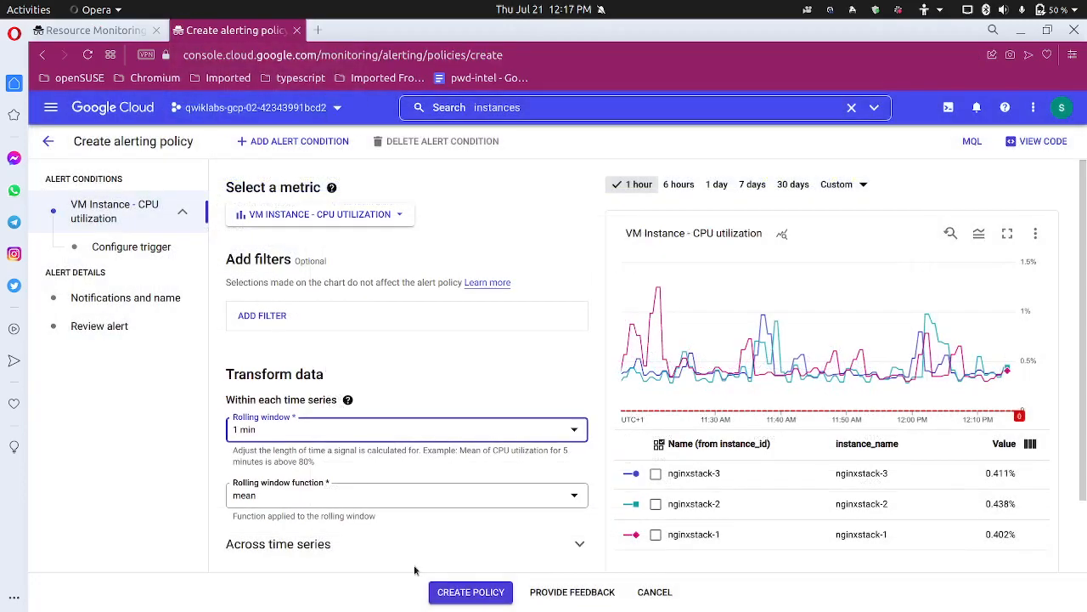
scroll(444, 425, down, 2)
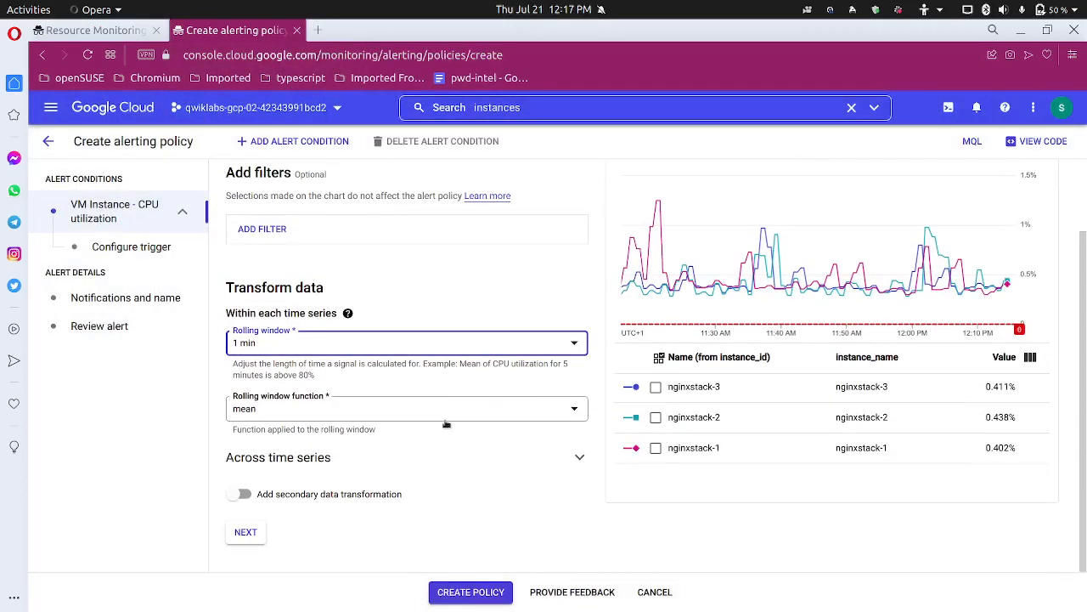
click(248, 535)
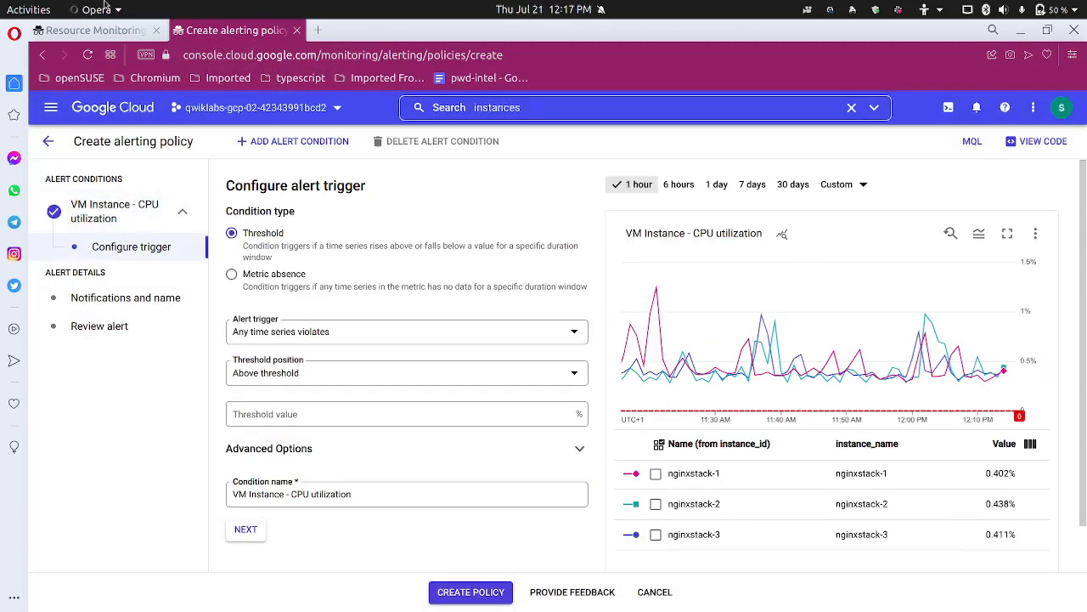
Compare the trigger settings with the lab instructions and set the threshold value to 20%
click(100, 30)
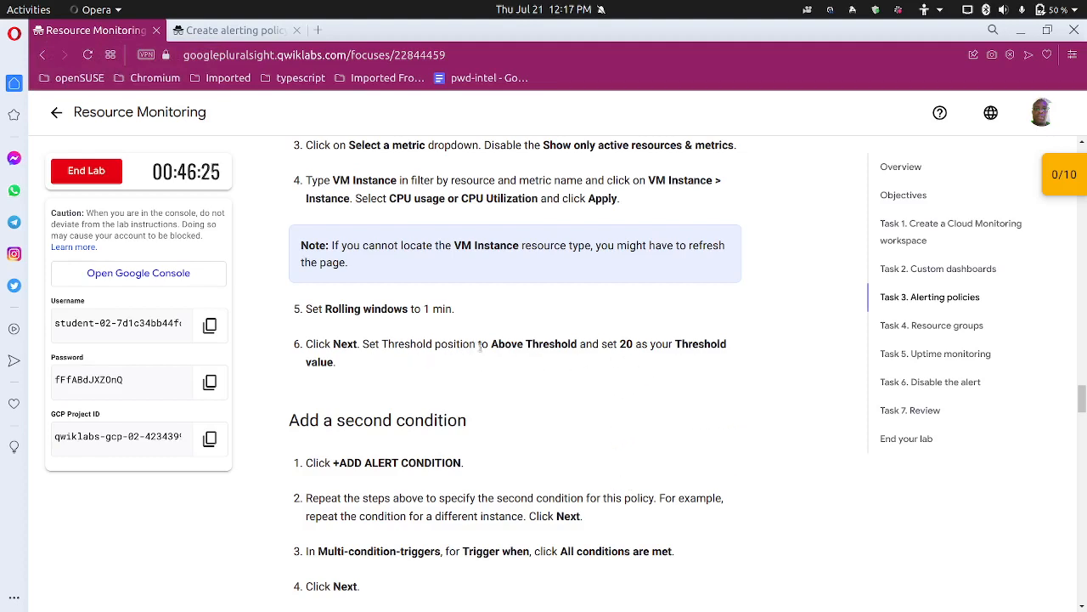
click(229, 30)
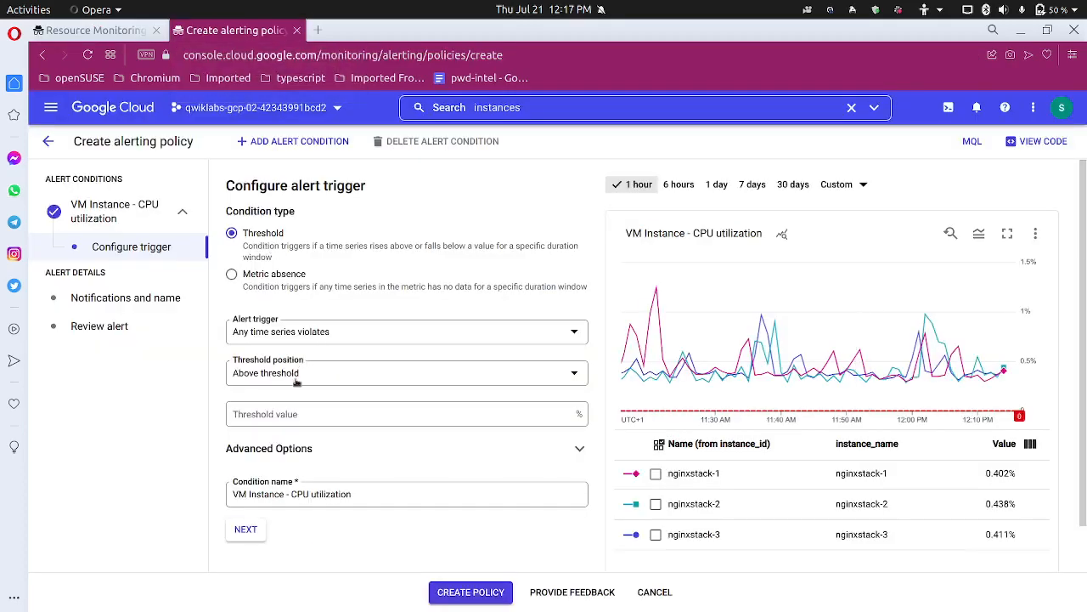
click(104, 30)
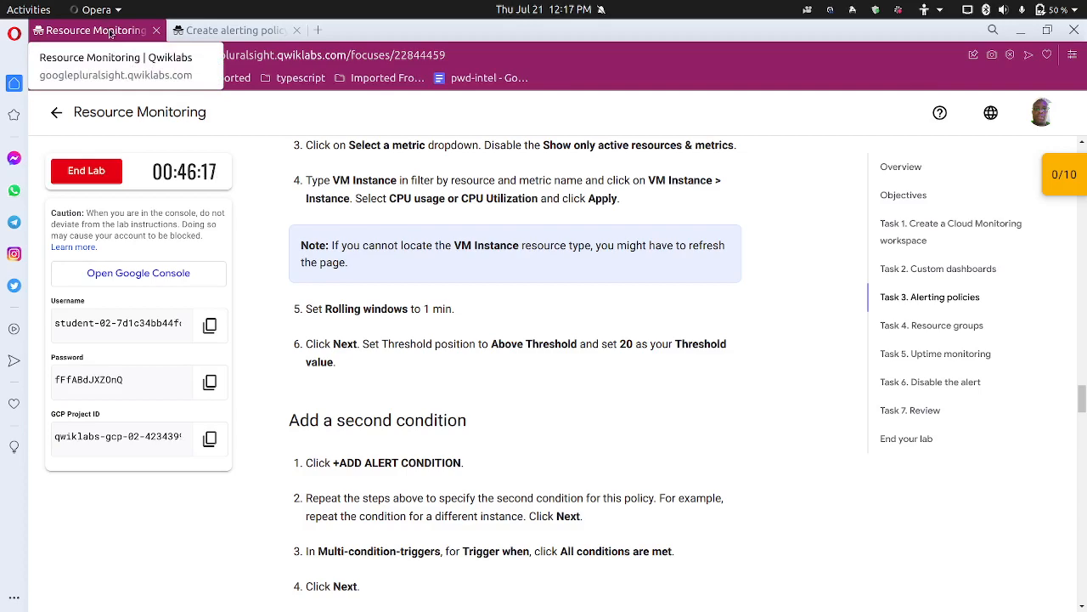
click(223, 30)
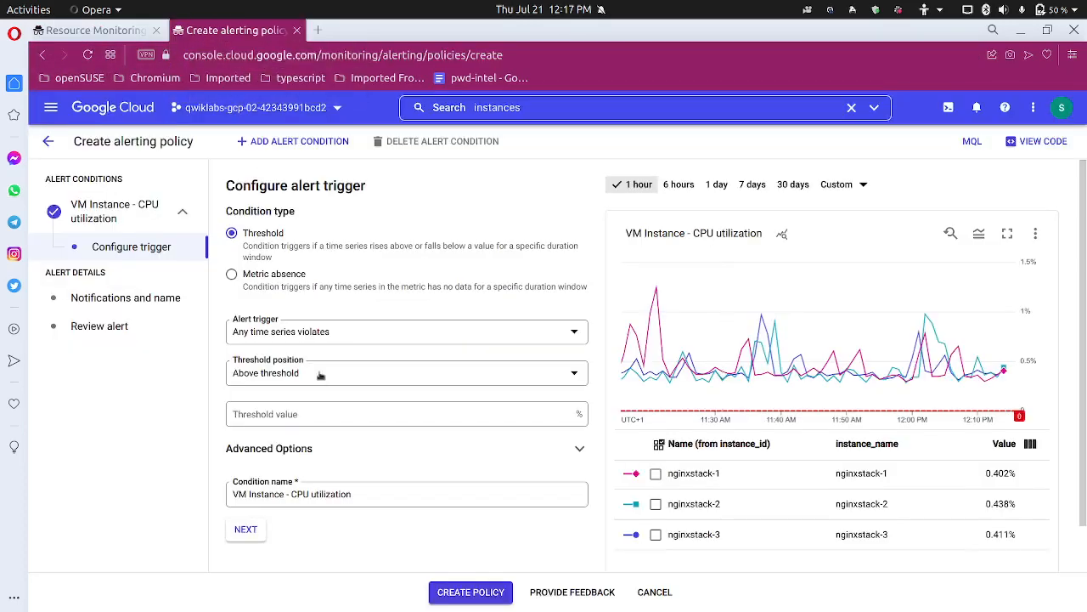
click(325, 415)
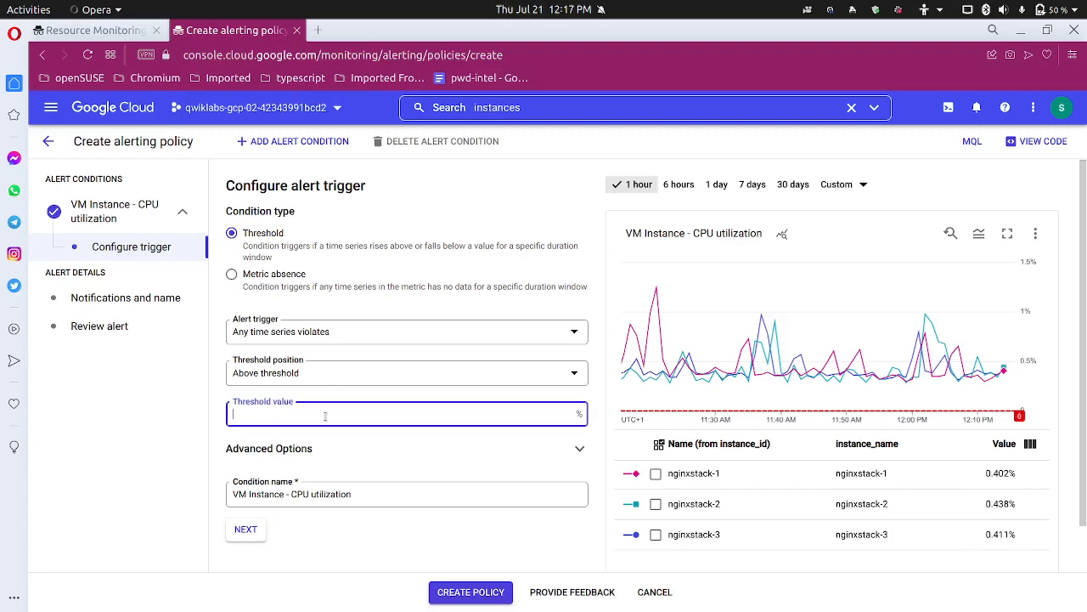
text(20)
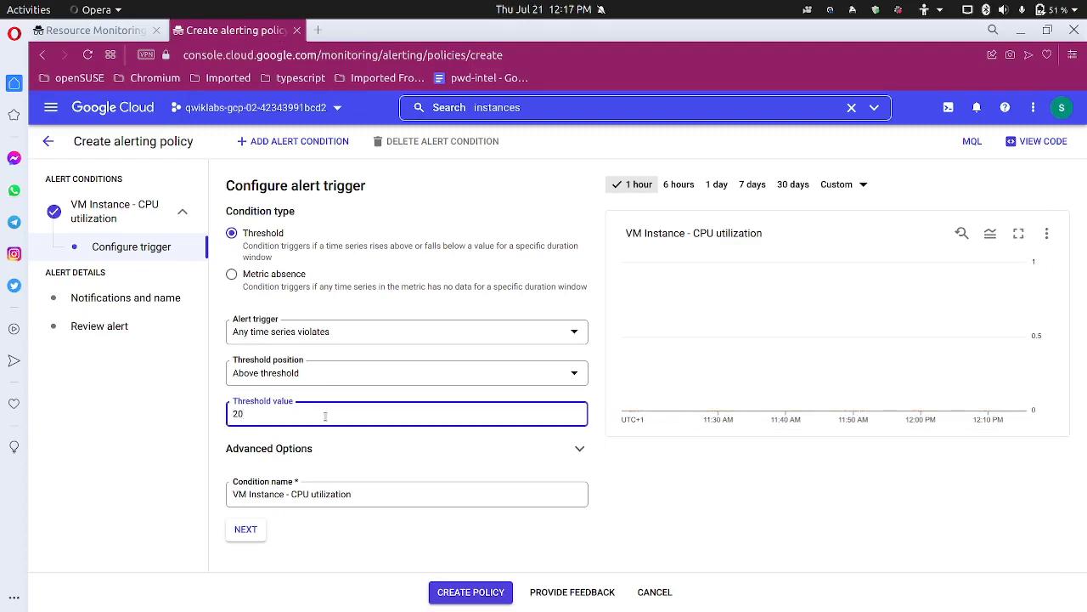
Read the lab's instructions for adding a second condition and add another alert condition to the policy
click(96, 30)
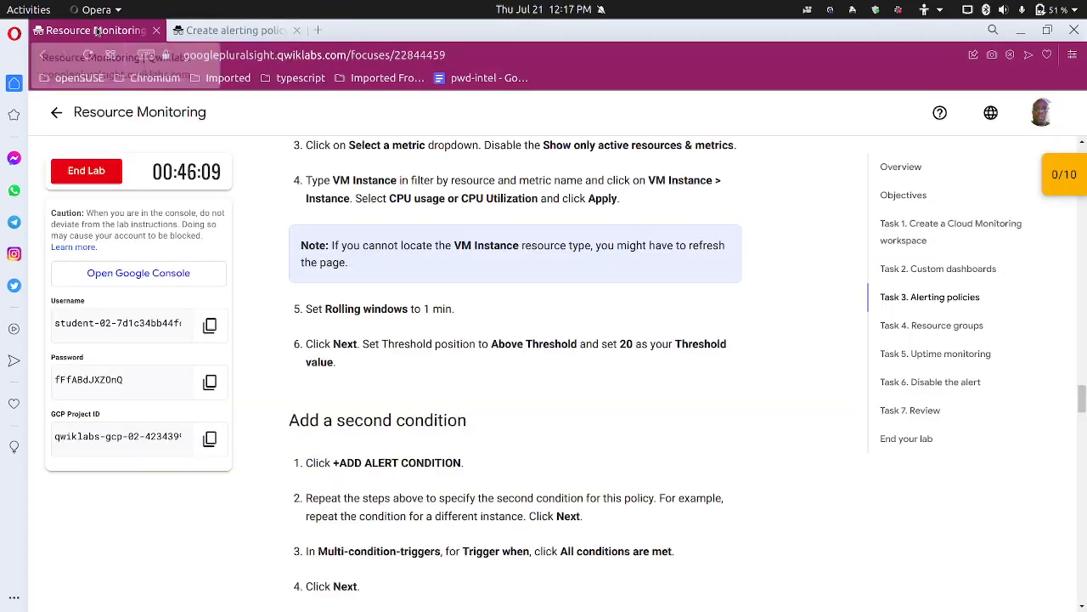
scroll(366, 366, down, 2)
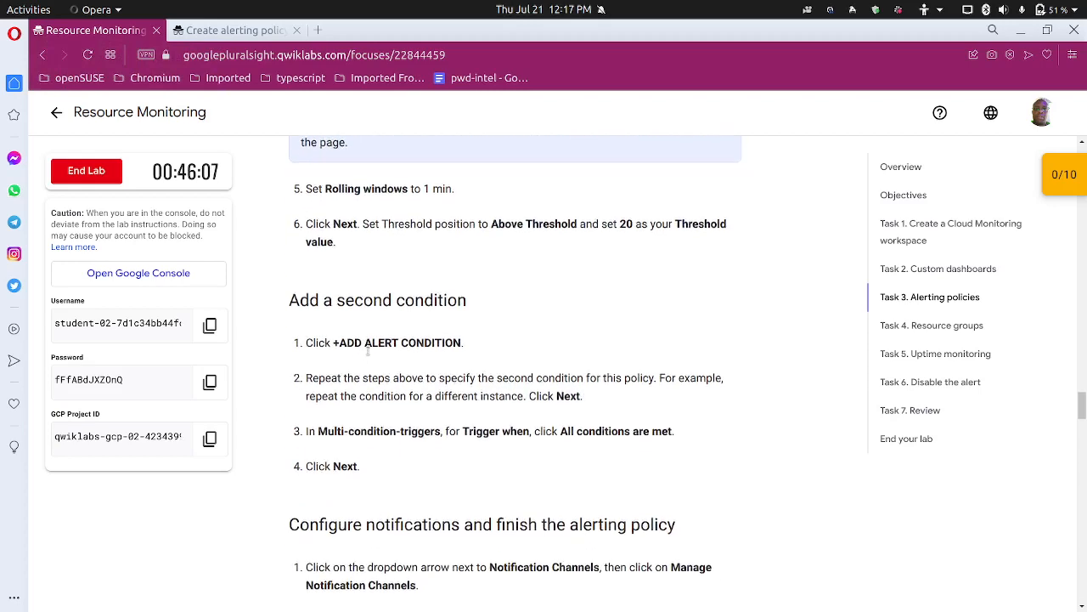
scroll(368, 348, down, 1)
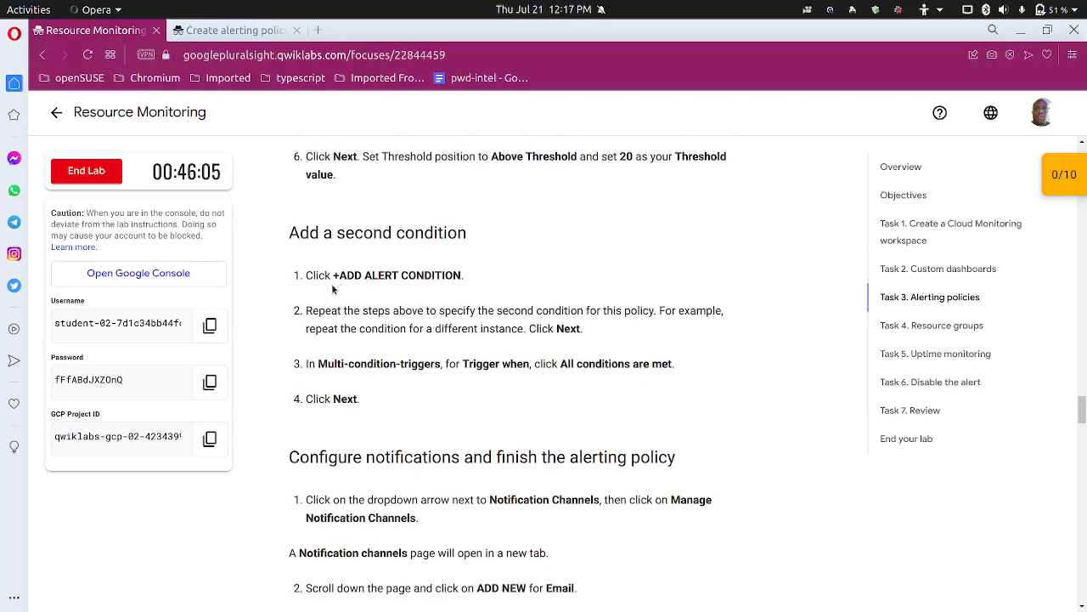
click(229, 30)
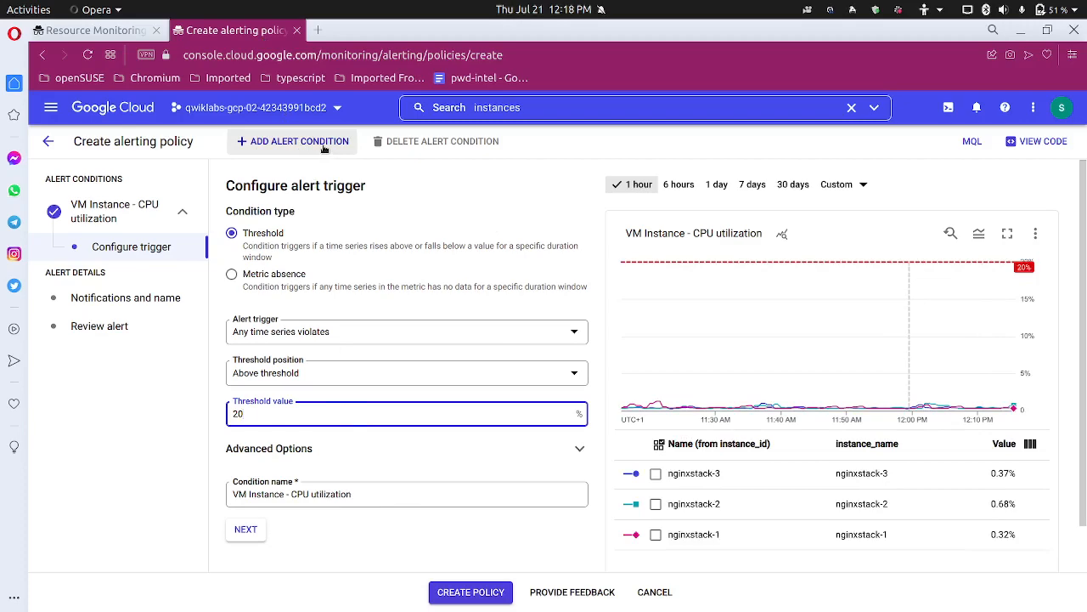
click(89, 30)
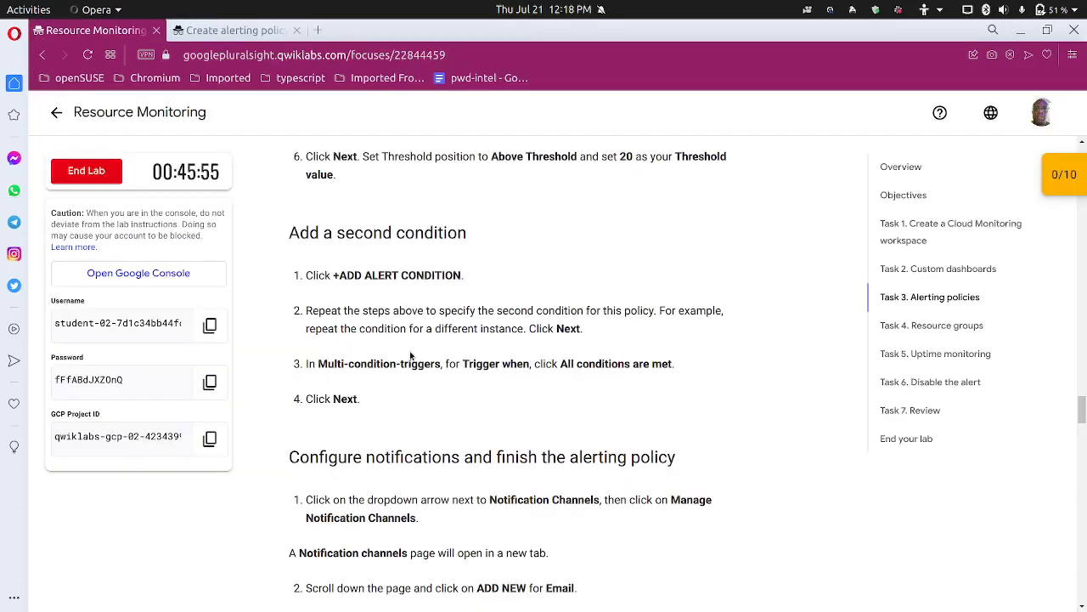
scroll(423, 346, up, 2)
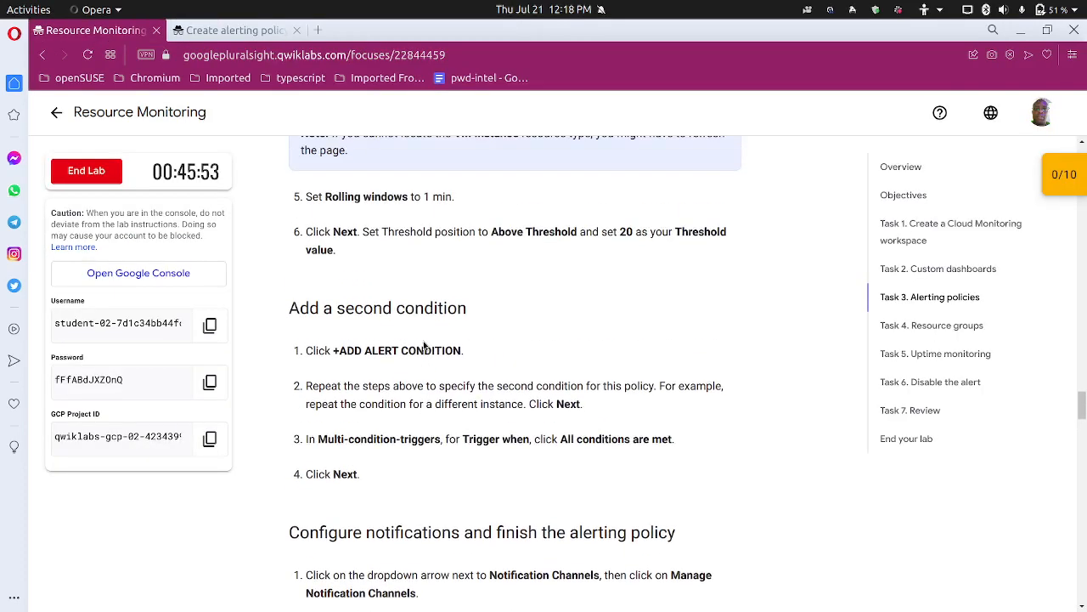
scroll(424, 346, up, 2)
scroll(424, 346, down, 2)
click(289, 30)
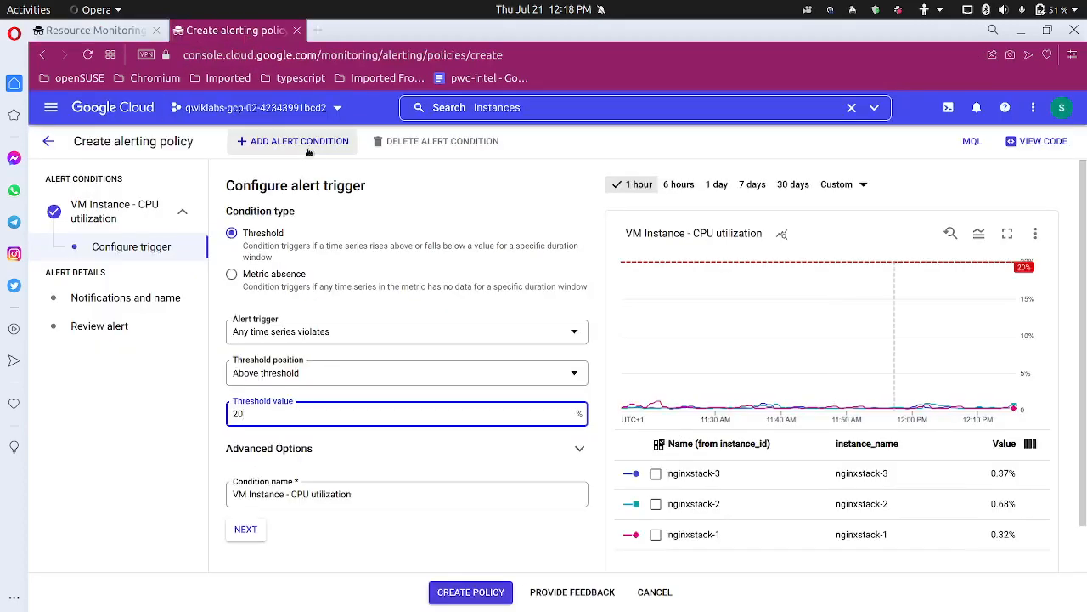
click(308, 151)
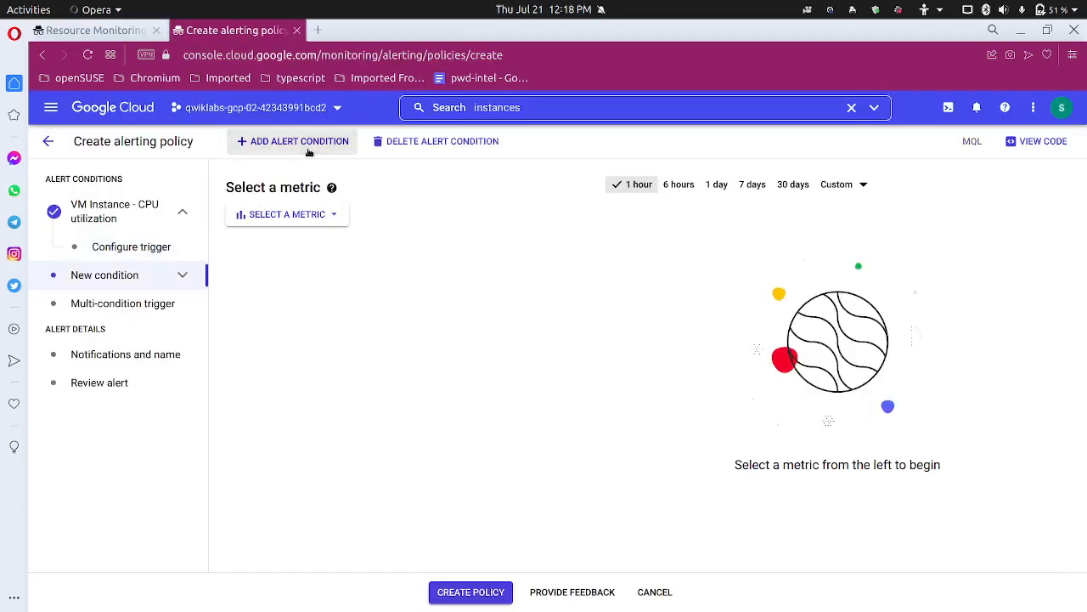
For the new condition, include inactive resources and metrics, filter by "vm instance", and choose the VM Instance resource
click(88, 32)
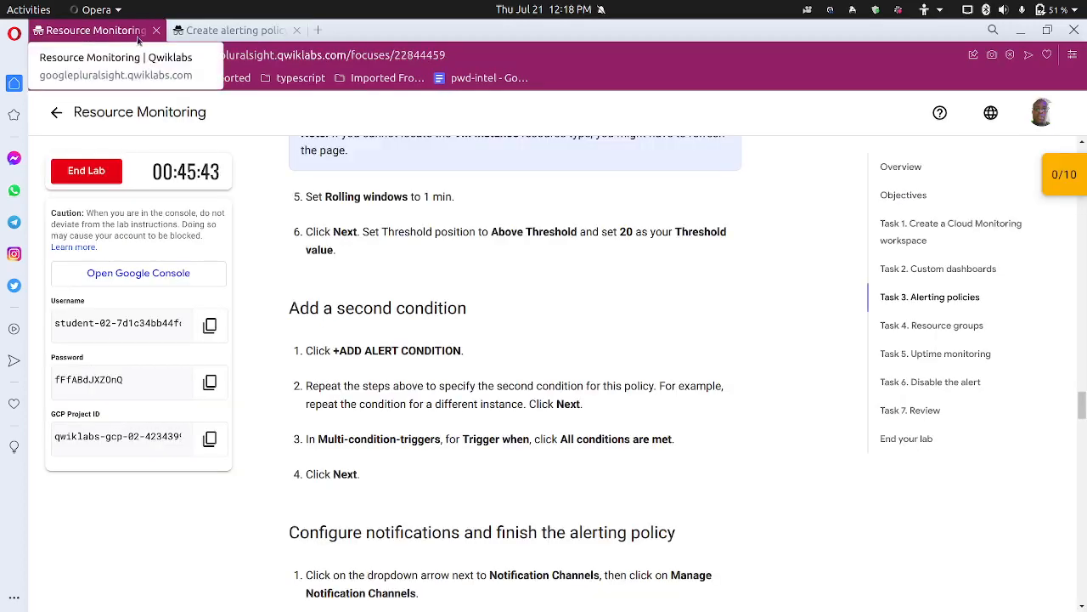
click(212, 30)
click(334, 222)
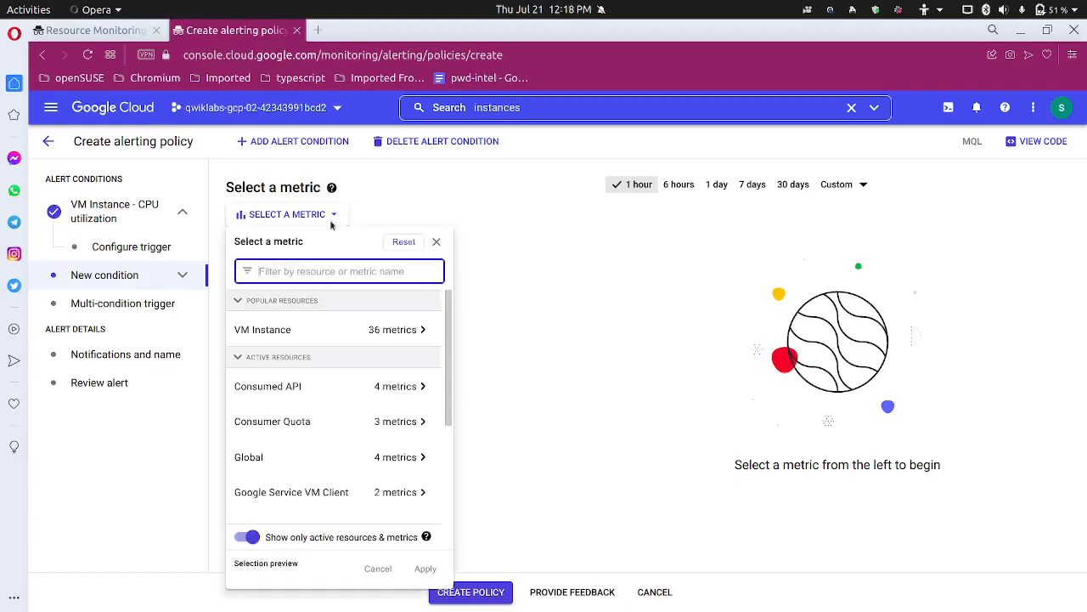
click(252, 536)
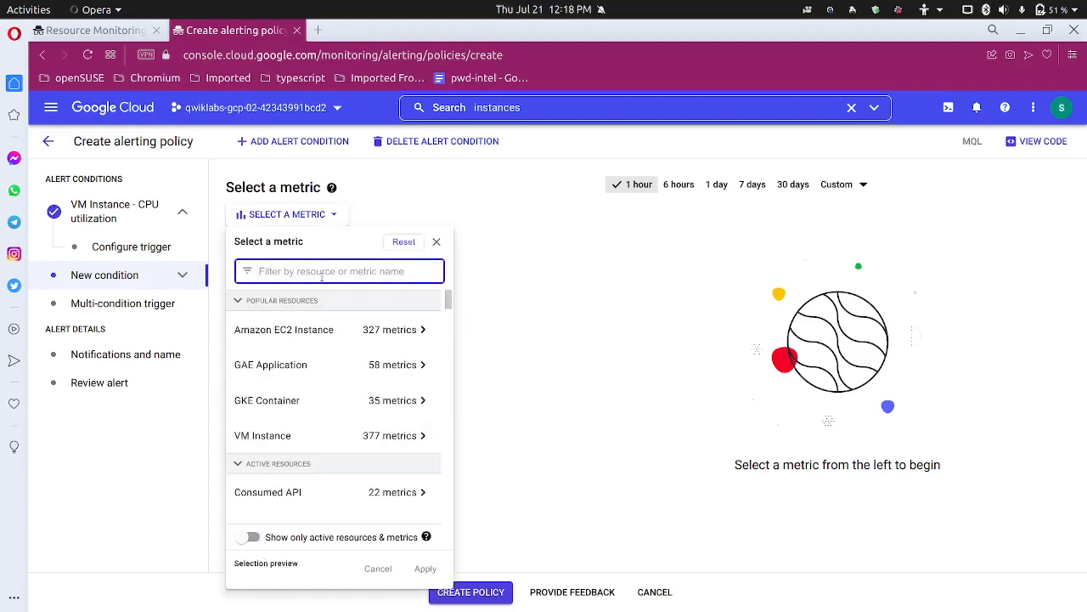
text(vm inst)
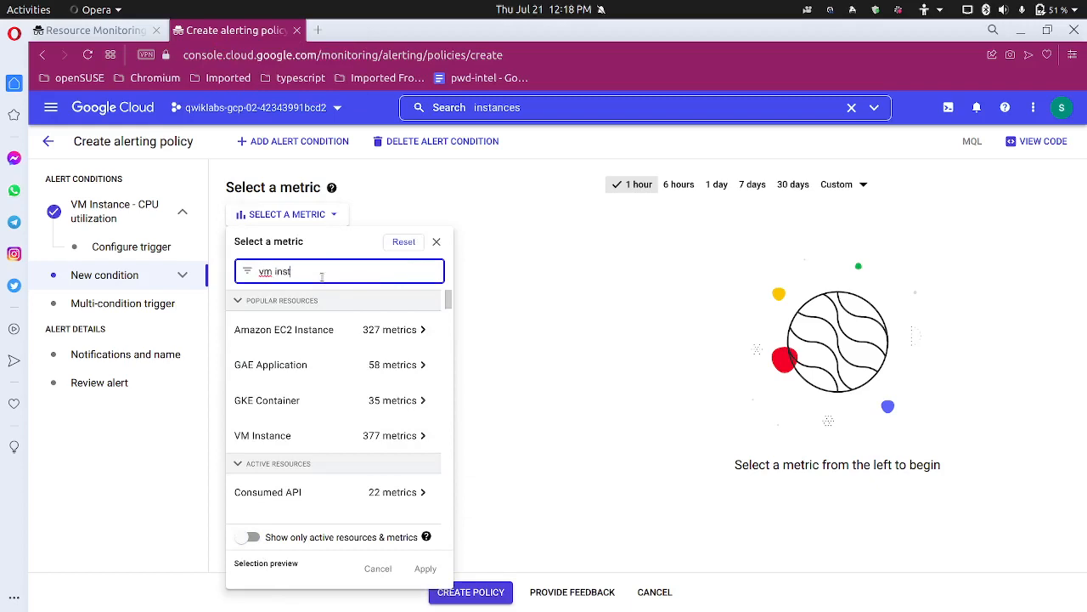
text(ance)
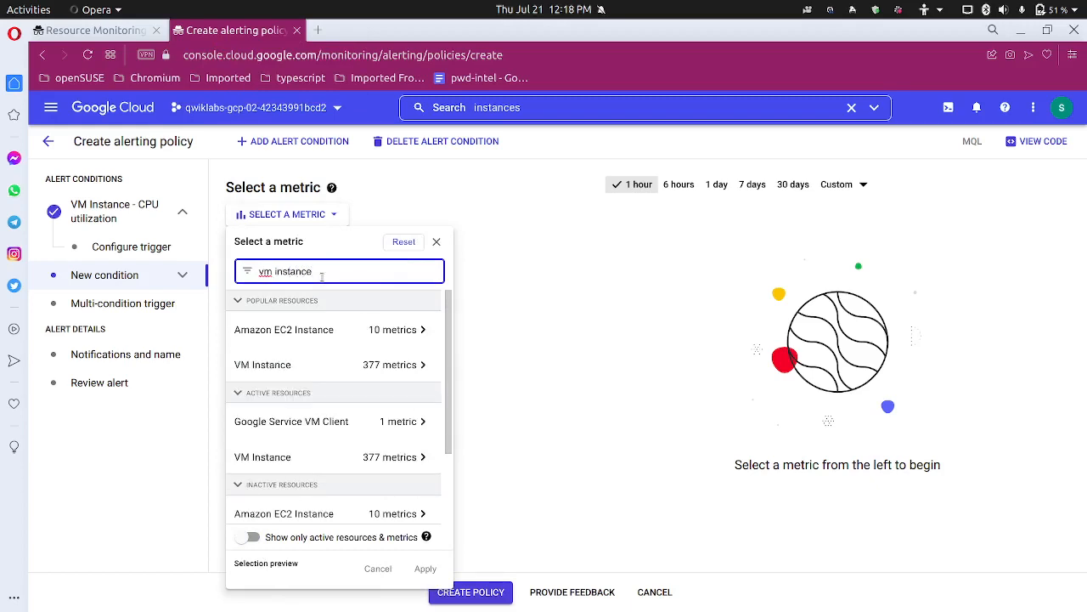
click(384, 366)
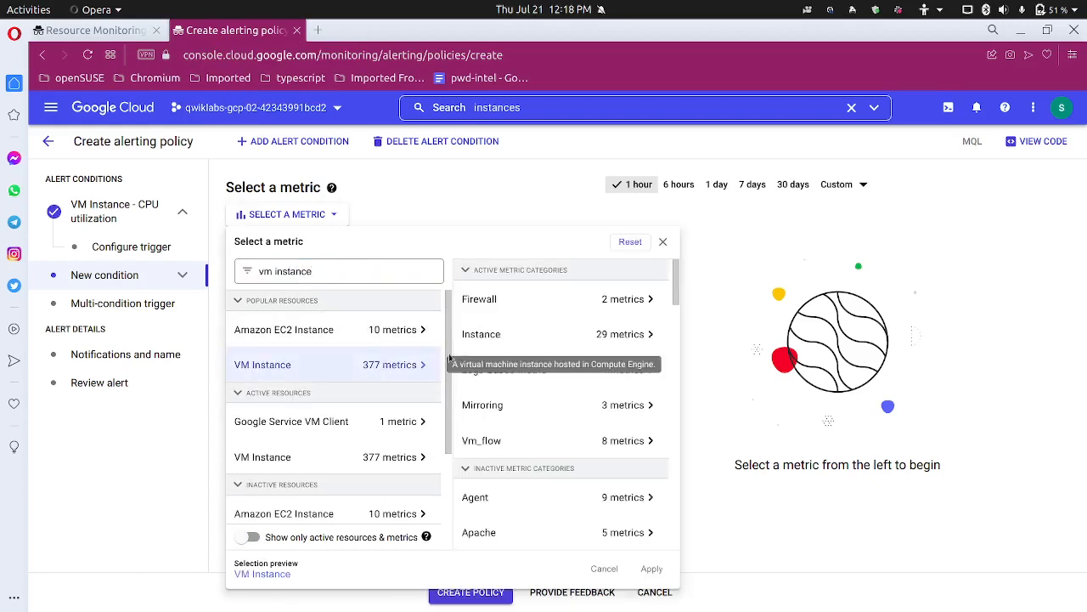
Apply CPU utilization from the Instance category as the second condition's metric
click(493, 338)
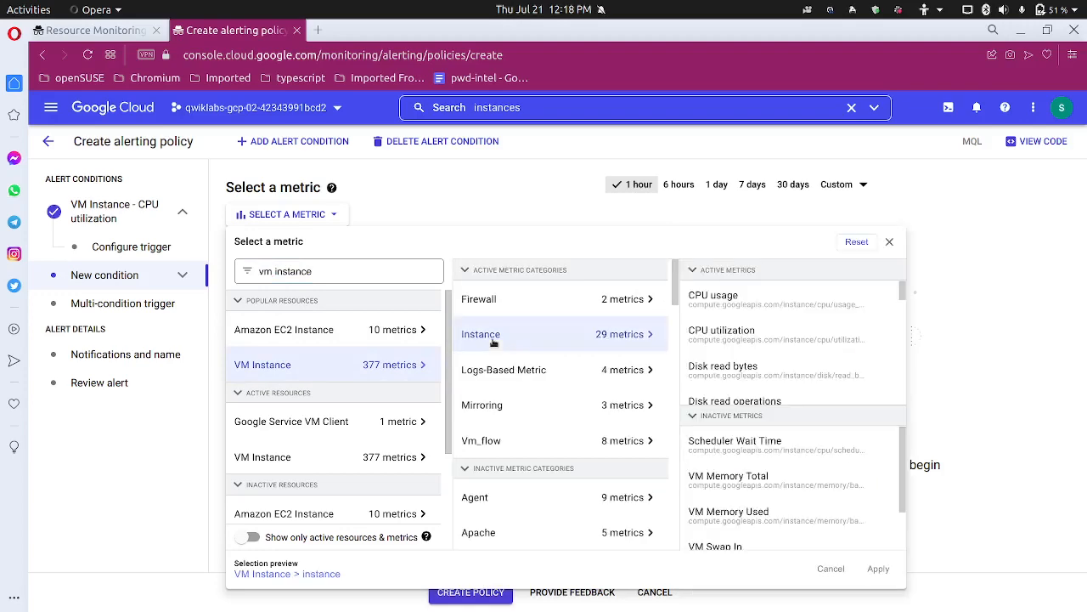
click(726, 336)
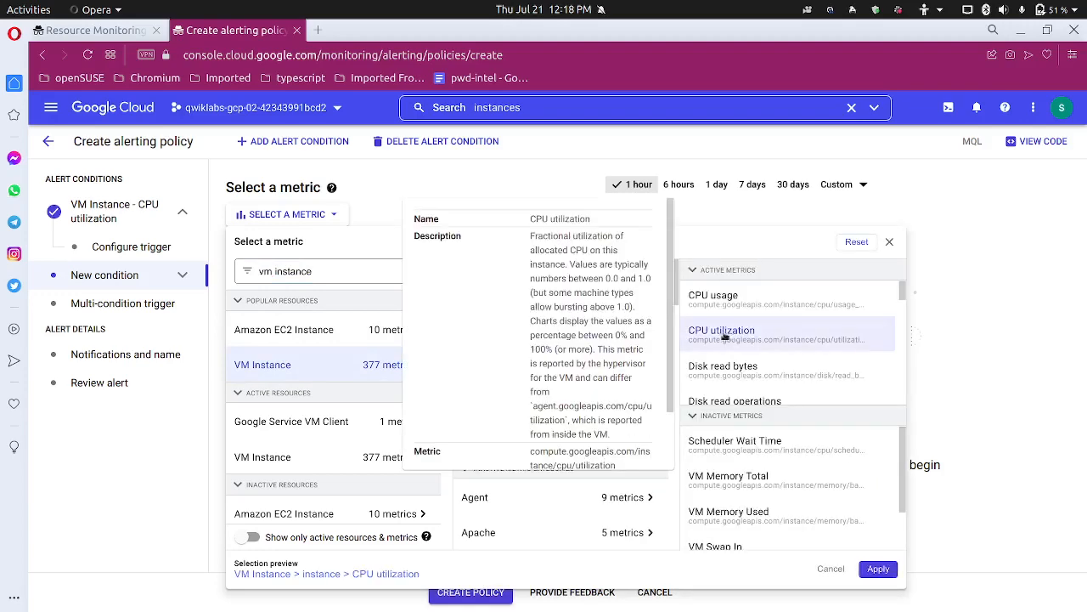
click(868, 567)
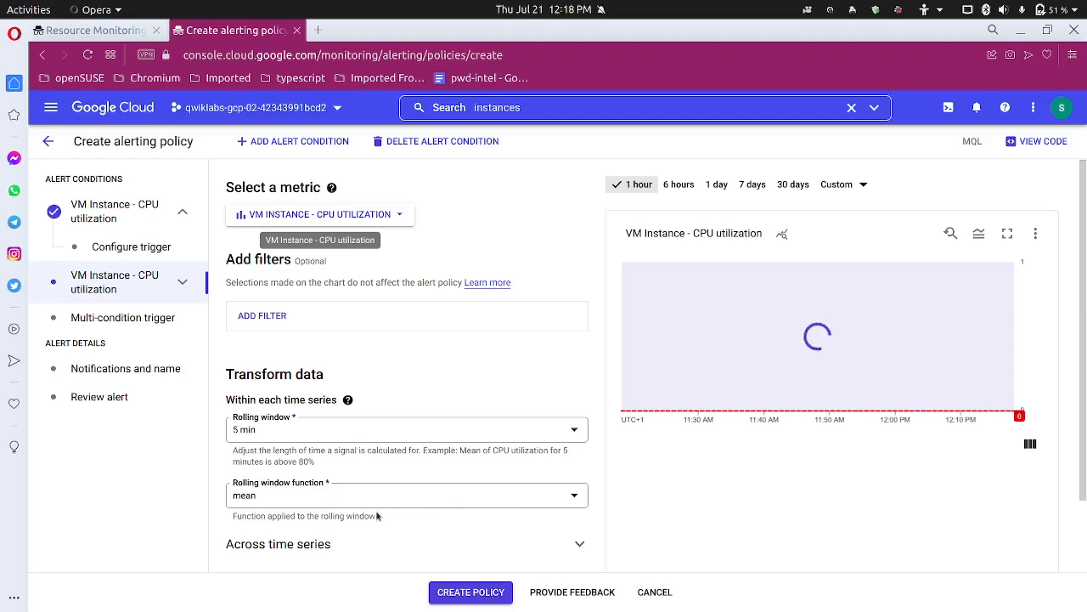
Set the second condition's rolling window to 1 min and proceed to its alert trigger configuration
click(299, 436)
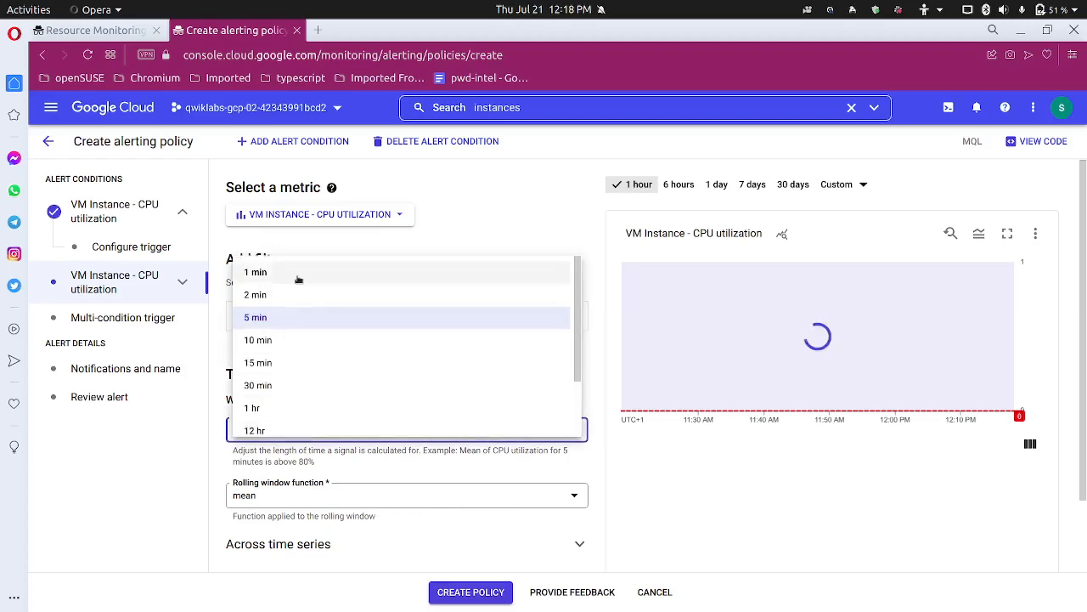
click(300, 276)
scroll(242, 530, down, 2)
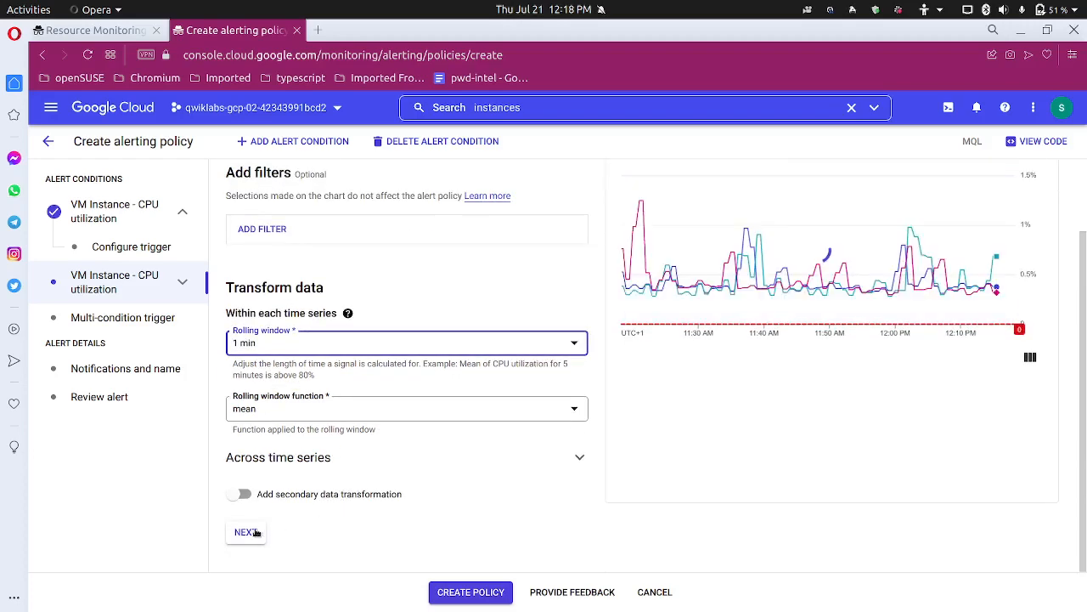
click(245, 533)
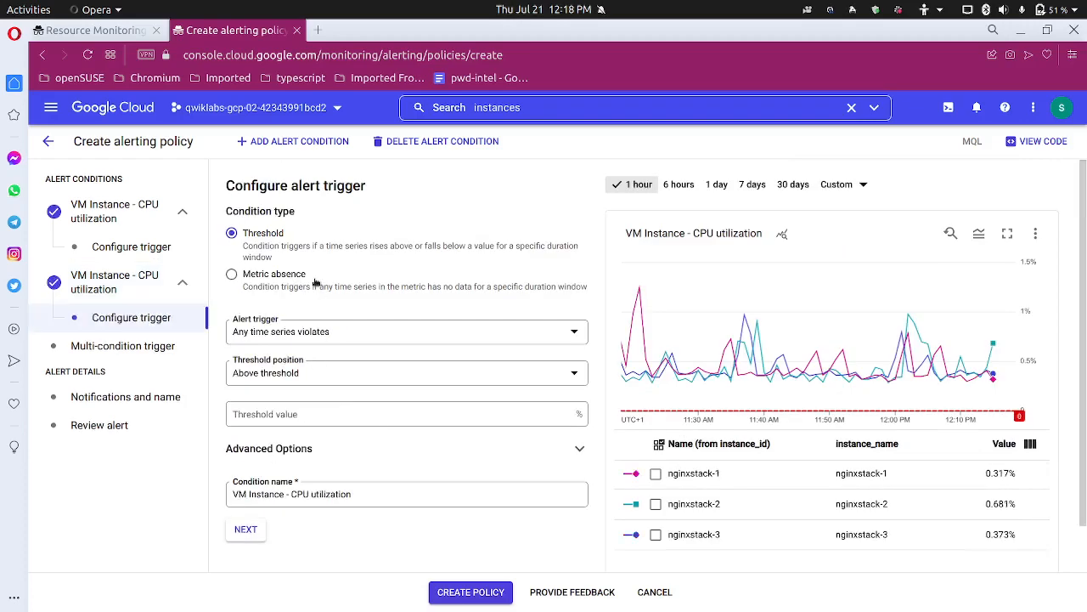
Check the lab's second-condition and multi-condition trigger instructions against the second condition's trigger settings
click(109, 31)
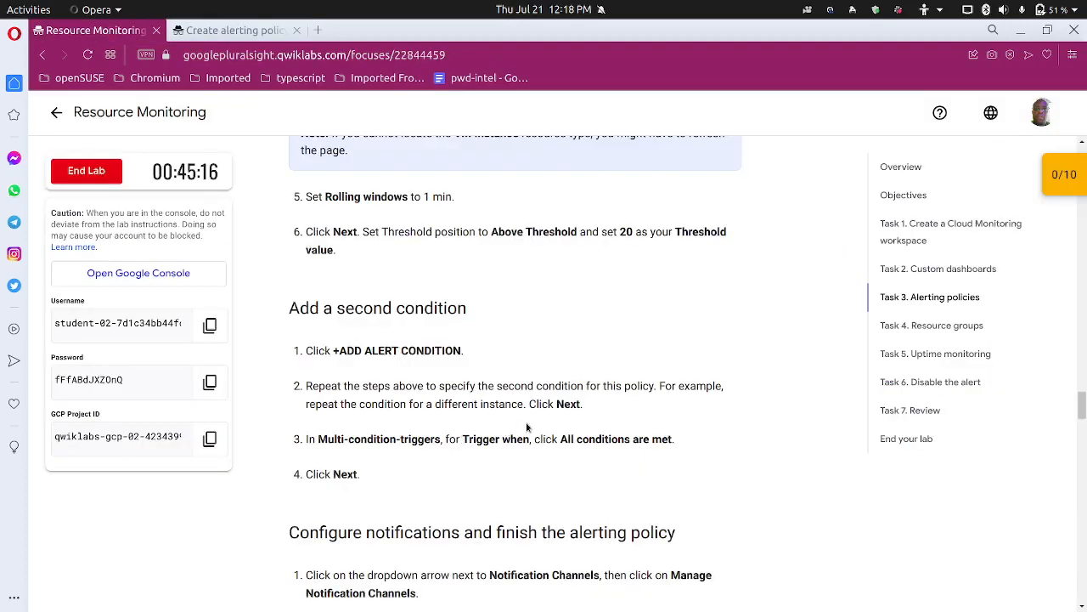
scroll(533, 433, down, 1)
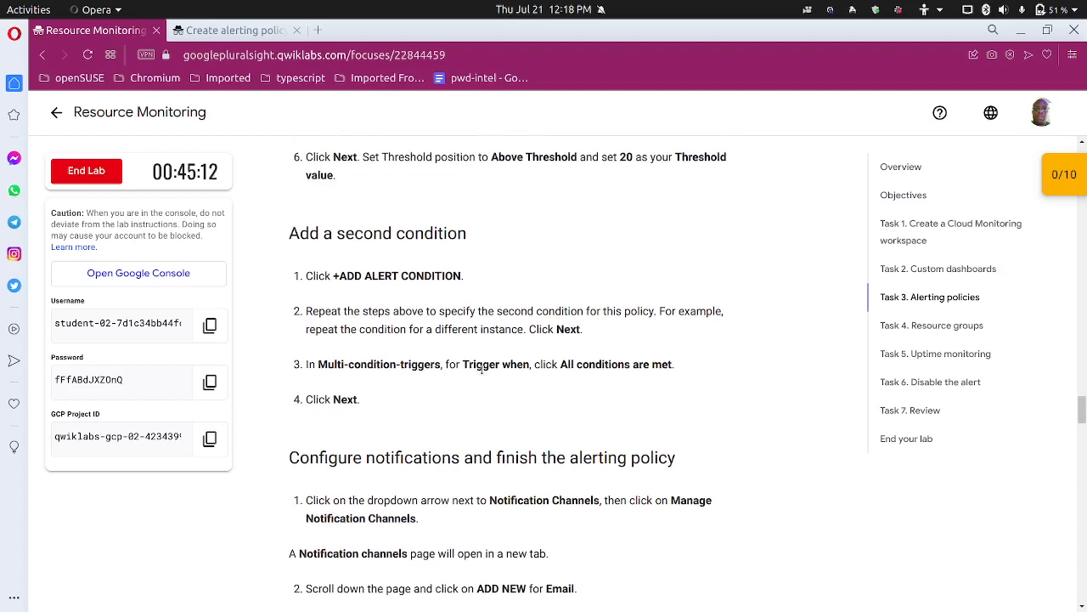
click(268, 41)
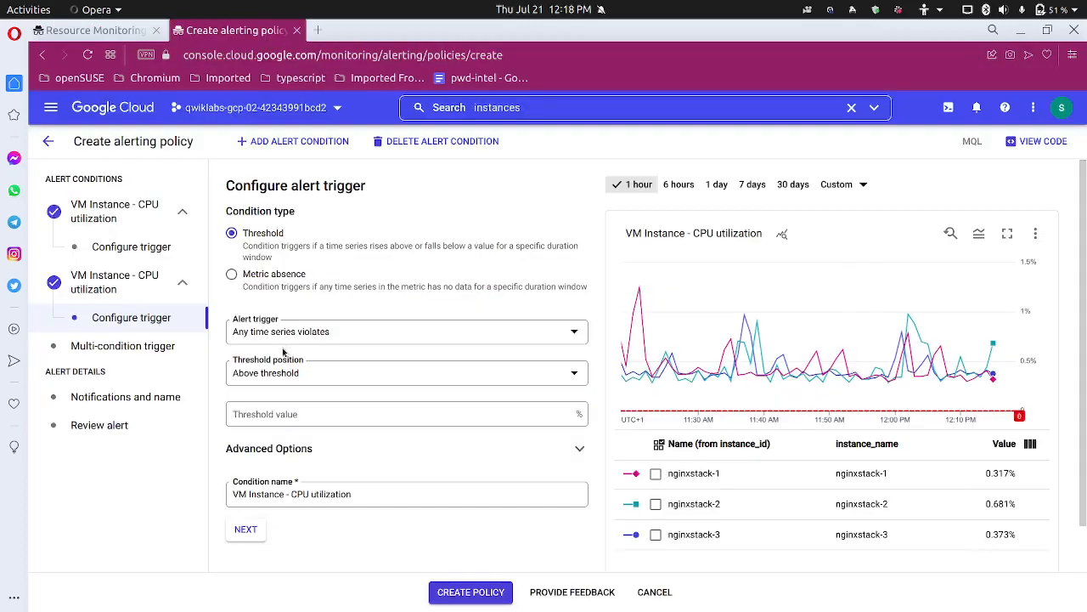
scroll(314, 412, down, 1)
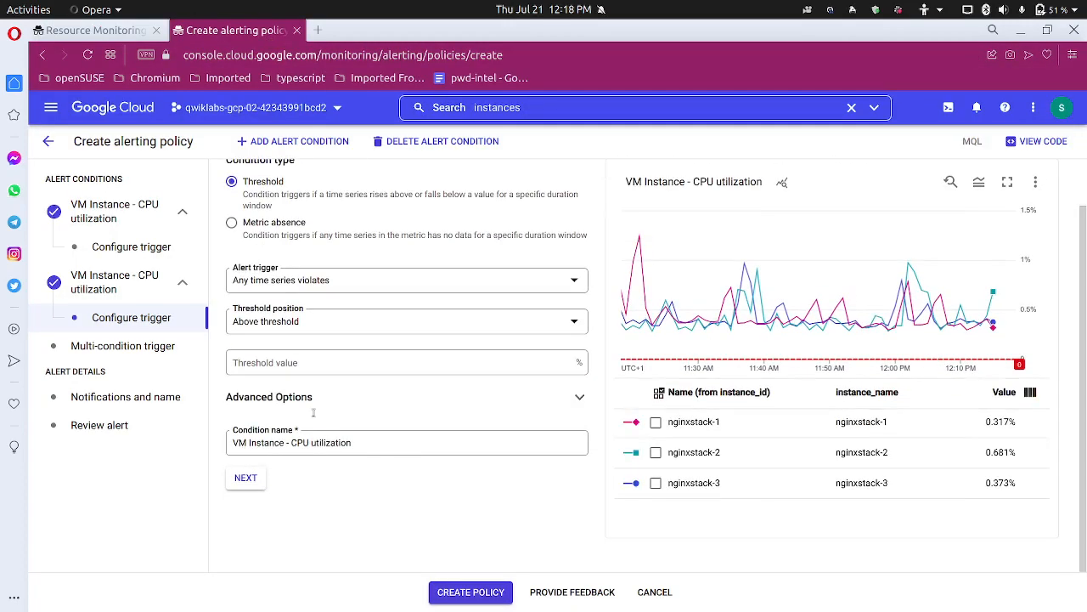
scroll(314, 412, up, 1)
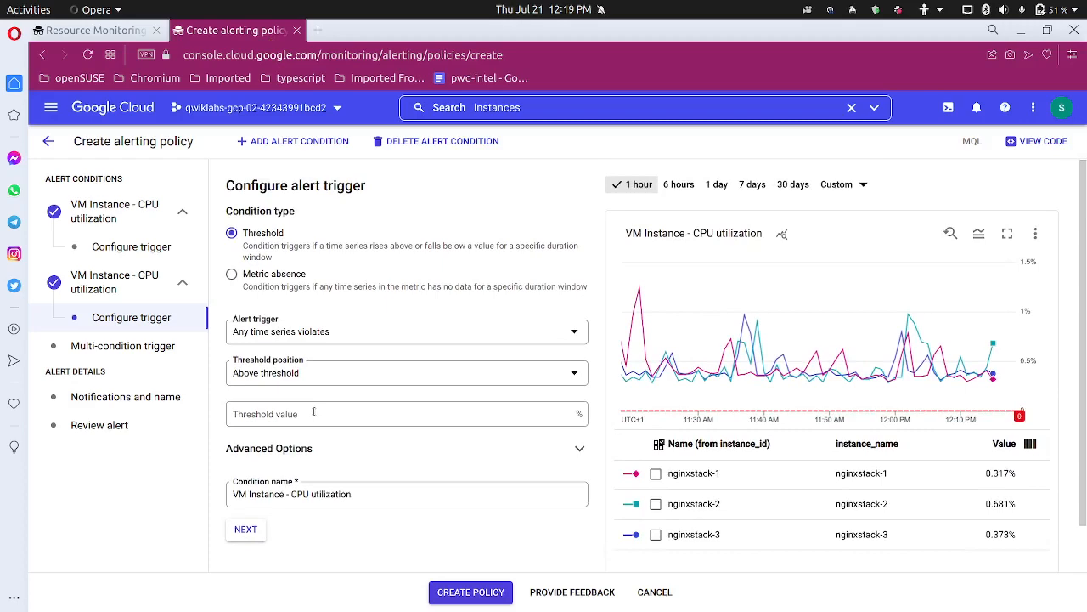
scroll(314, 412, down, 1)
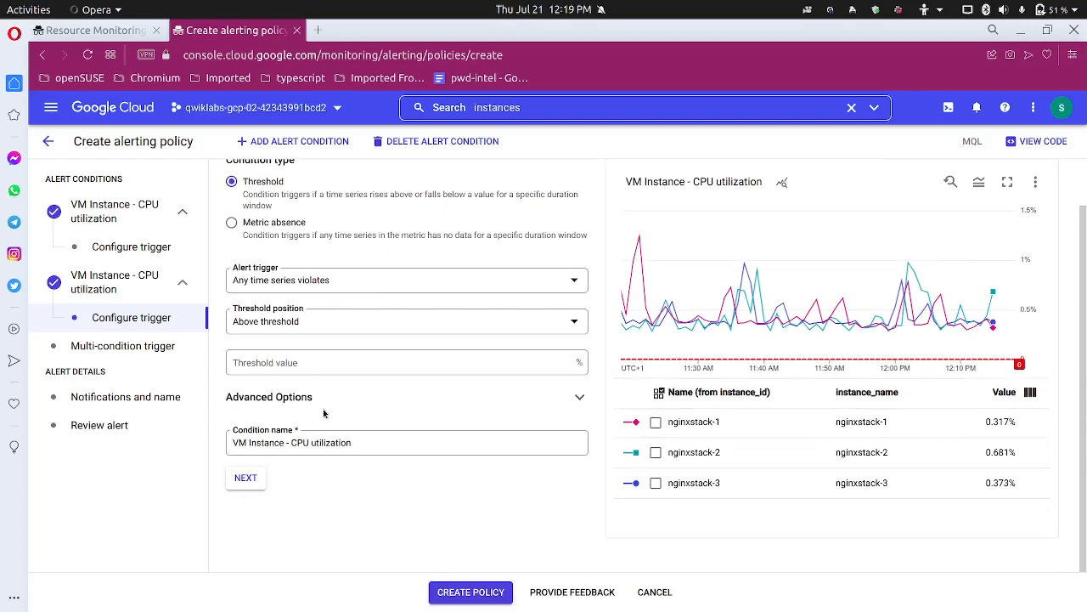
Expand the advanced options of the second CPU utilization condition's trigger and review its settings
scroll(323, 413, up, 1)
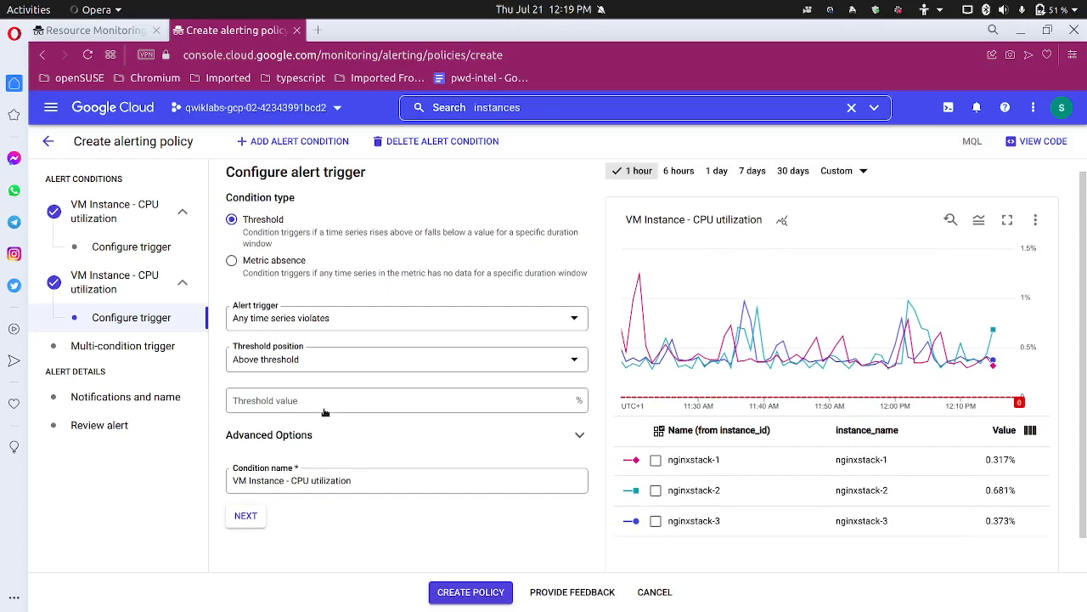
click(389, 438)
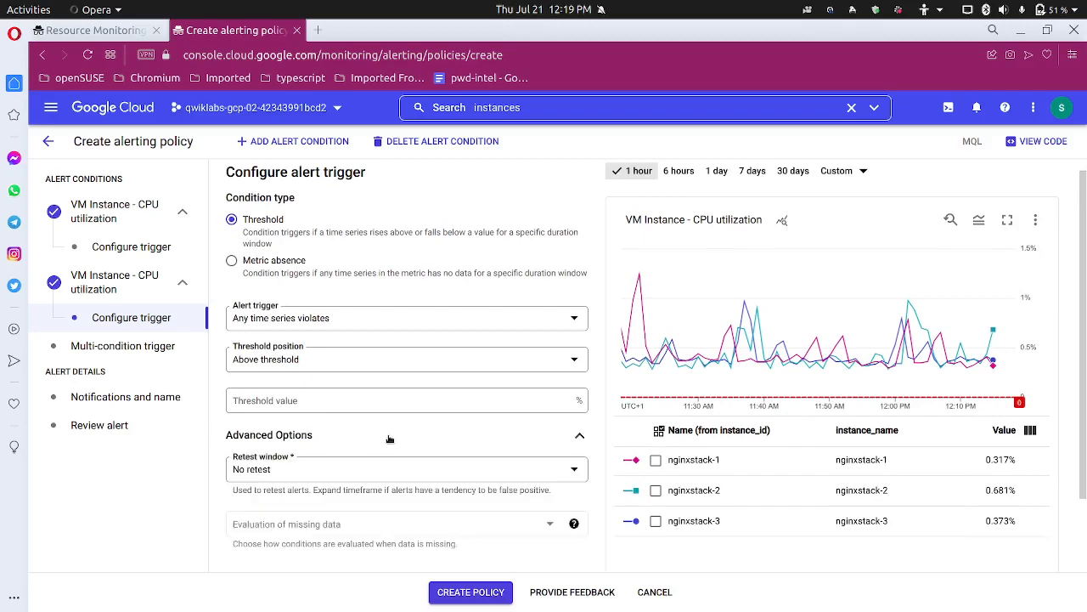
scroll(389, 438, down, 2)
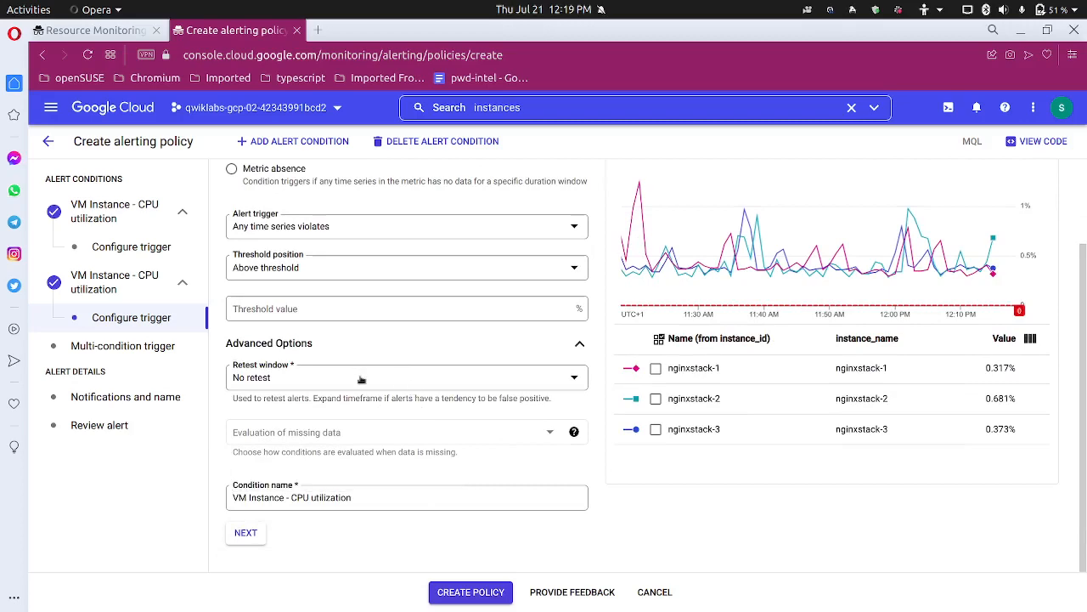
scroll(362, 381, up, 1)
scroll(360, 387, up, 2)
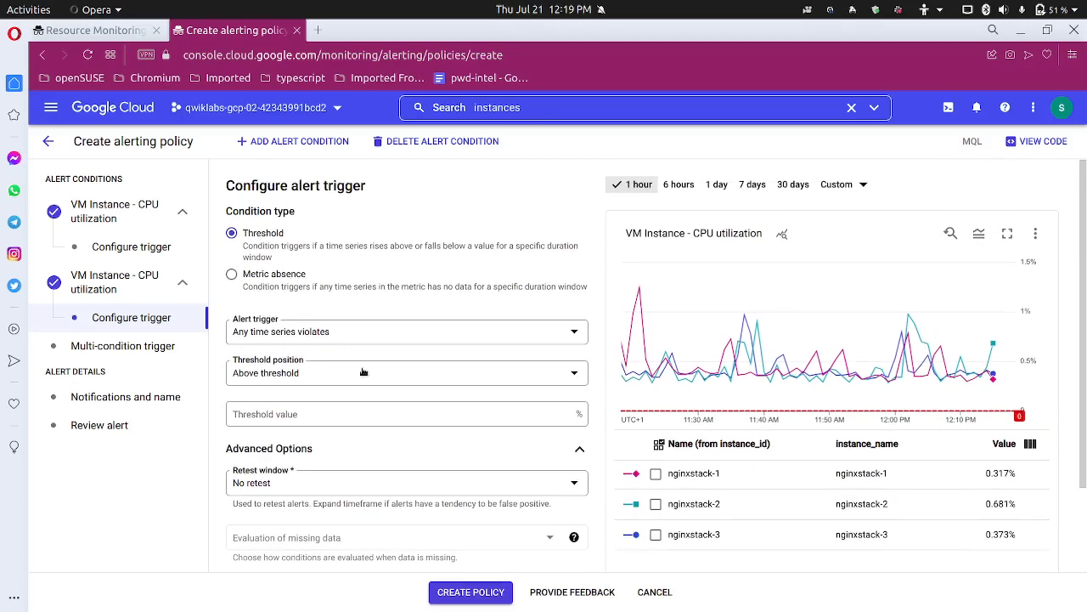
Read the lab instructions on creating the first and second alert conditions, including the rolling window and threshold settings
click(97, 30)
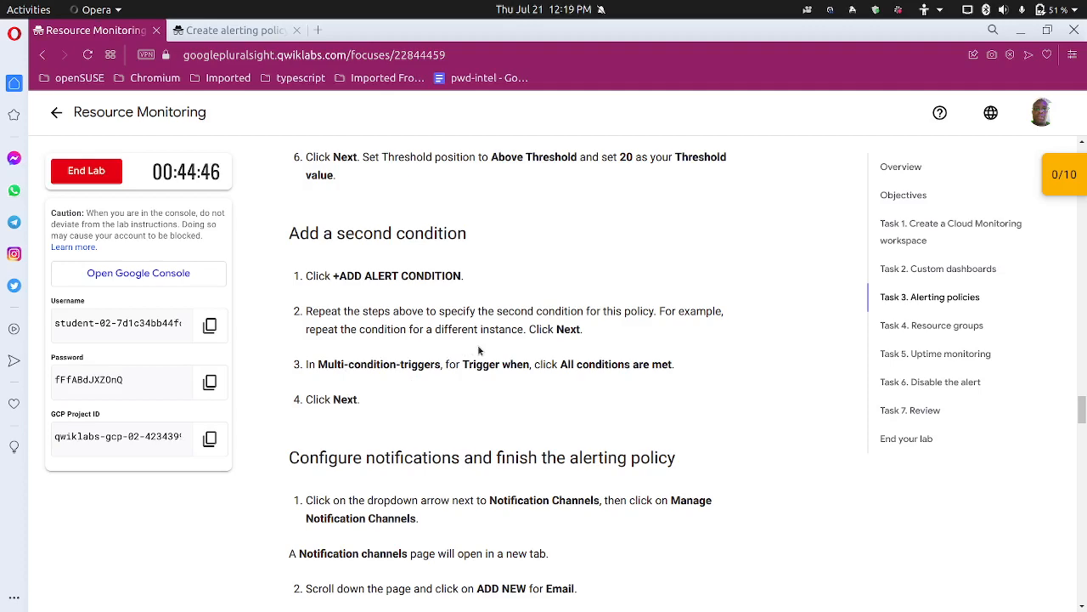
key(ctrl+Tab)
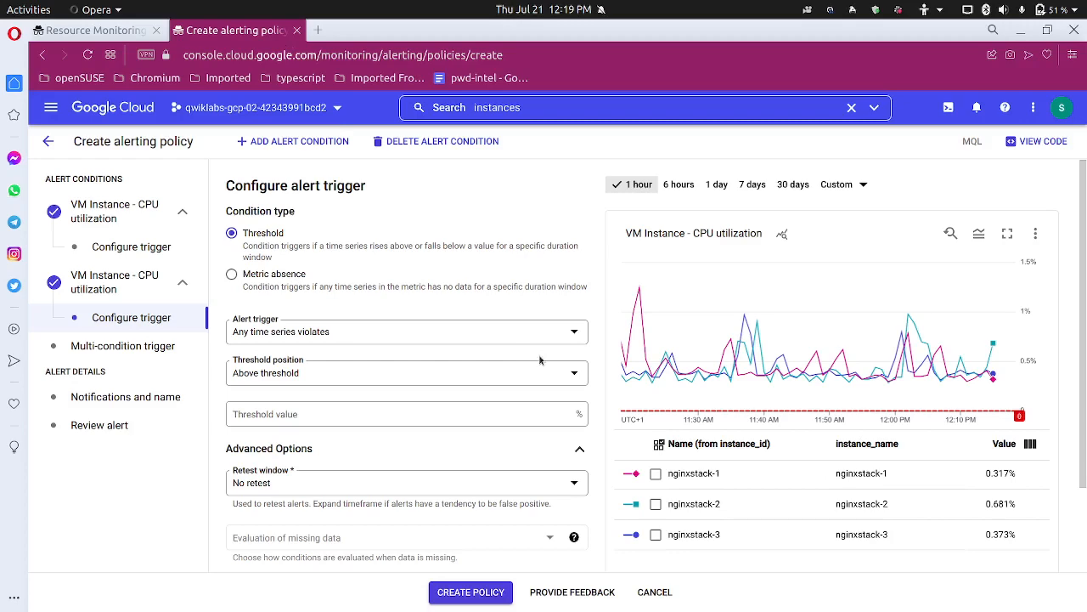
click(134, 31)
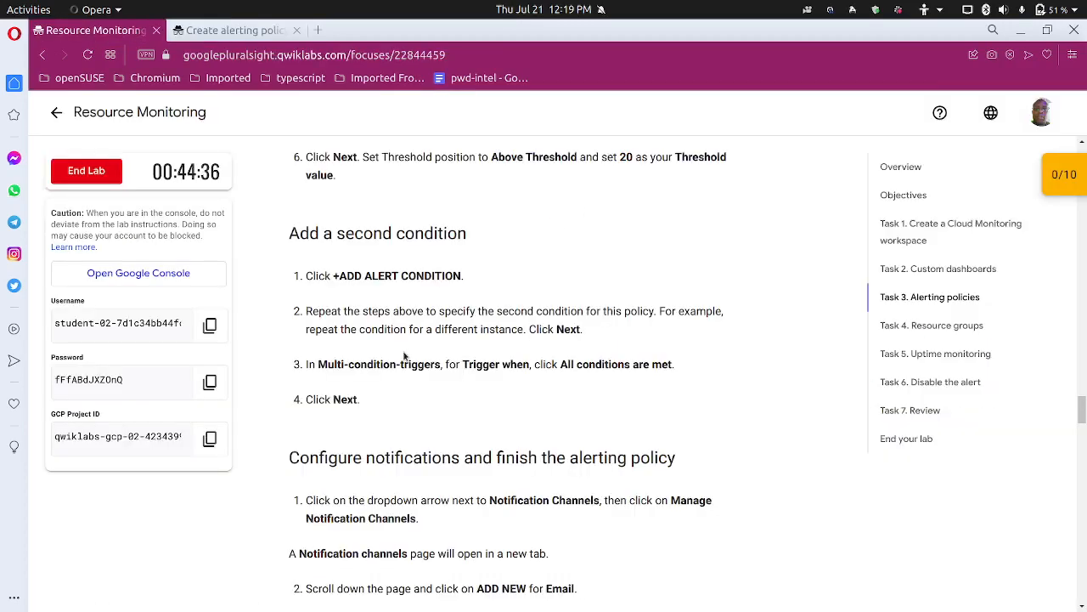
scroll(405, 356, up, 7)
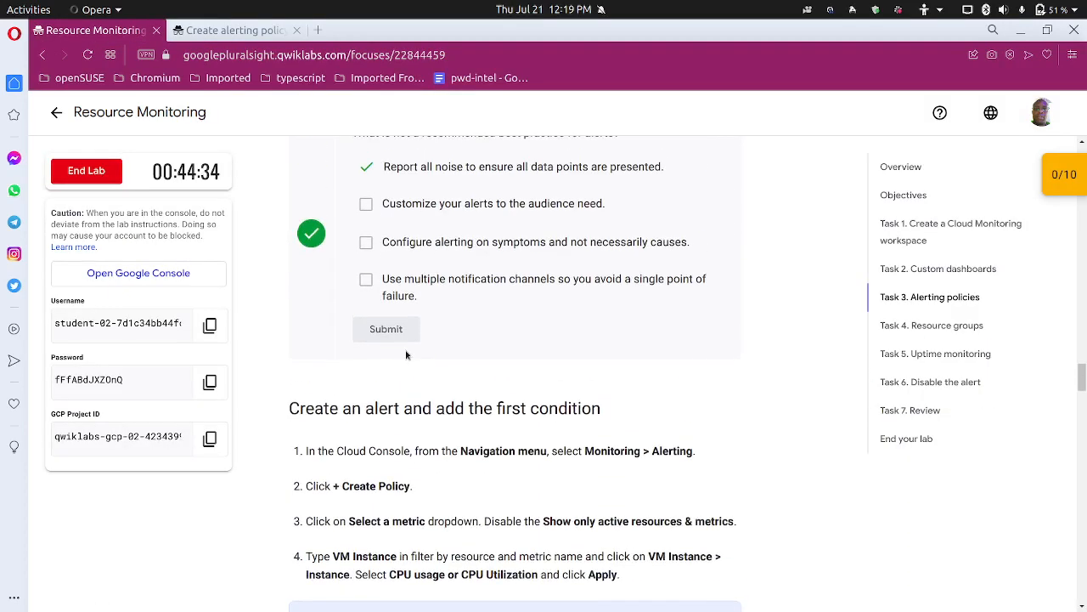
scroll(406, 355, down, 3)
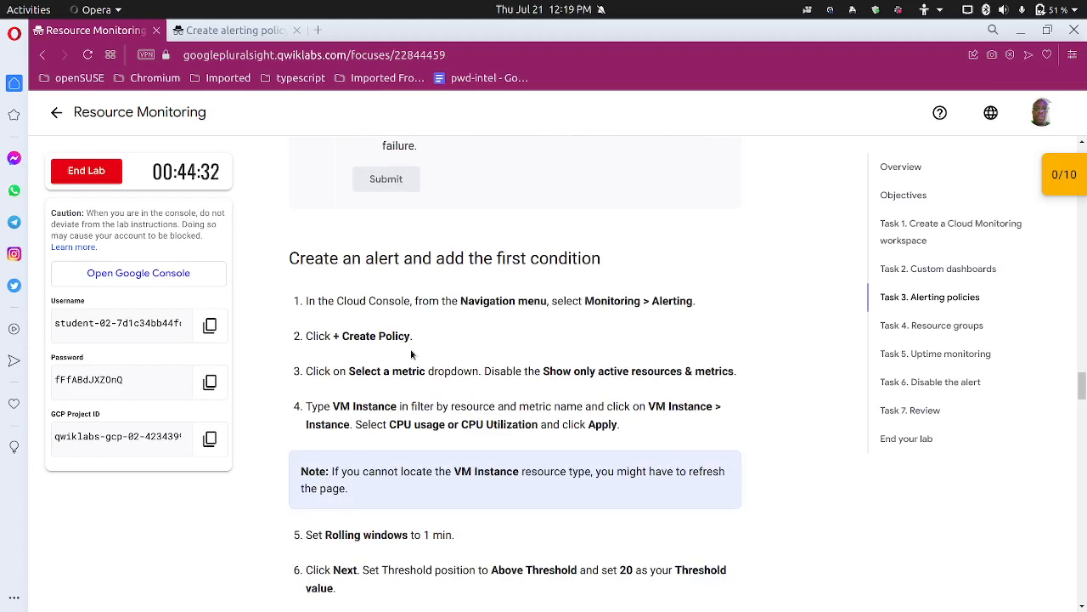
scroll(489, 388, down, 2)
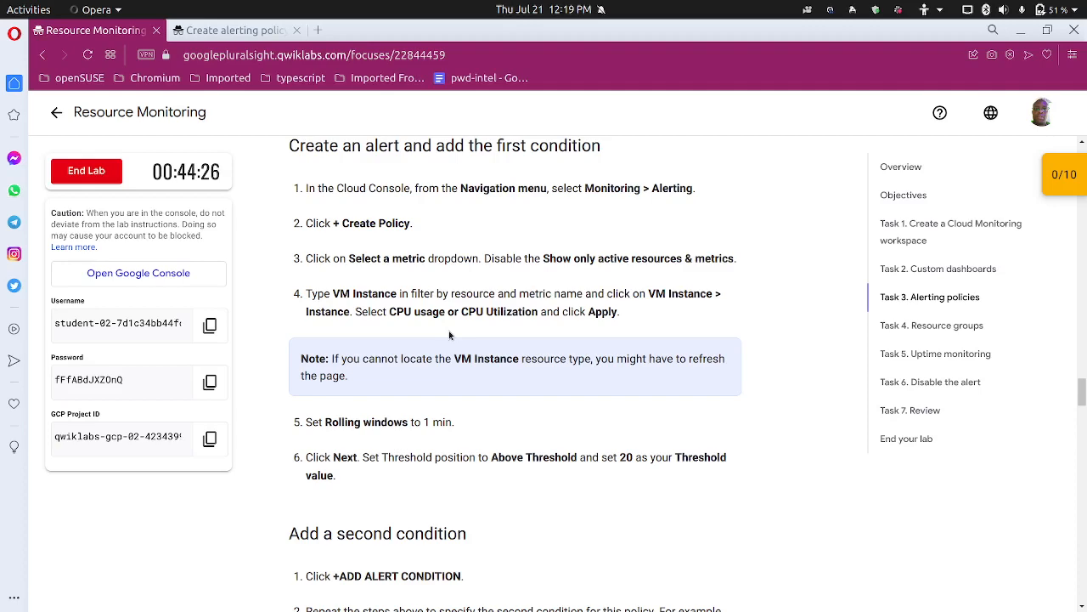
scroll(448, 330, down, 1)
scroll(433, 366, down, 1)
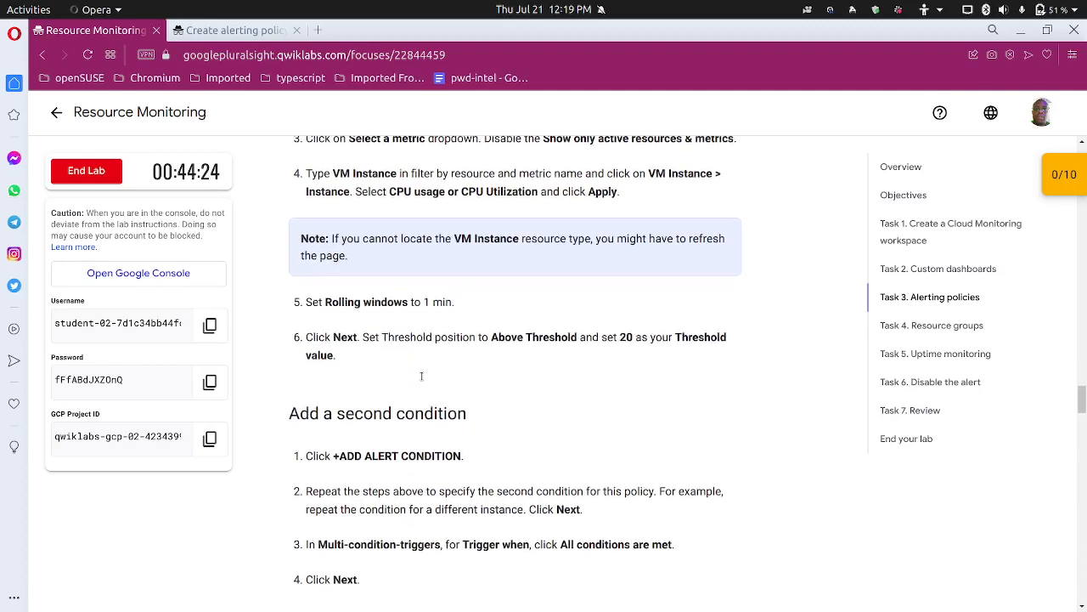
scroll(429, 358, down, 2)
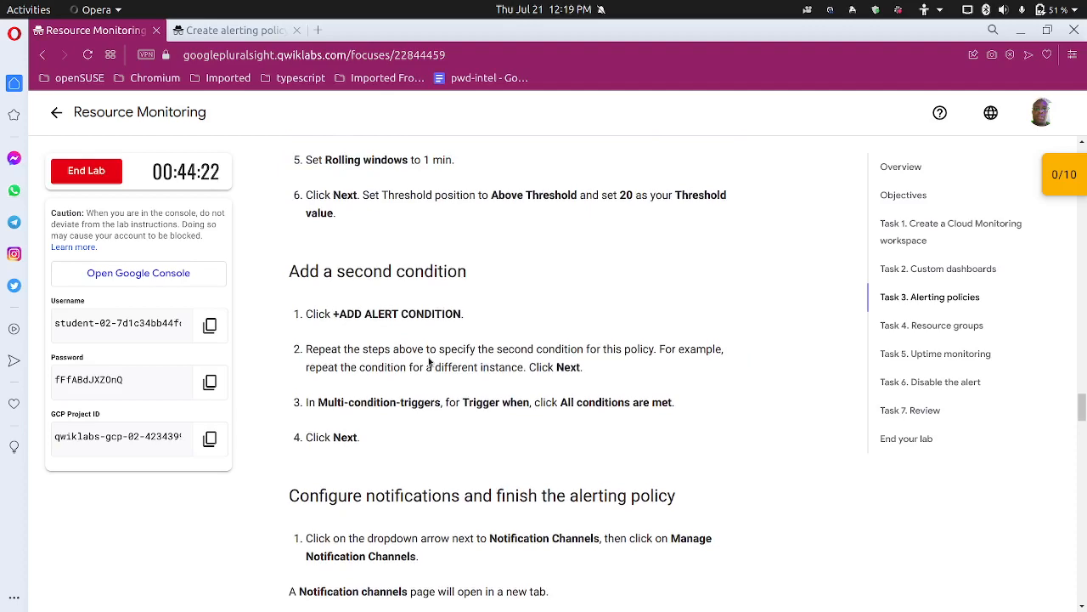
scroll(429, 358, down, 2)
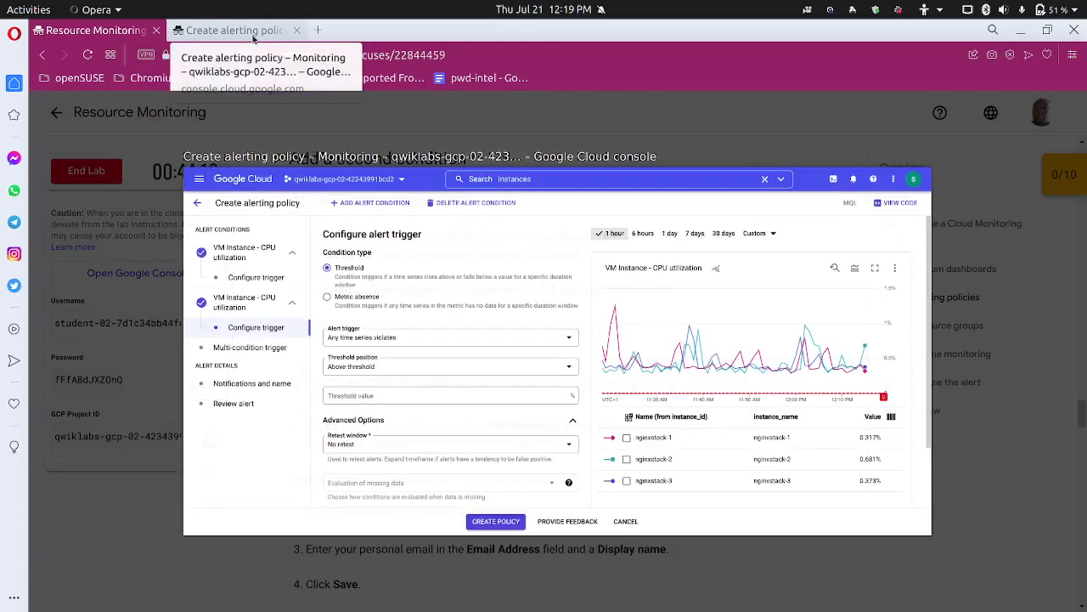
Return to the alerting policy and choose "Any time series violates" as the second condition's alert trigger
click(252, 38)
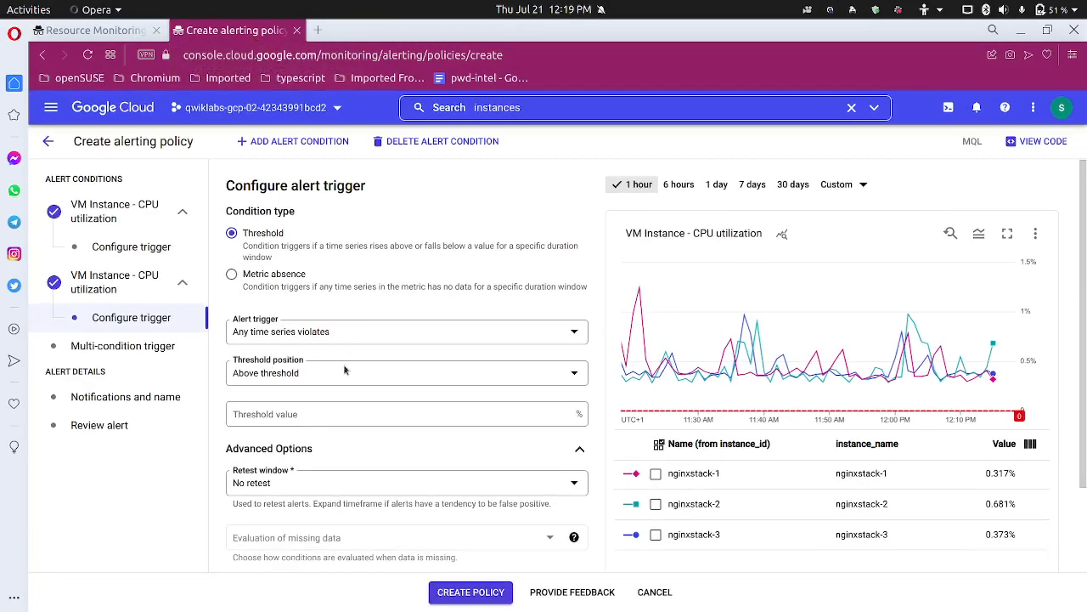
click(352, 334)
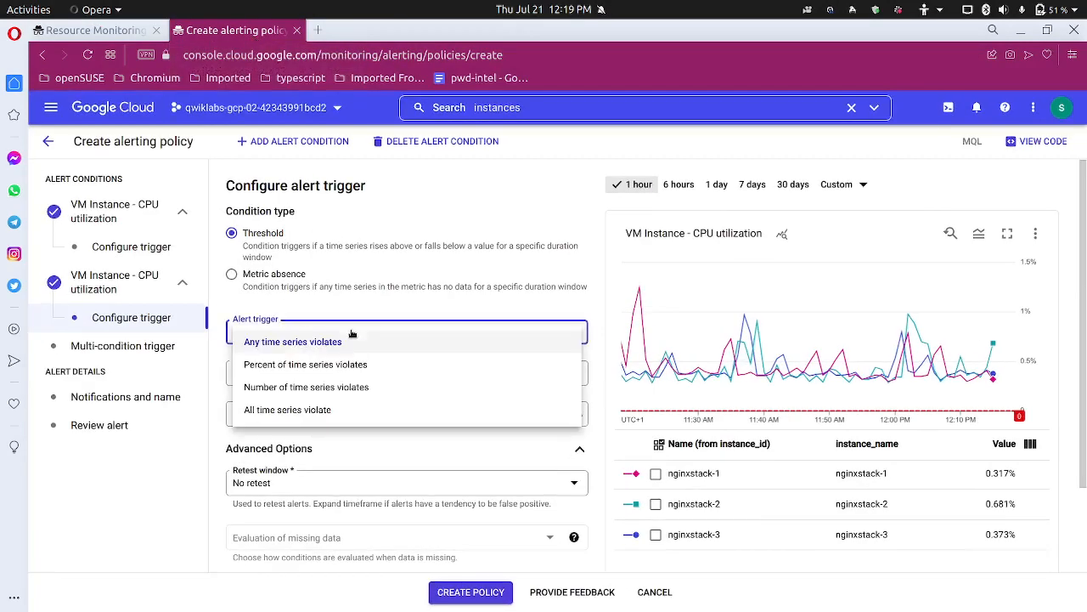
click(353, 341)
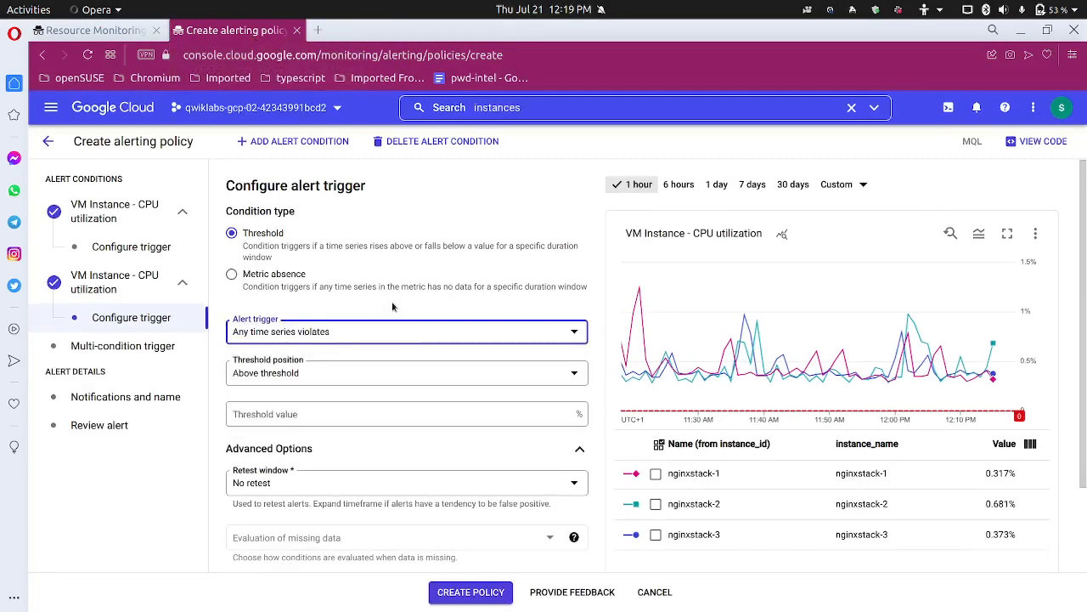
scroll(392, 303, down, 2)
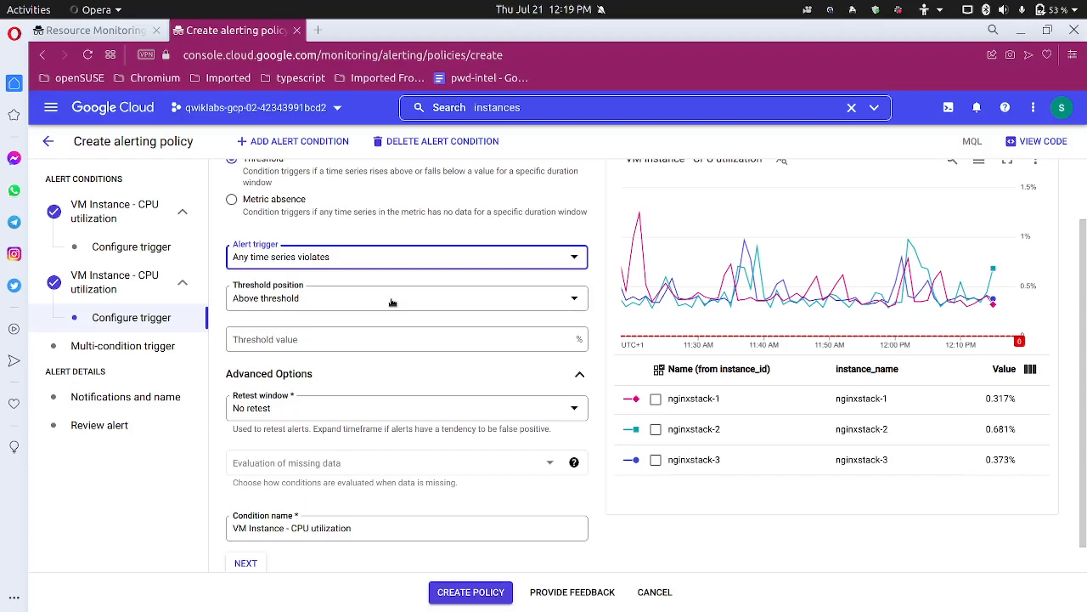
Check the lab's second-condition instructions and set the second condition's threshold position to "Above threshold"
click(124, 34)
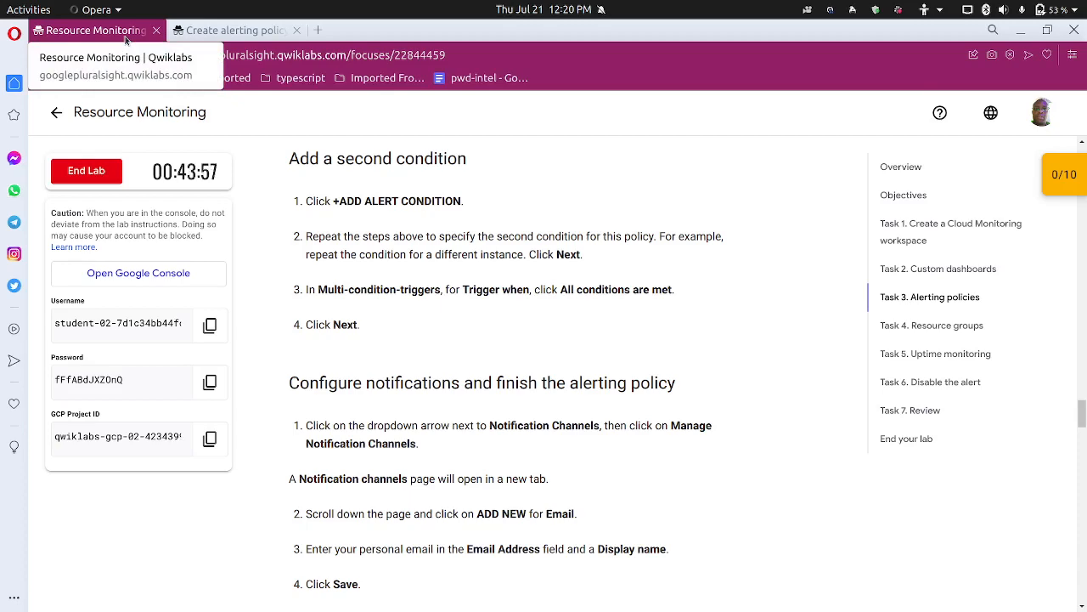
click(228, 30)
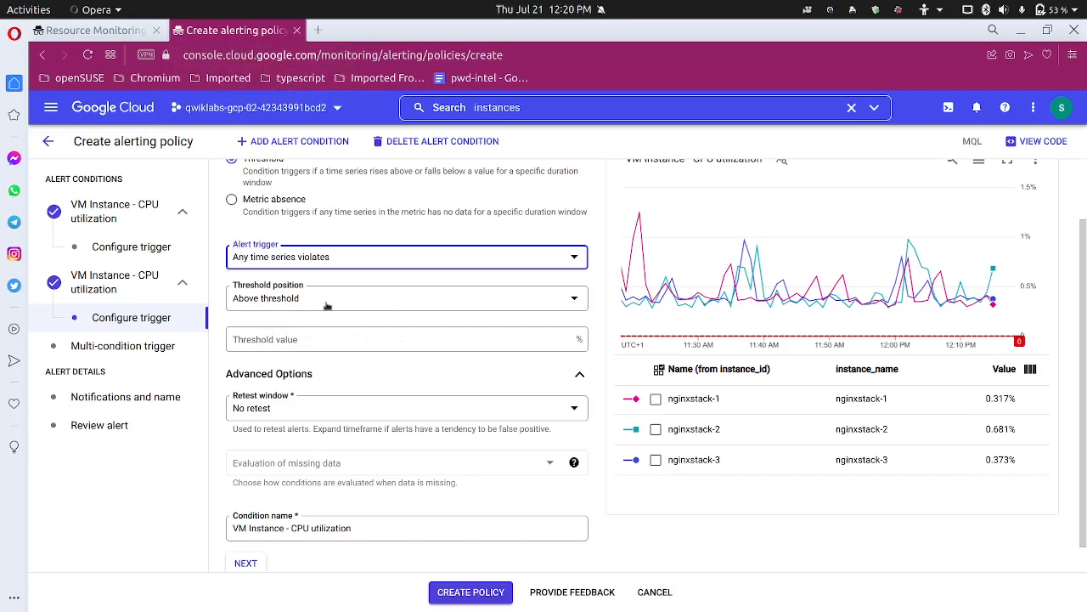
click(351, 256)
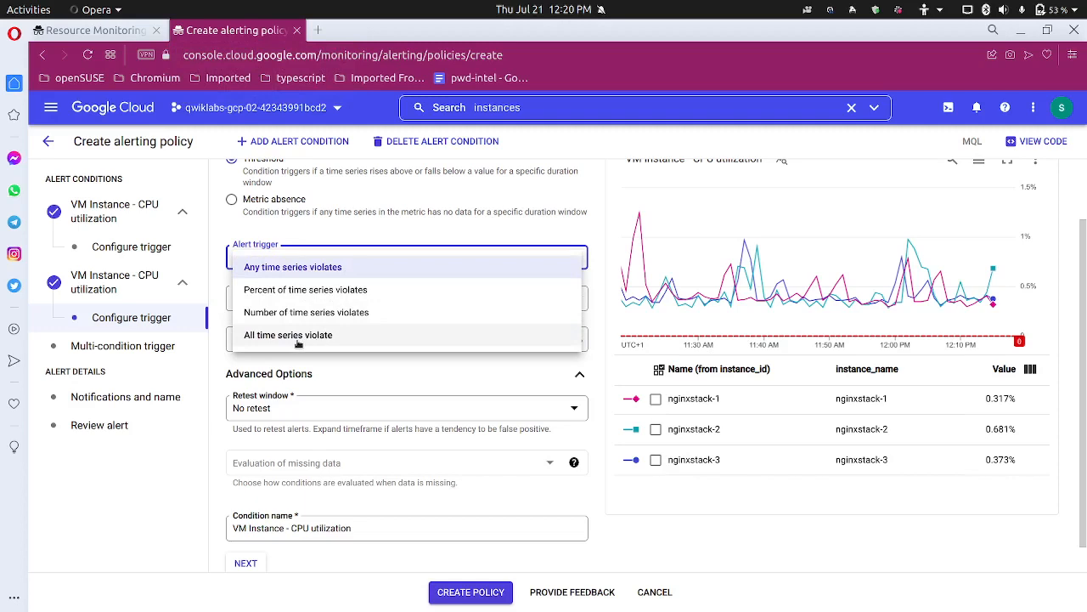
click(470, 254)
click(345, 304)
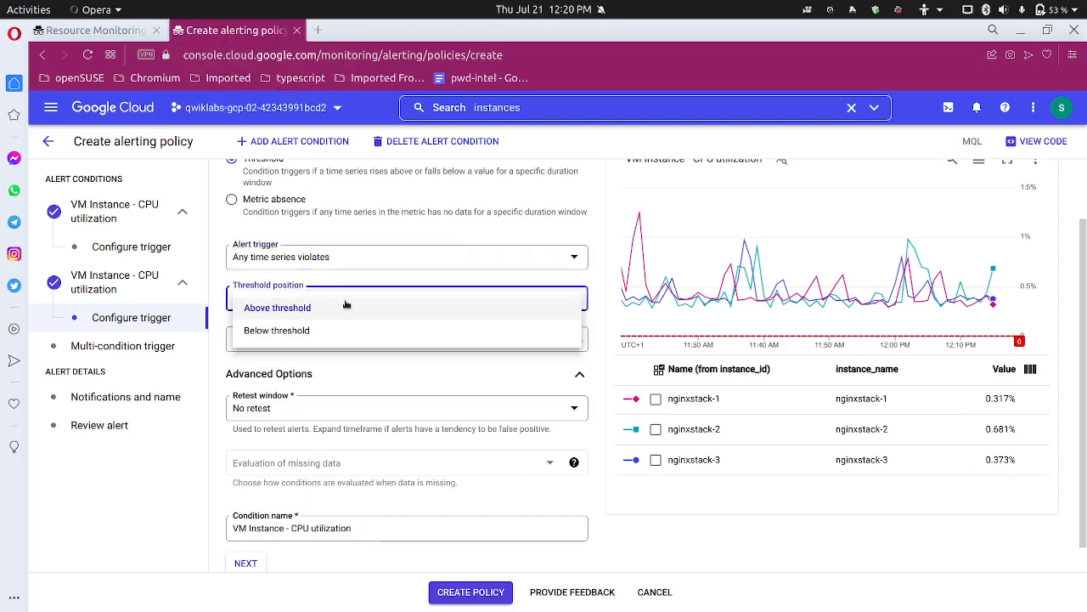
click(346, 307)
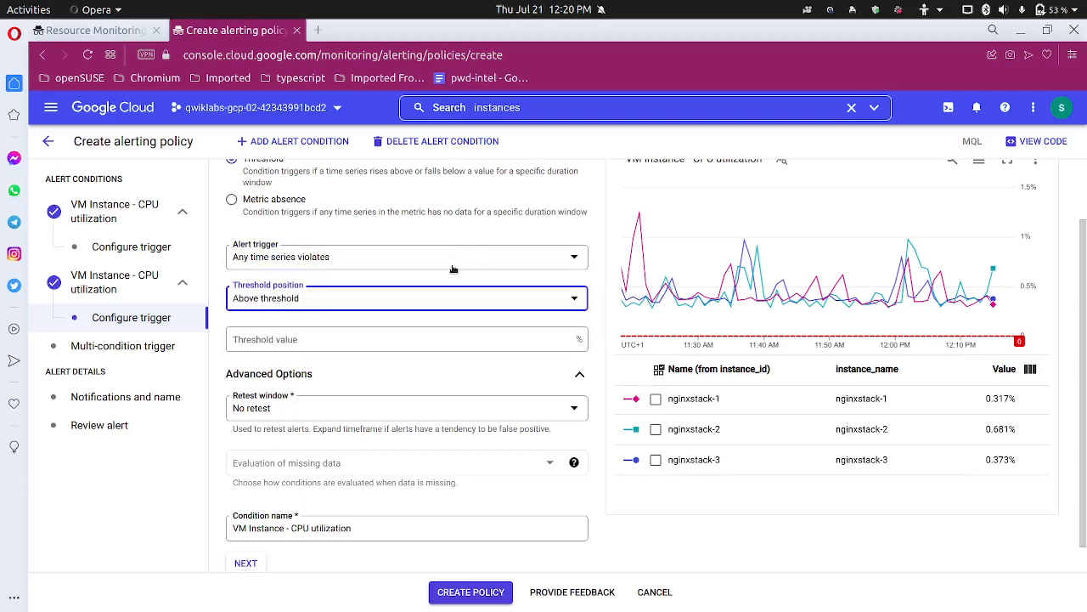
Review the available alert trigger options and recheck the threshold settings required by the lab instructions
scroll(452, 272, up, 2)
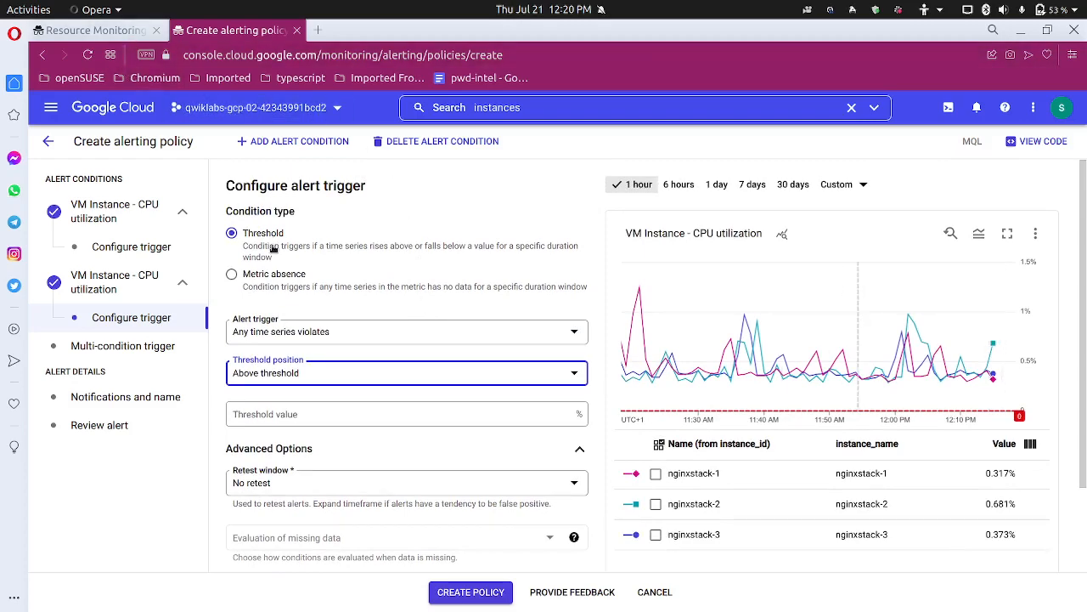
scroll(276, 253, down, 2)
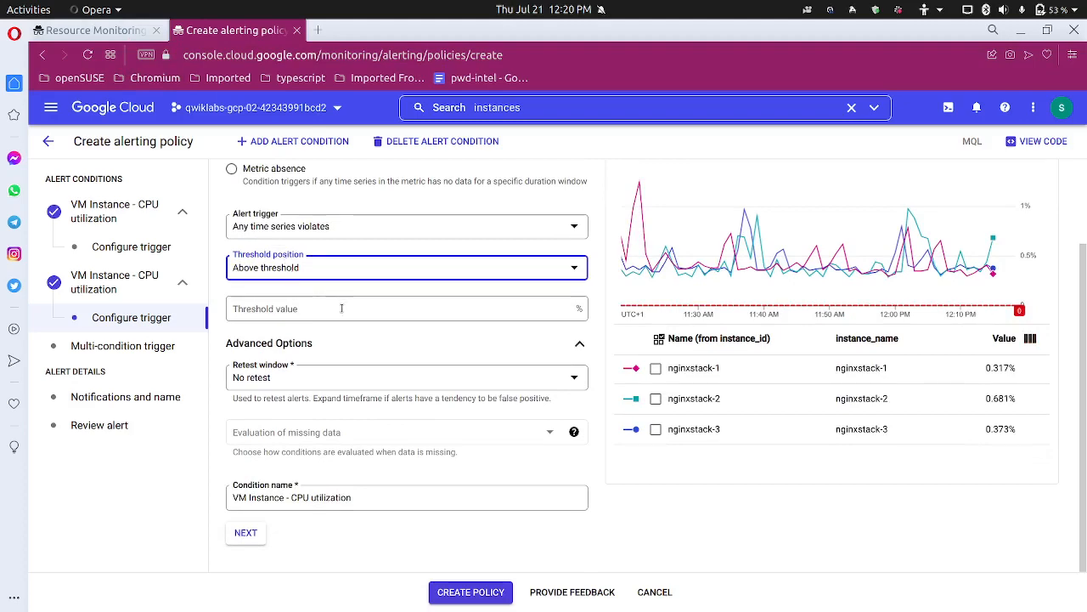
scroll(340, 308, up, 1)
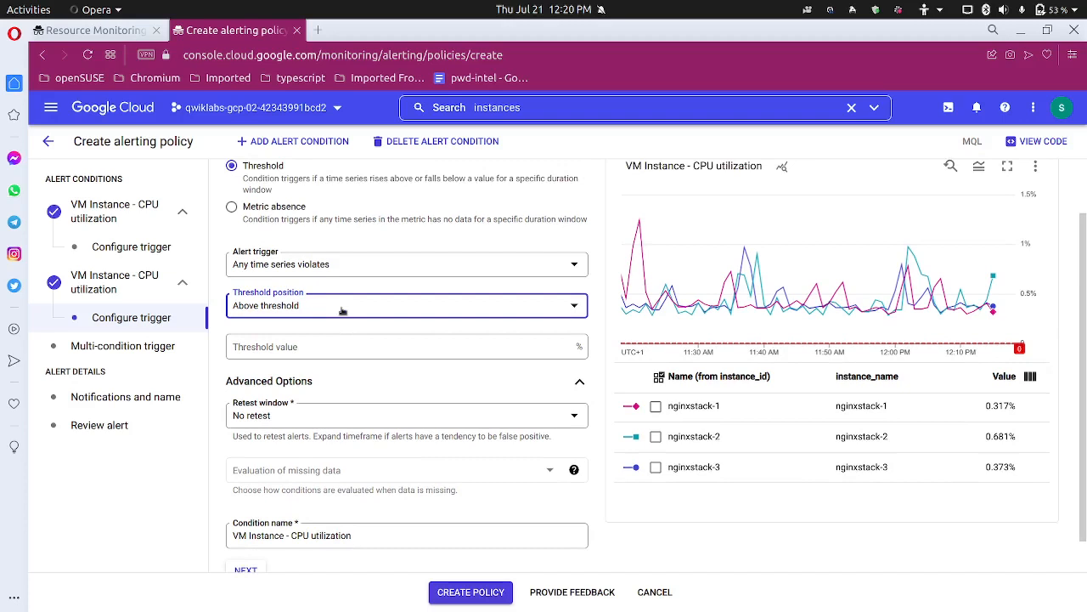
click(348, 264)
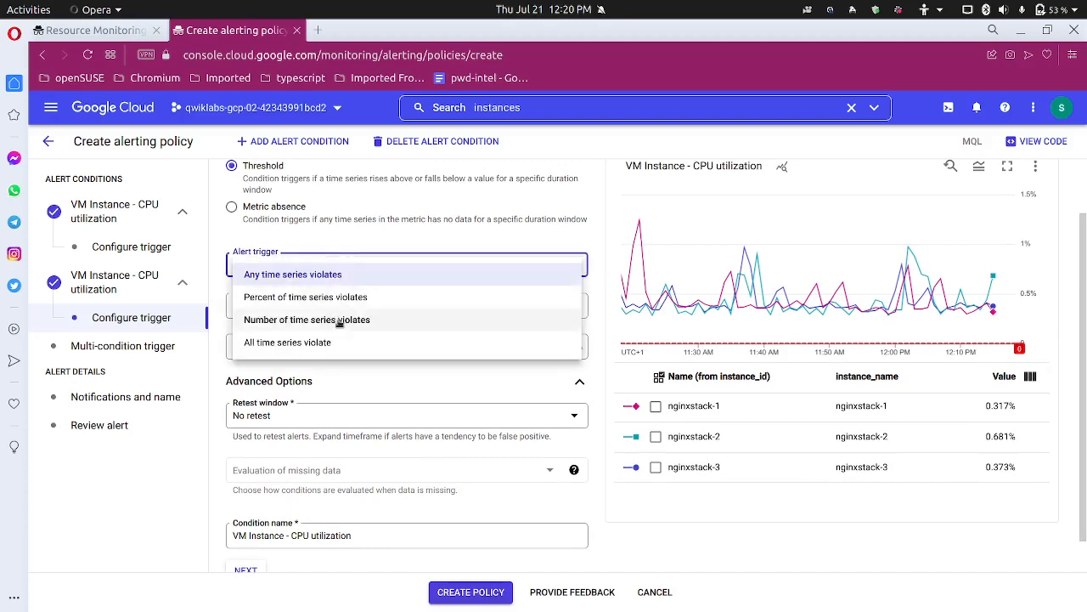
click(372, 231)
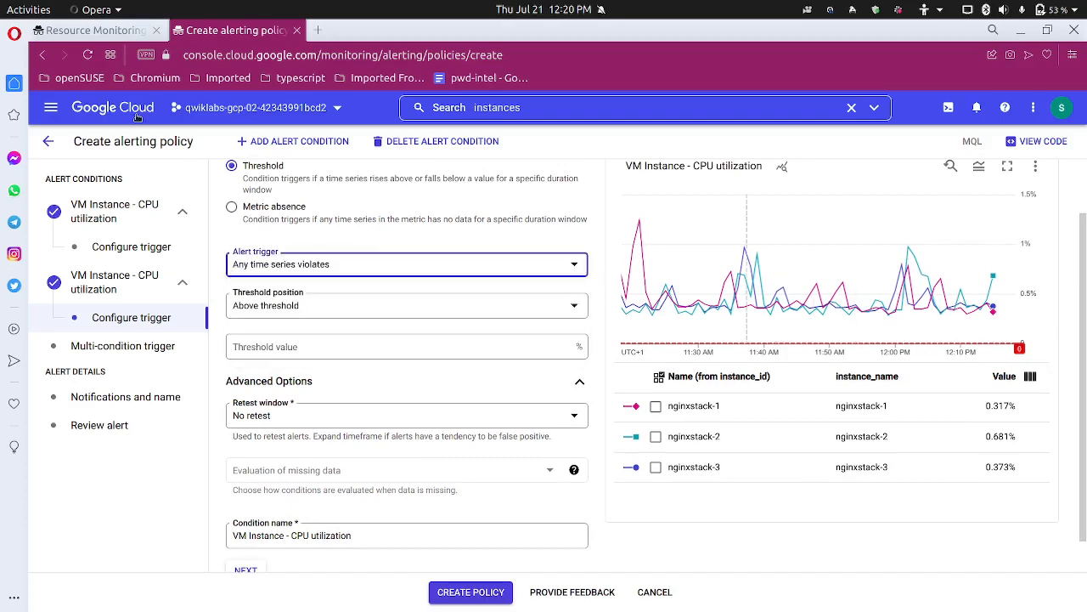
click(93, 30)
scroll(358, 323, up, 4)
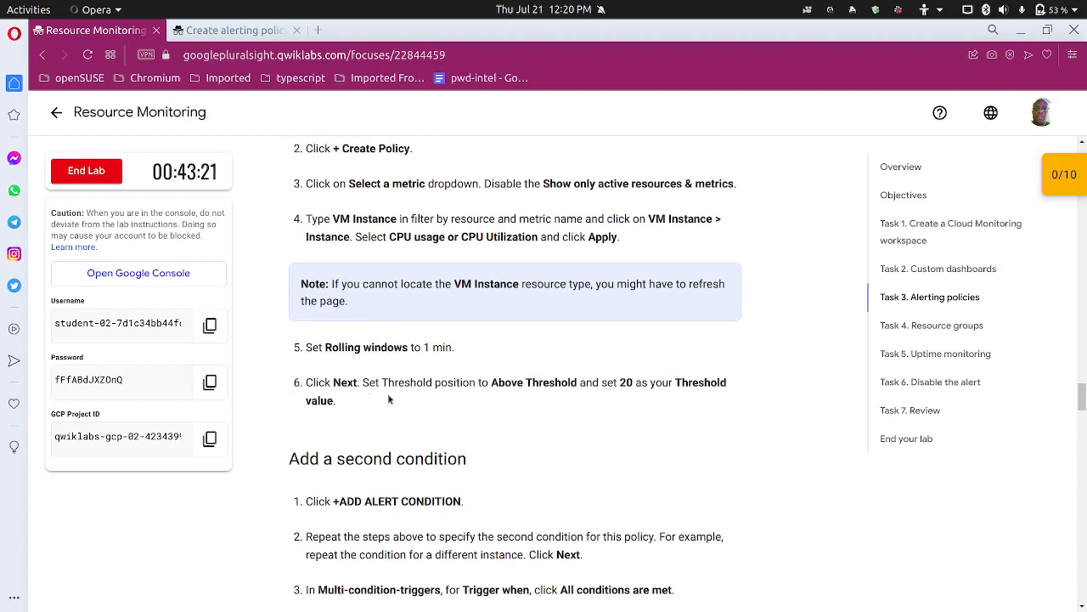
scroll(509, 393, down, 1)
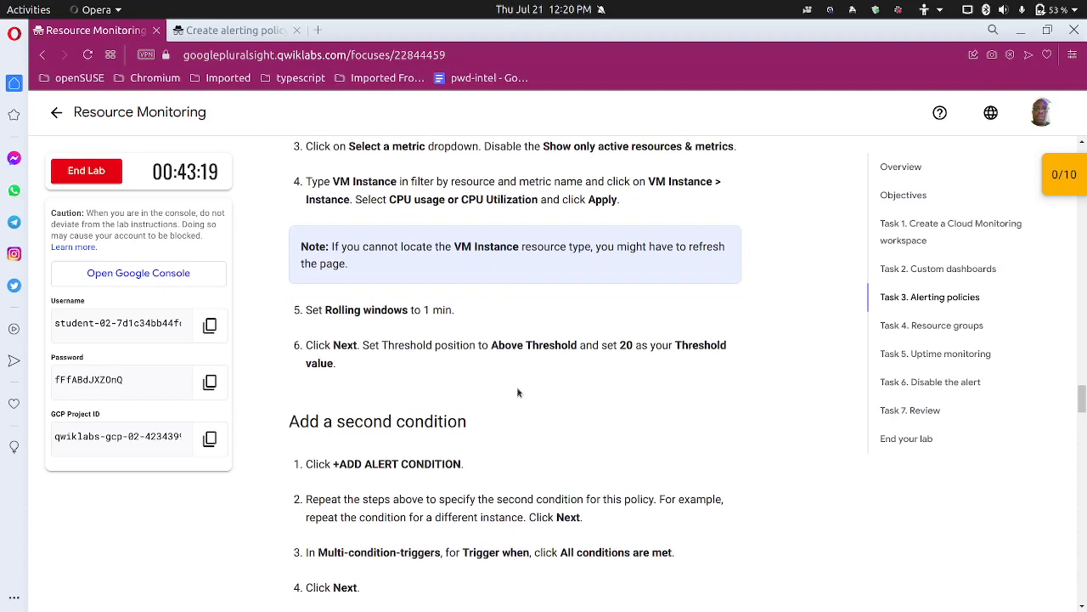
scroll(518, 393, down, 1)
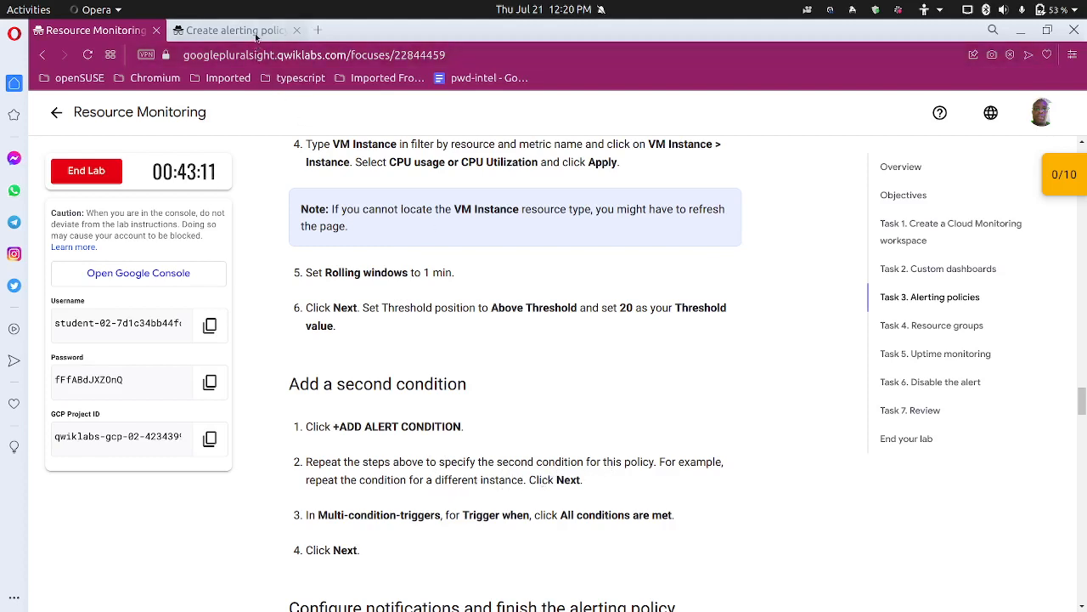
mouse_move(255, 33)
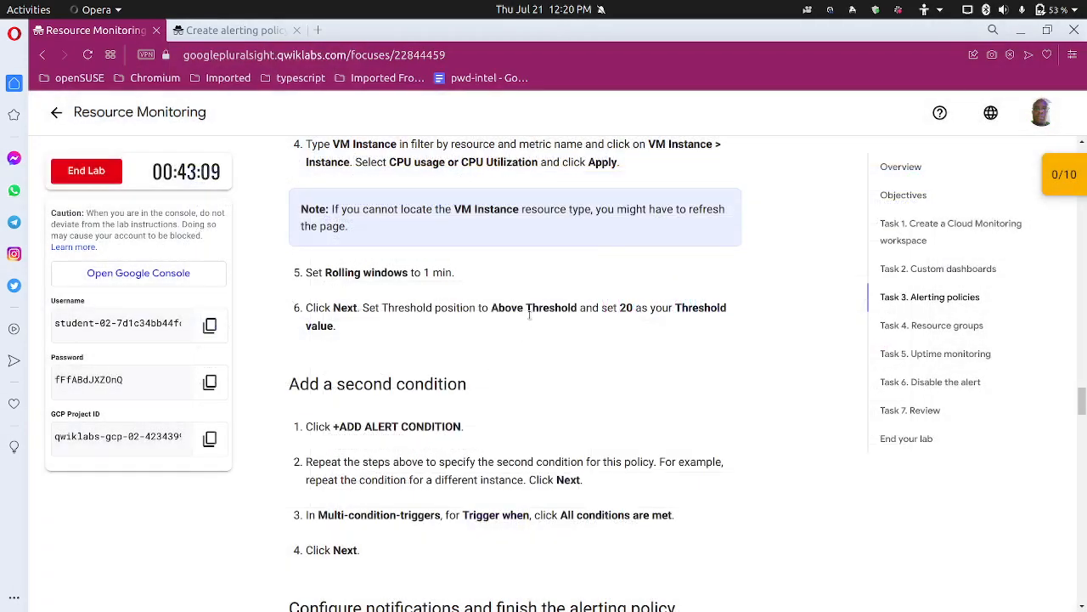
In the policy's second condition, select "Any time series violates" as the alert trigger and set the threshold value to 20%
click(285, 33)
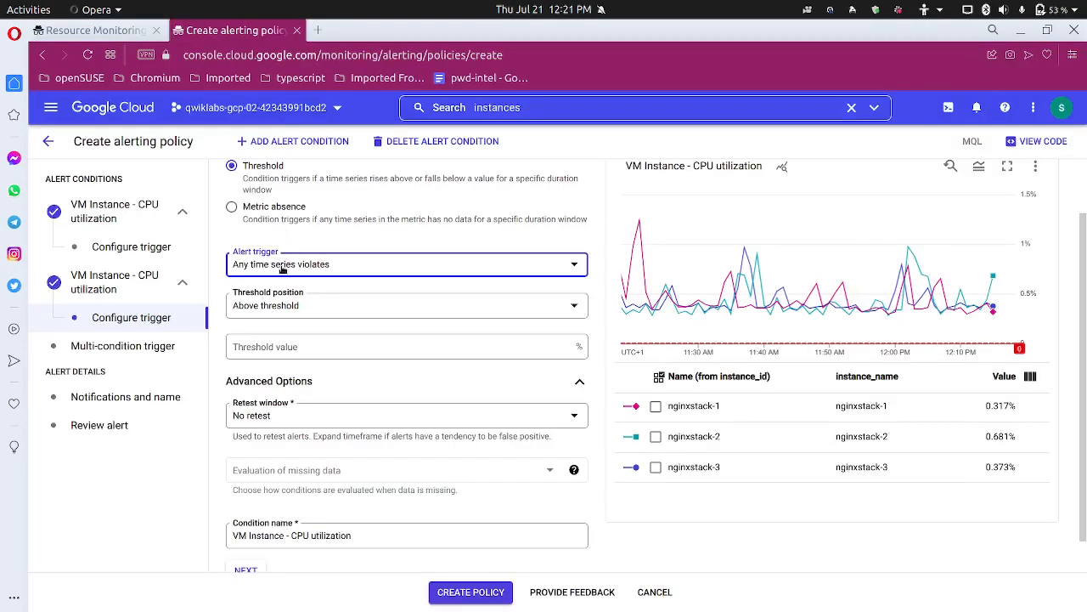
click(283, 269)
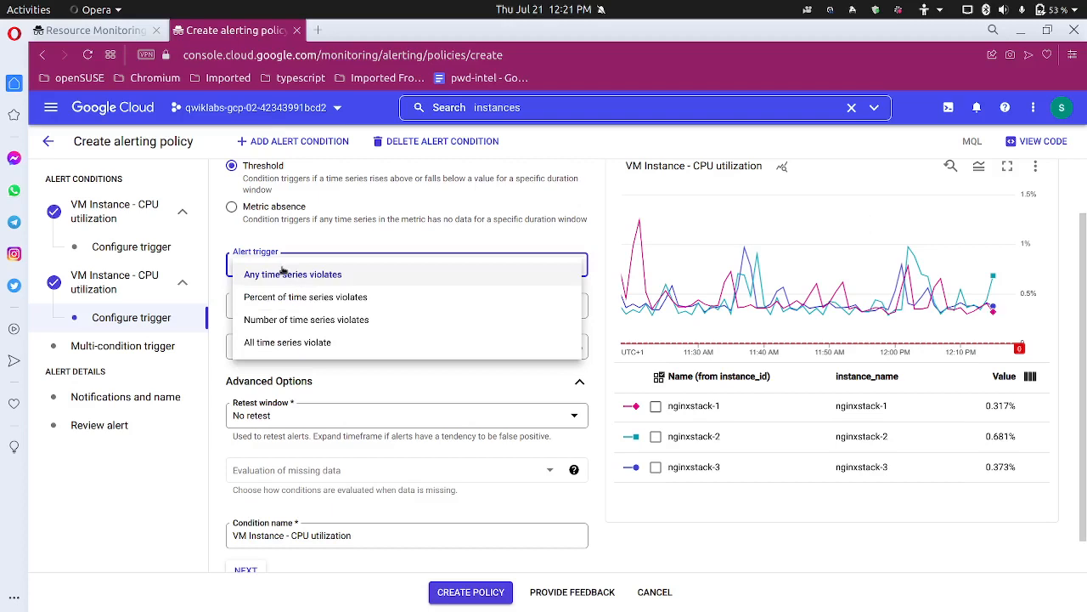
click(284, 272)
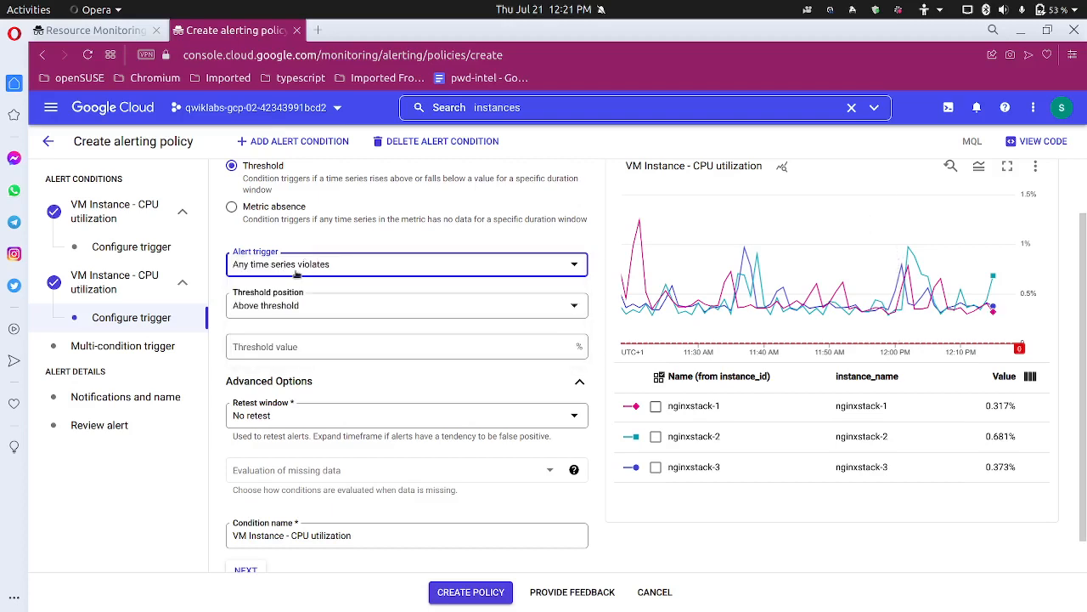
click(296, 347)
text(20)
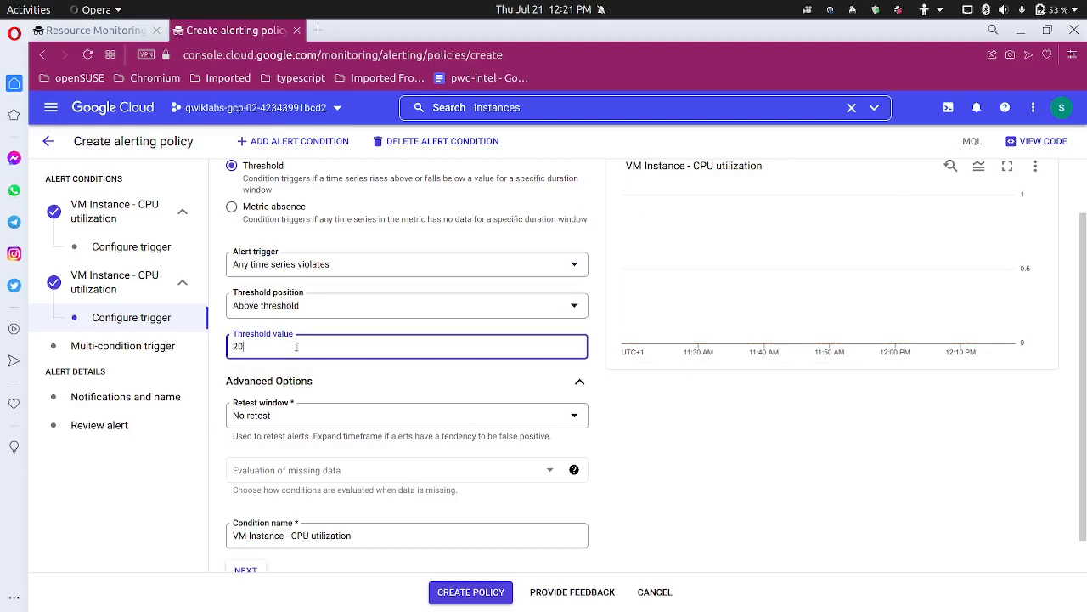
Complete the second condition, check the lab's instructions, and set the multi-condition trigger to "All conditions are met"
scroll(307, 501, down, 1)
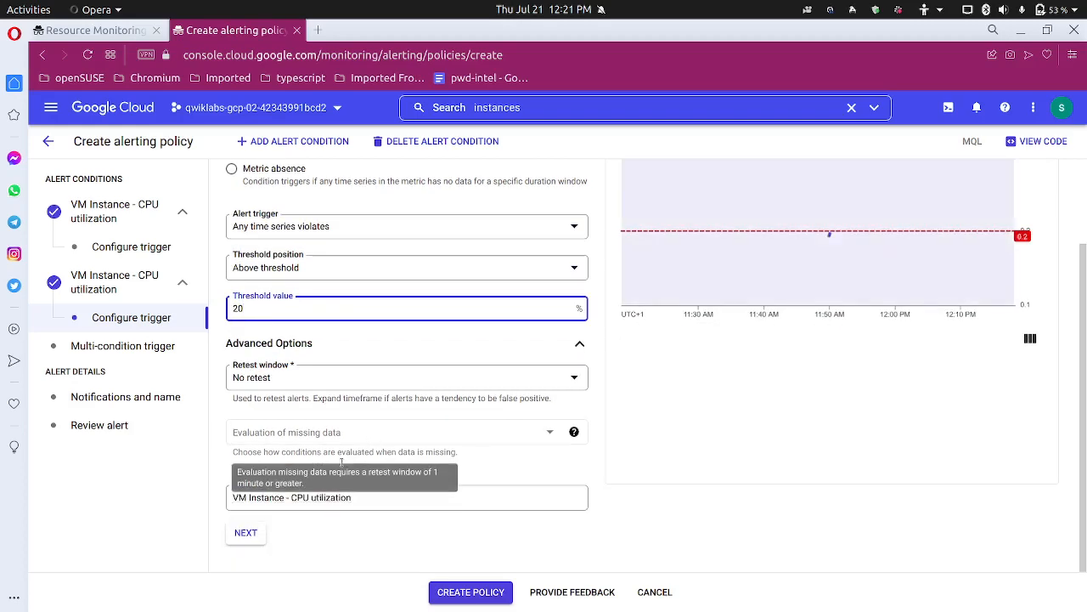
click(248, 532)
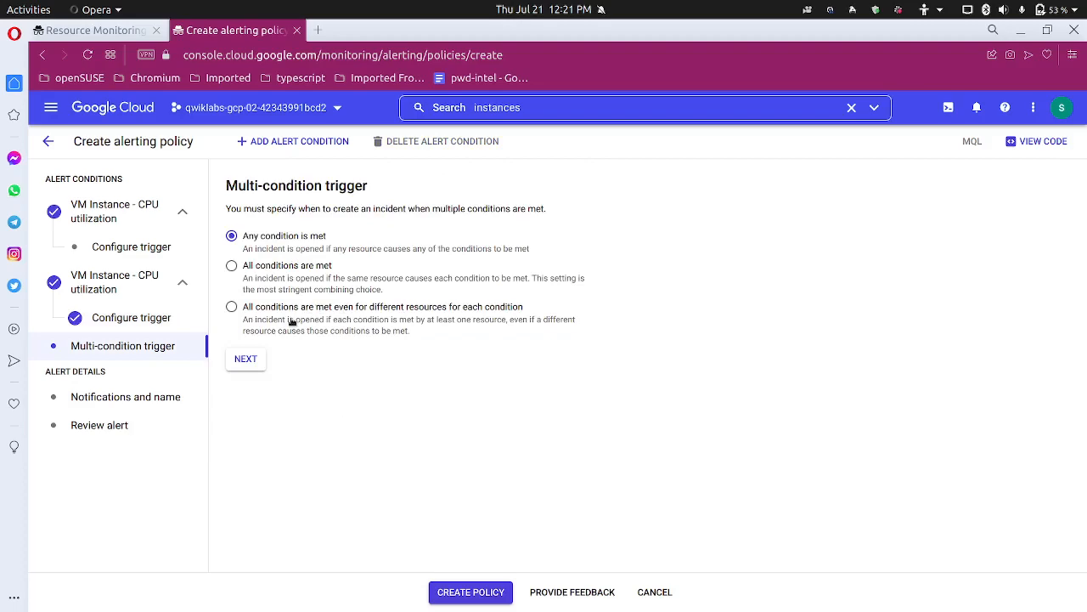
click(95, 30)
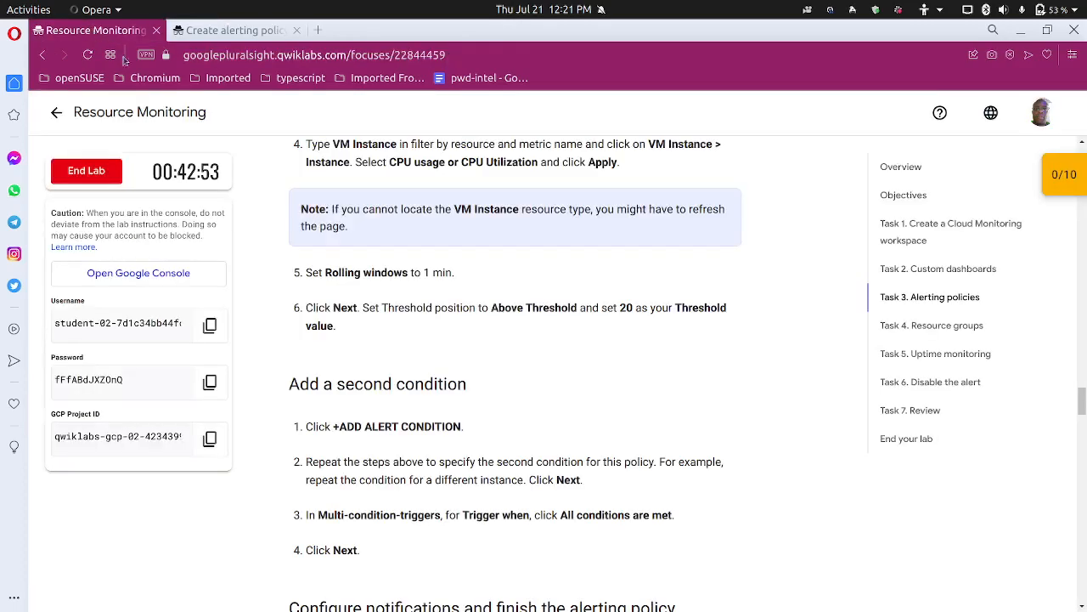
scroll(359, 340, down, 2)
scroll(363, 345, up, 1)
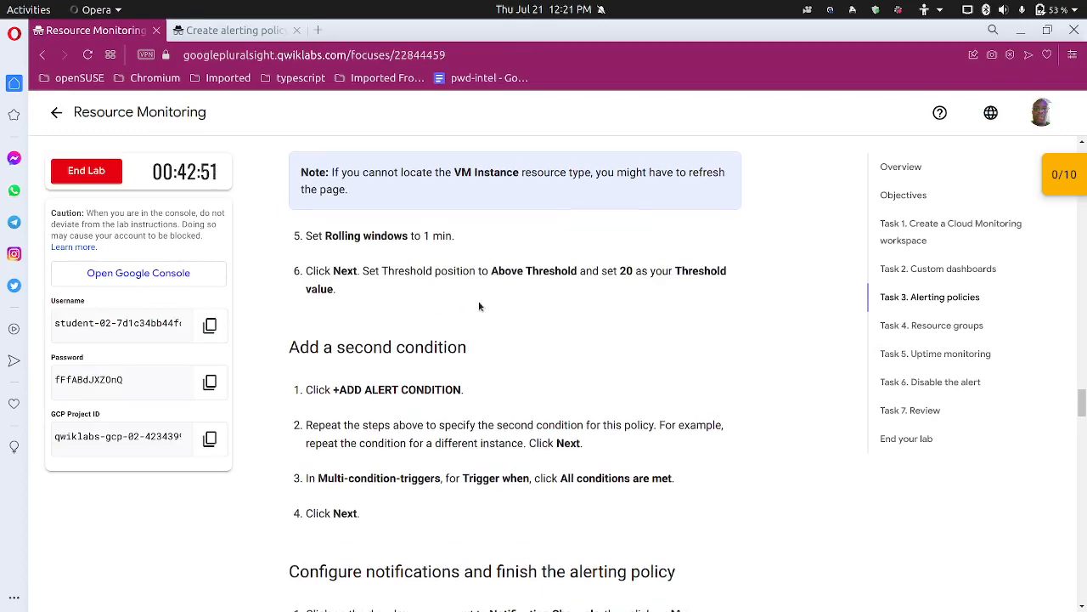
scroll(479, 306, up, 1)
scroll(479, 306, down, 3)
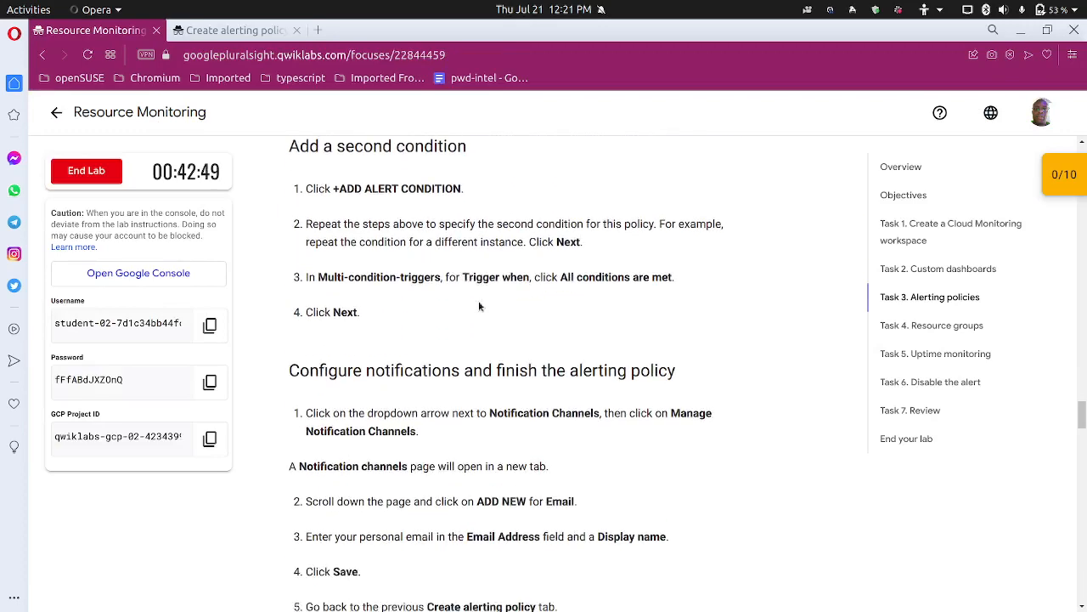
scroll(479, 306, down, 1)
click(248, 32)
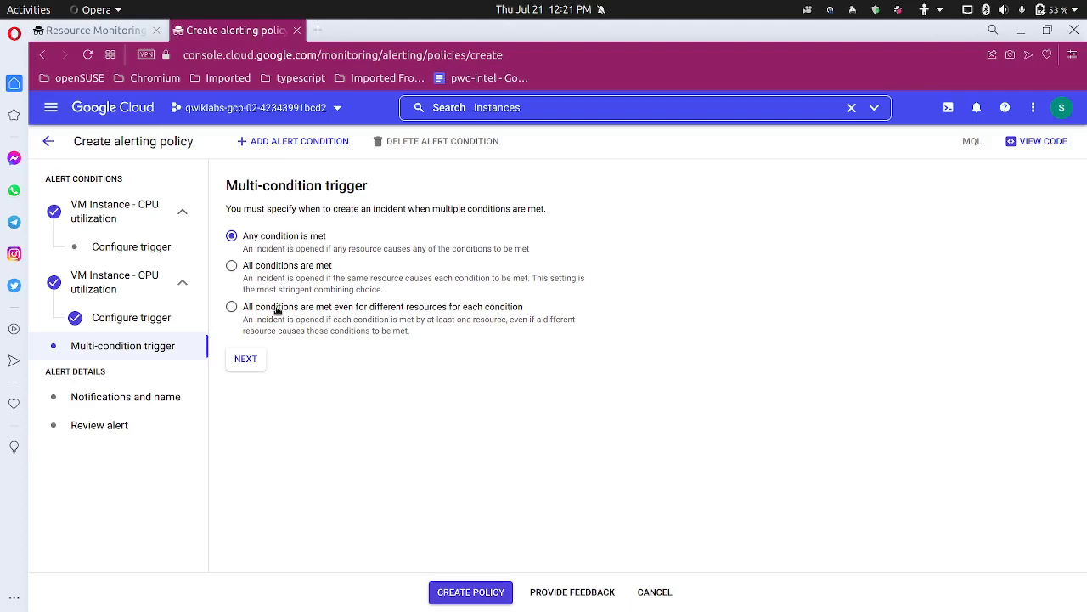
click(289, 268)
Recheck the lab's multi-condition instructions and continue to the policy's notification and name settings
click(106, 33)
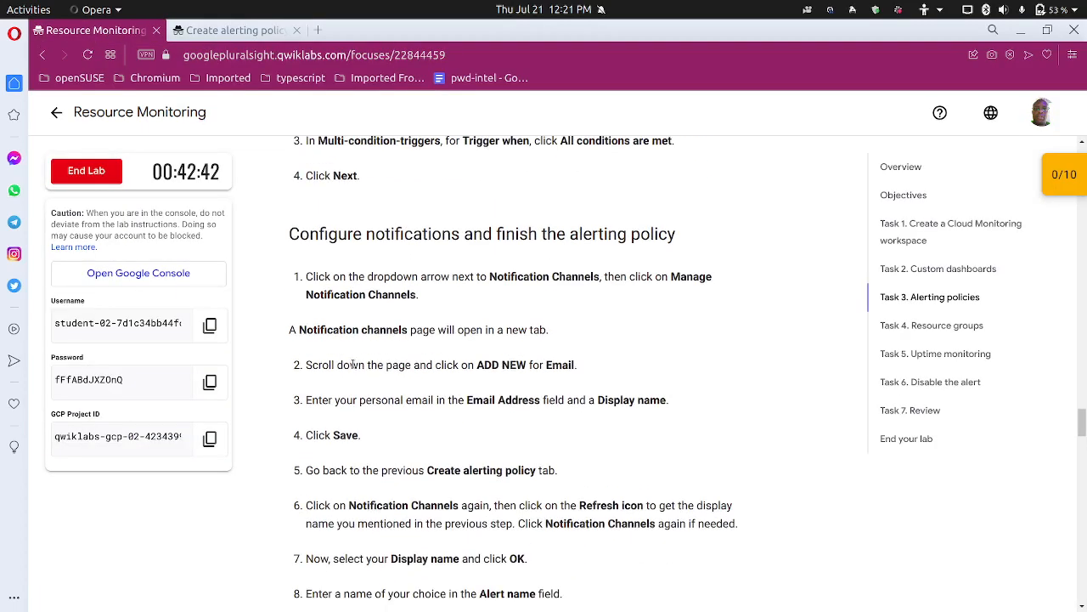
scroll(353, 361, up, 1)
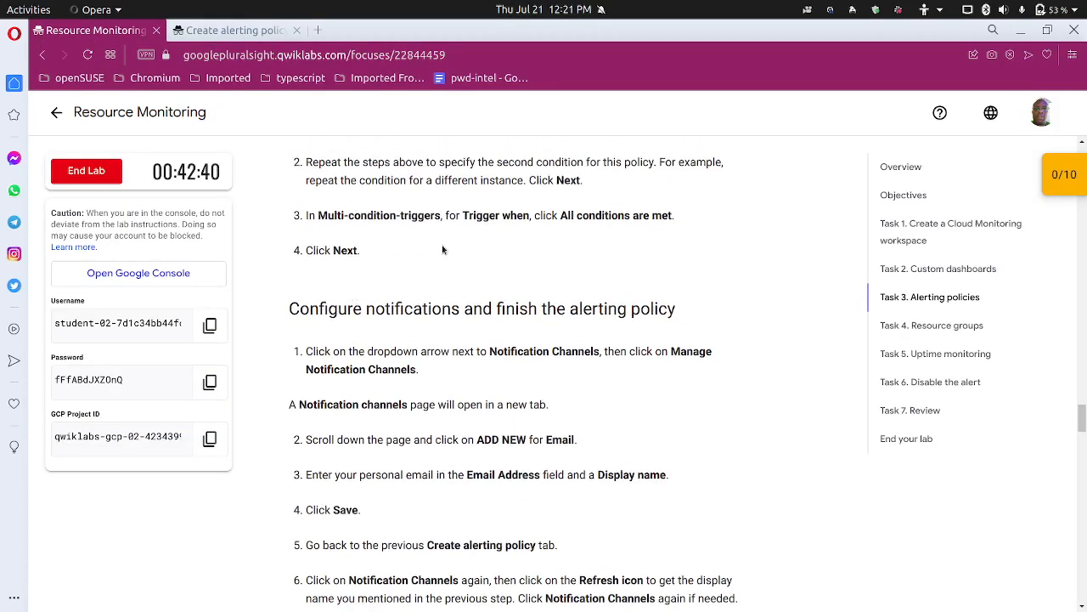
click(268, 33)
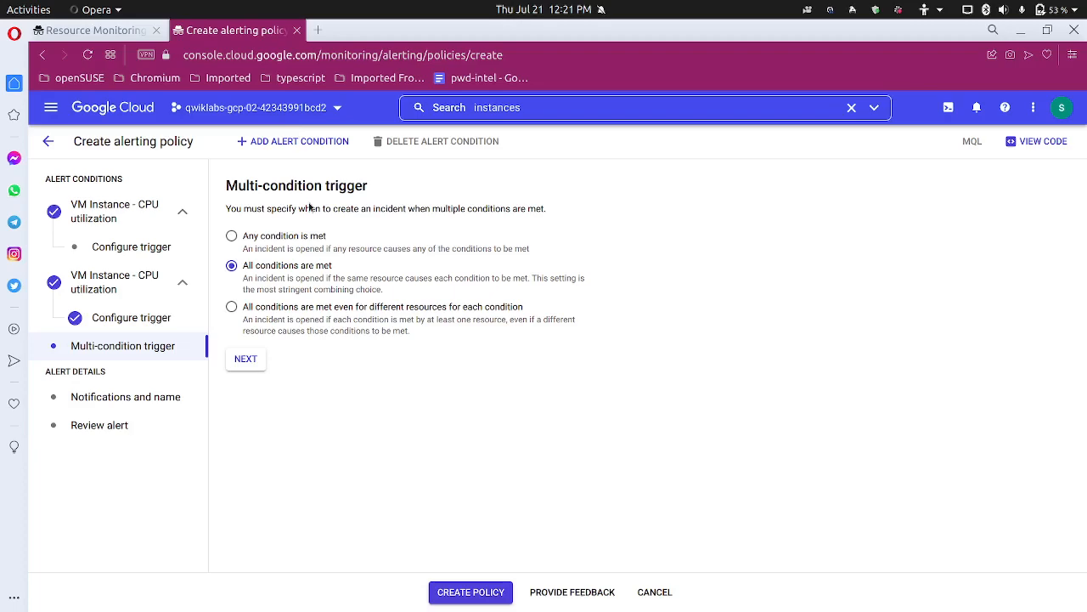
click(245, 359)
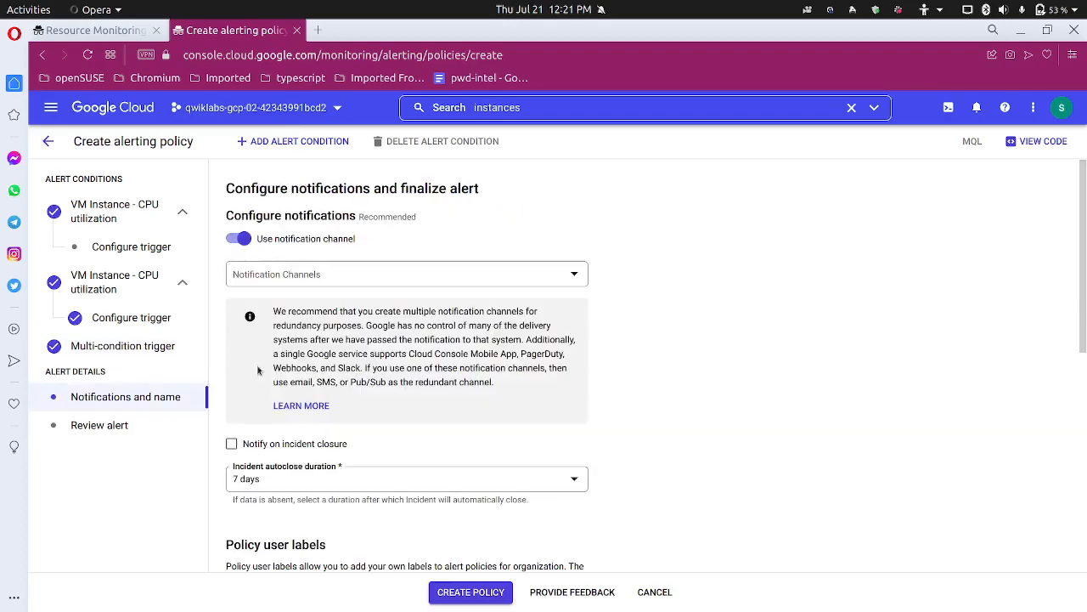
Check the lab's notification instructions and open the notification channel management page from the alerting policy
click(96, 32)
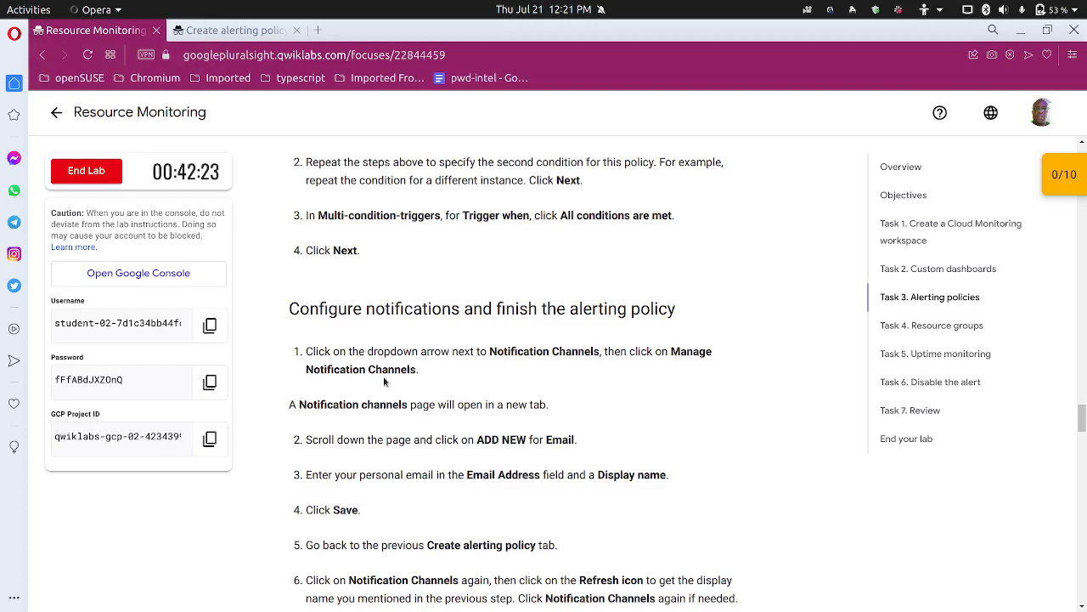
scroll(384, 374, down, 2)
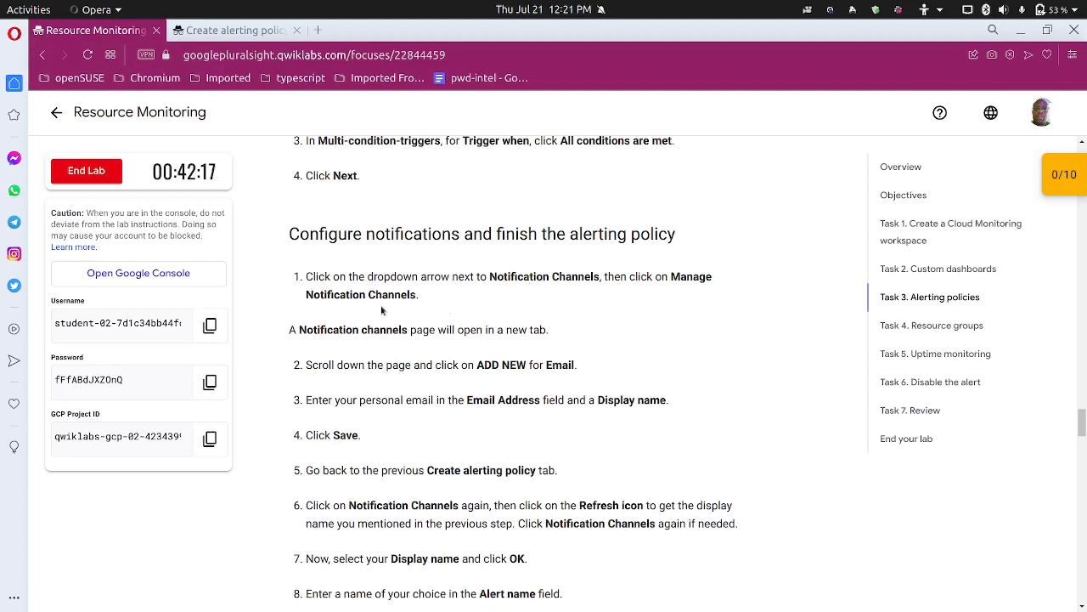
click(215, 32)
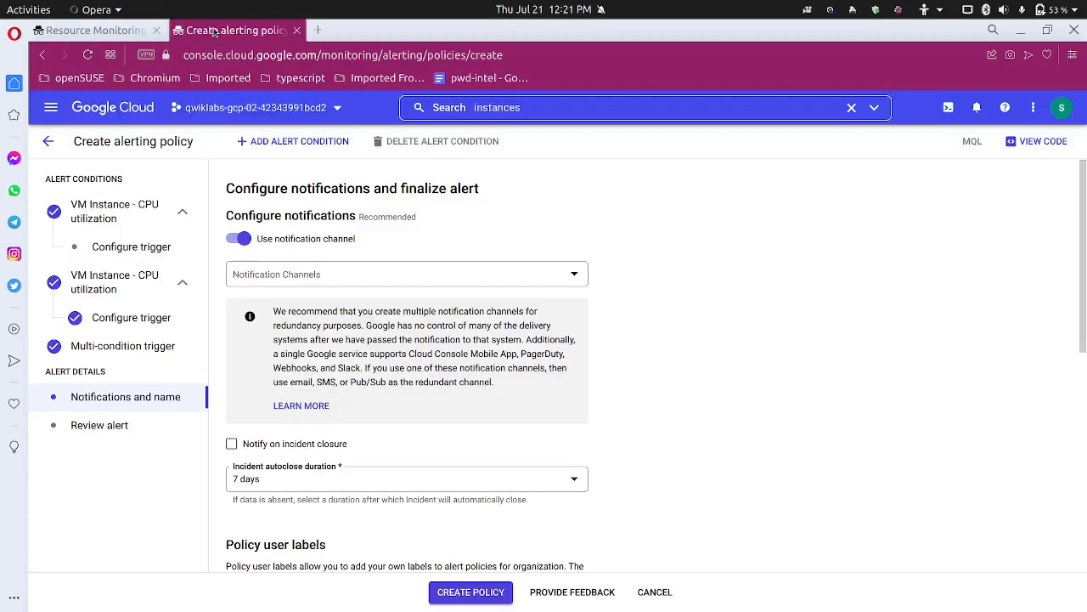
click(407, 282)
click(445, 324)
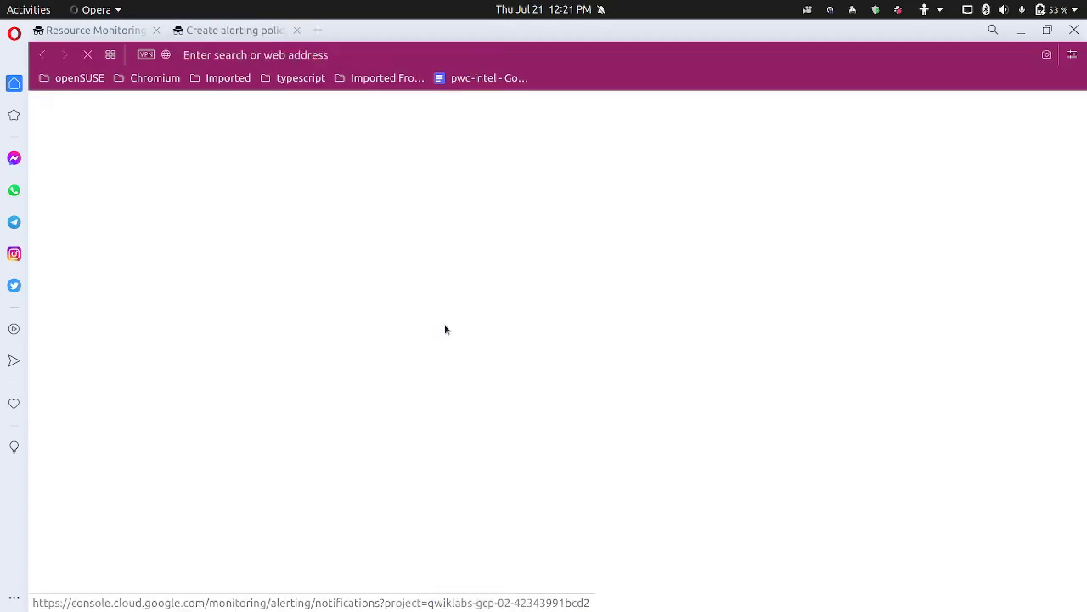
Read the lab's email channel instructions and start a new Email channel on the Notification channels page
click(124, 32)
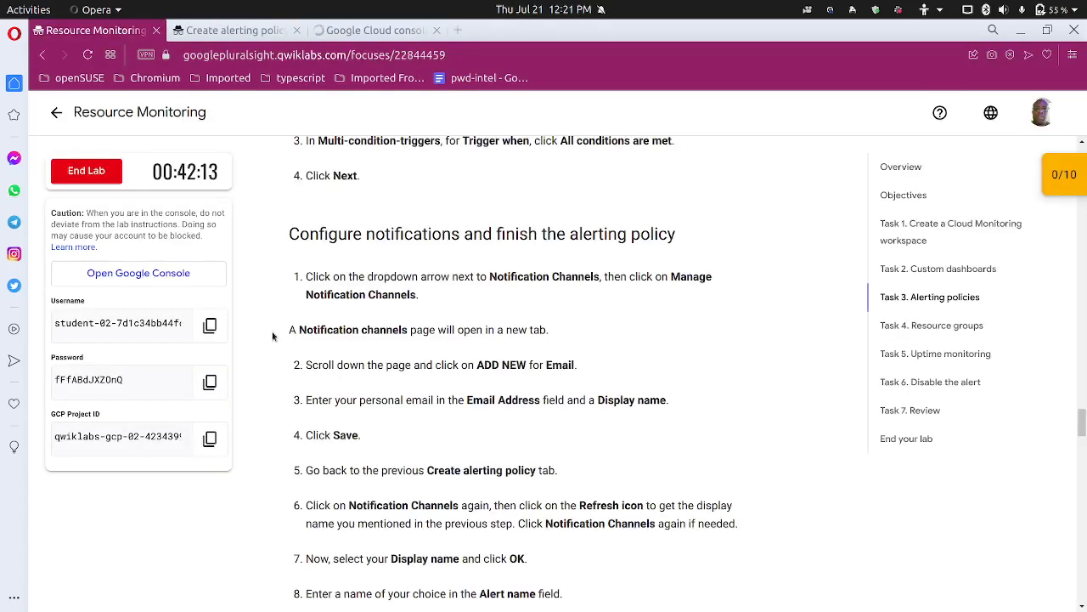
scroll(272, 336, down, 2)
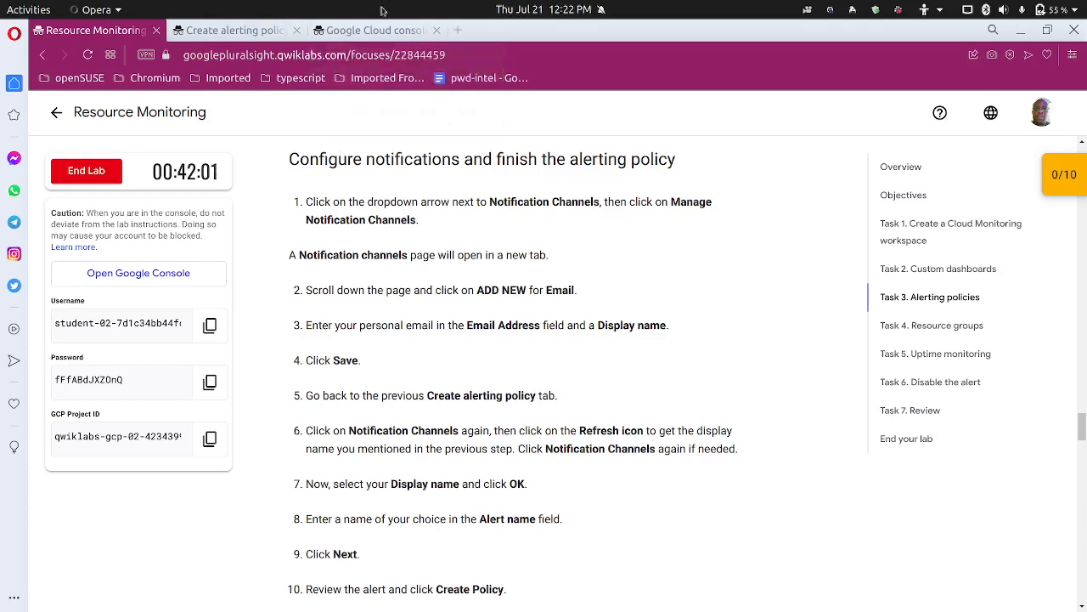
click(377, 32)
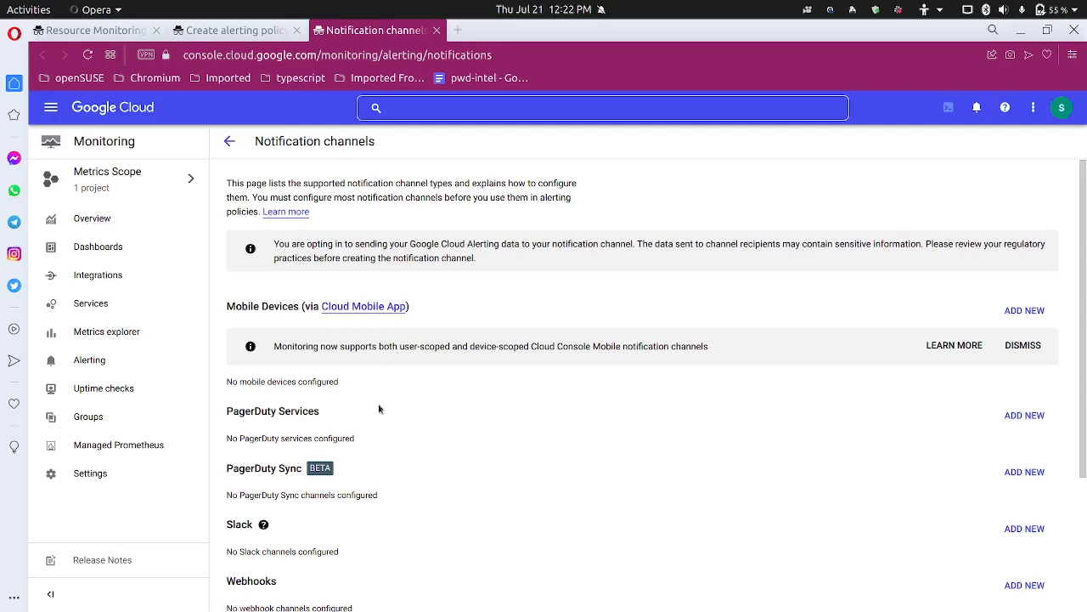
scroll(374, 425, down, 1)
scroll(373, 425, down, 4)
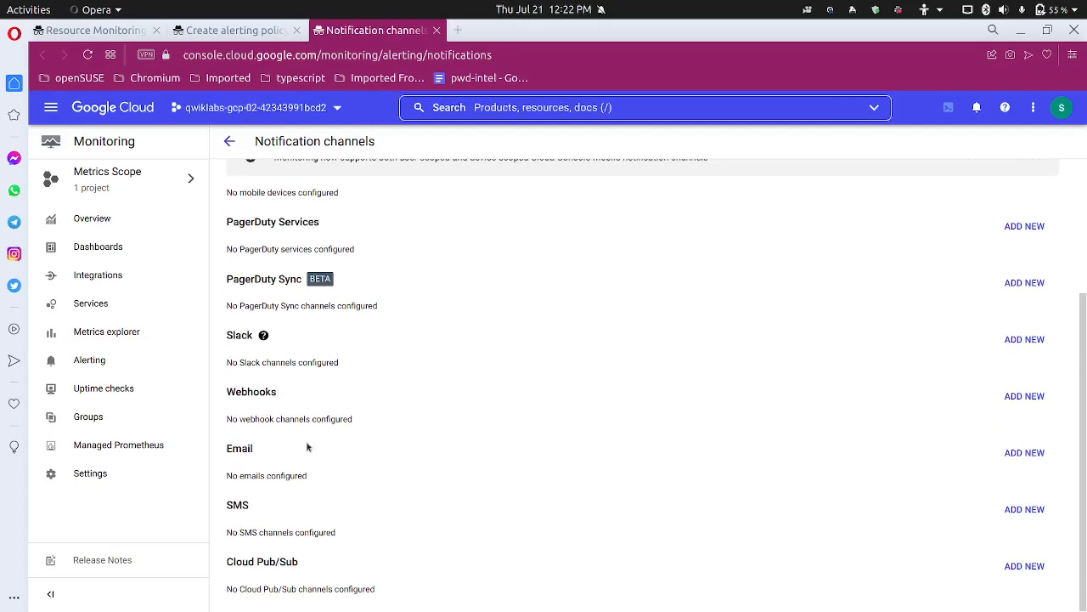
click(1020, 453)
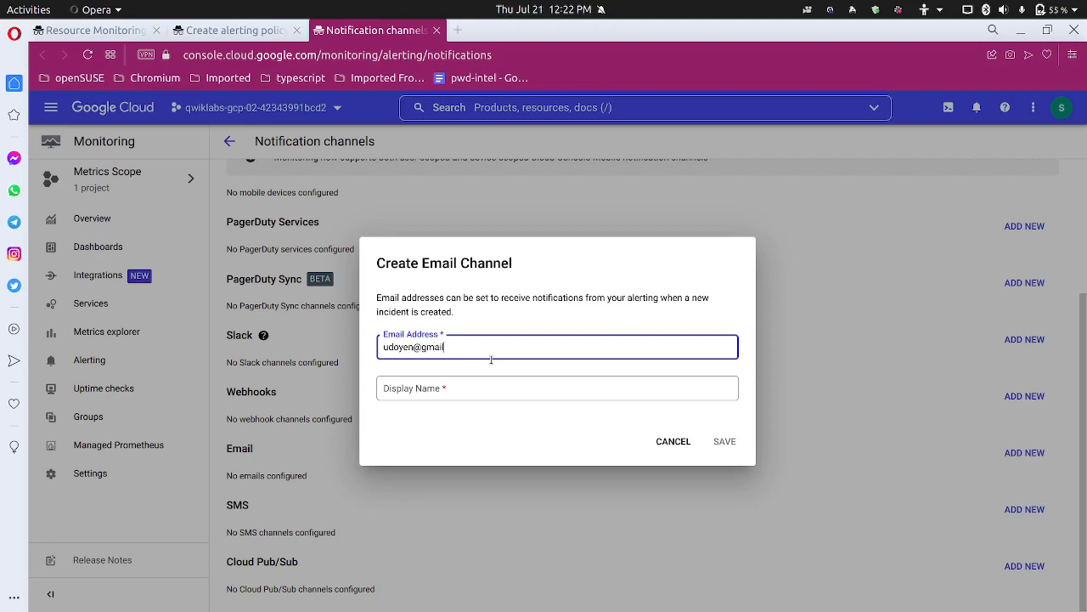
Fill in the email address, set the display name to "gads-alert", and save the email channel
text(m)
key(Tab)
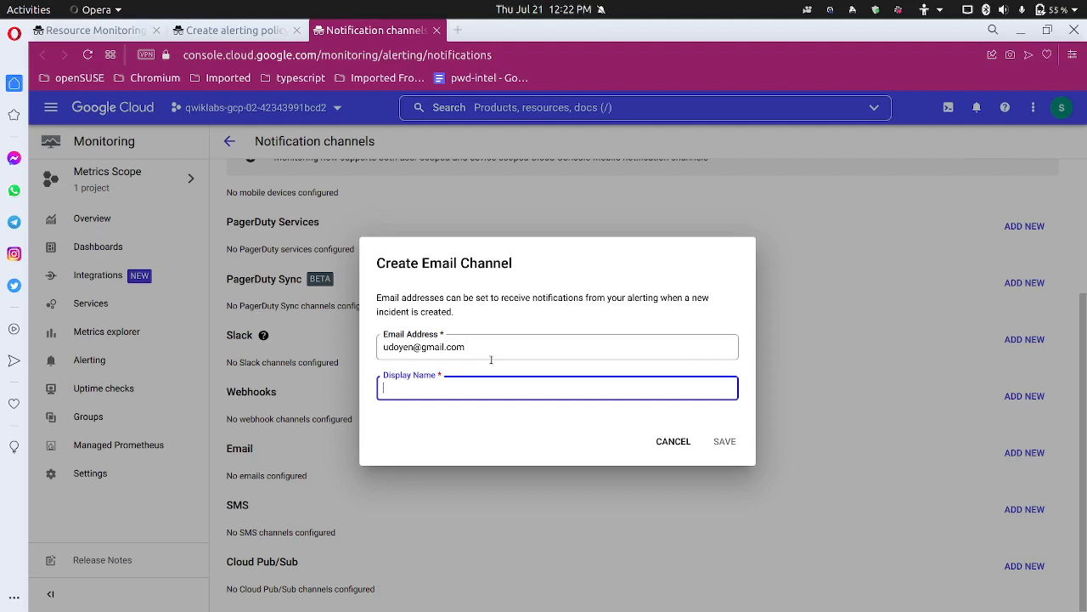
text(gads-alert)
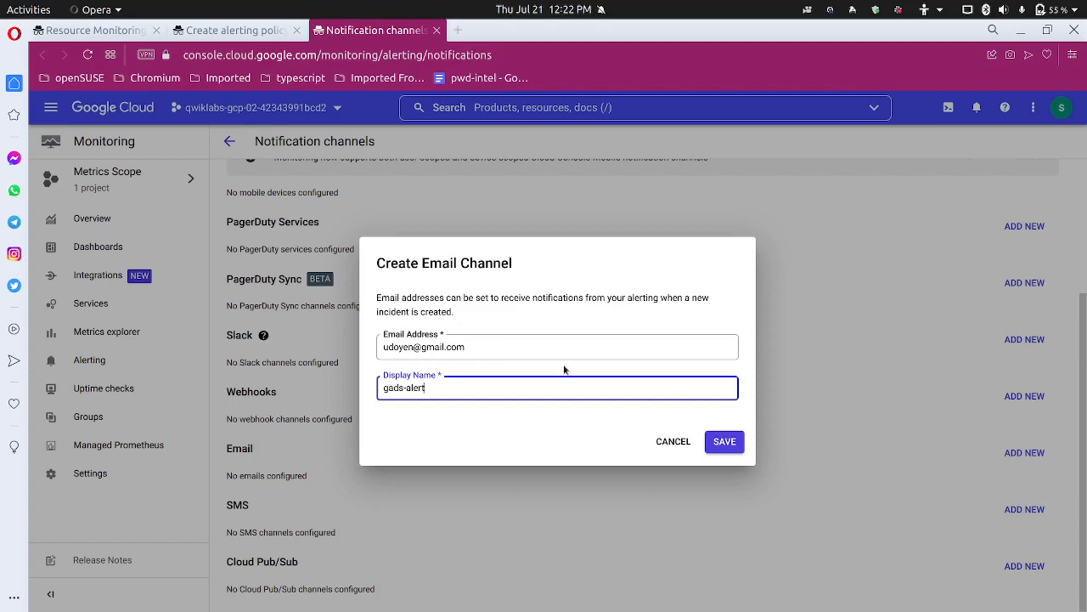
click(722, 441)
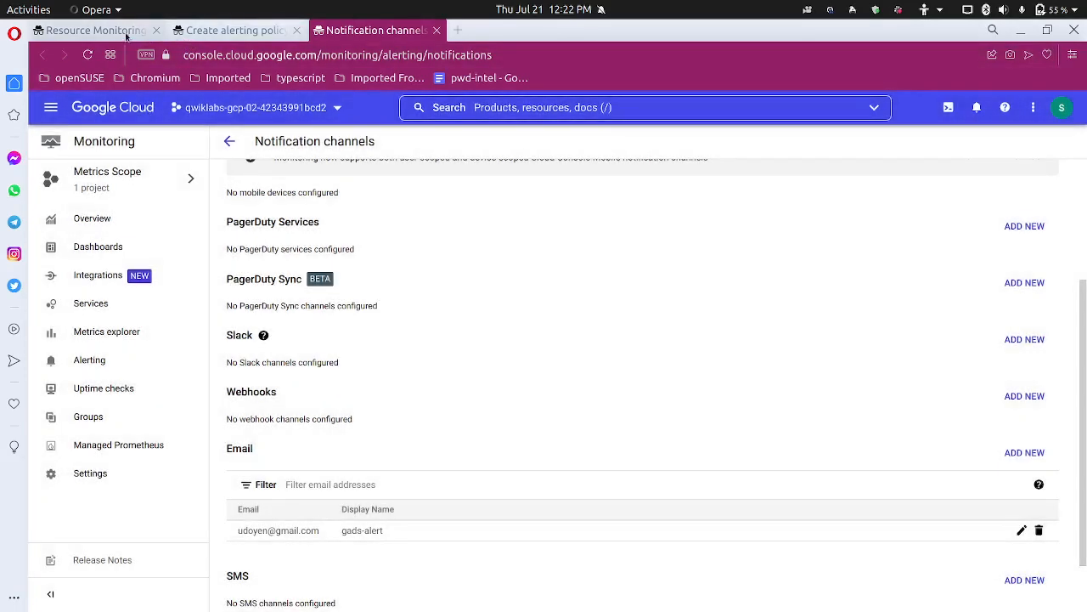
Check the lab's next instructions and refresh the notification channel list in the alerting policy
click(119, 30)
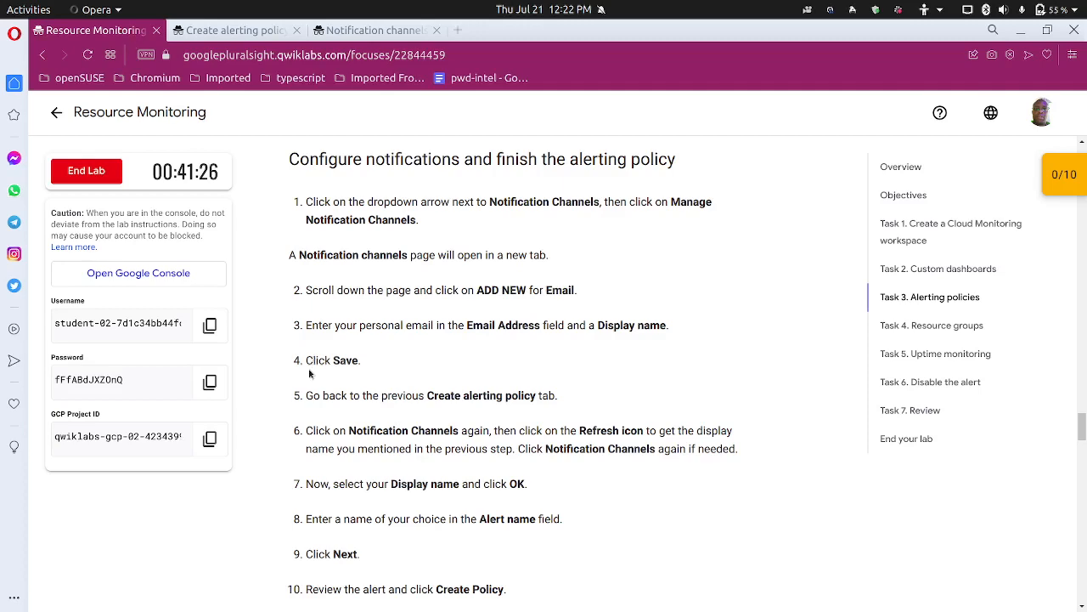
scroll(304, 380, down, 1)
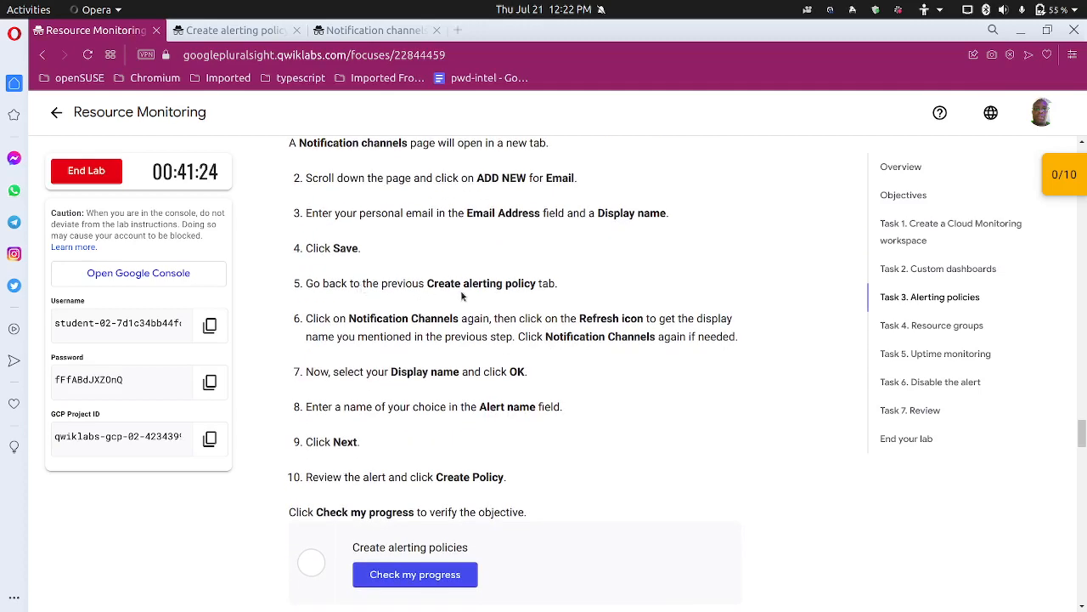
click(270, 33)
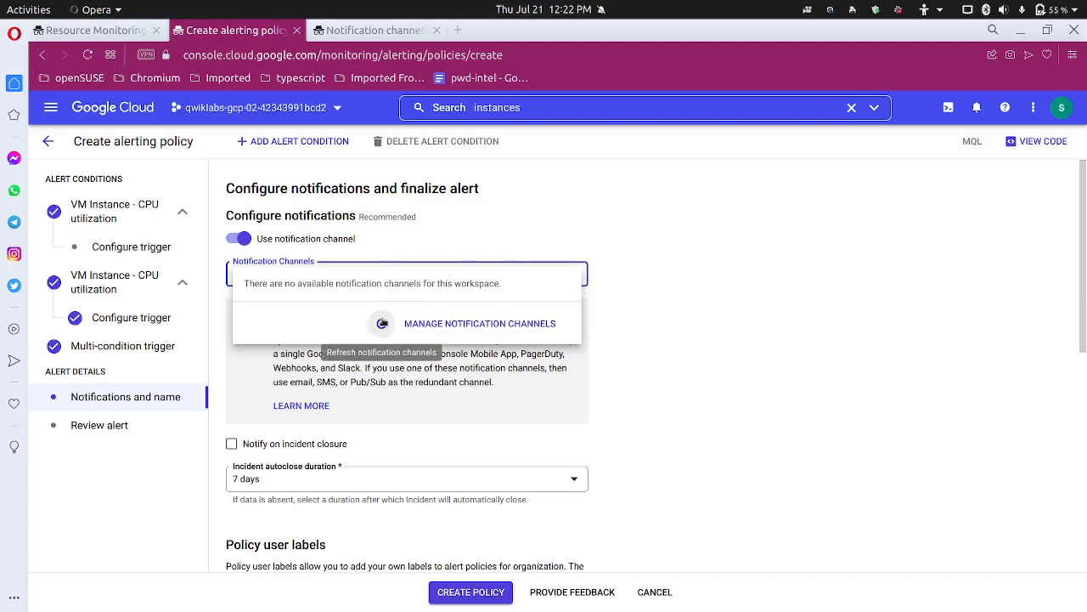
click(381, 323)
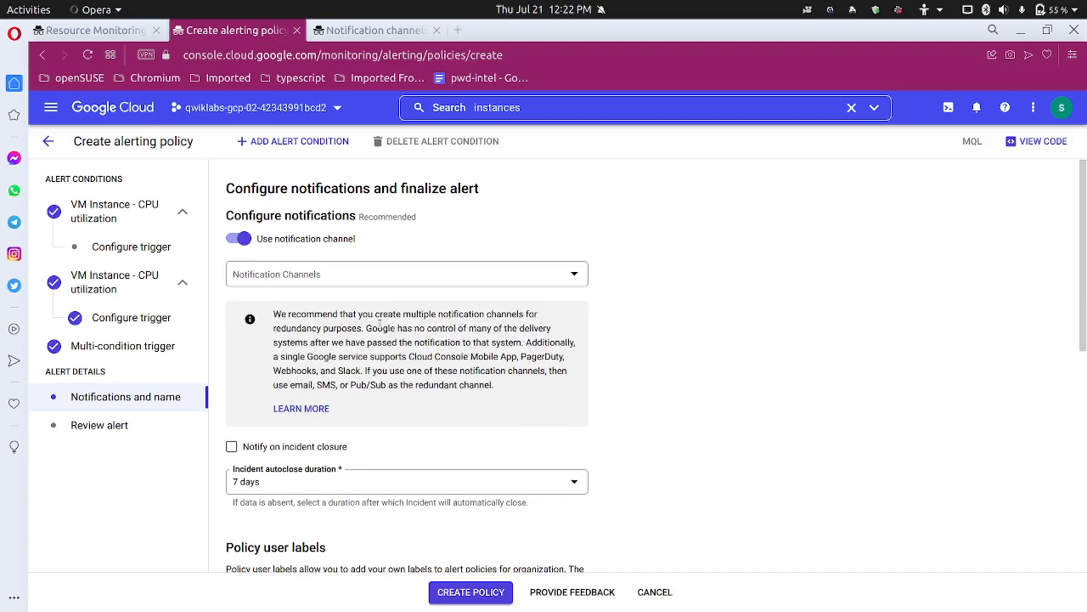
click(391, 276)
click(250, 347)
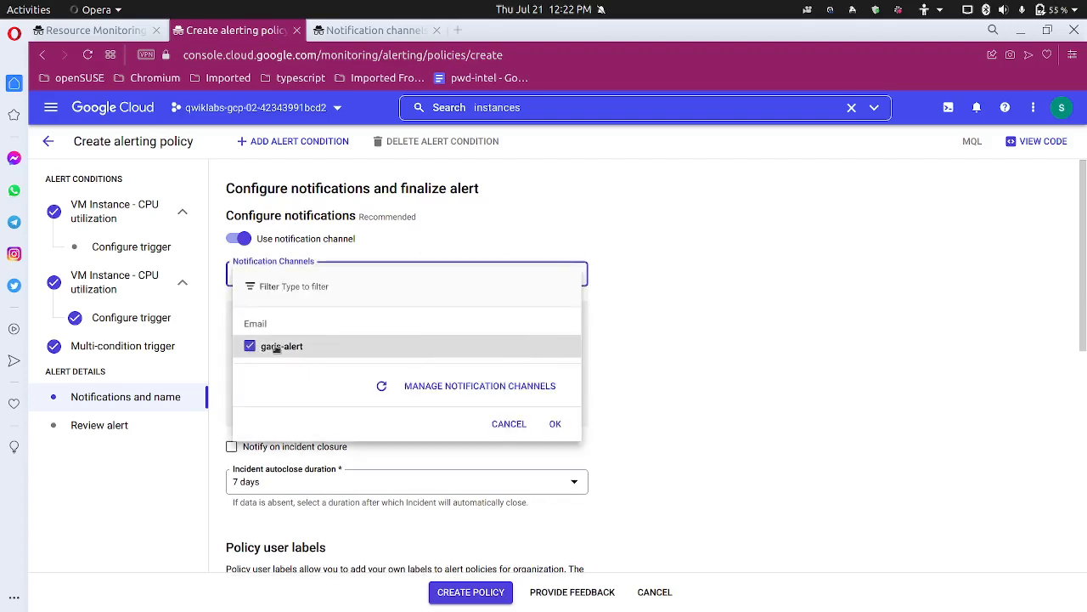
click(633, 321)
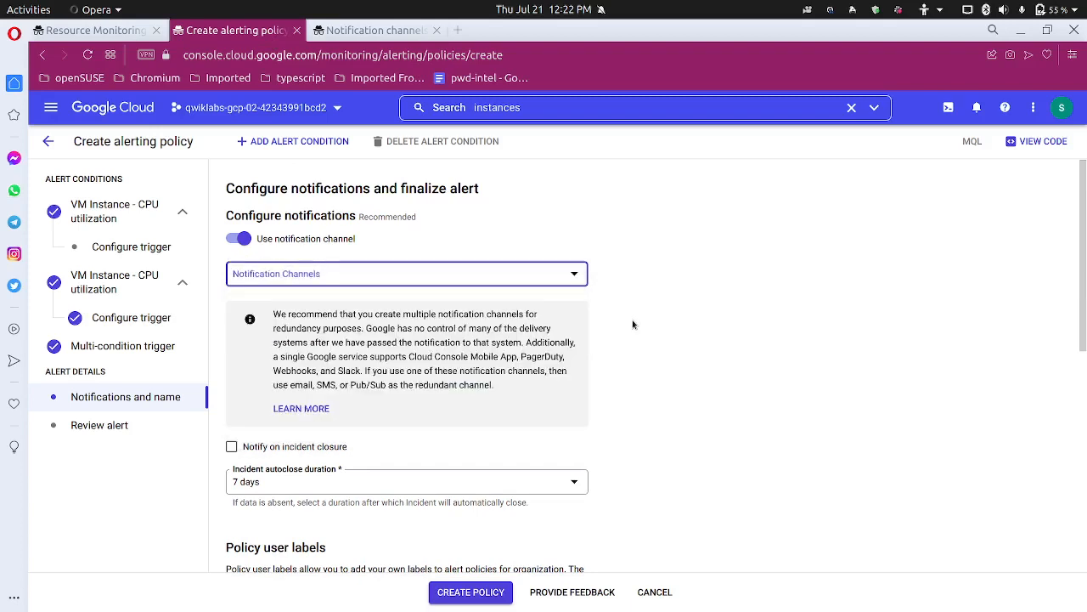
Select the "gads-alert" email channel as the policy's notification channel and confirm the selection
click(341, 269)
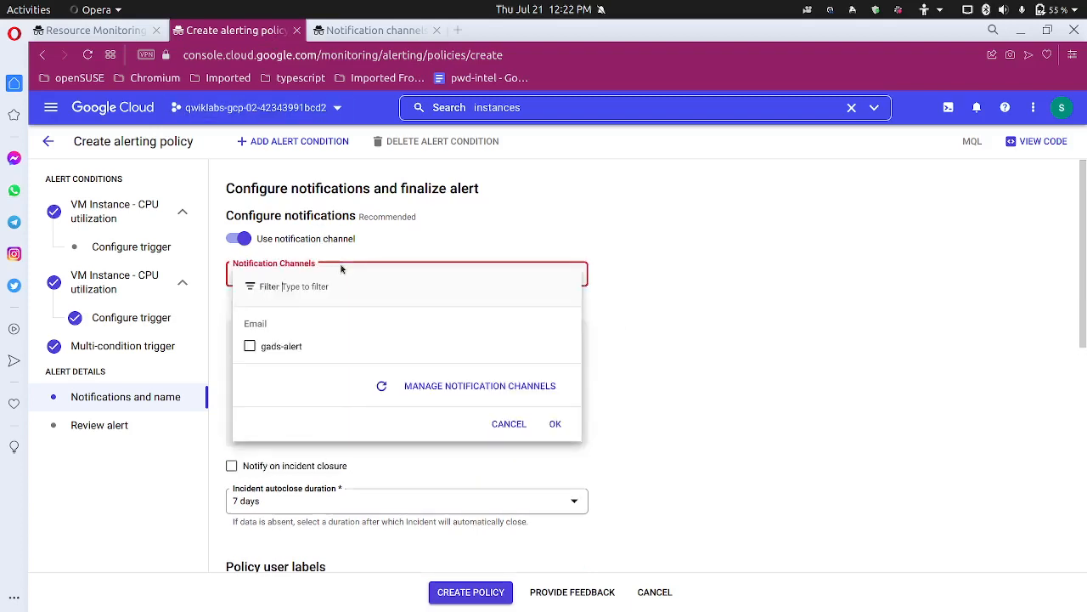
click(268, 348)
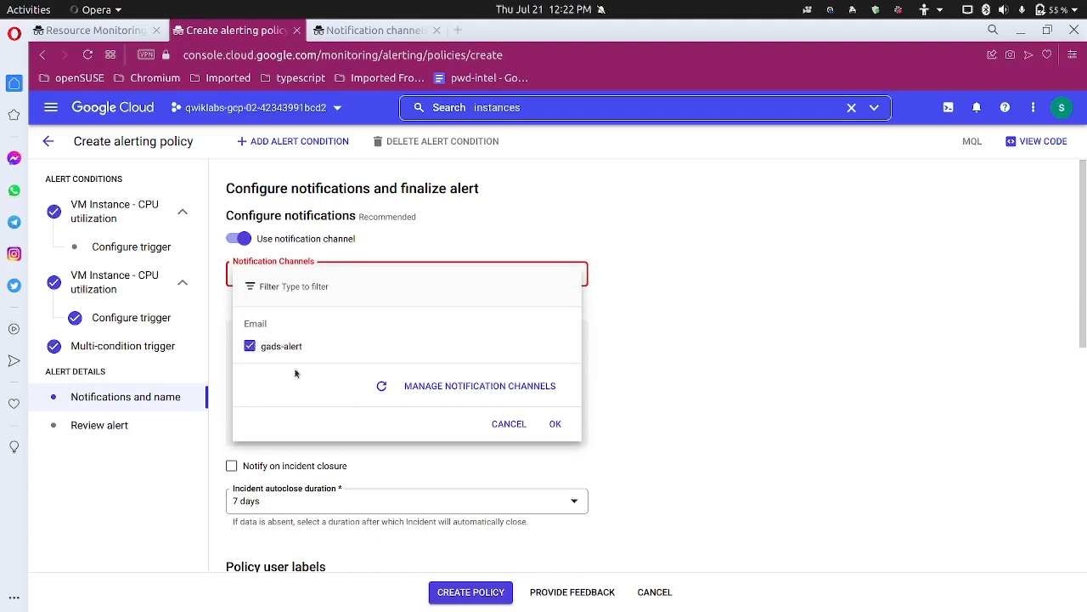
click(559, 423)
Check the lab's naming instruction, name the alert policy "GADS Alert Policy", and proceed to the alert review
click(102, 32)
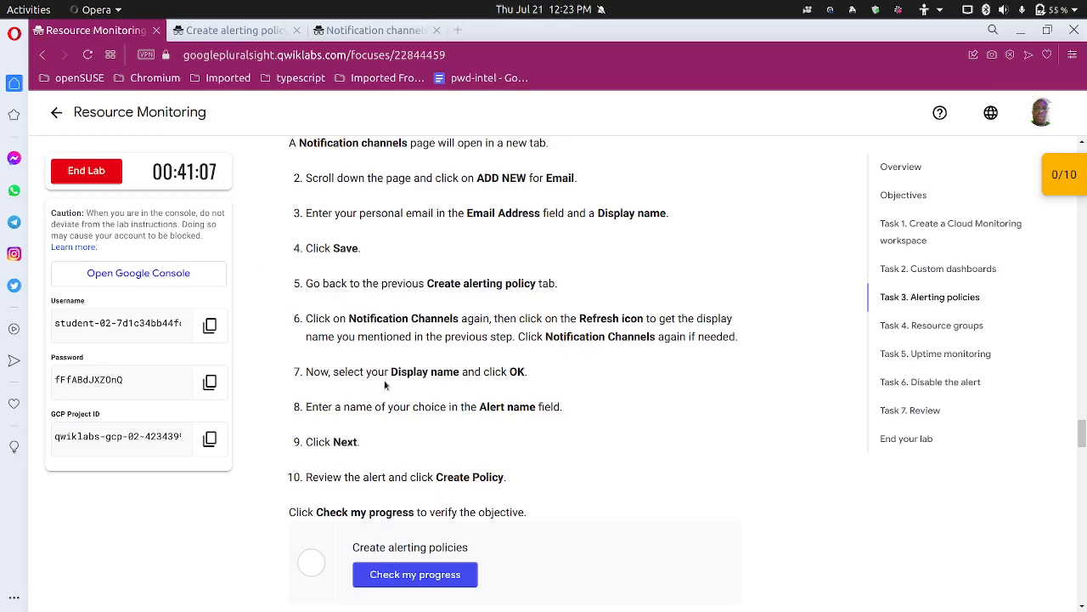
scroll(450, 375, down, 1)
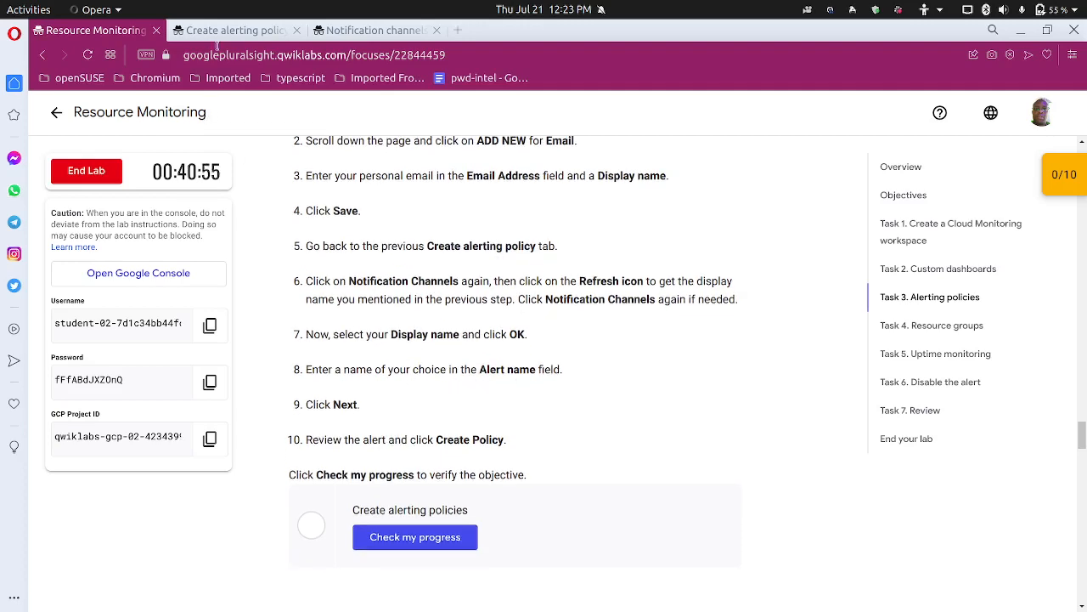
click(223, 32)
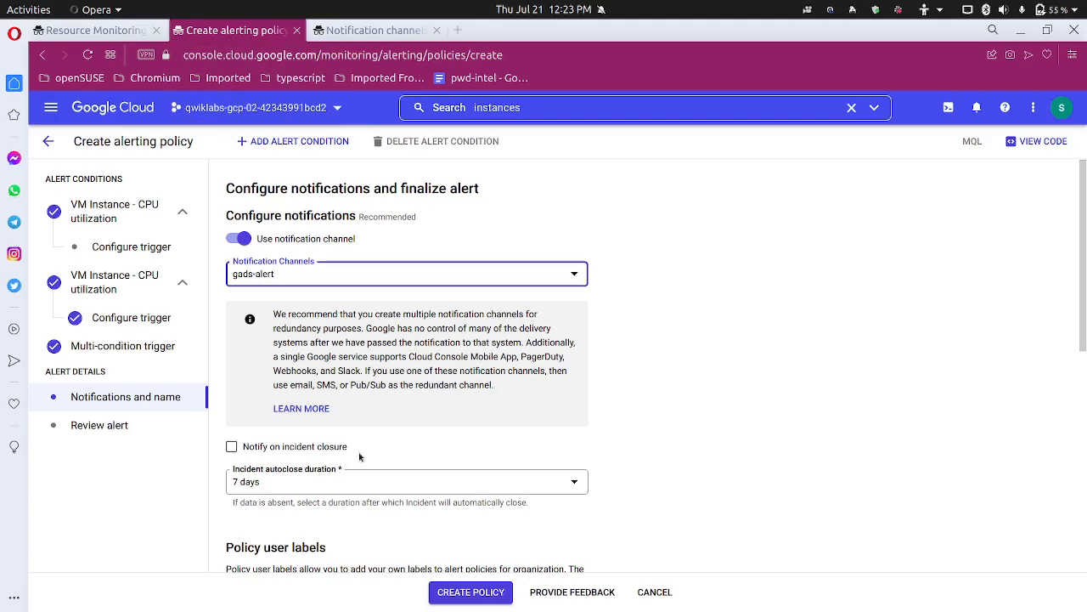
scroll(369, 442, down, 3)
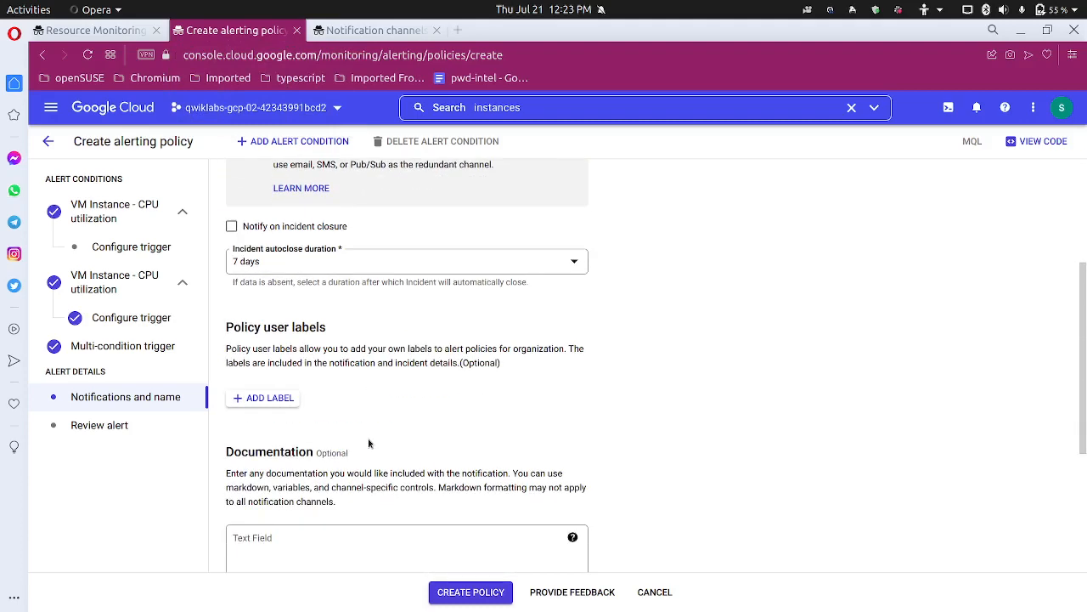
scroll(368, 442, down, 3)
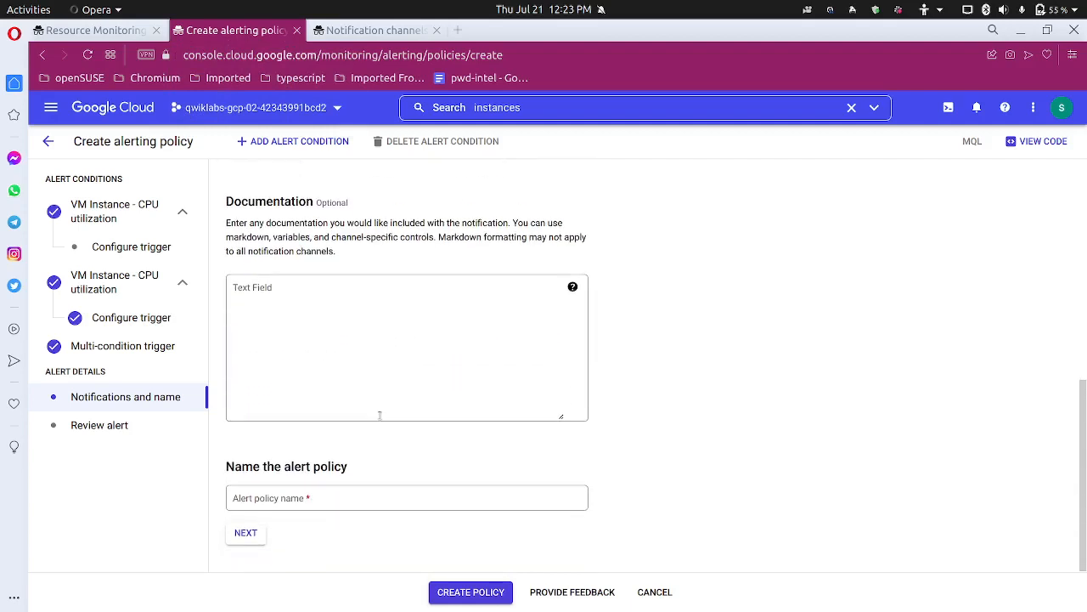
click(333, 493)
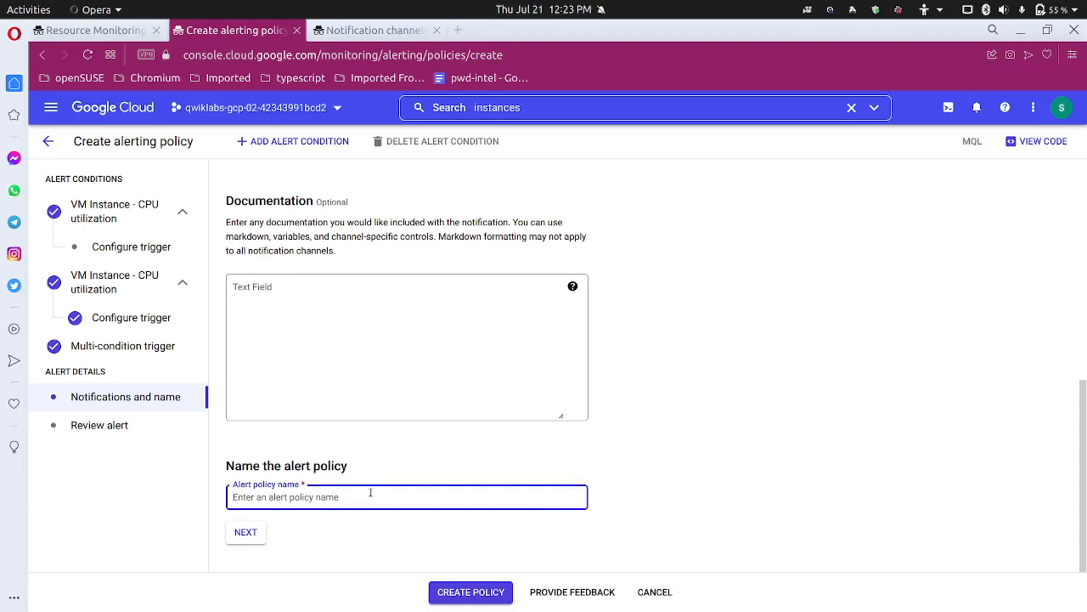
text(GADS Alert Policy)
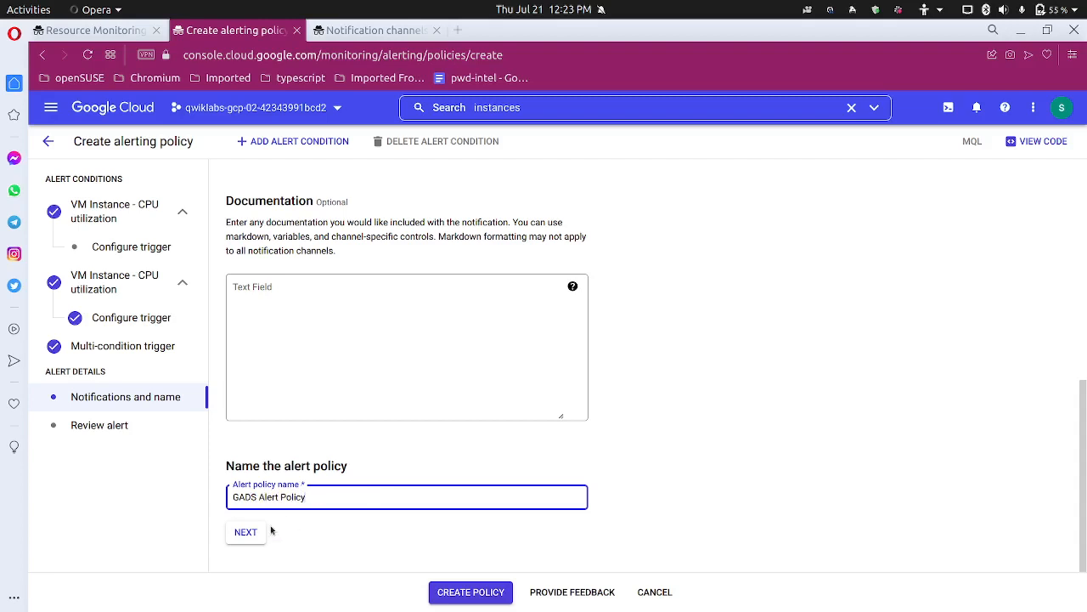
click(249, 533)
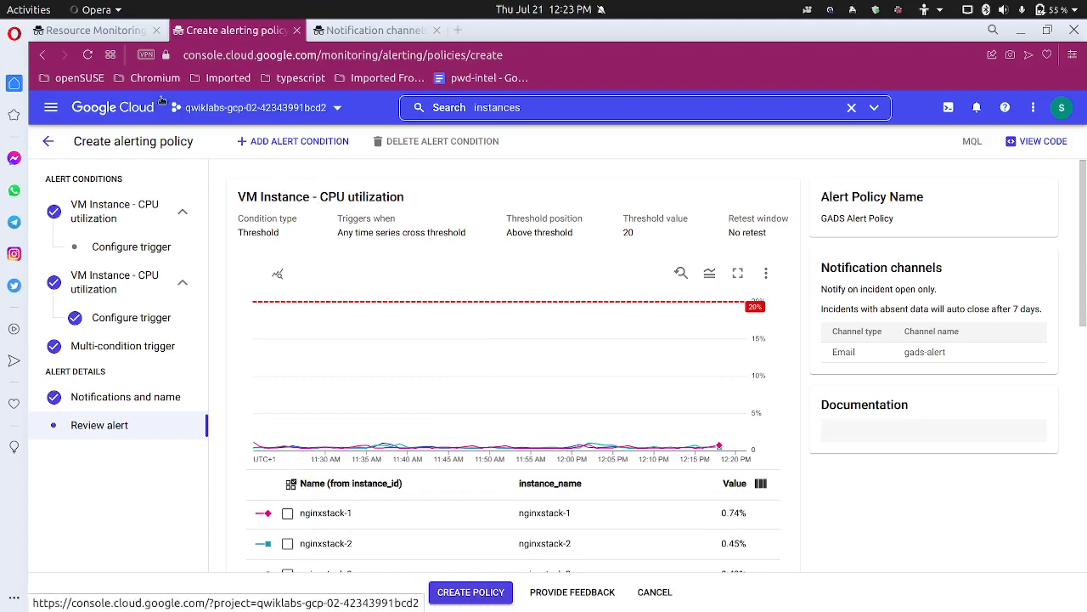
Check the lab's final instruction, review both VM CPU utilization conditions, and create the alerting policy
click(106, 30)
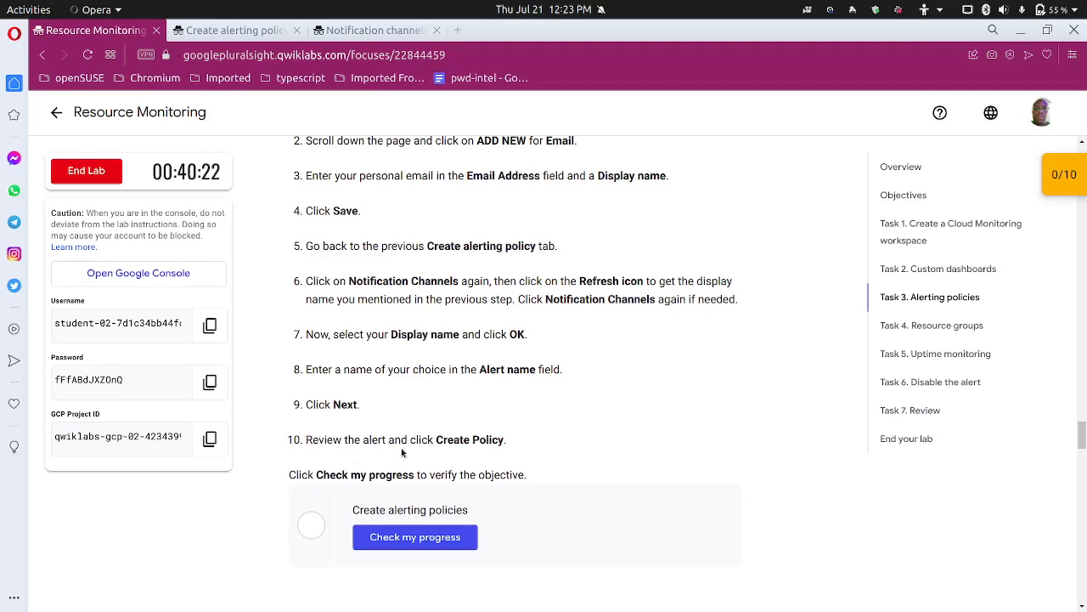
click(271, 34)
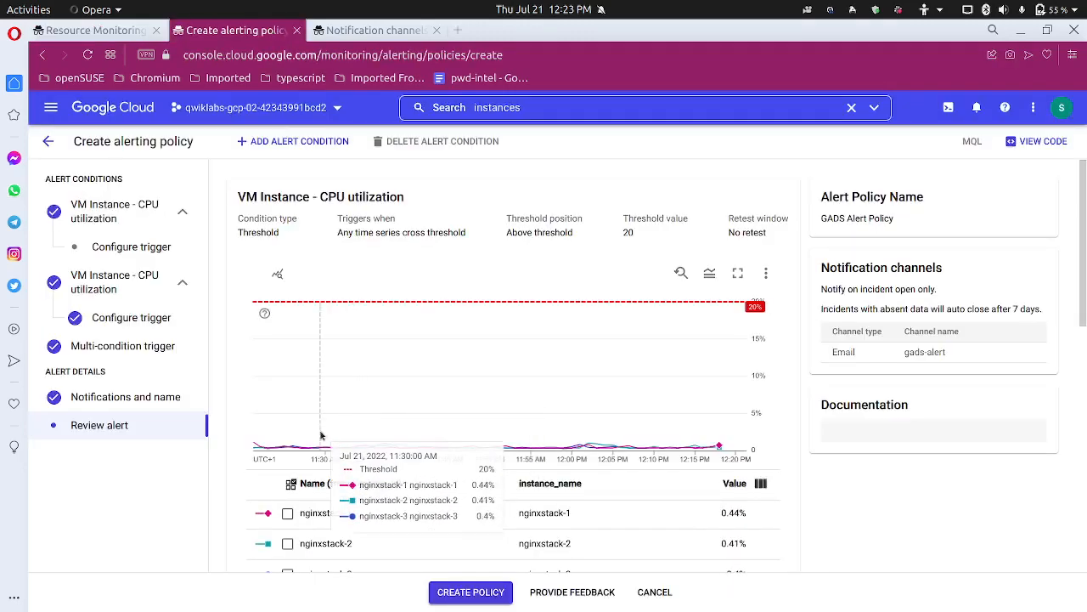
scroll(253, 558, down, 3)
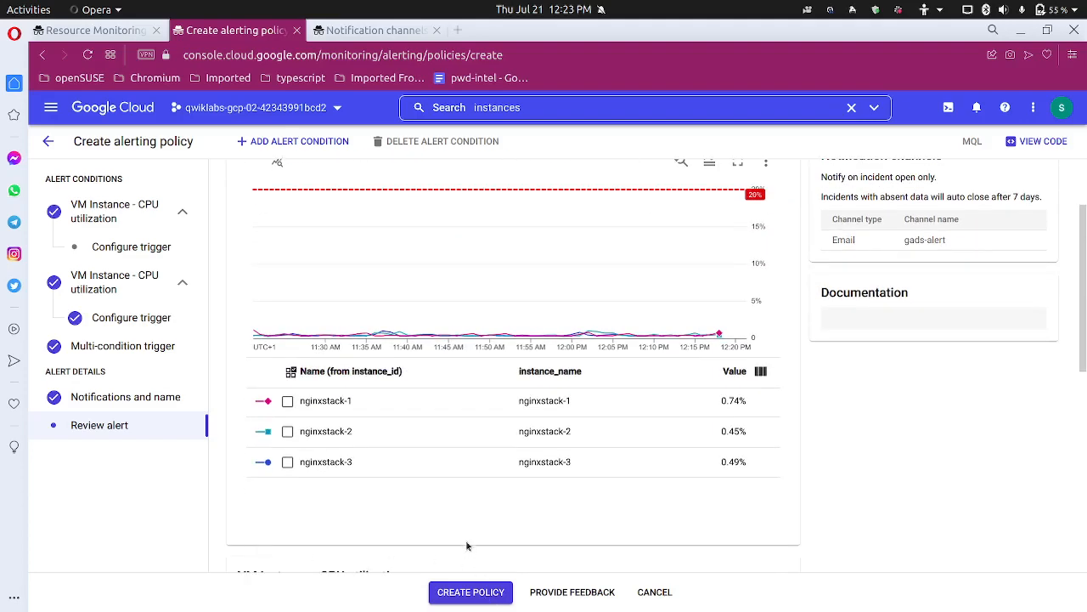
scroll(465, 535, down, 5)
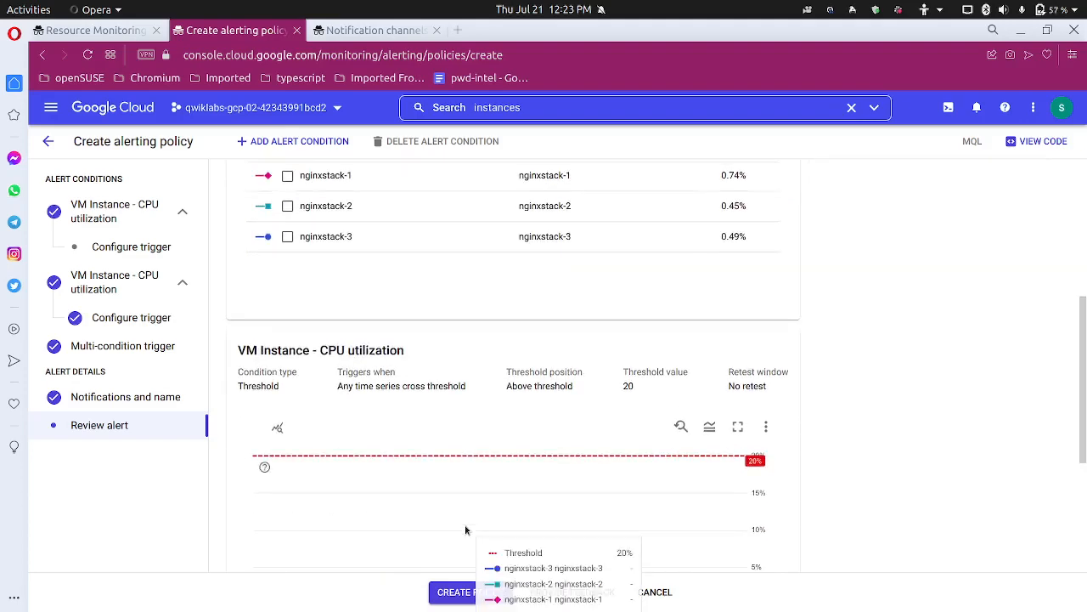
scroll(466, 530, up, 7)
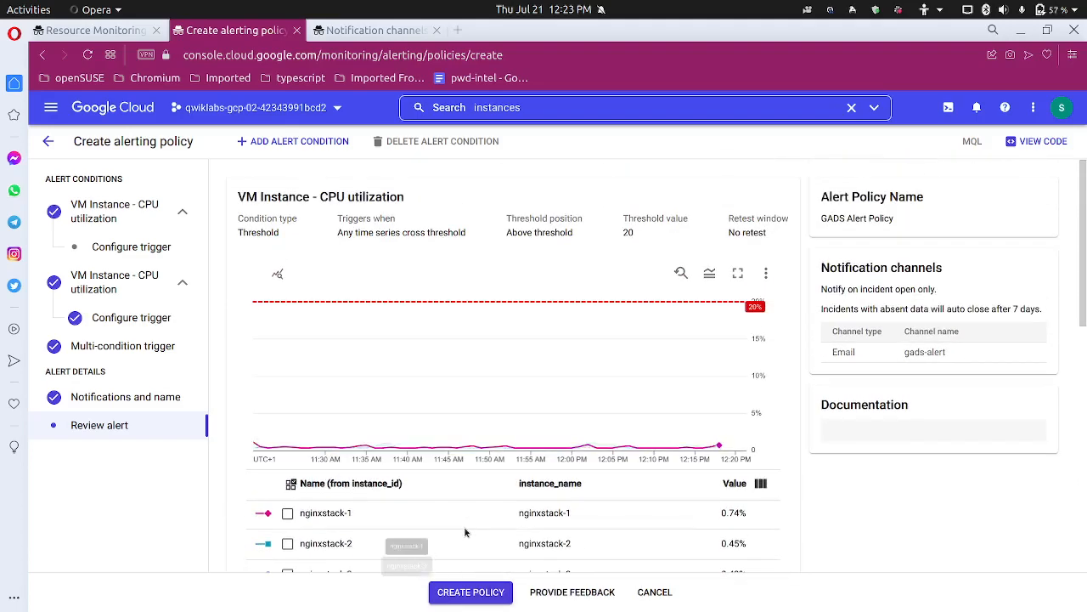
scroll(465, 531, down, 8)
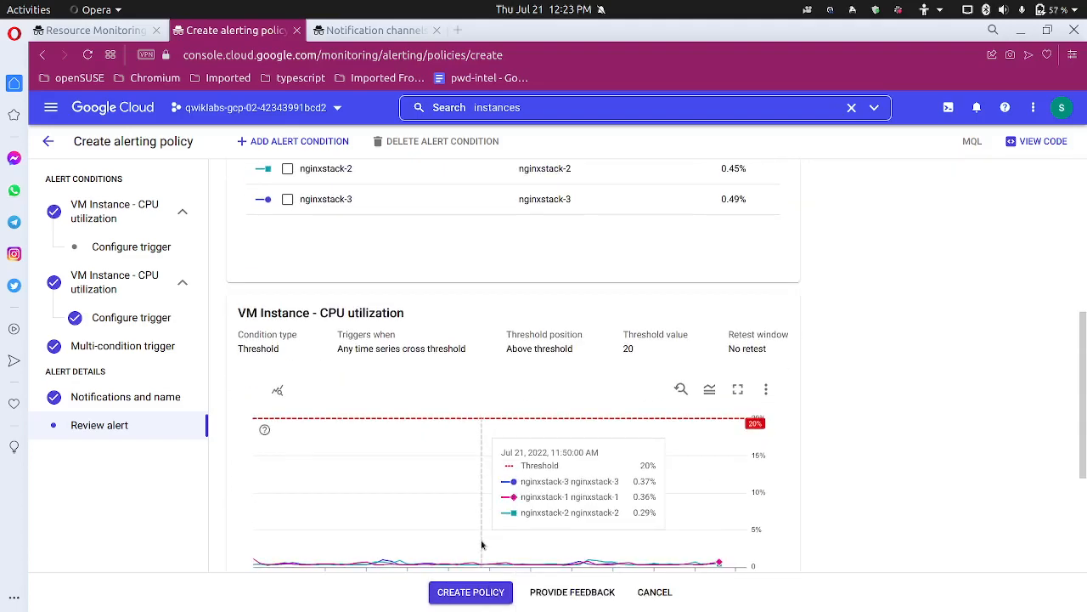
scroll(482, 545, down, 5)
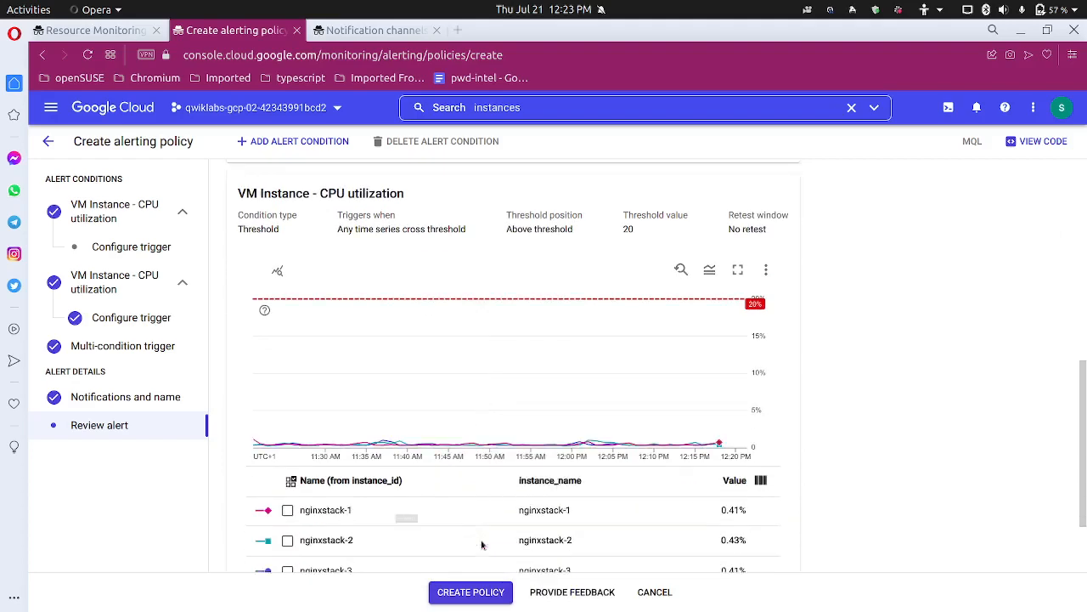
click(478, 592)
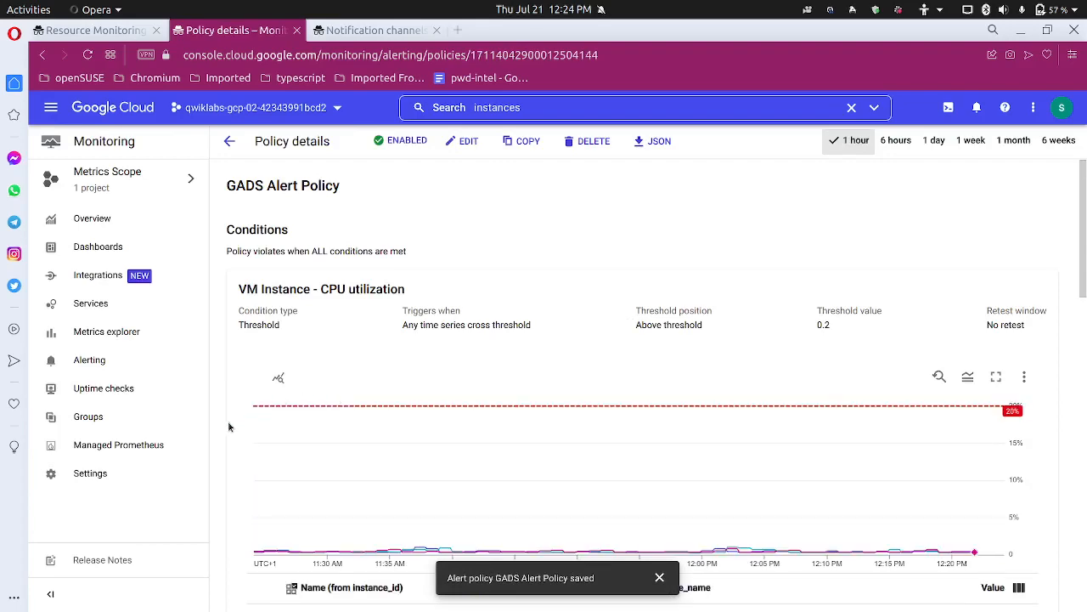
Look through the saved policy's details and run the lab's progress check for "Create alerting policies"
scroll(228, 423, down, 5)
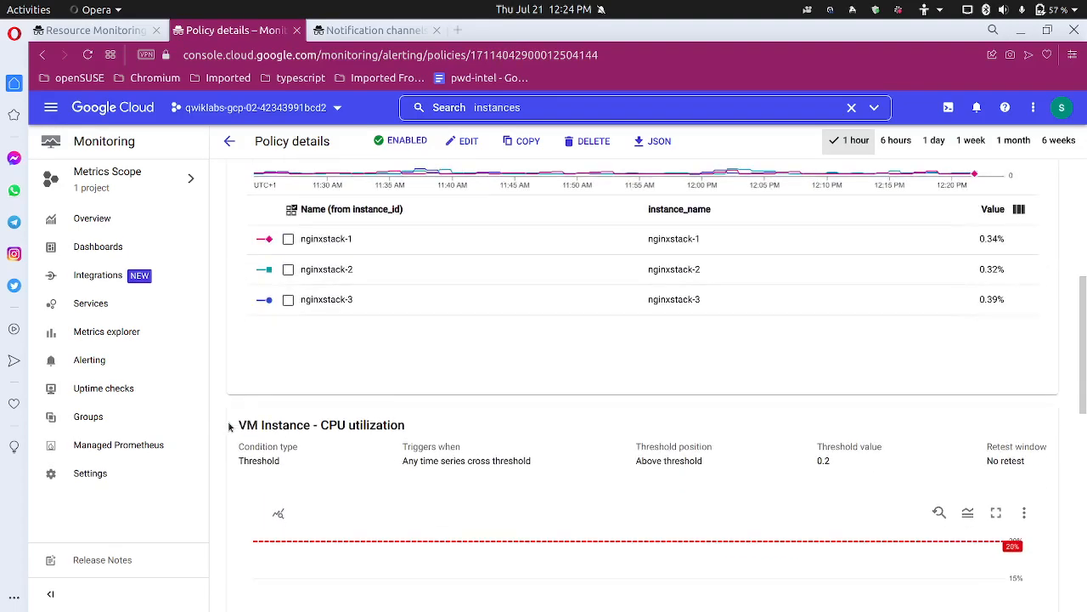
scroll(228, 427, down, 1)
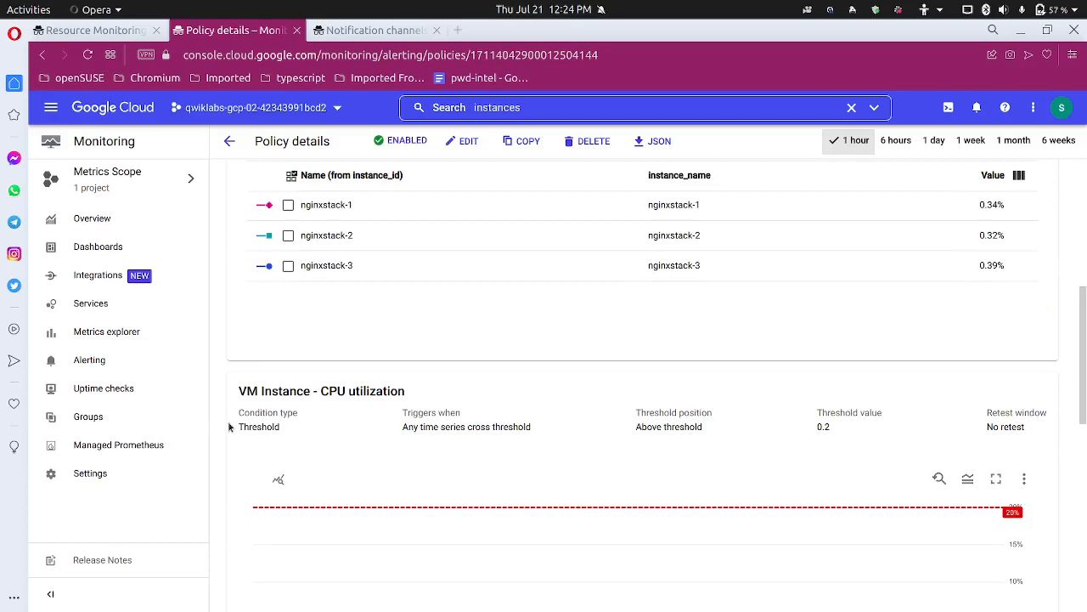
scroll(229, 426, down, 4)
scroll(229, 427, down, 3)
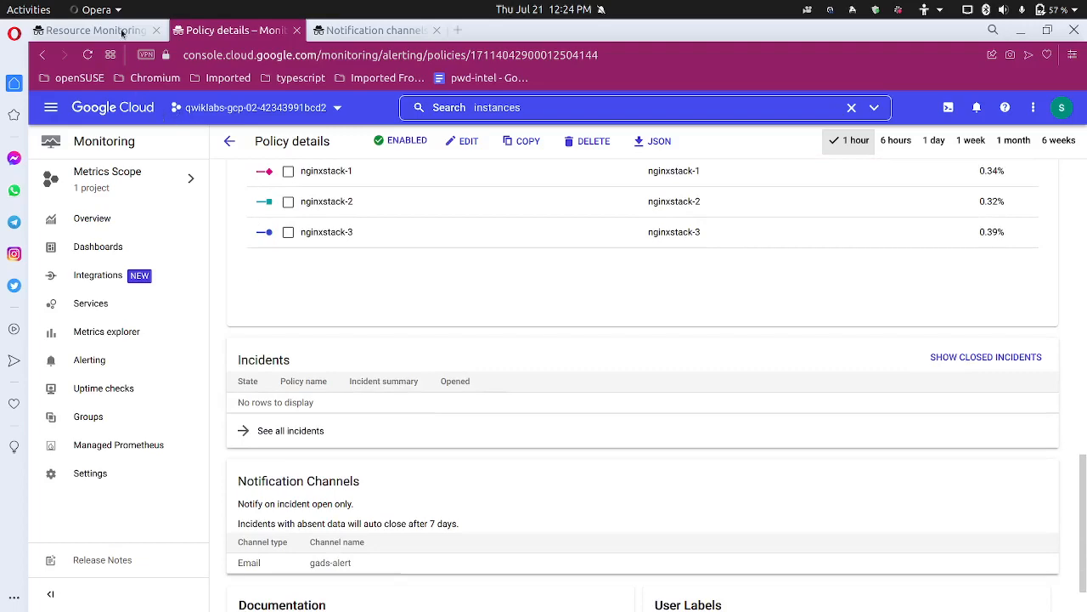
click(122, 32)
click(400, 543)
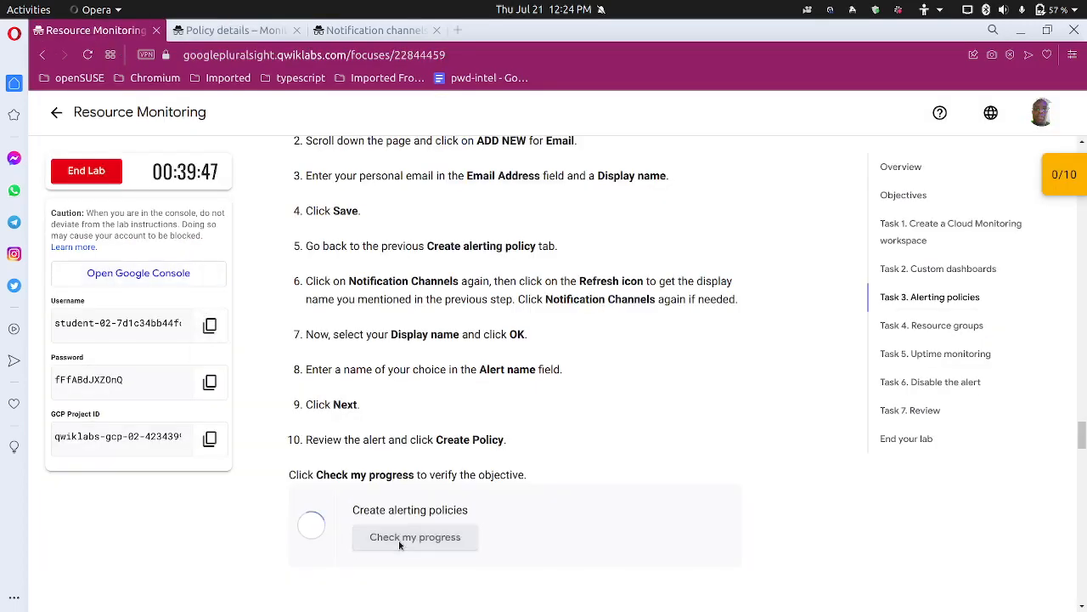
Read the lab's Task 4 instructions on resource groups and open the Groups page in Cloud Monitoring
scroll(444, 459, down, 3)
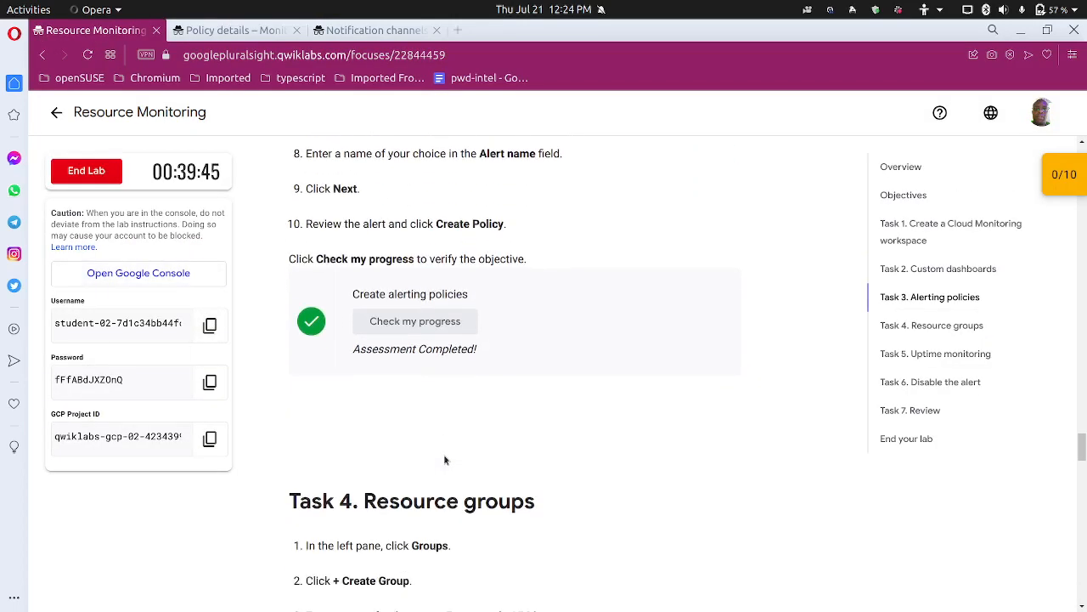
scroll(444, 459, down, 4)
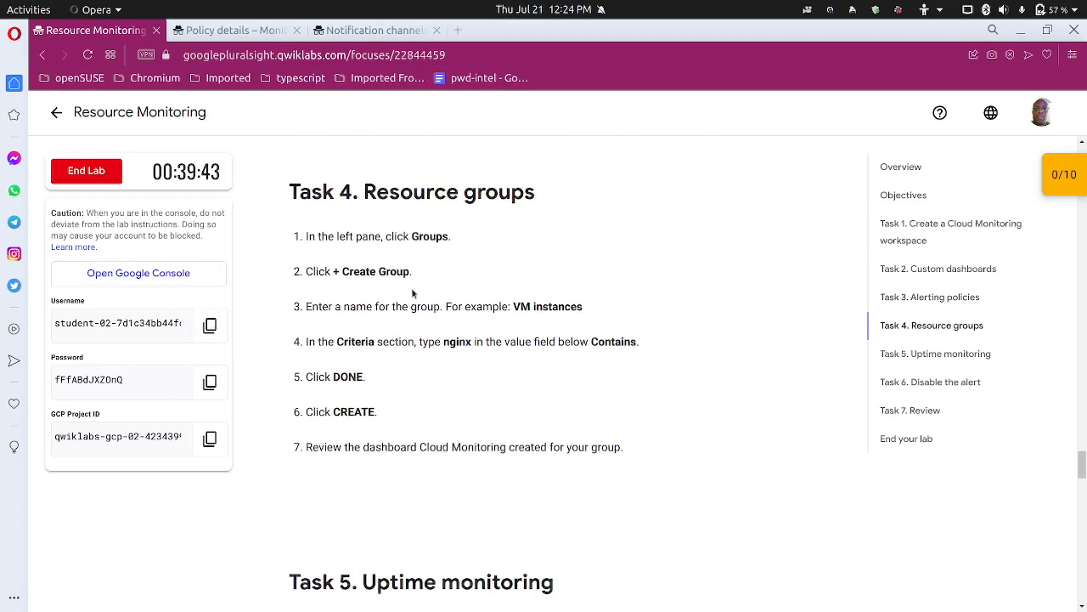
click(249, 32)
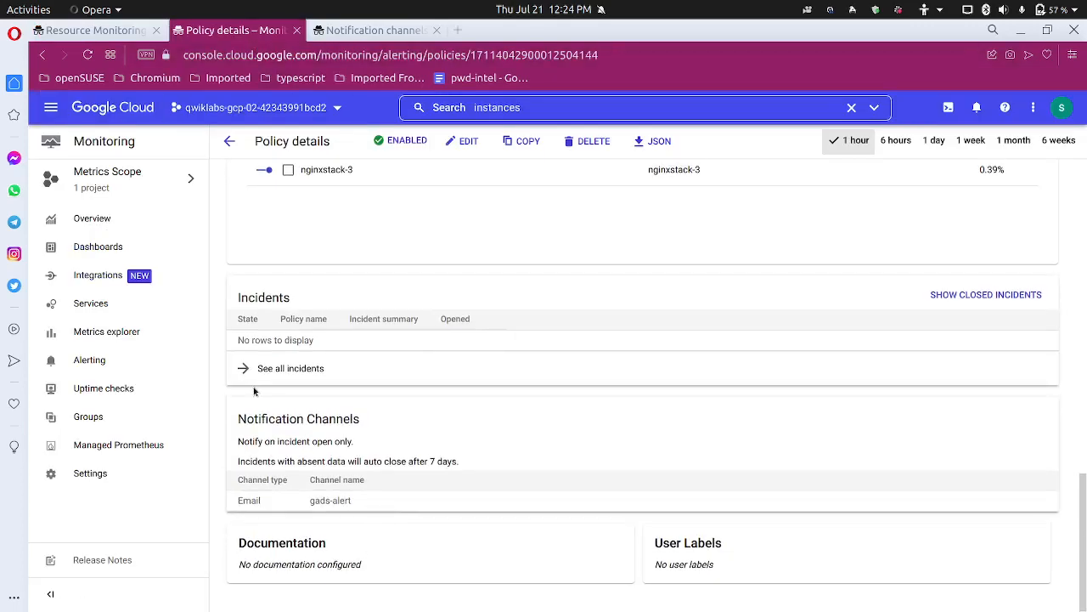
scroll(241, 396, up, 1)
scroll(230, 399, up, 3)
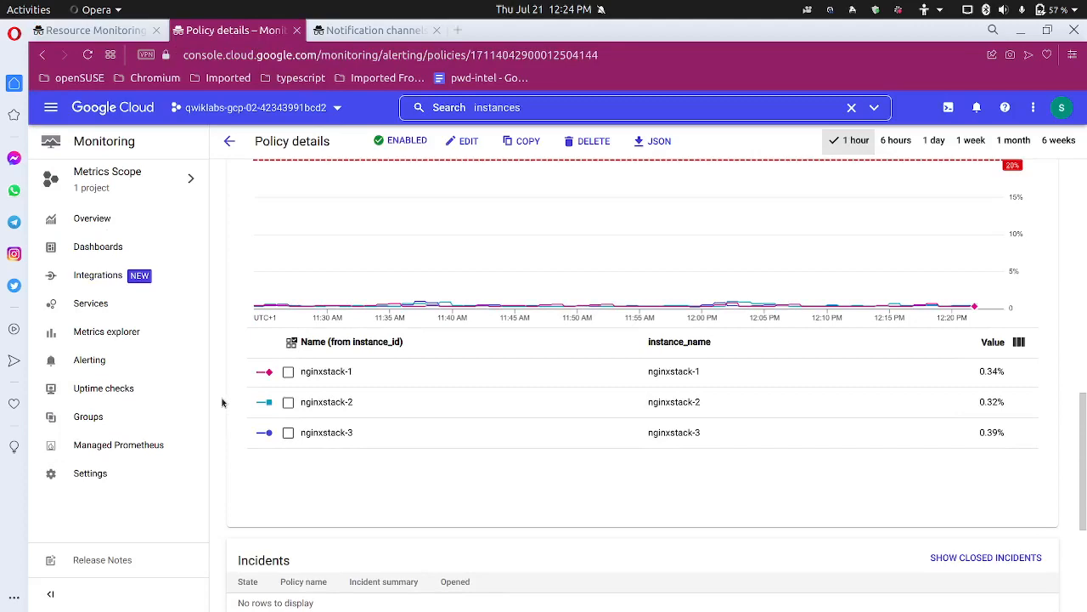
scroll(223, 403, up, 2)
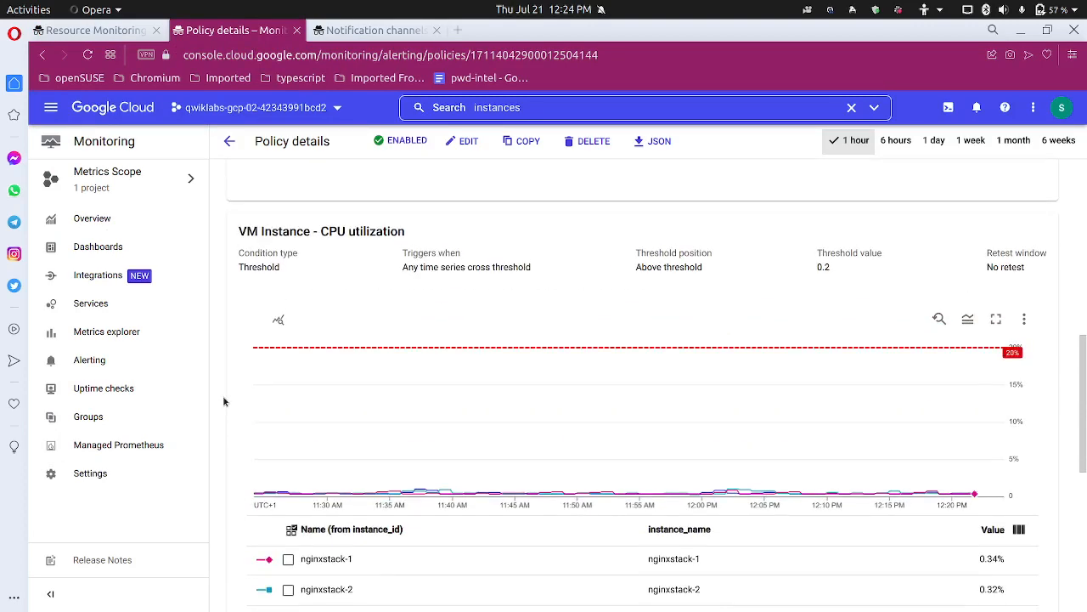
scroll(224, 400, up, 4)
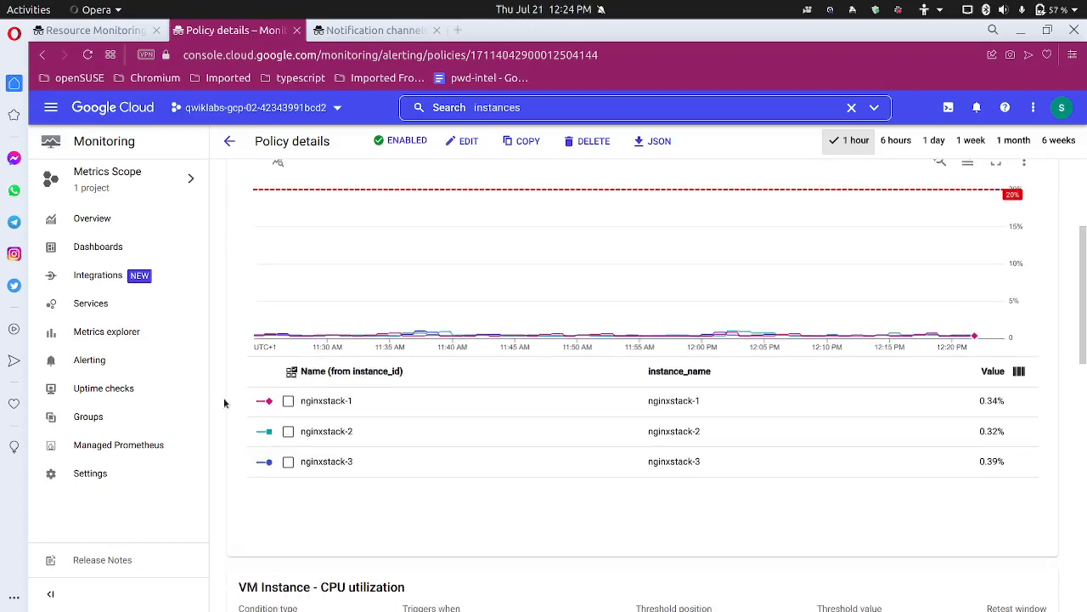
scroll(223, 402, down, 3)
scroll(225, 403, down, 2)
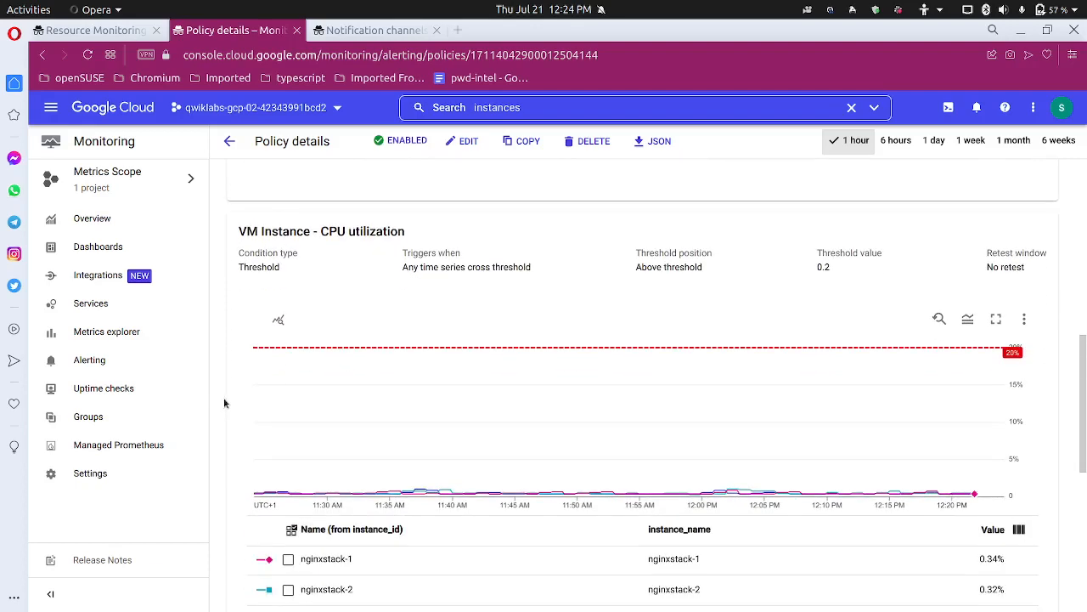
scroll(225, 408, up, 4)
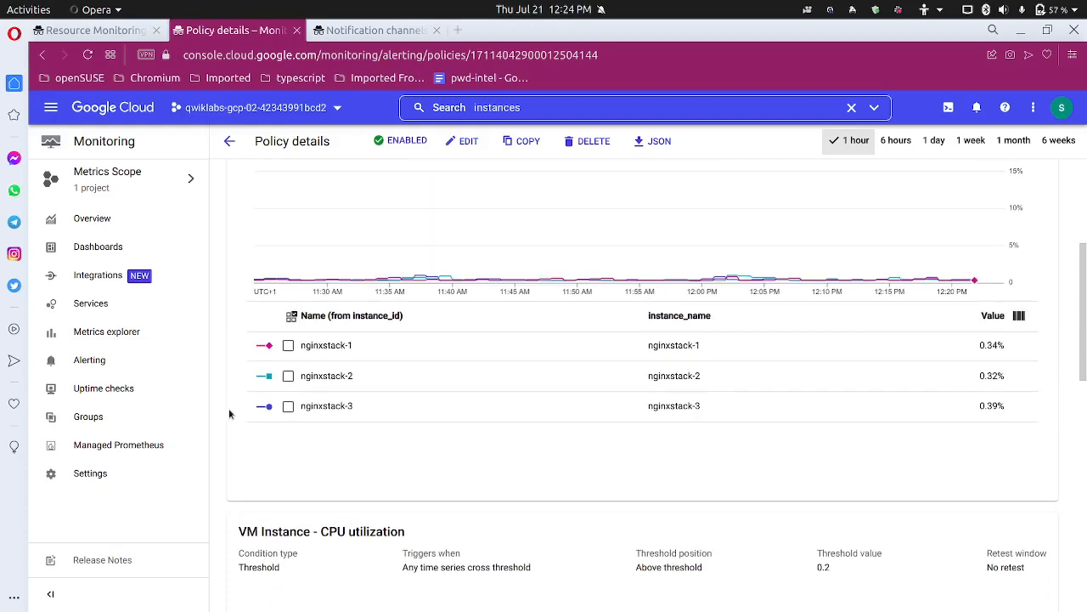
click(117, 416)
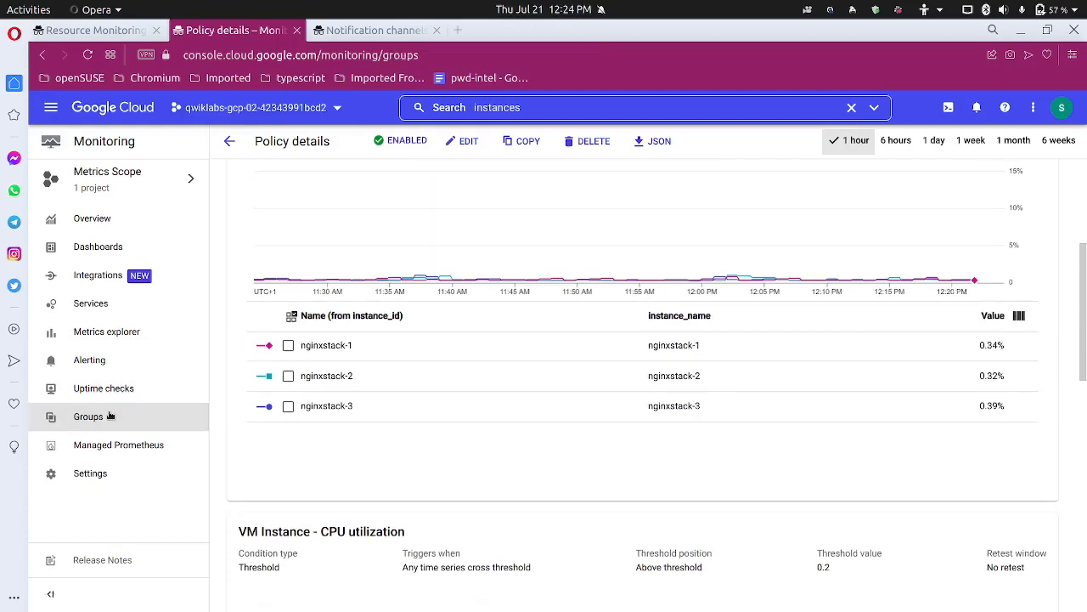
Copy the example group name from the lab and start a new monitoring group named "VM instances"
click(133, 38)
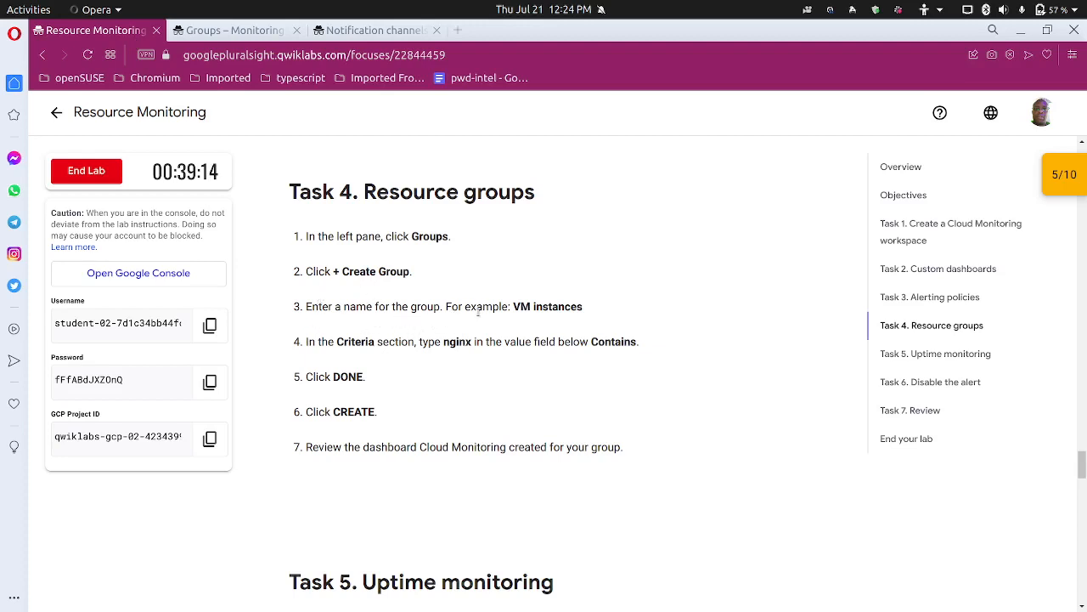
drag(512, 307, 587, 306)
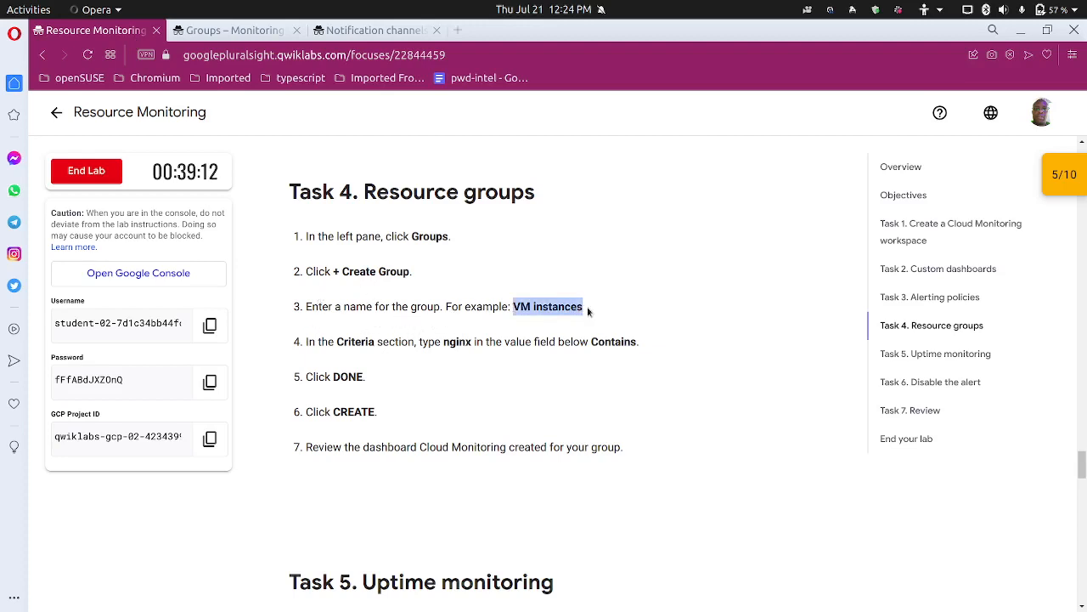
click(571, 280)
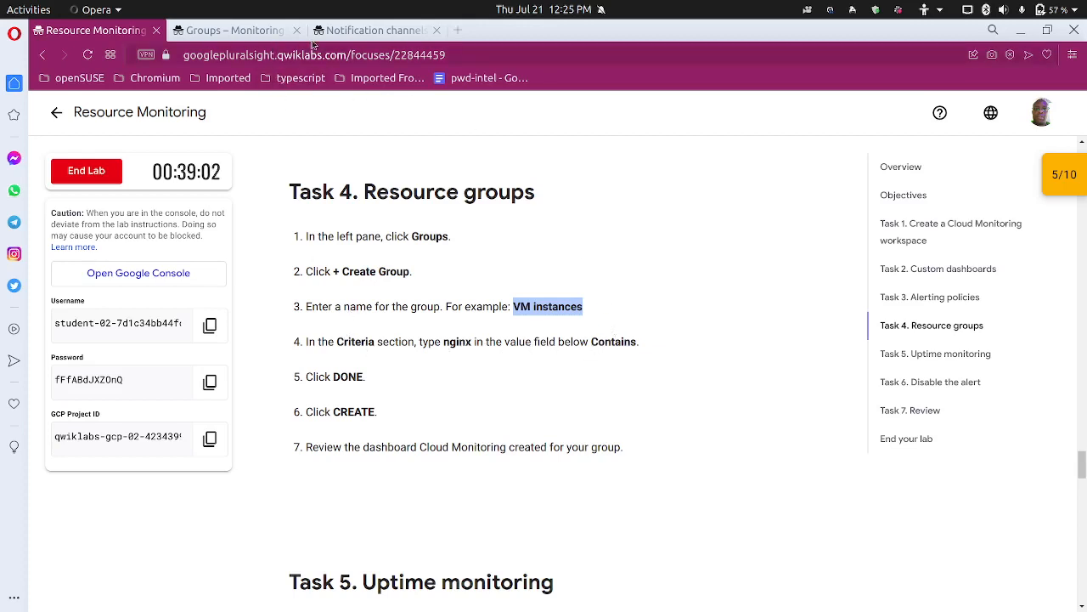
click(260, 32)
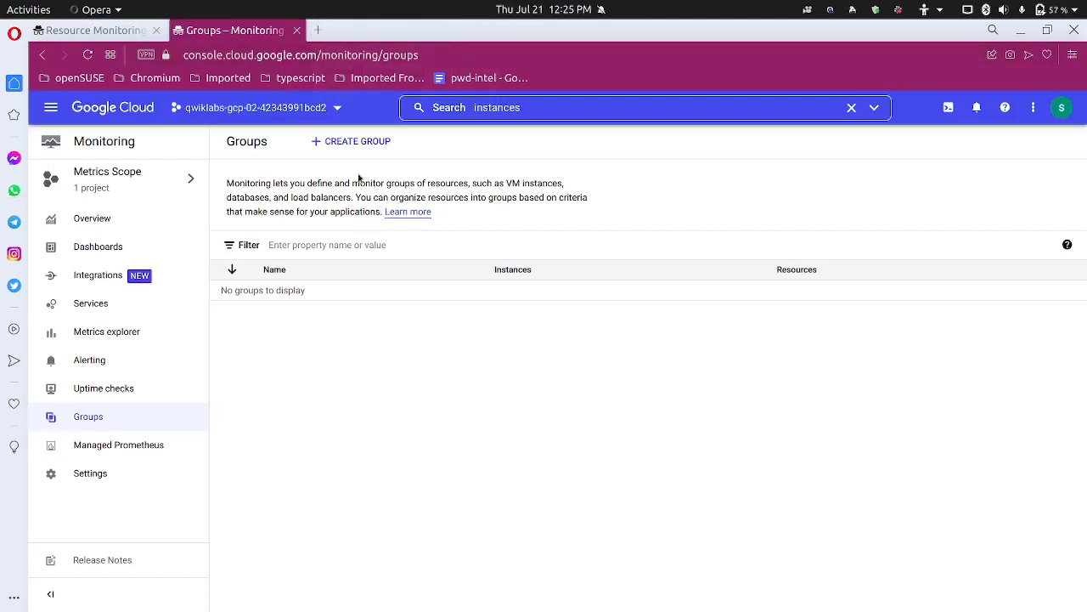
click(355, 145)
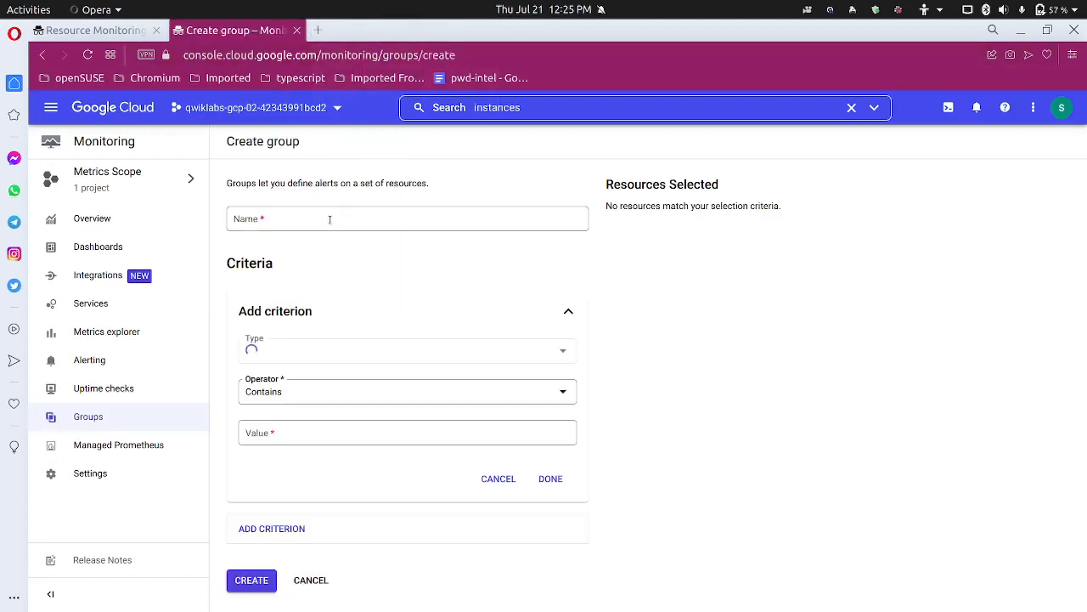
click(328, 224)
key(ctrl+v)
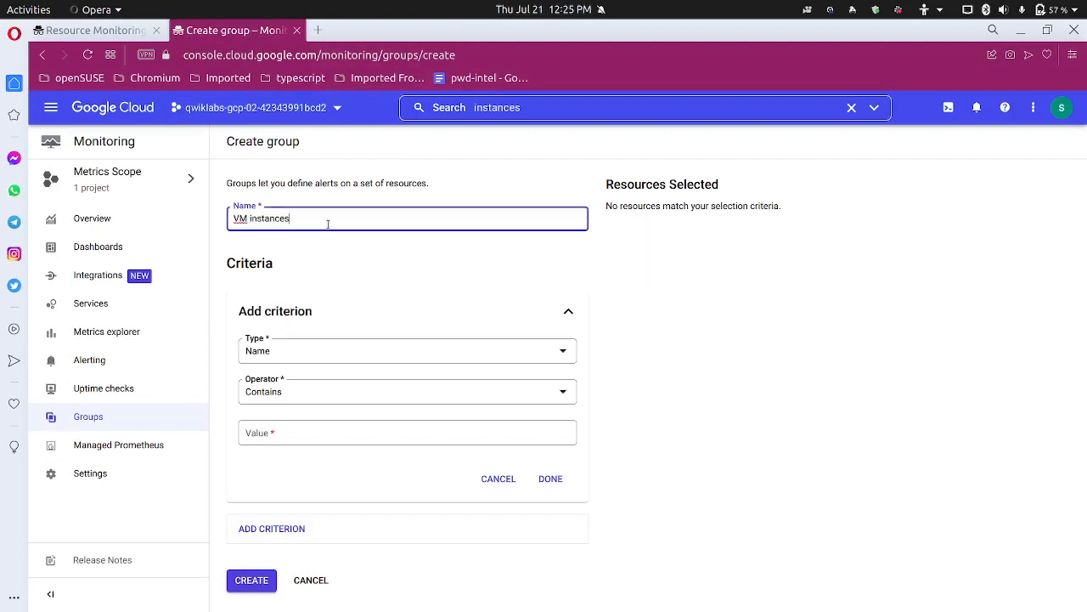
Set the group's criterion to Name Contains nginx, check it against the lab instructions, and create the group
click(284, 430)
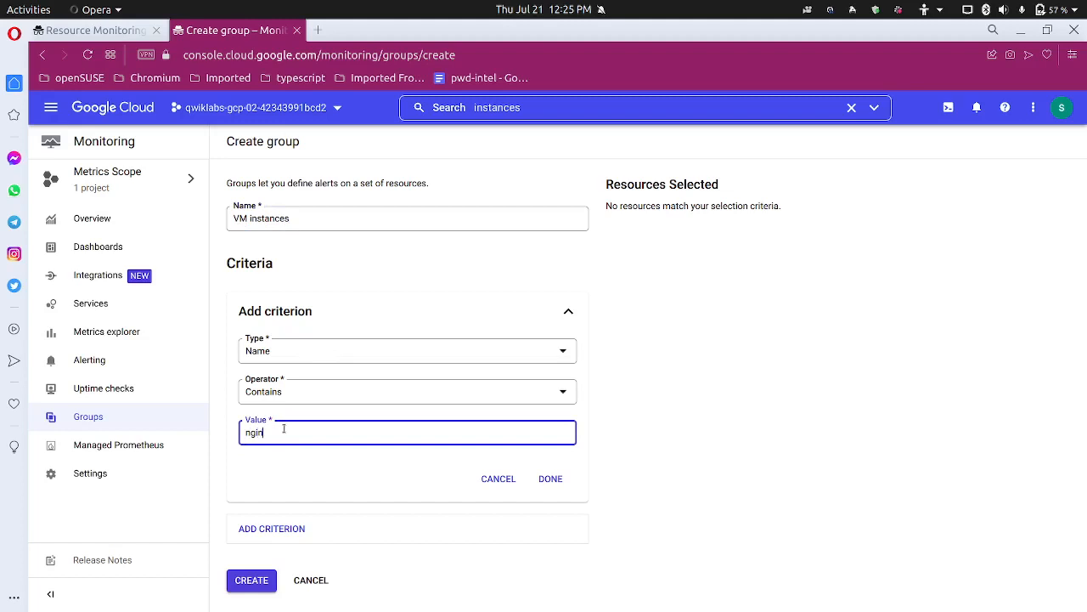
click(111, 30)
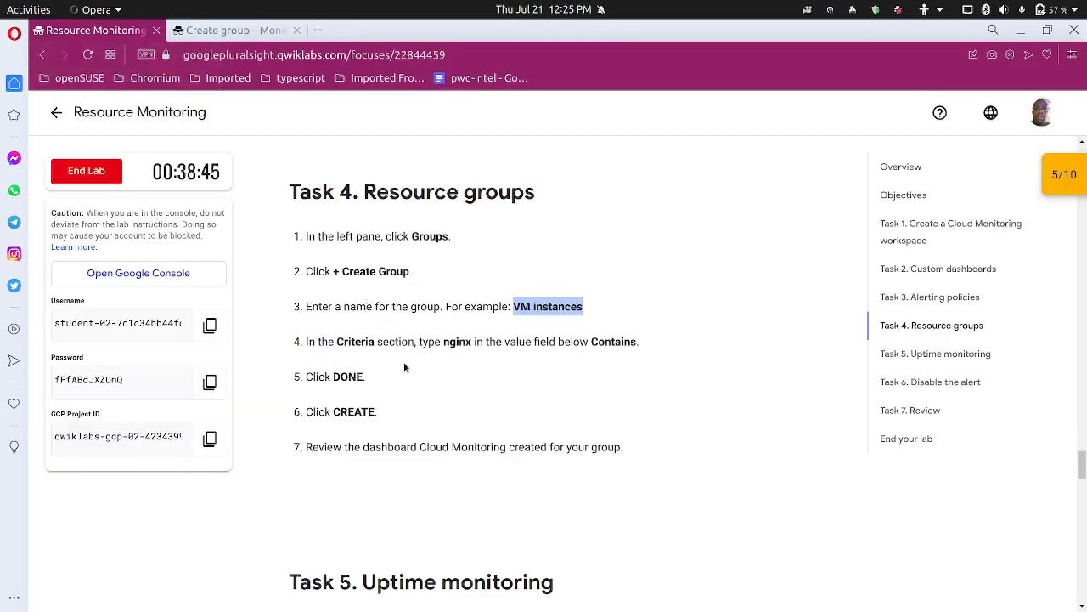
click(202, 30)
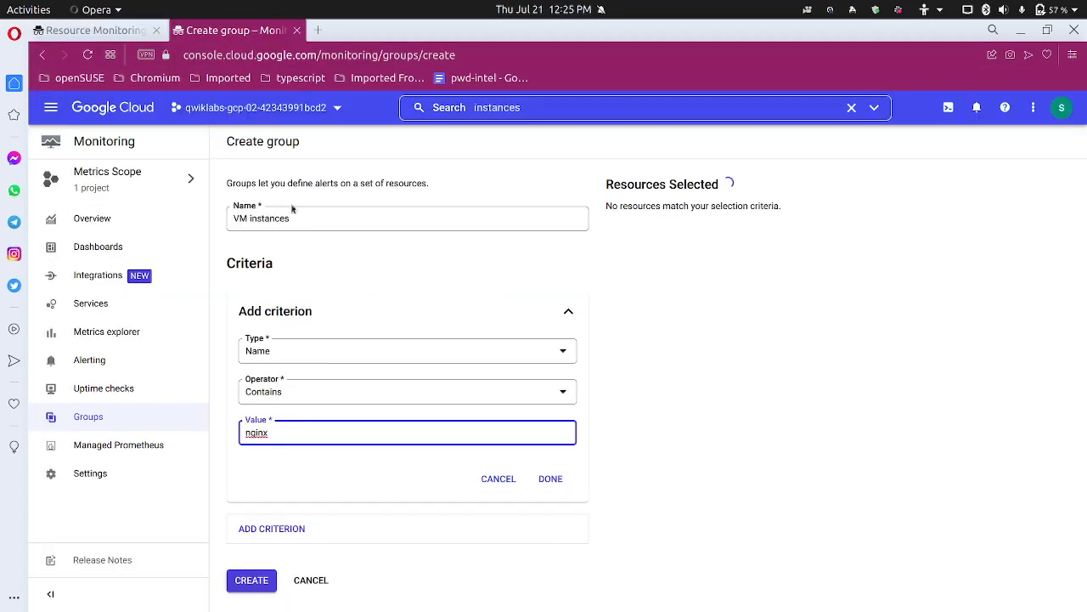
click(552, 479)
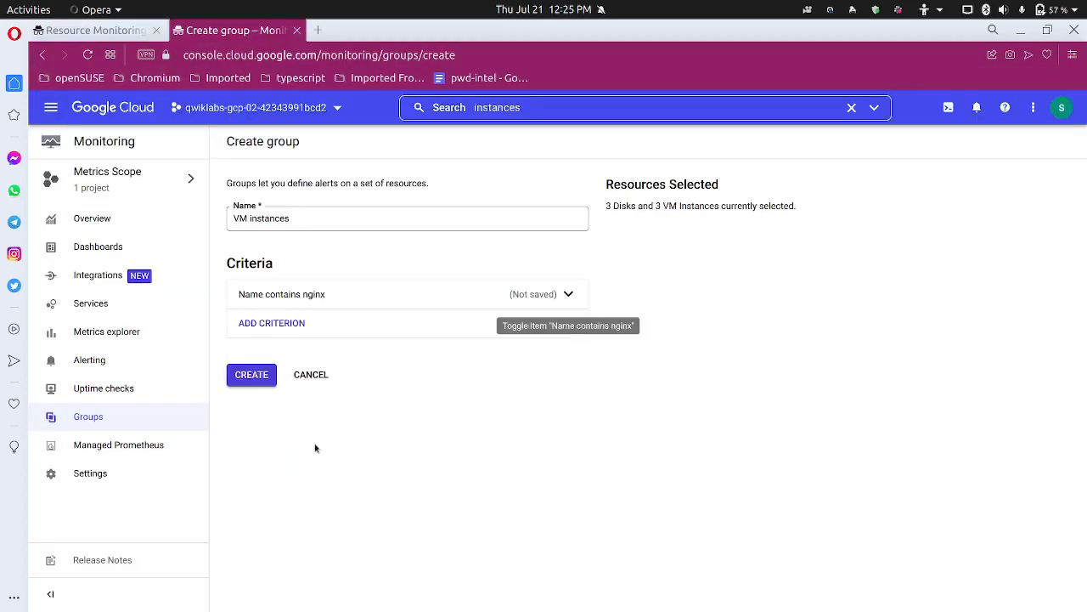
click(254, 377)
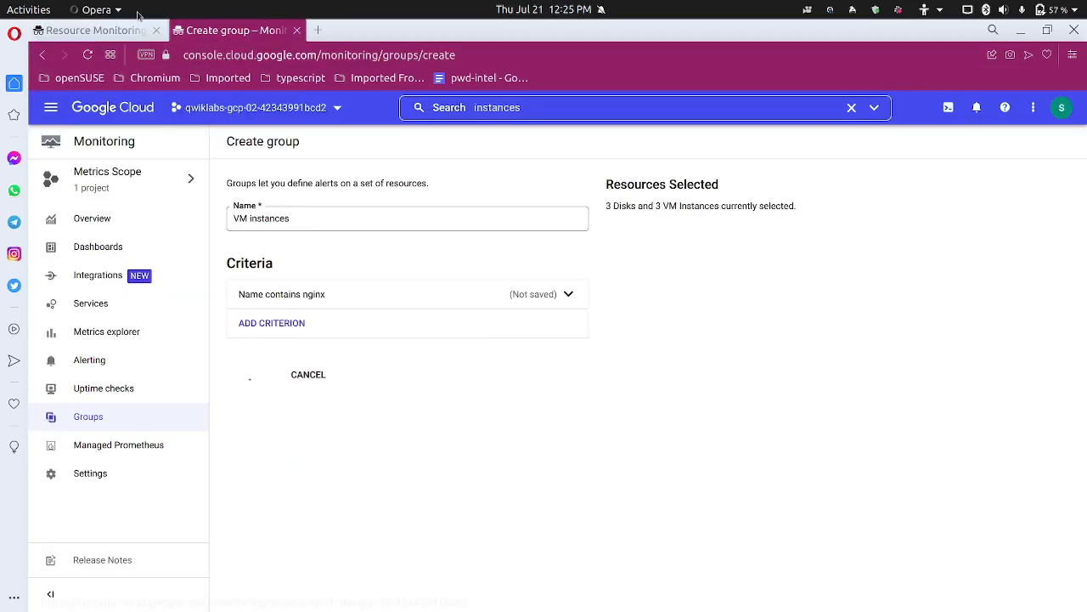
Review the new group's dashboard as the lab asks, covering key metrics, running resources, incidents, disks and VM instances
click(114, 31)
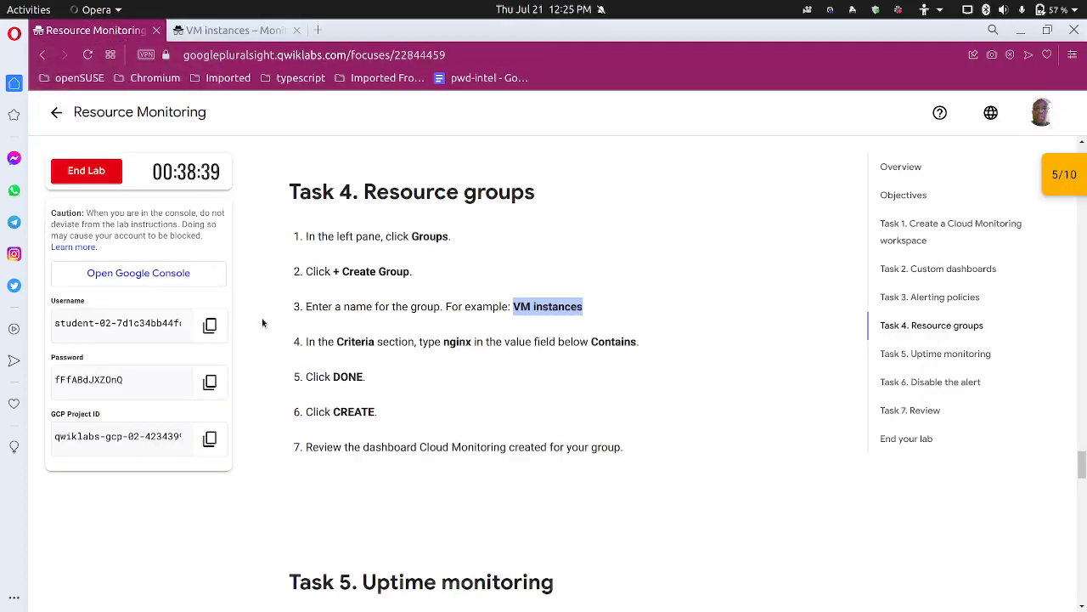
scroll(263, 319, down, 2)
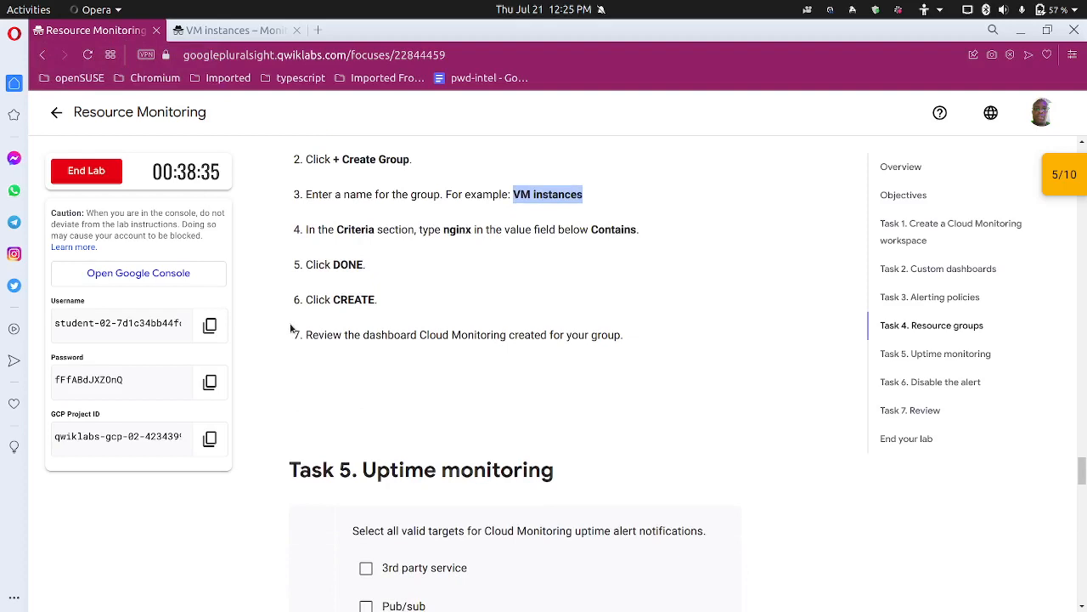
click(270, 32)
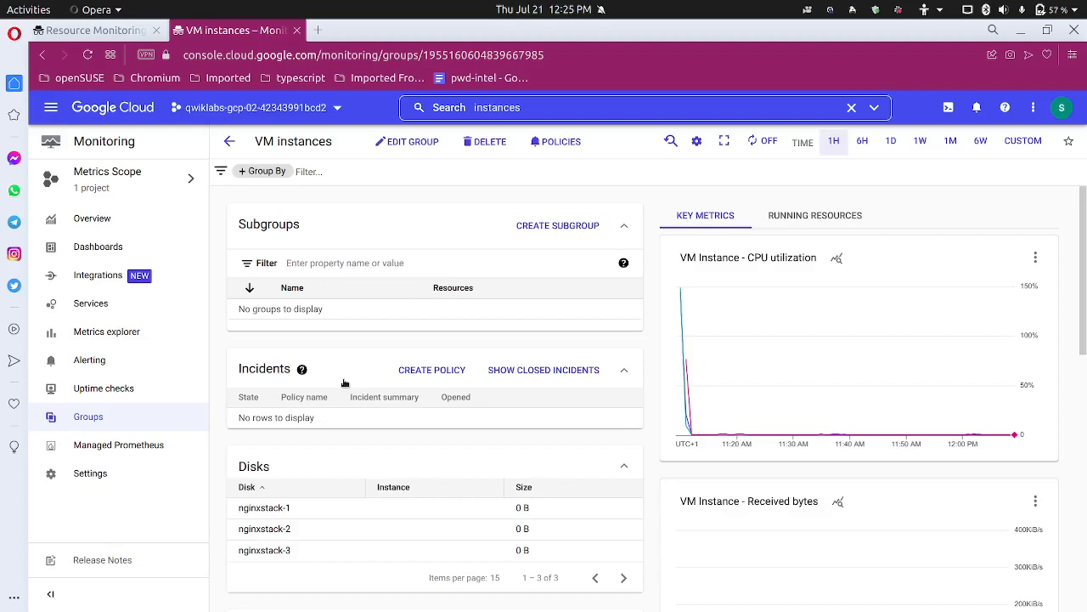
scroll(344, 383, down, 5)
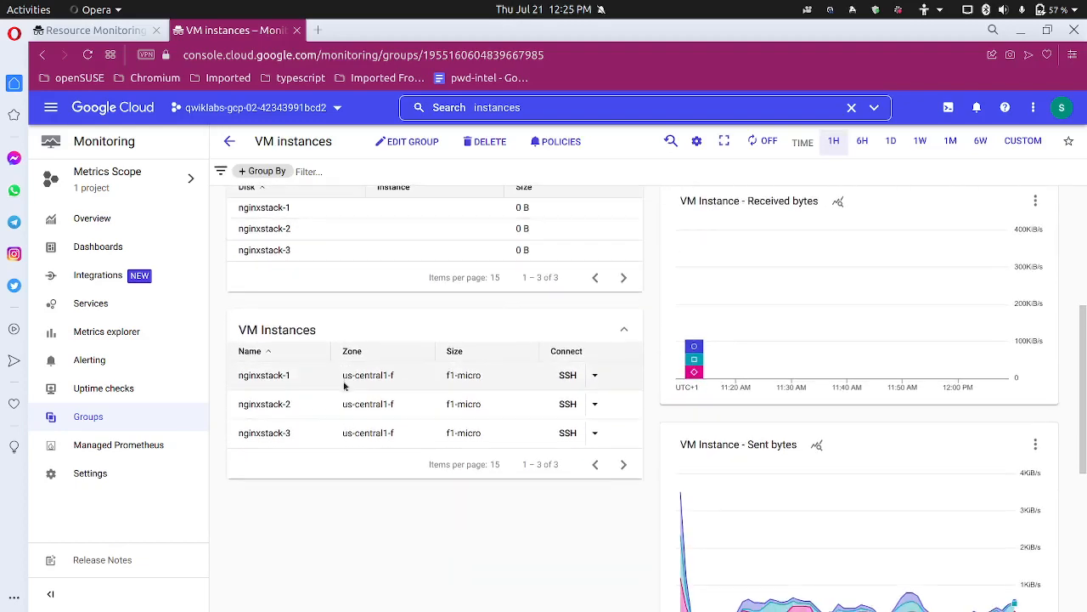
scroll(344, 387, down, 3)
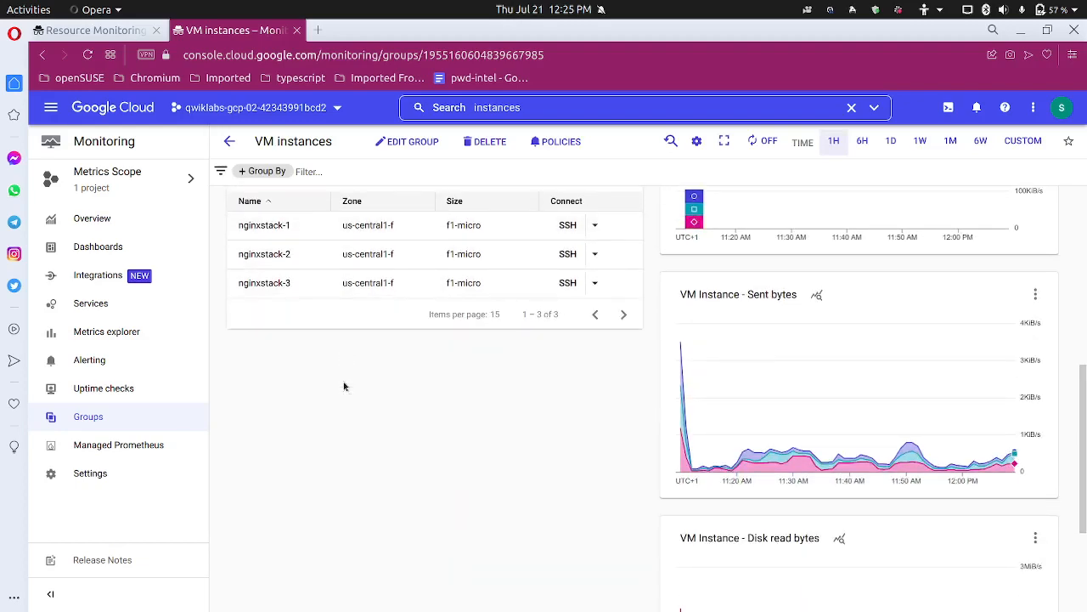
scroll(344, 386, down, 4)
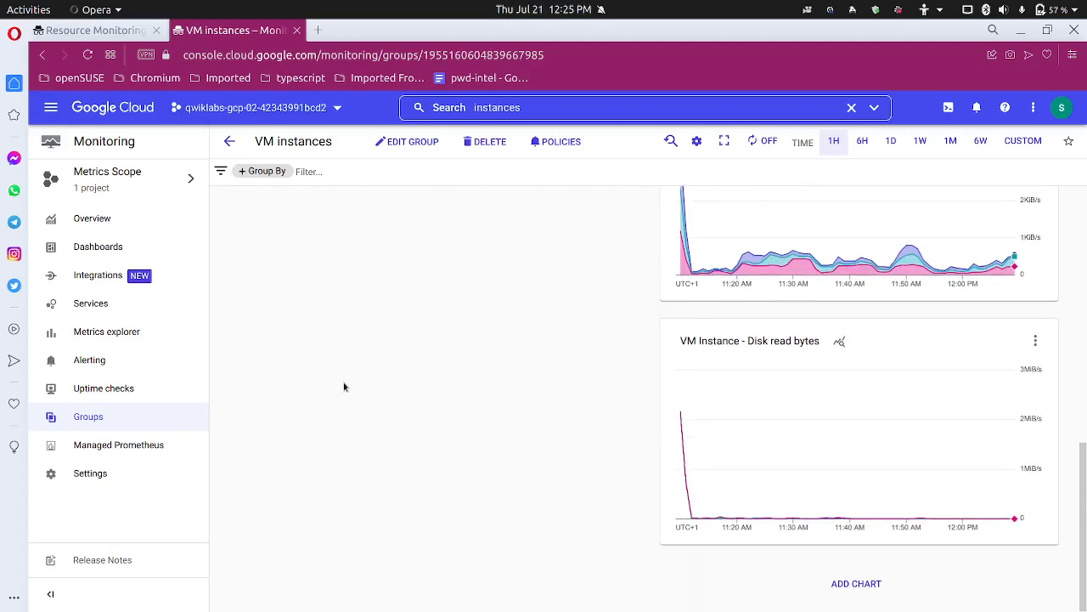
scroll(344, 387, up, 6)
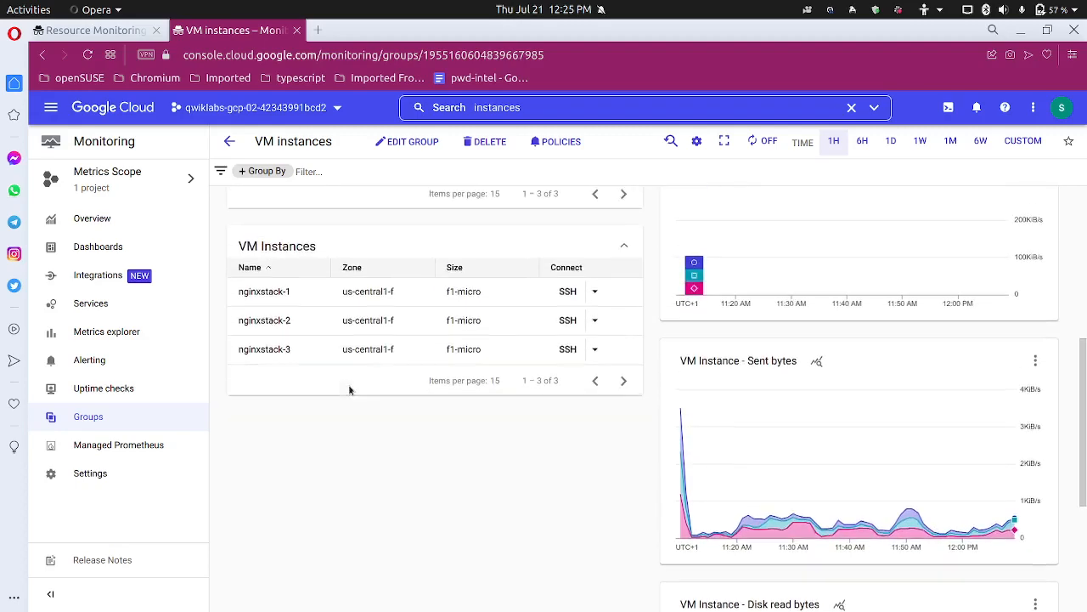
scroll(349, 390, up, 4)
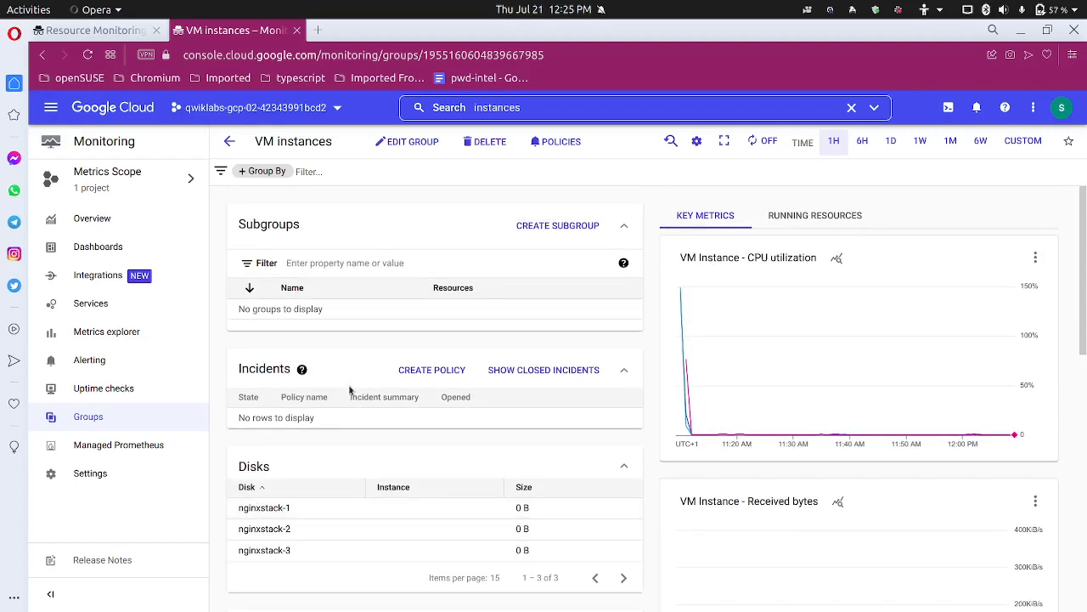
click(798, 208)
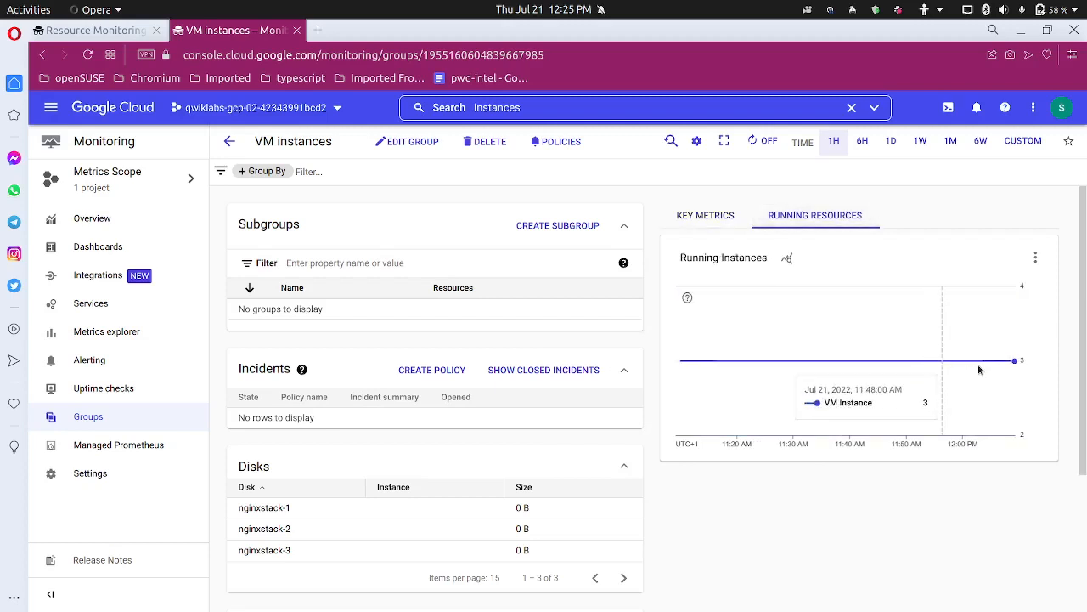
scroll(463, 421, down, 3)
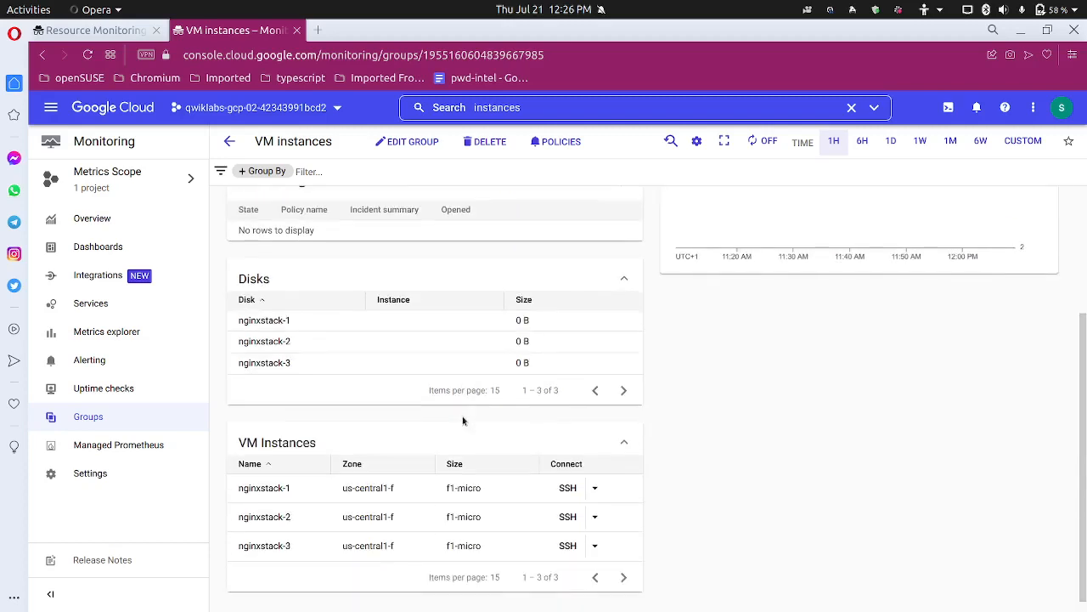
scroll(463, 420, down, 1)
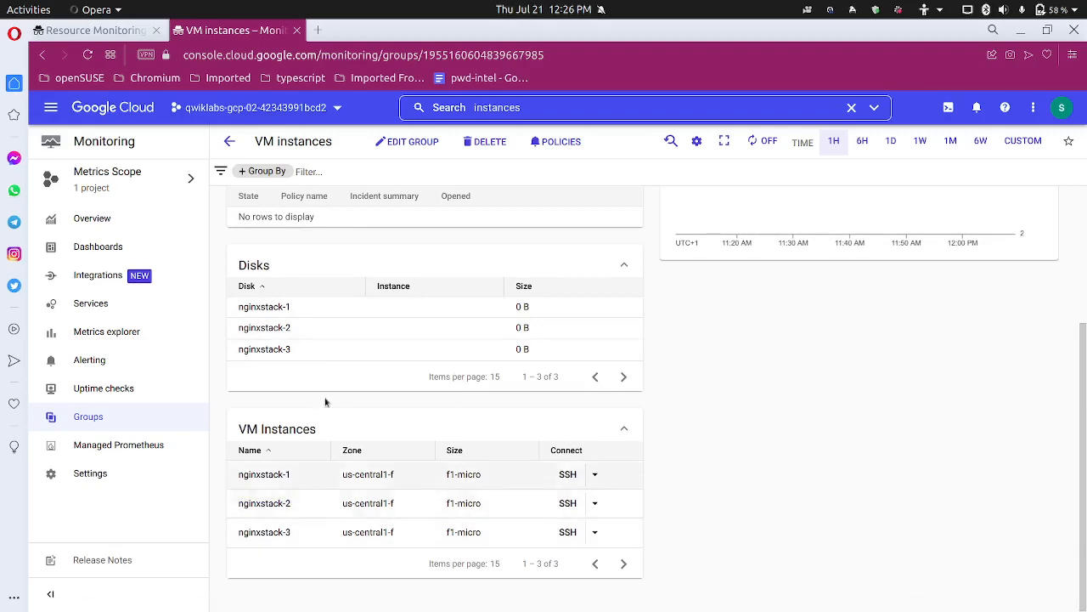
scroll(322, 339, up, 3)
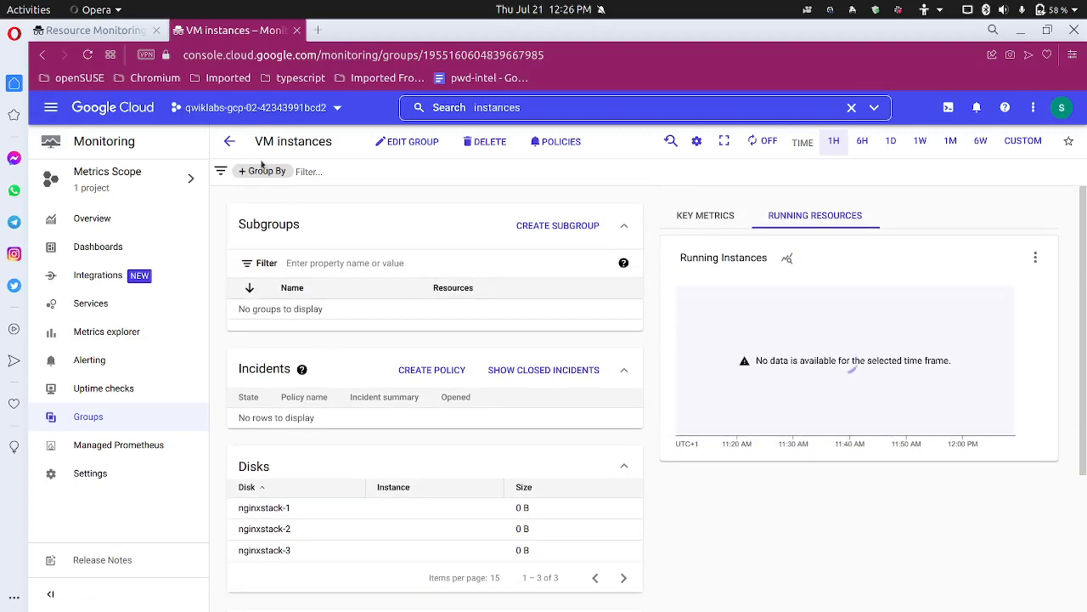
In the lab's Task 5 question on uptime alert notification targets, select email and SMS
click(128, 34)
scroll(328, 367, down, 2)
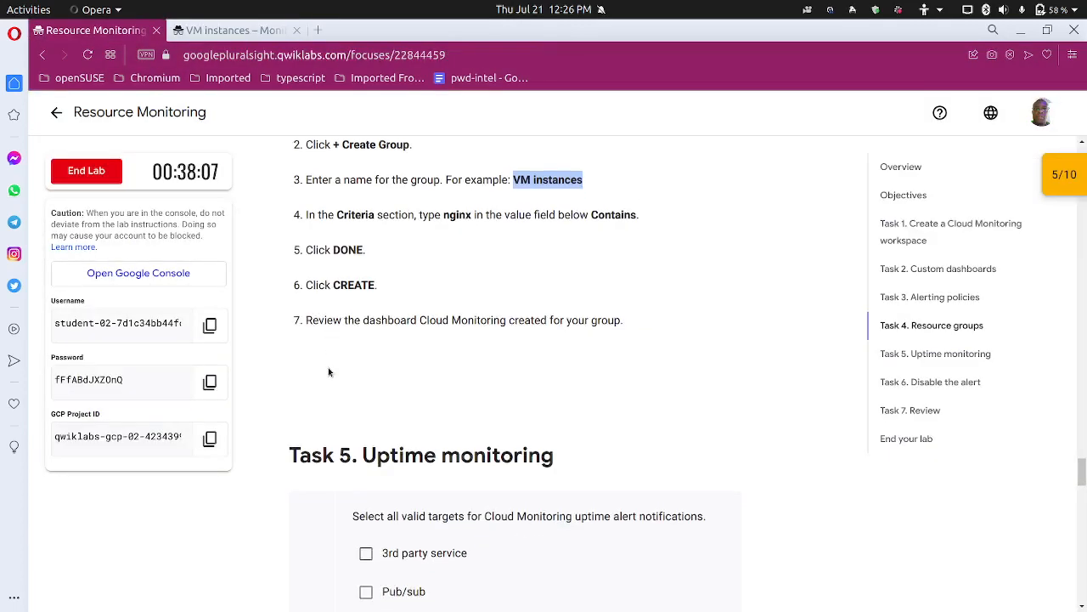
scroll(328, 365, down, 2)
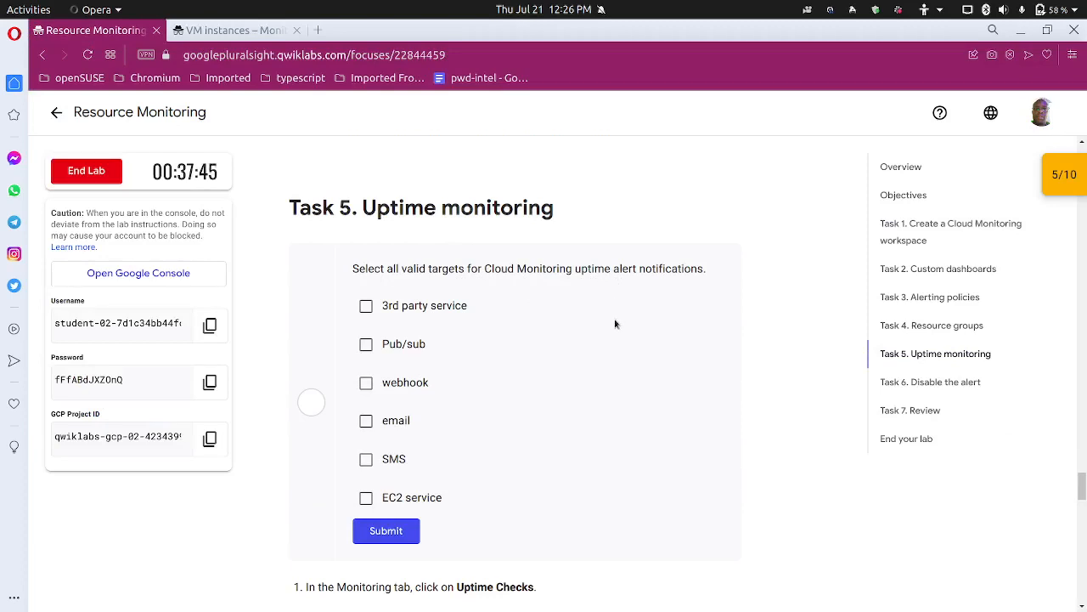
click(366, 421)
Open the notification channels from Cloud Monitoring's Alerting page and look through the supported channel types
click(232, 29)
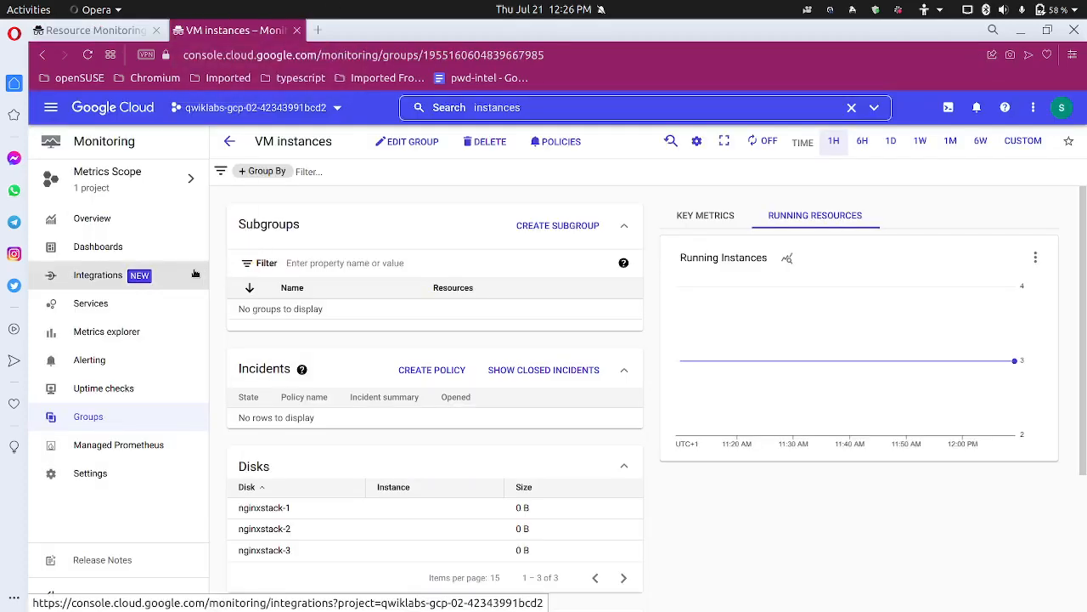
click(153, 361)
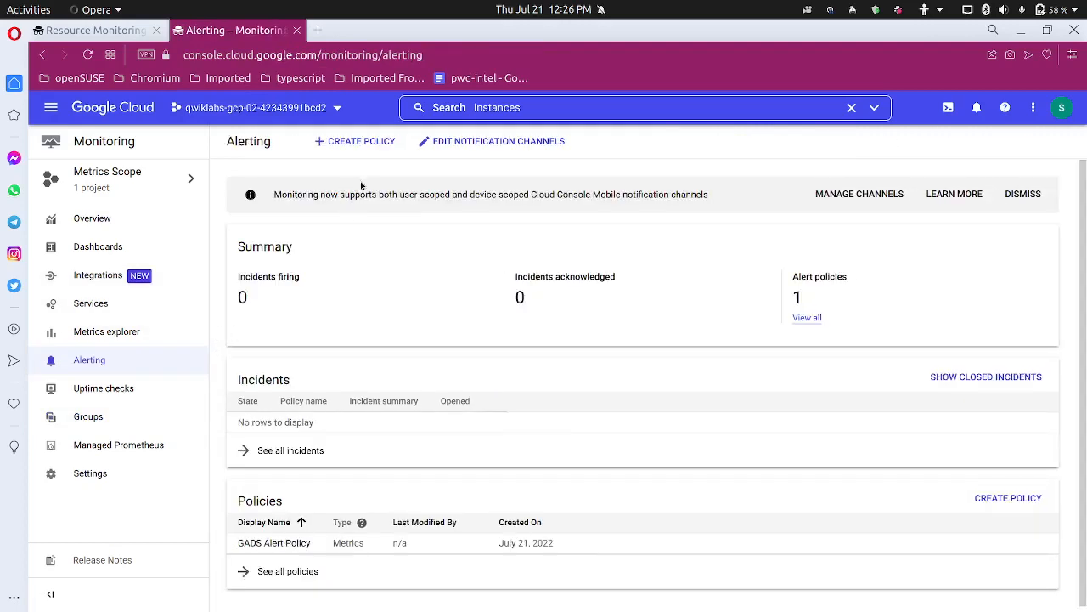
click(473, 143)
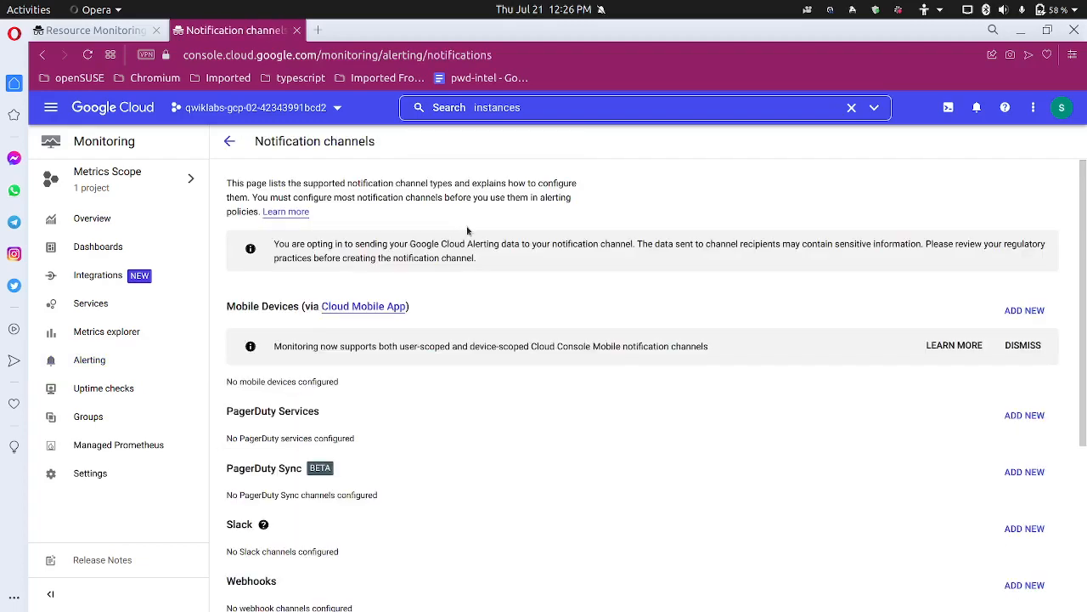
scroll(453, 490, down, 3)
scroll(453, 481, down, 1)
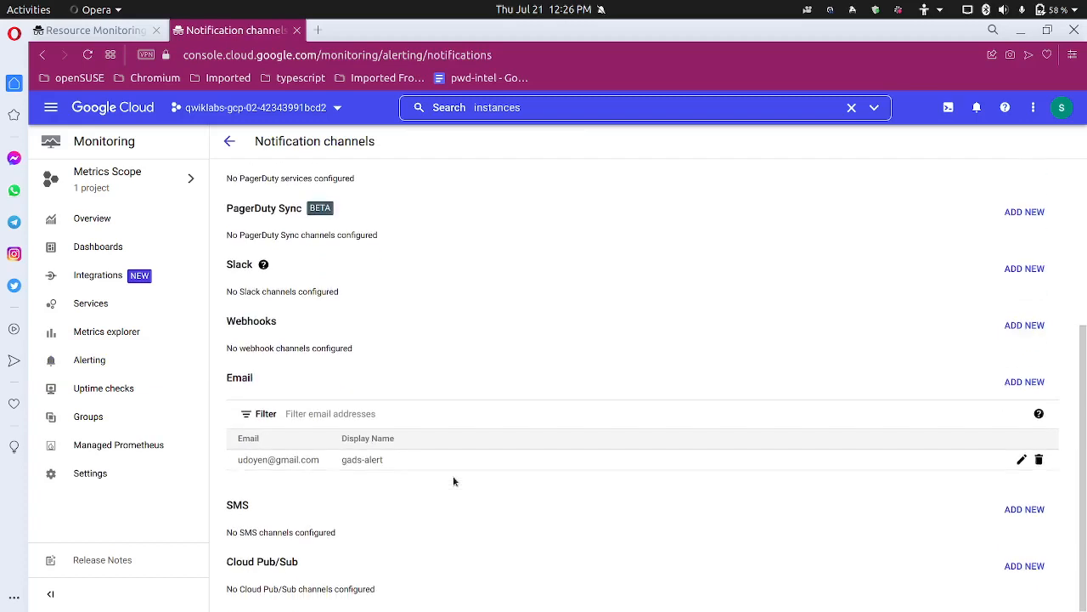
Select webhook and Pub/sub in the lab's Task 5 question, checking them against the notification channels list
click(95, 30)
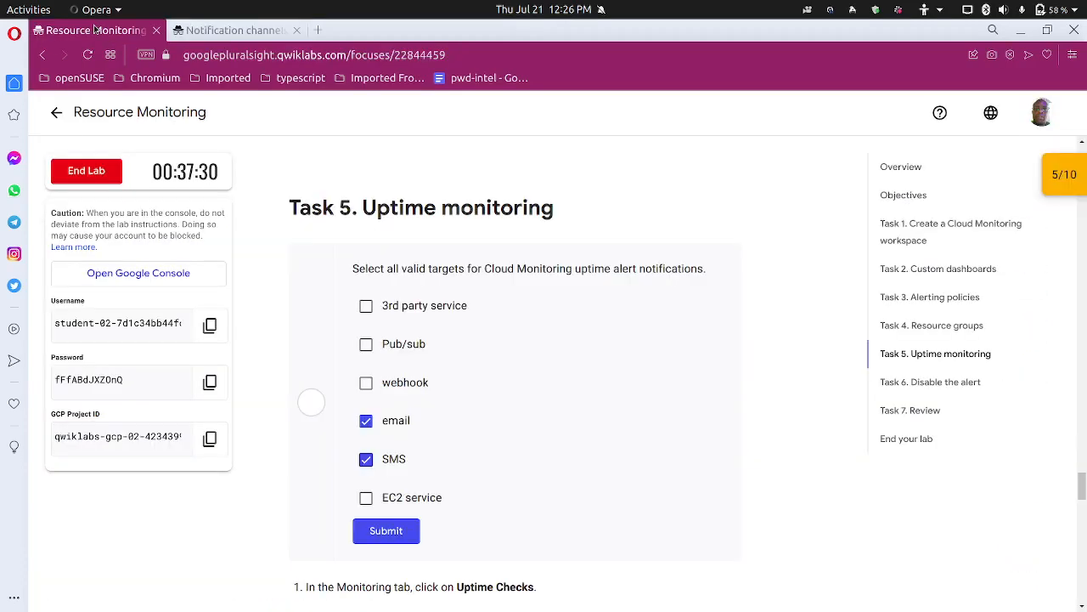
click(366, 384)
click(233, 30)
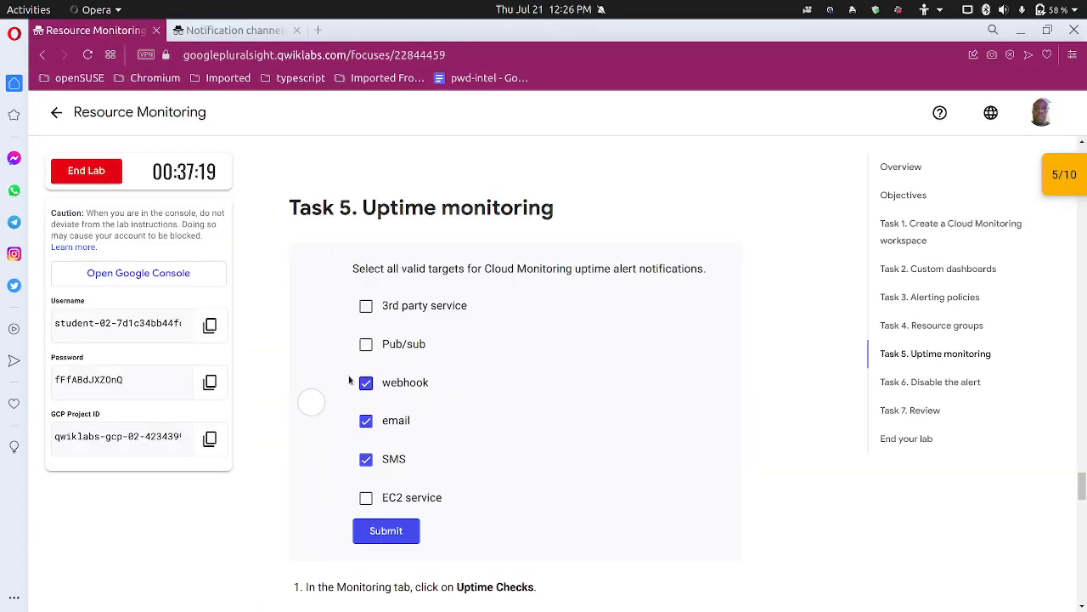
click(366, 344)
click(234, 33)
scroll(312, 404, up, 3)
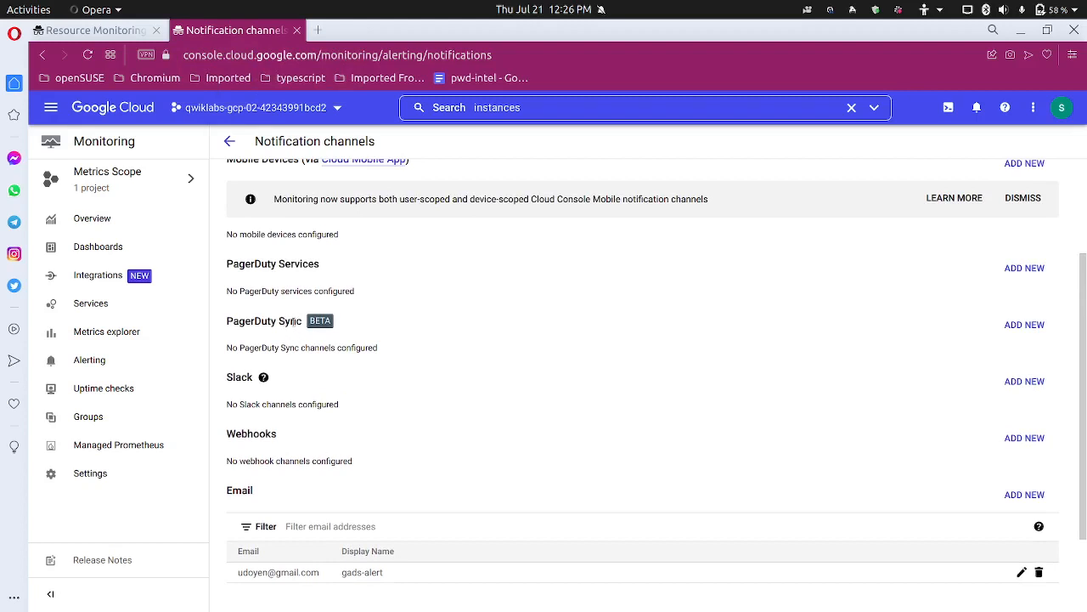
scroll(343, 371, down, 3)
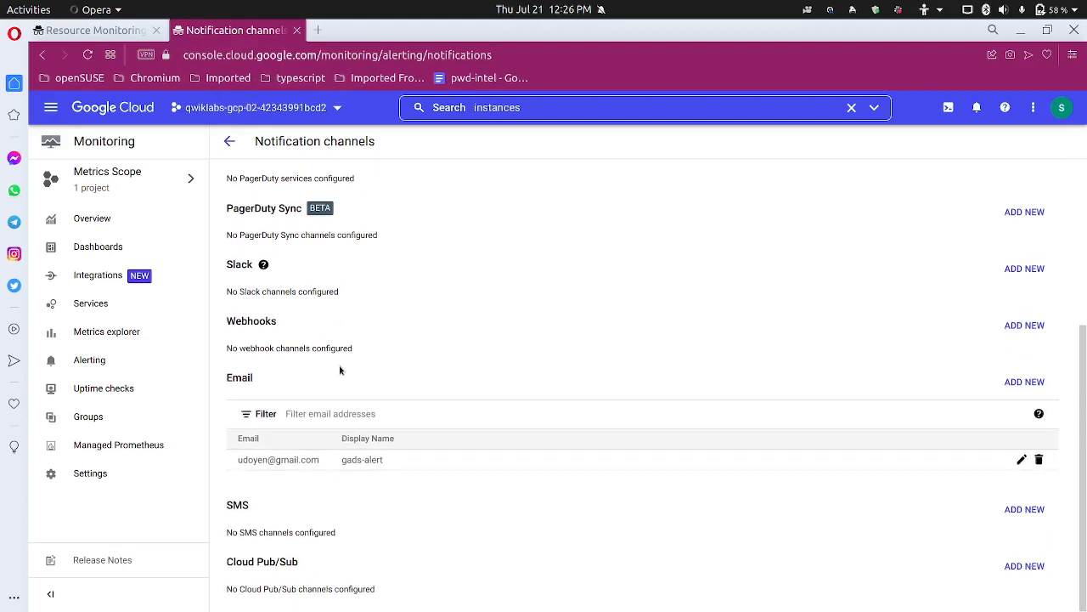
Add 3rd party service to the Task 5 answers, recheck the supported notification channels, and submit the question
click(119, 30)
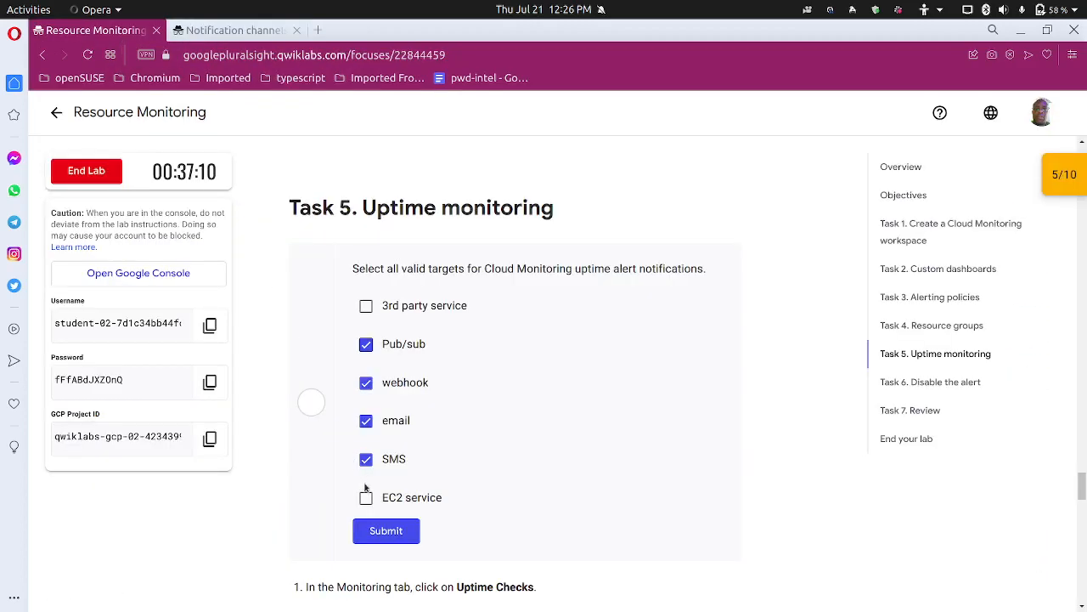
click(366, 305)
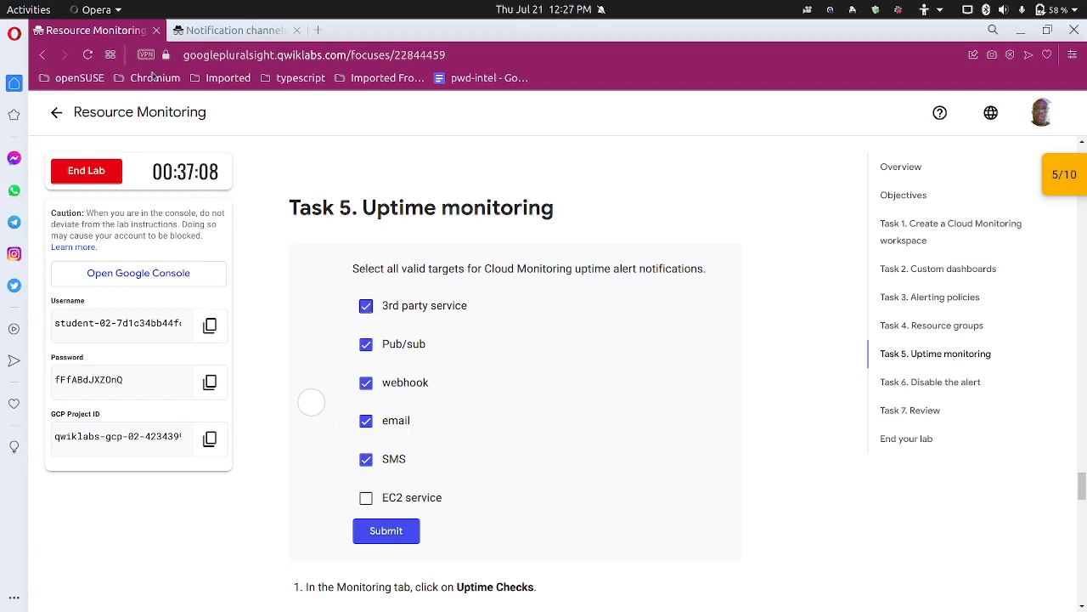
click(234, 30)
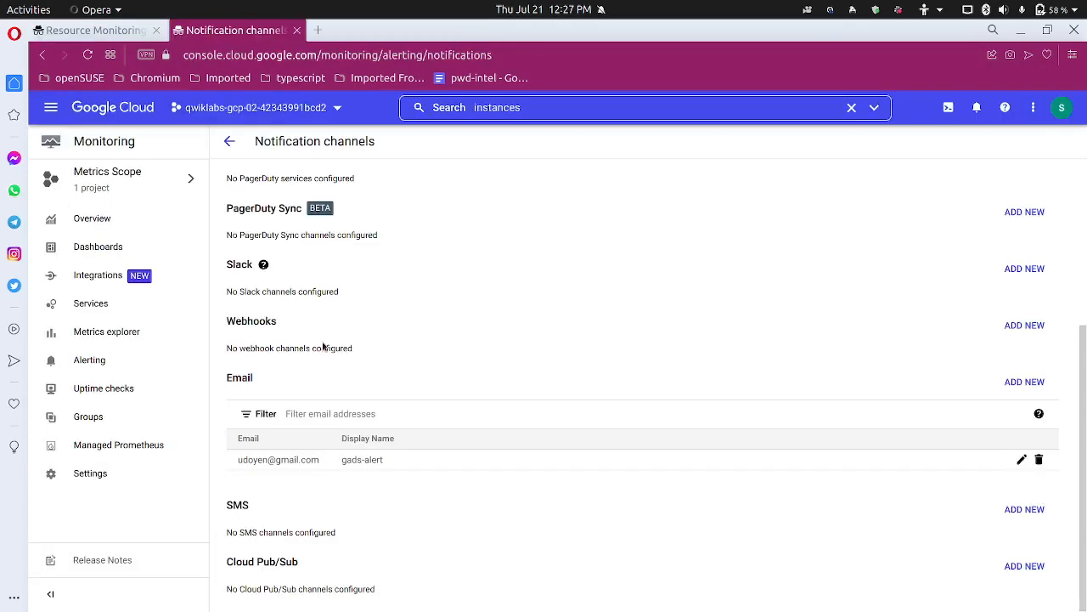
scroll(323, 346, up, 3)
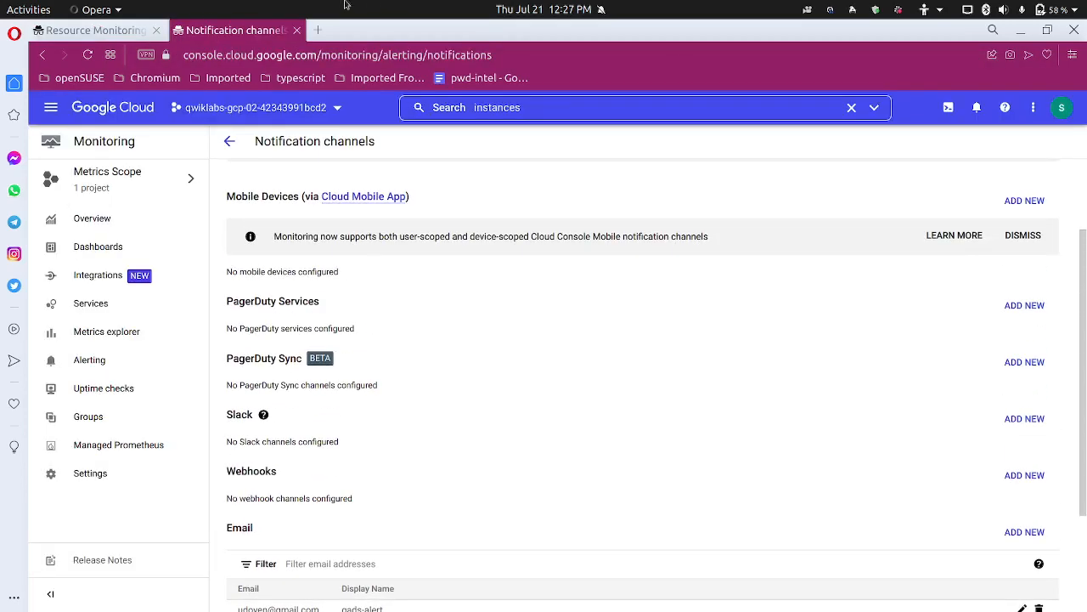
click(118, 31)
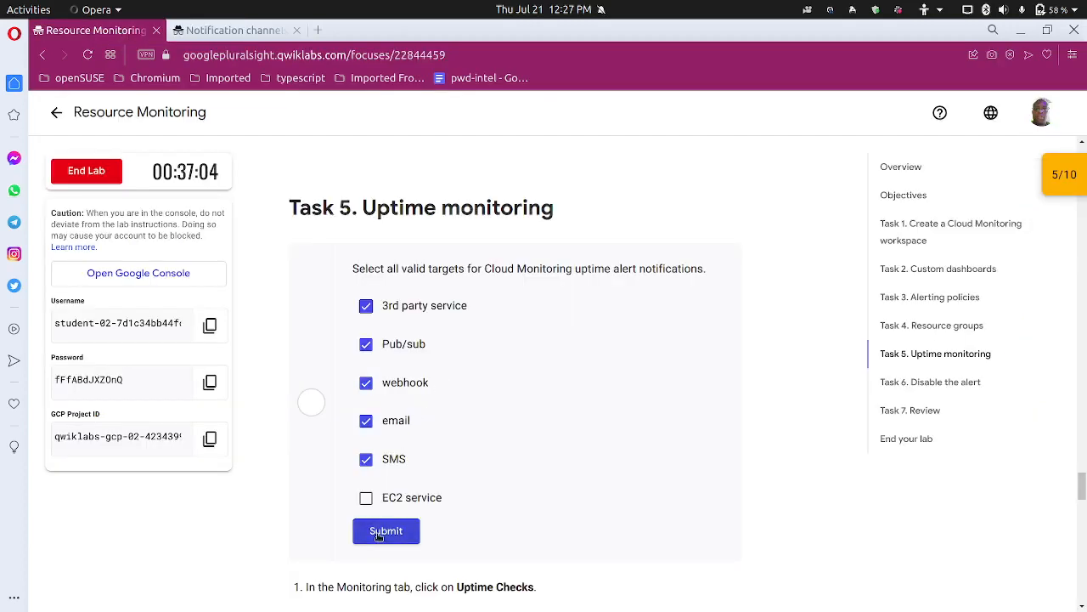
click(410, 534)
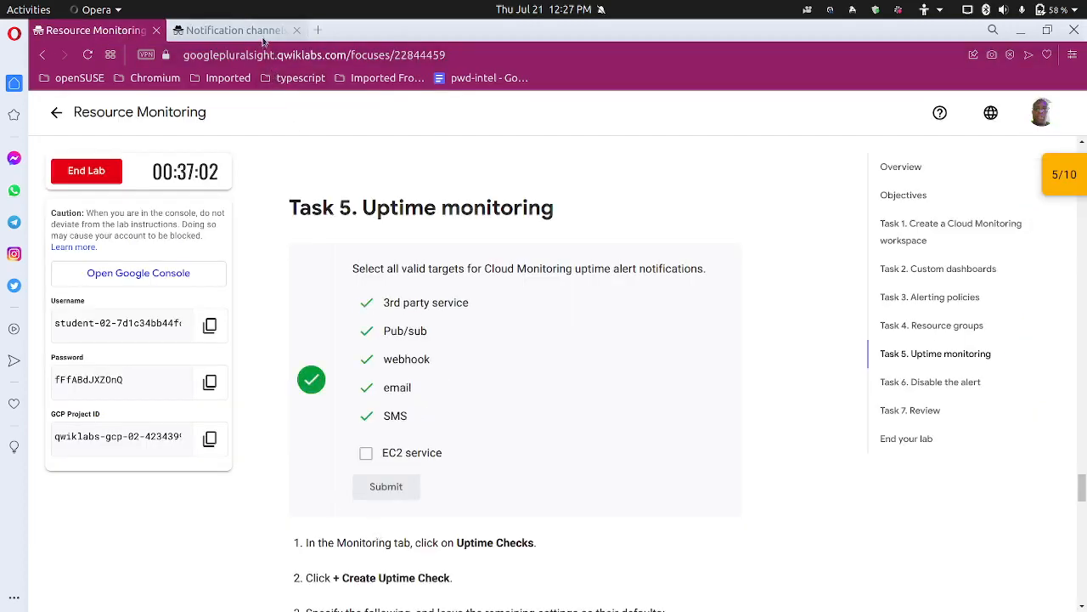
Leave the notification channels page, read the lab's Task 5 instructions, and open Uptime checks in Cloud Monitoring
click(232, 30)
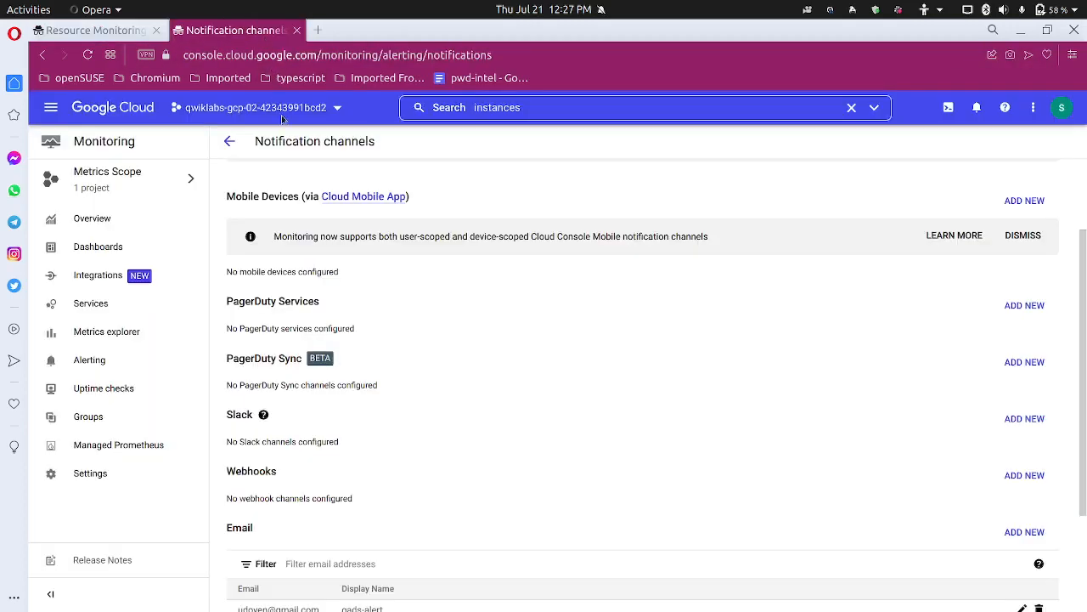
click(231, 142)
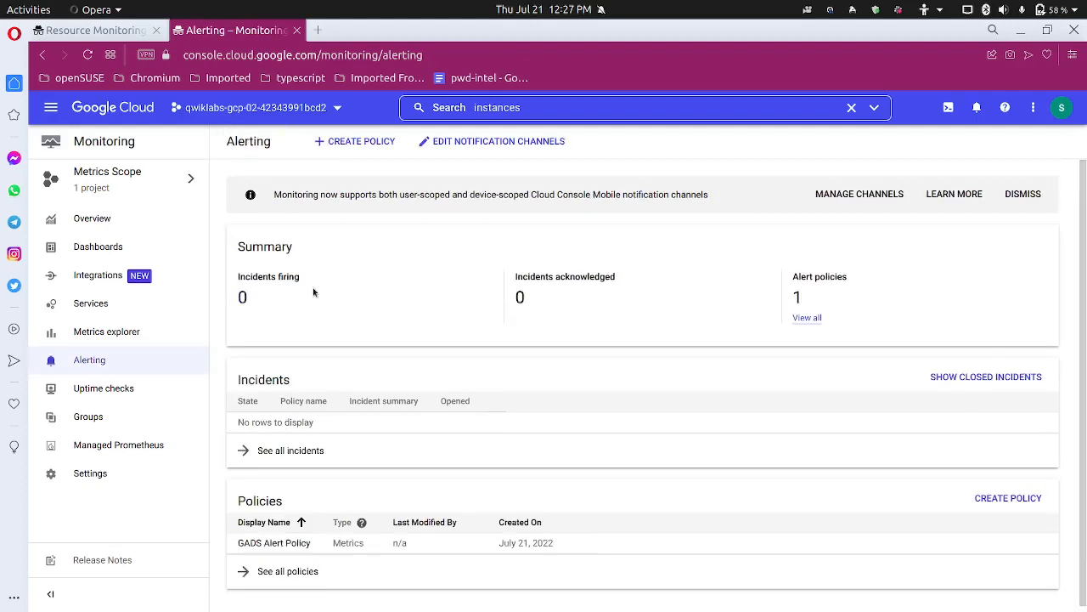
scroll(315, 308, down, 1)
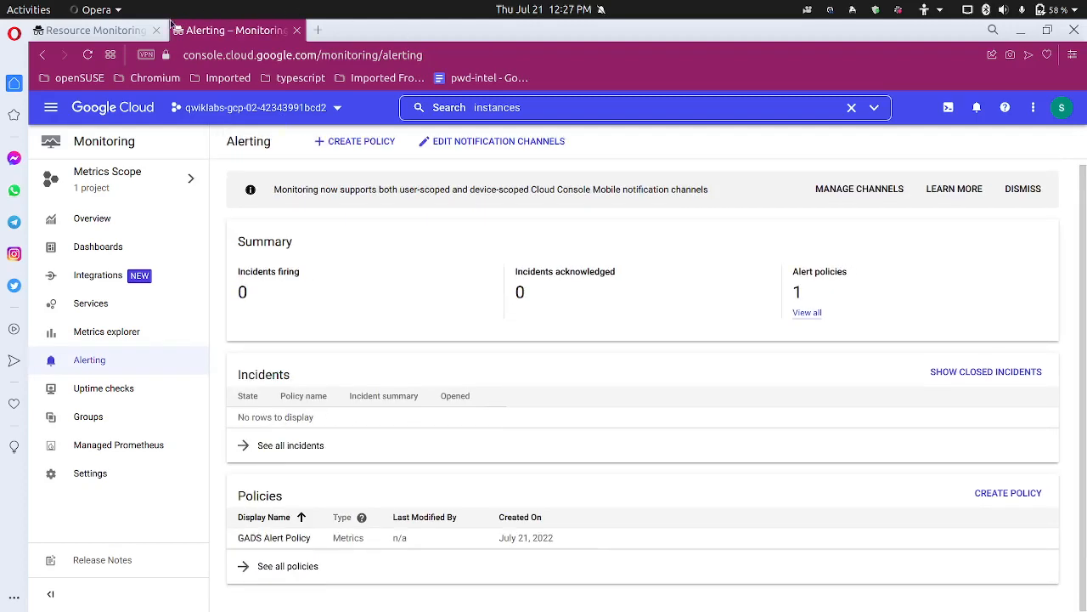
click(127, 31)
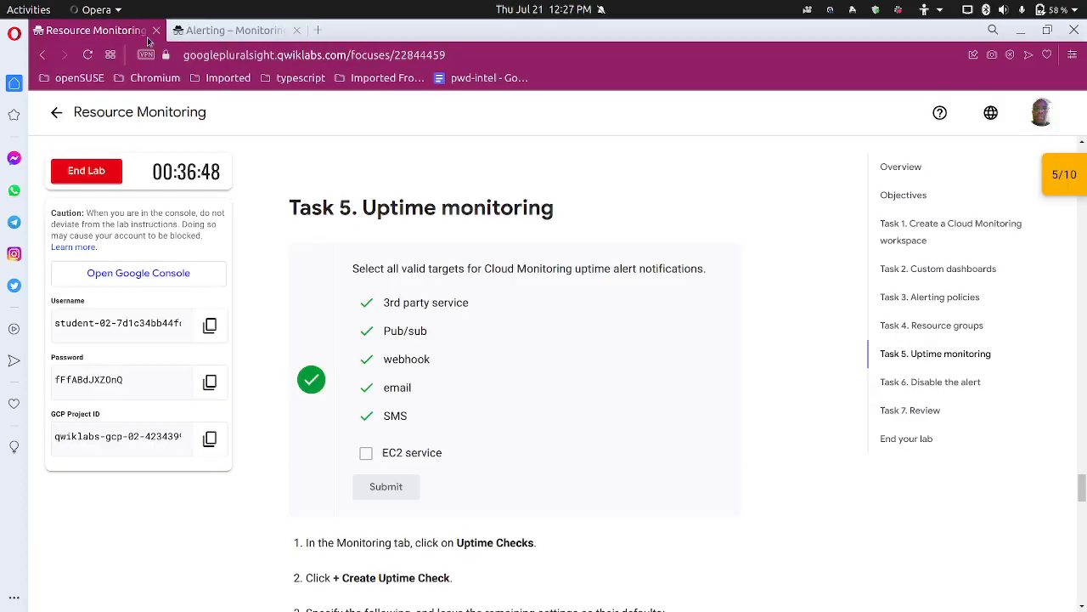
scroll(331, 395, down, 3)
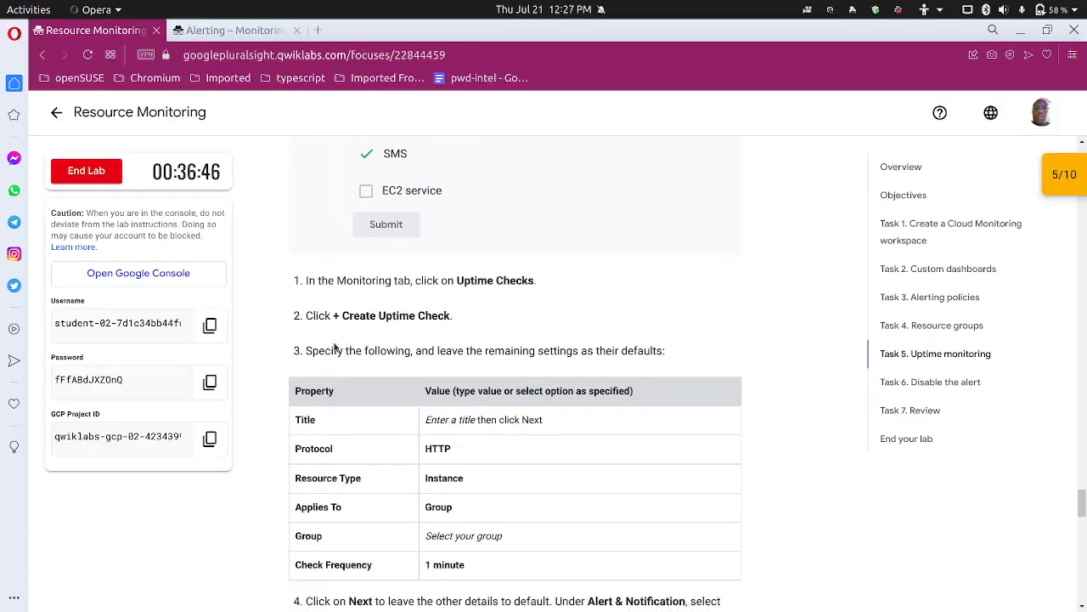
click(232, 29)
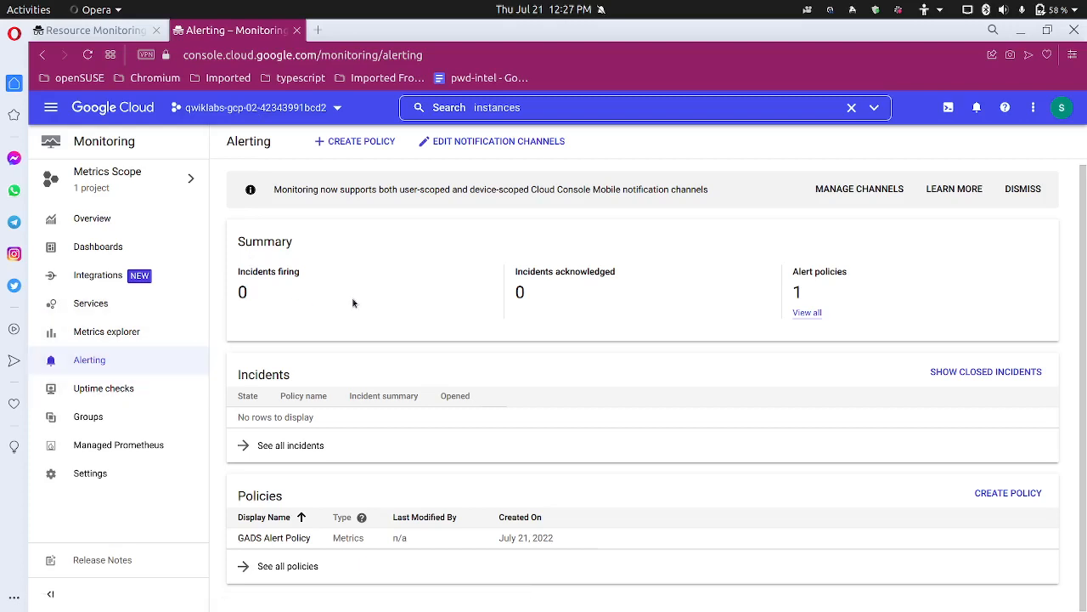
click(105, 388)
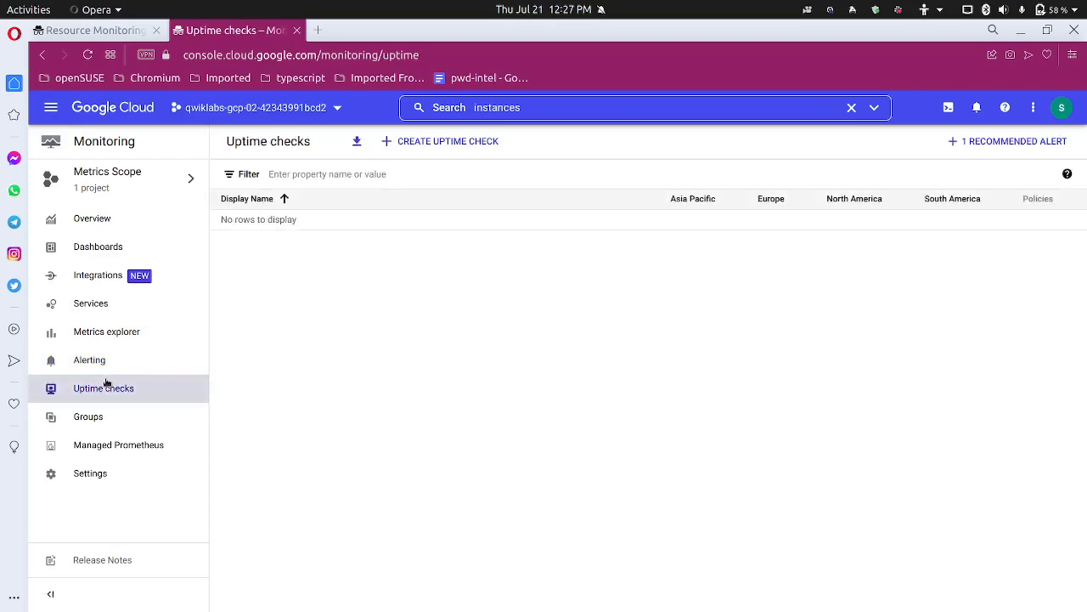
Start a new uptime check following the lab instructions, title it GADS Uptime Check, and continue to its target settings
click(85, 36)
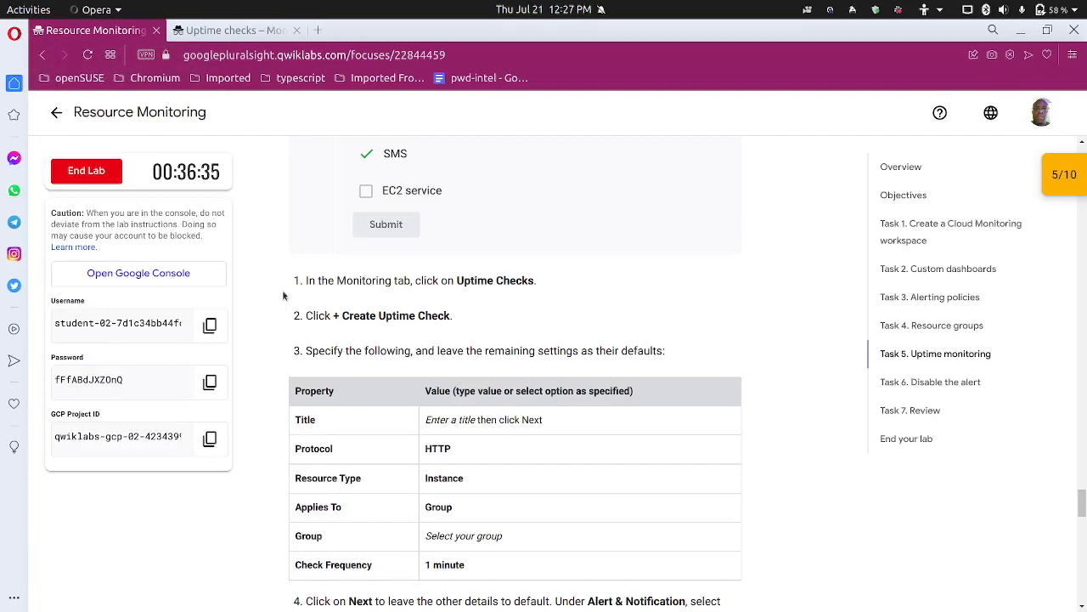
click(245, 30)
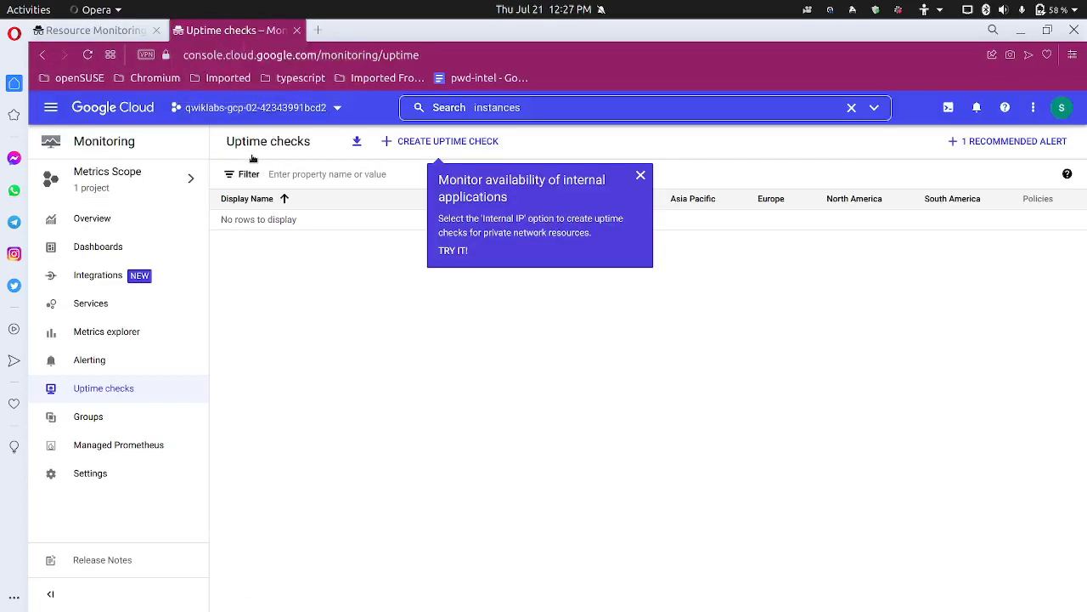
click(410, 142)
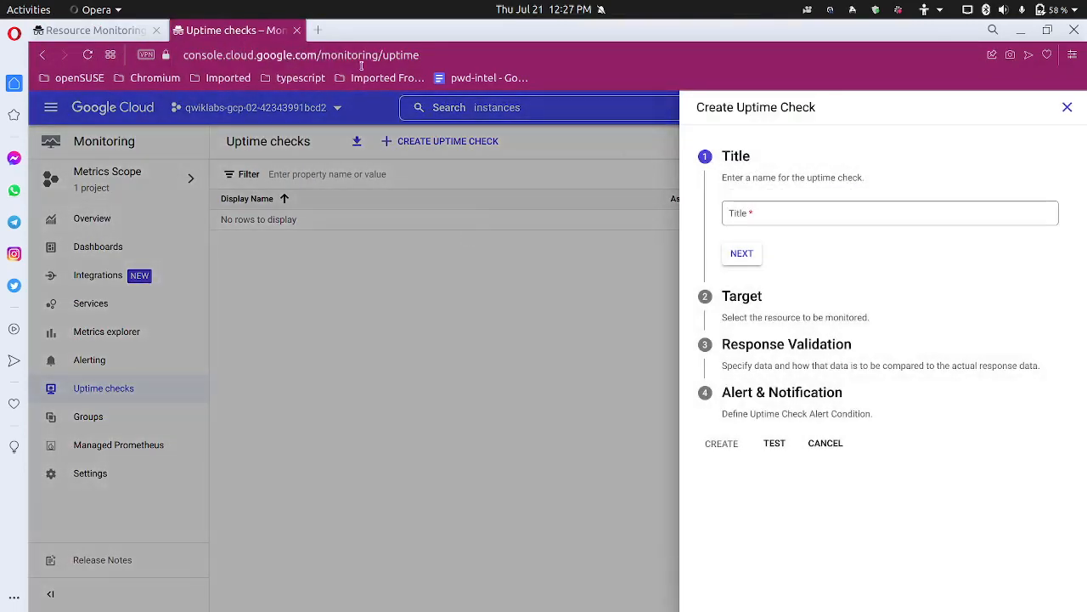
click(93, 30)
scroll(350, 344, down, 3)
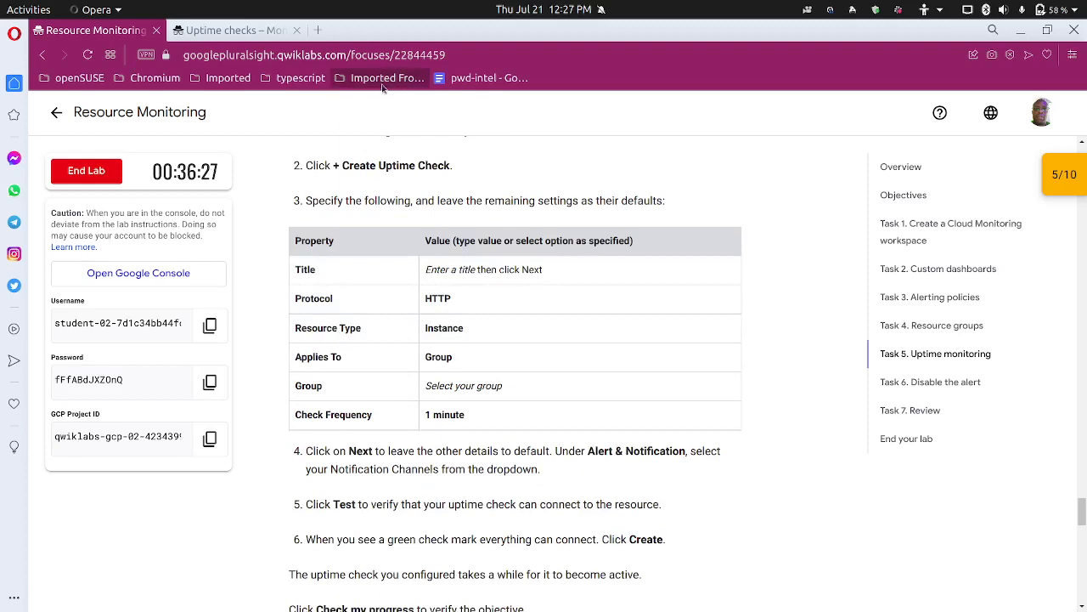
key(ctrl+Tab)
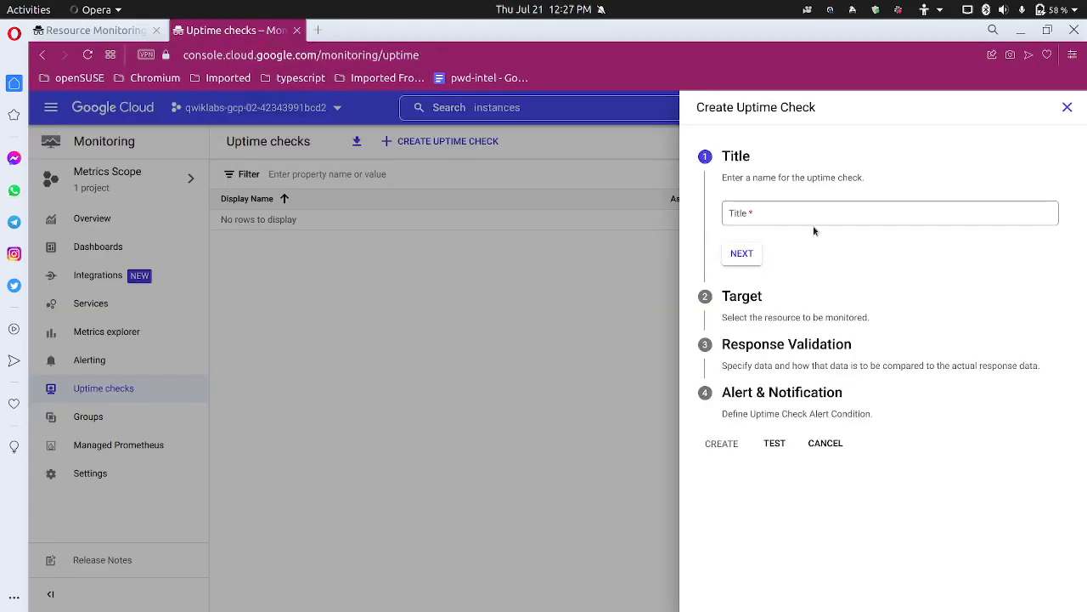
click(809, 212)
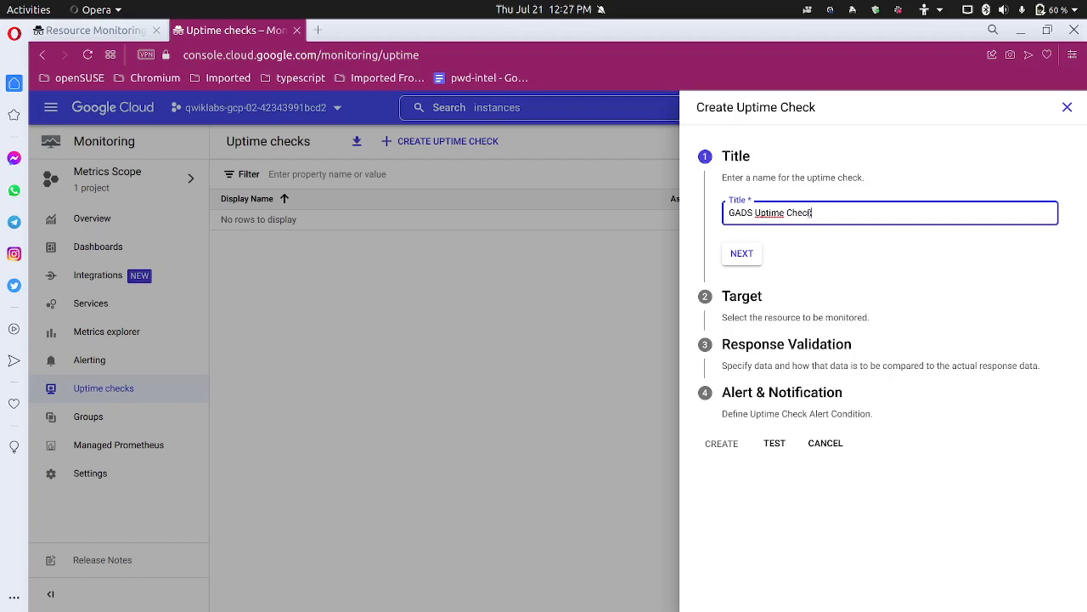
click(741, 254)
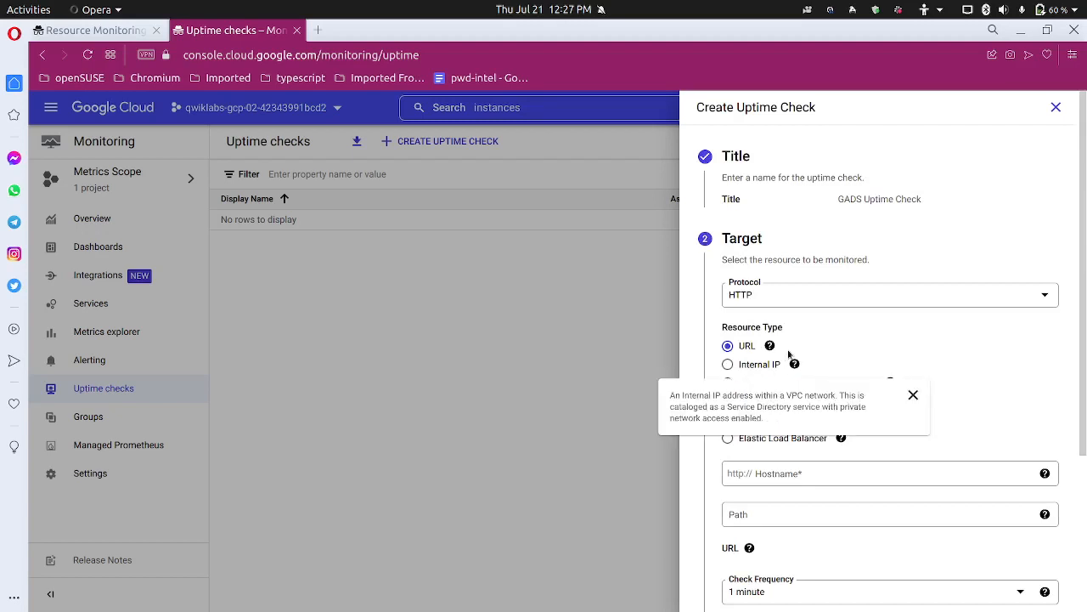
Look up the required resource type in the lab instructions and set the uptime check's resource type to Instance
mouse_move(769, 345)
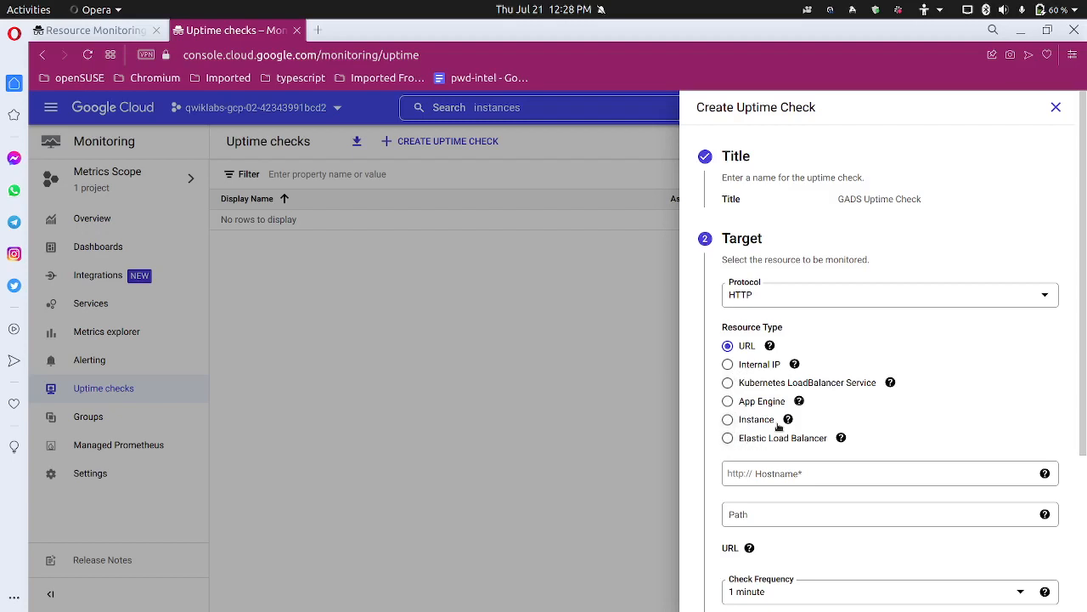
click(127, 34)
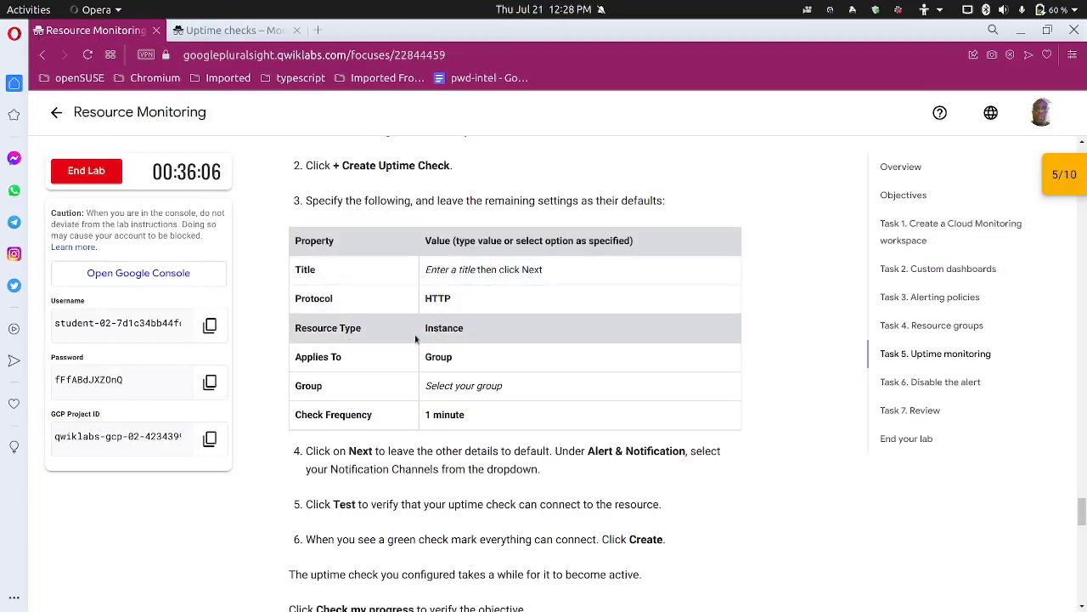
click(247, 30)
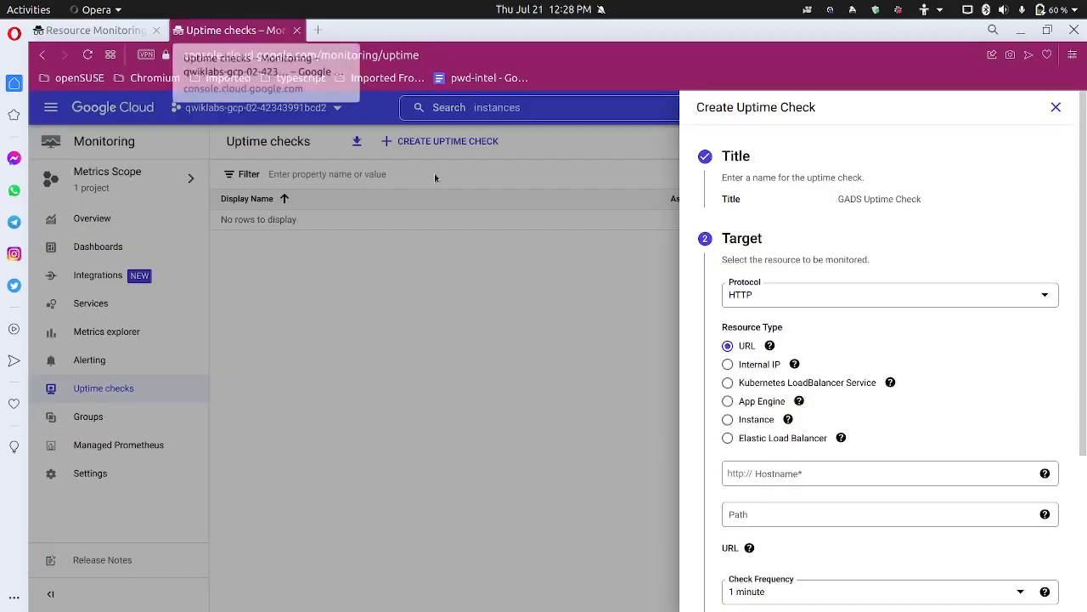
click(728, 418)
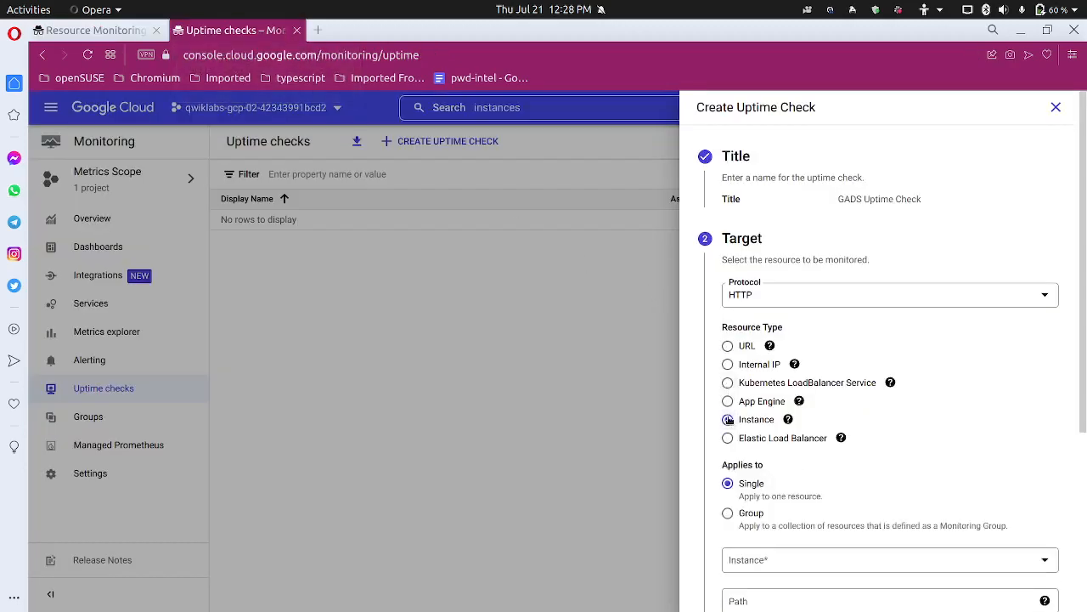
Apply the uptime check to a group as the lab table specifies, choosing the VM instances group
click(128, 33)
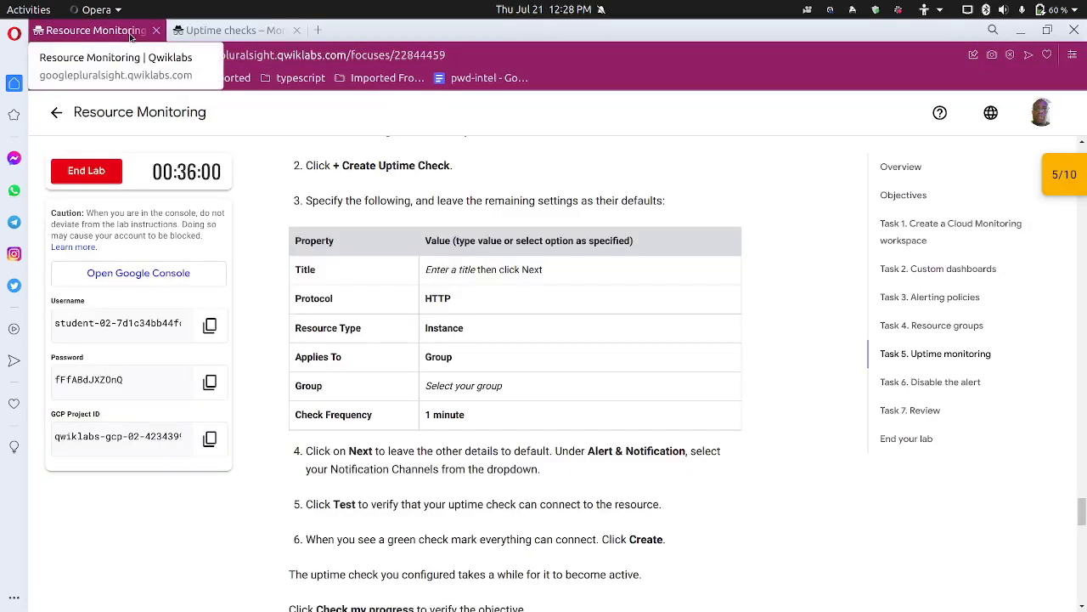
click(213, 32)
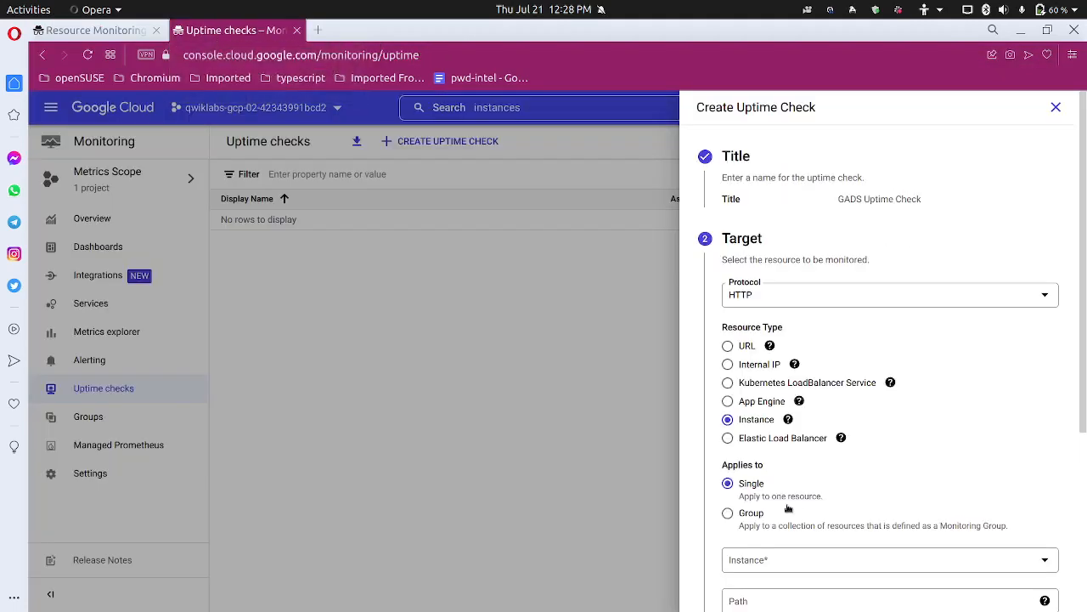
scroll(867, 481, down, 2)
click(729, 401)
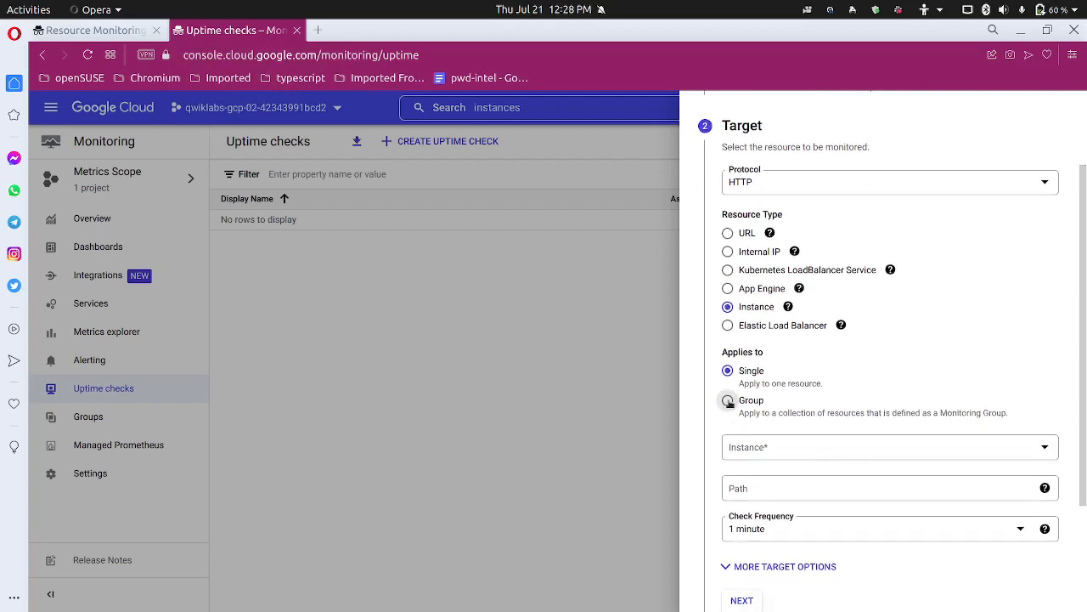
click(768, 446)
click(776, 456)
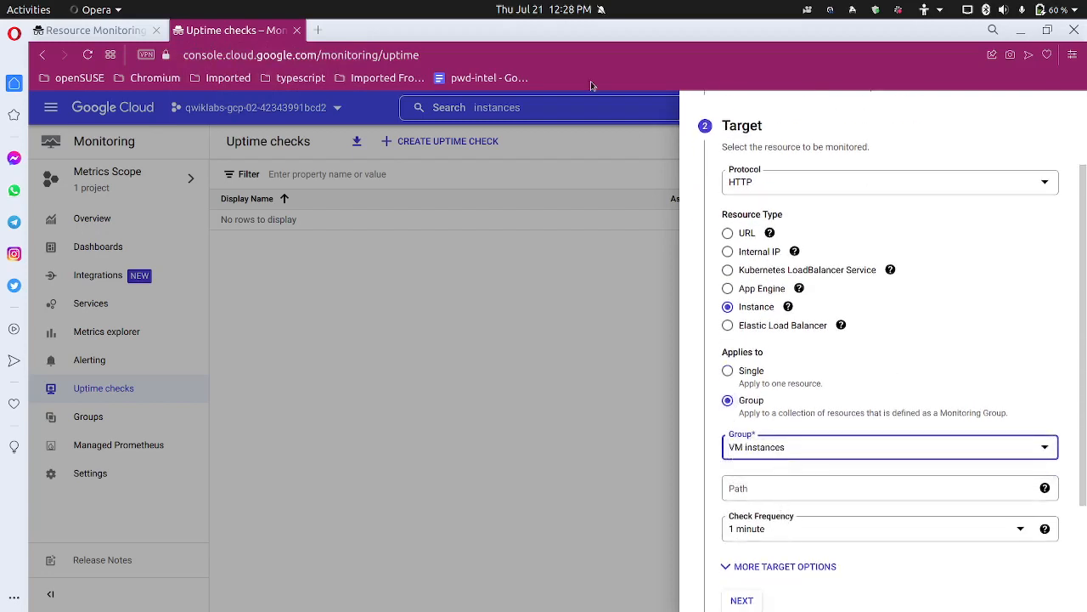
Check the remaining lab instructions, then accept the target settings with the default 1 minute check frequency and continue to Response Validation
click(123, 35)
scroll(339, 314, down, 3)
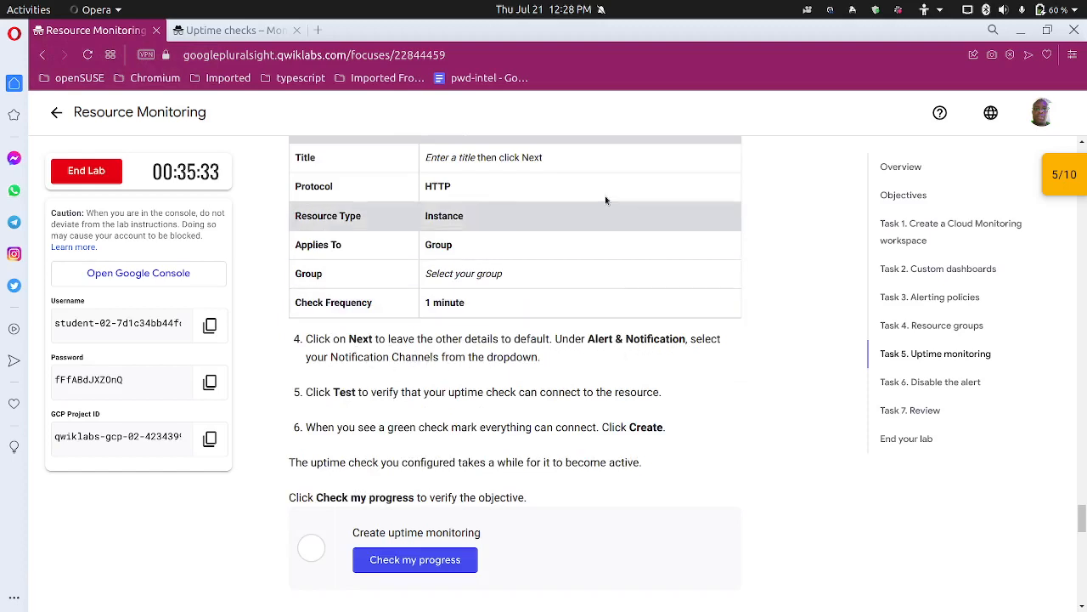
click(234, 30)
scroll(811, 425, down, 3)
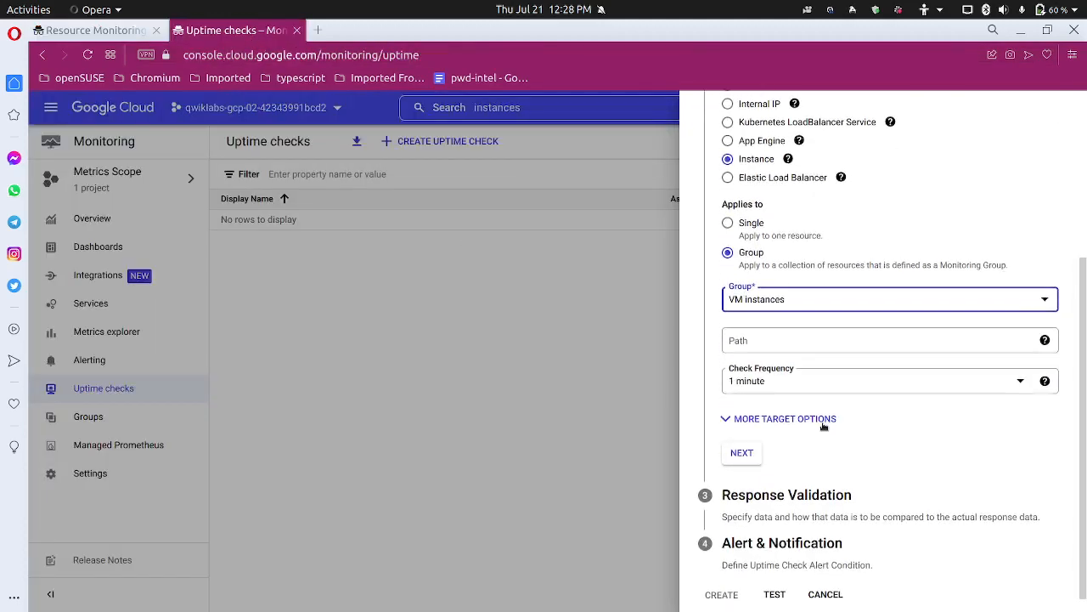
click(741, 451)
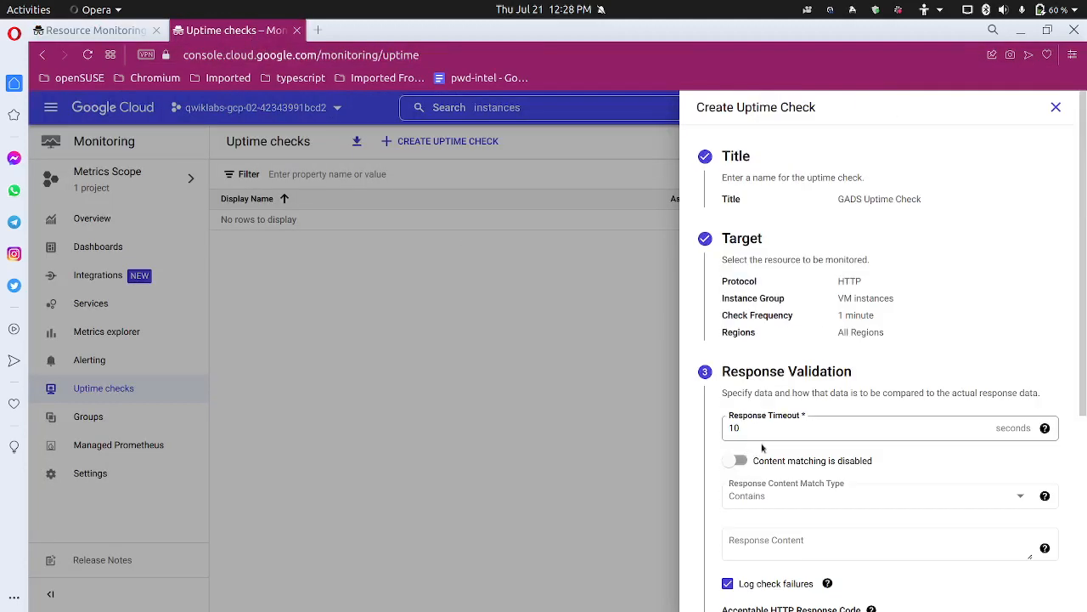
Review the Response Validation settings, keep their defaults, and continue to Alert & Notification
scroll(789, 442, down, 4)
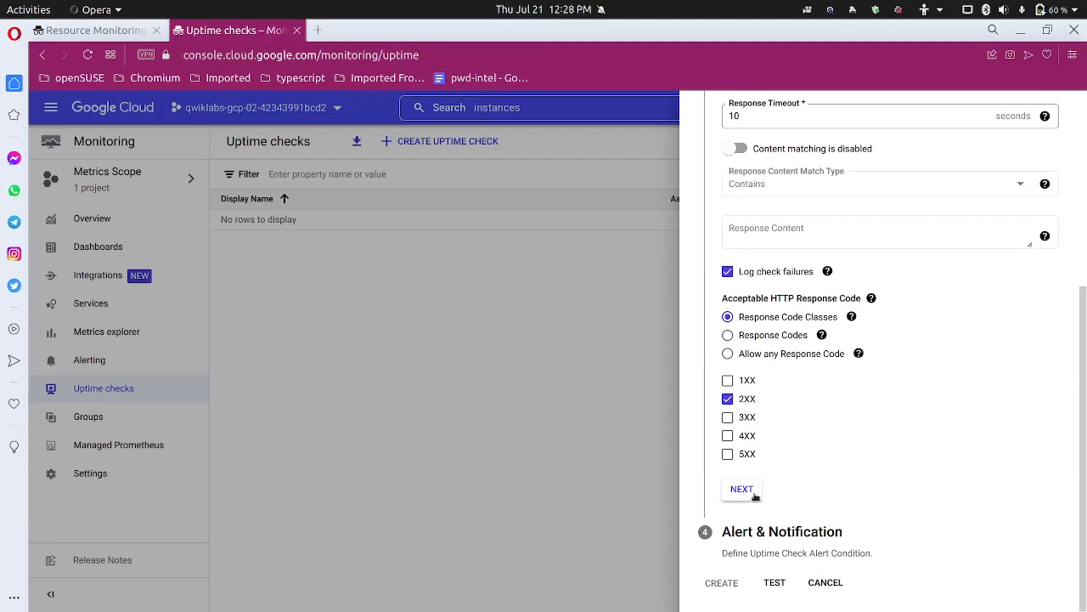
scroll(761, 496, up, 2)
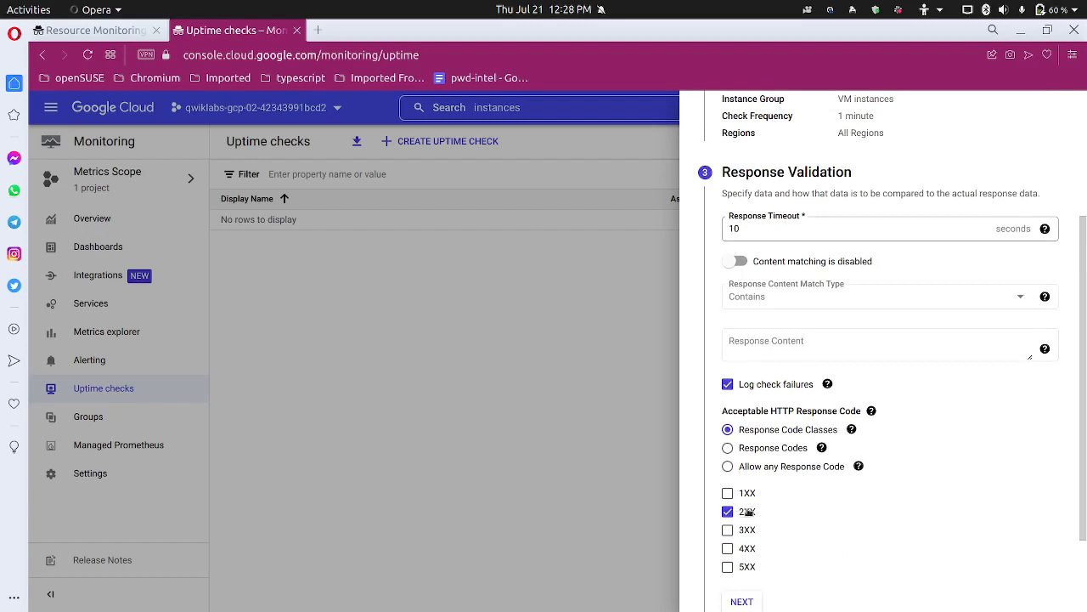
scroll(792, 506, down, 1)
scroll(791, 505, down, 1)
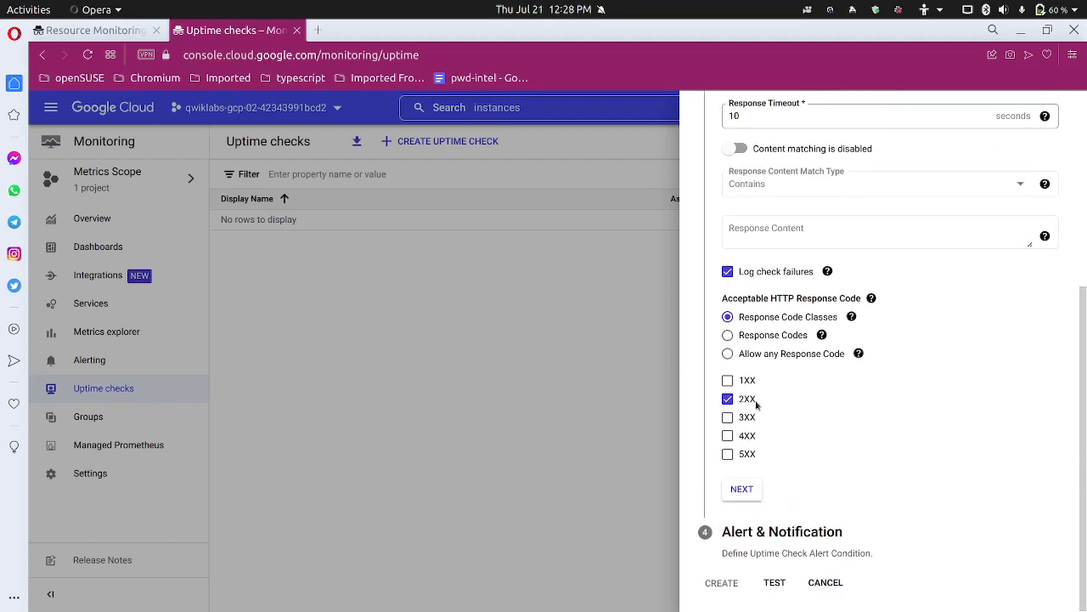
scroll(782, 409, up, 1)
scroll(784, 412, up, 3)
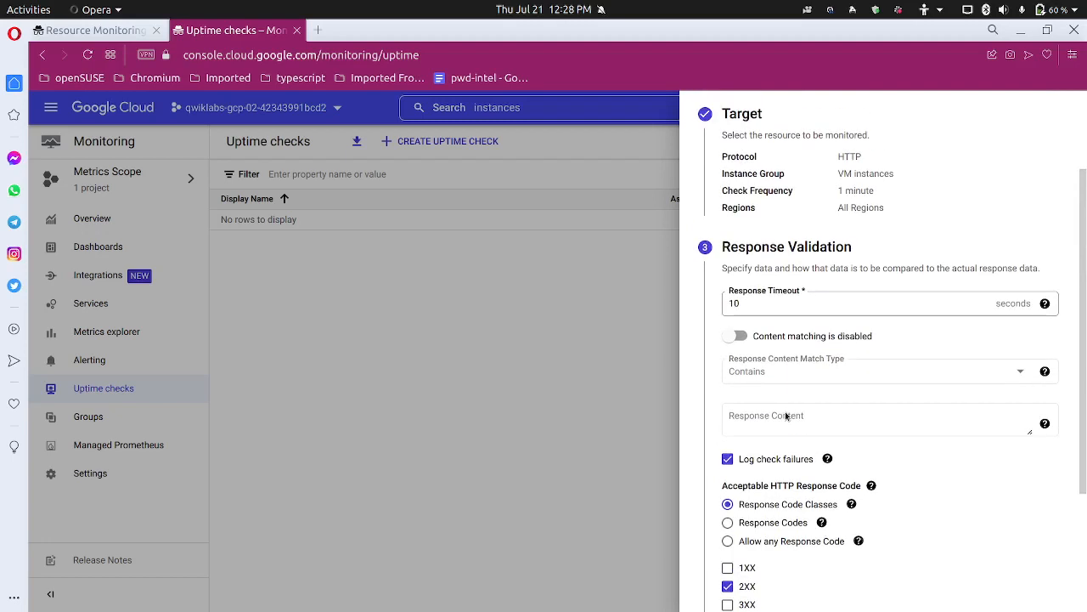
scroll(784, 416, down, 3)
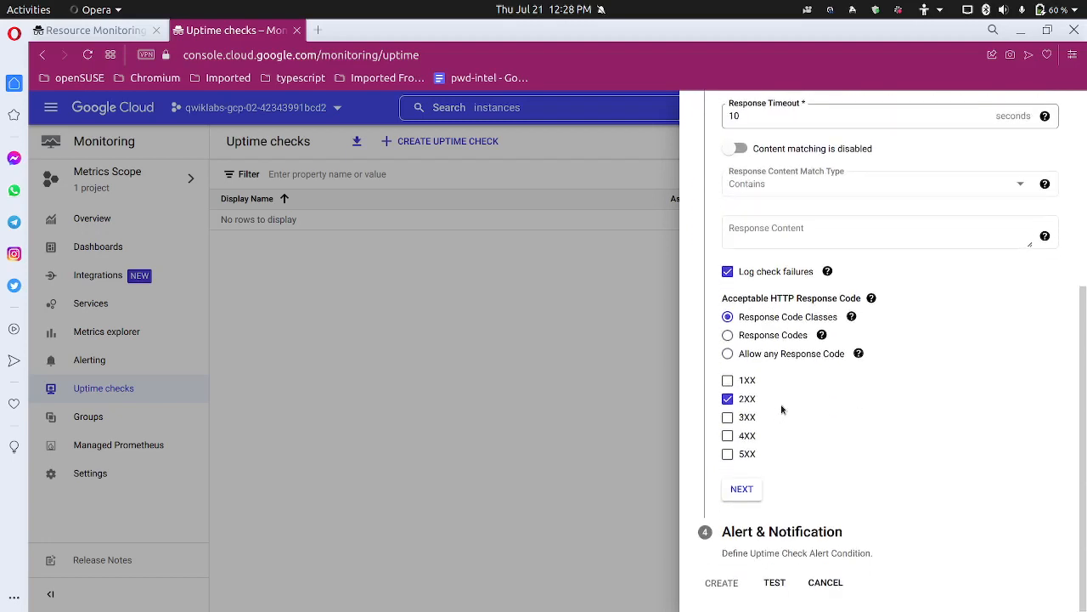
click(744, 491)
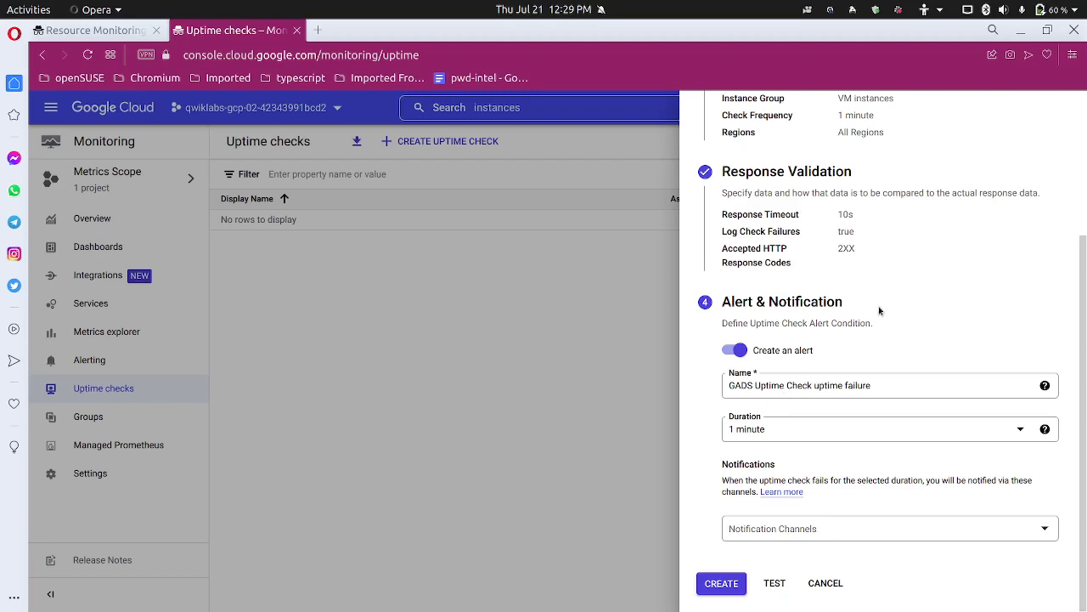
Assign the gads-alert notification channel to the uptime failure alert and recheck the lab's Task 5 instructions
click(873, 387)
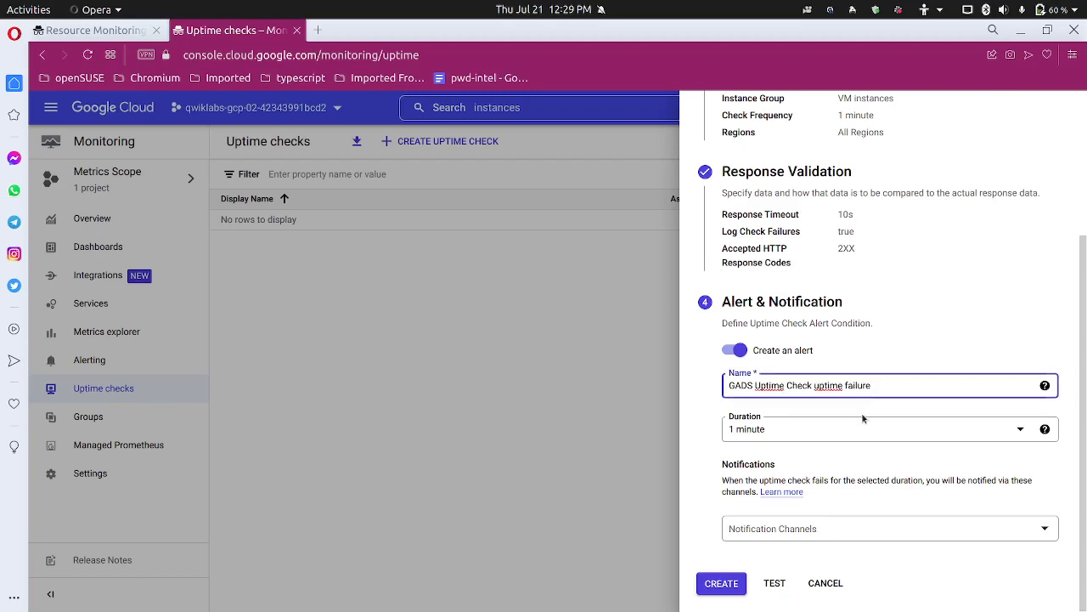
click(857, 531)
click(747, 440)
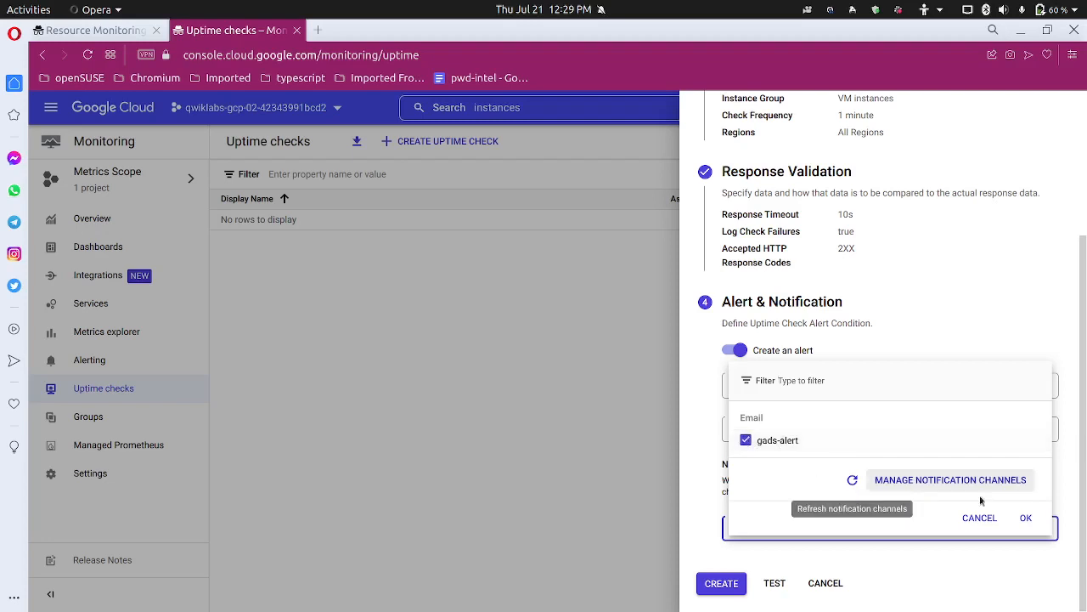
click(1027, 517)
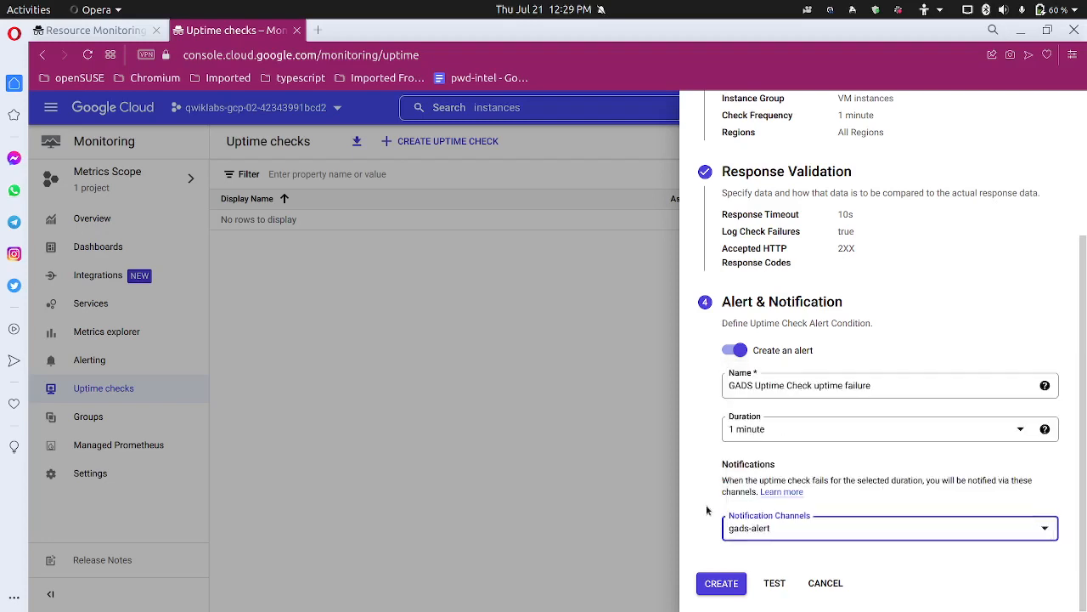
click(89, 31)
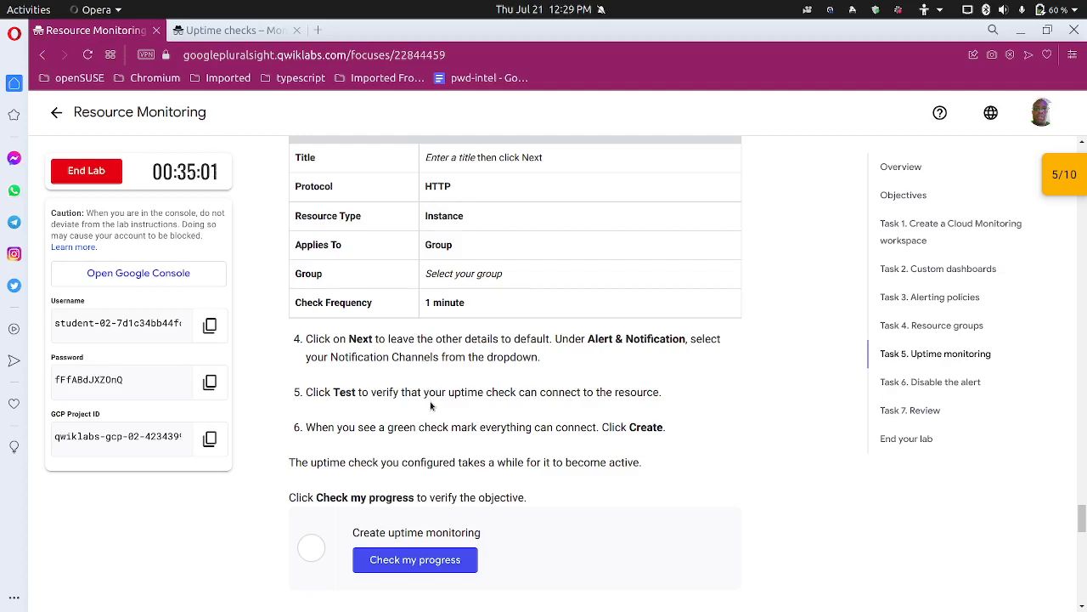
Create the uptime check with its configured failure alert and compare it with the lab's remaining Task 5 instructions
click(223, 34)
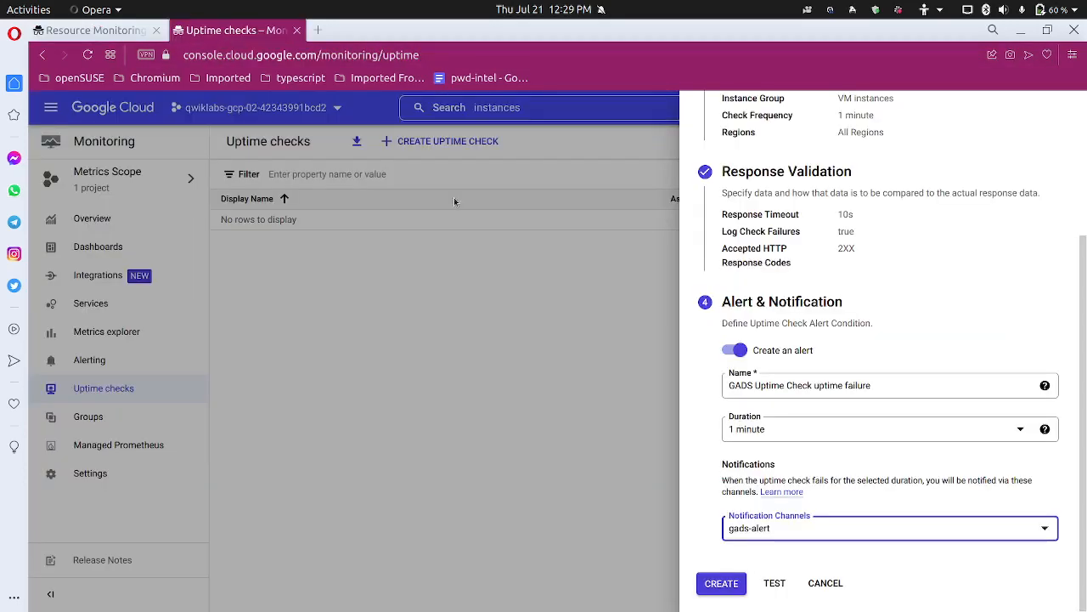
click(721, 585)
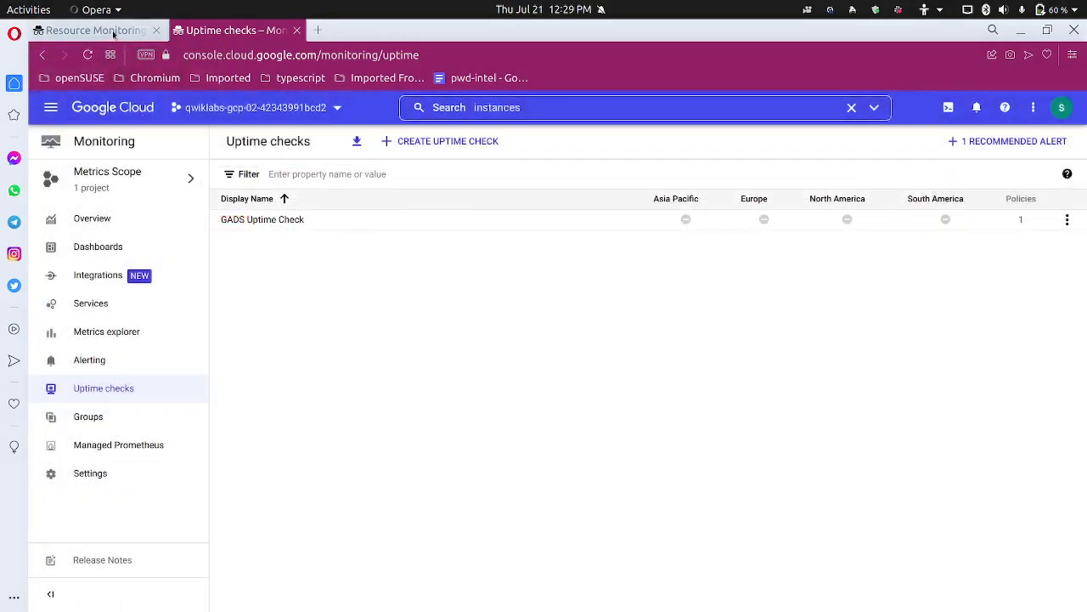
click(114, 31)
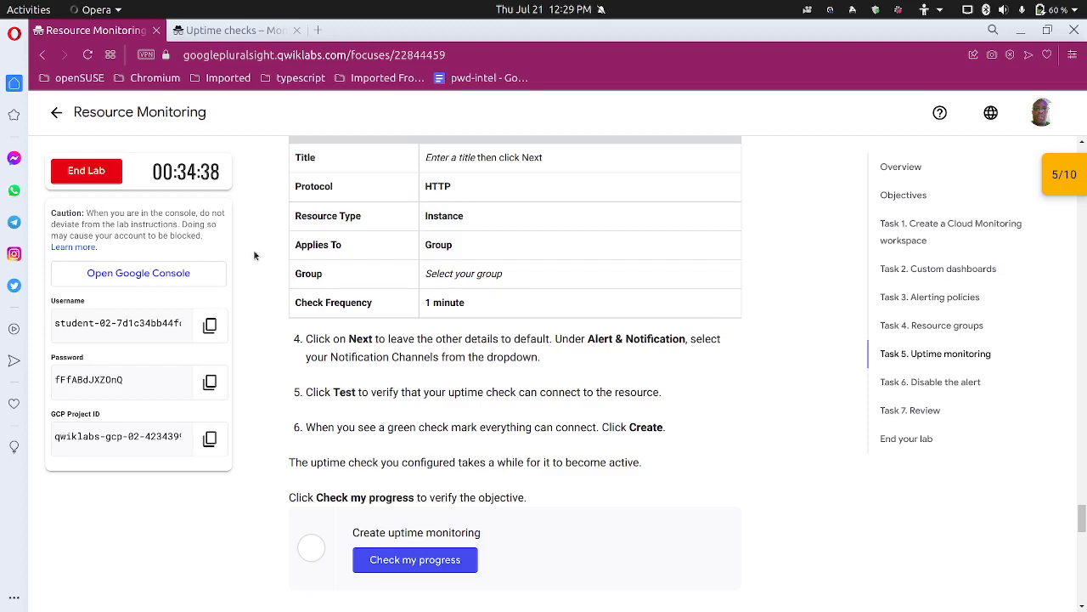
click(227, 32)
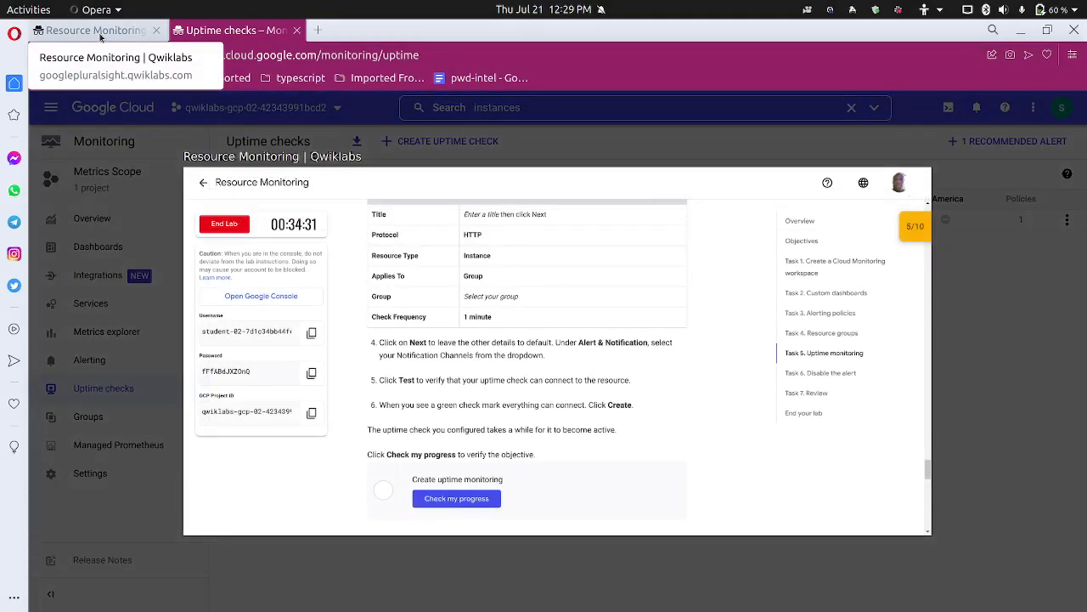
Check the lab progress for the Create uptime monitoring objective
click(101, 36)
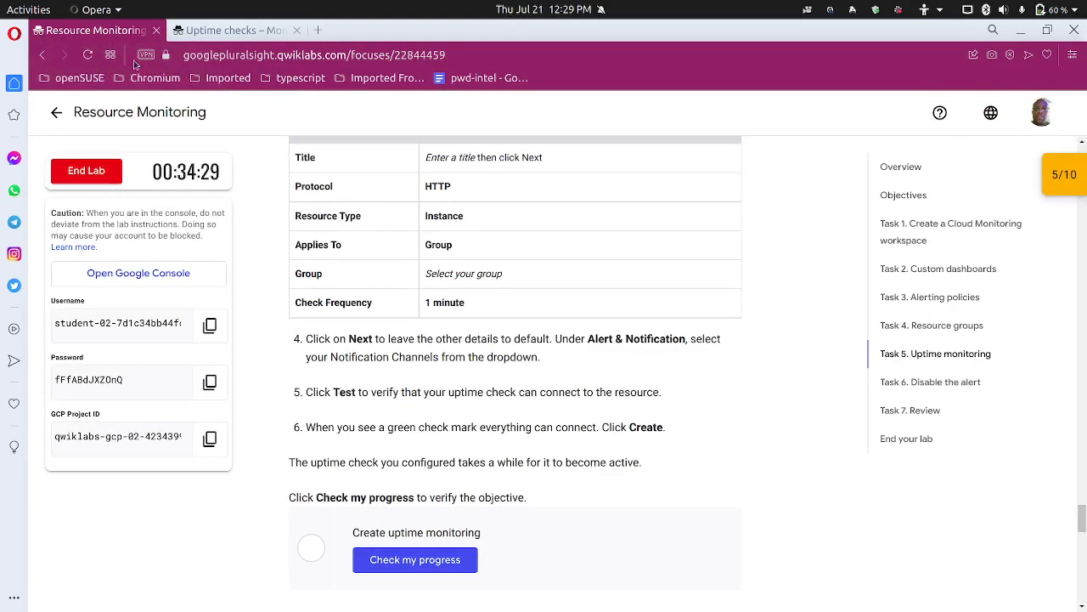
scroll(332, 323, down, 1)
scroll(331, 323, down, 2)
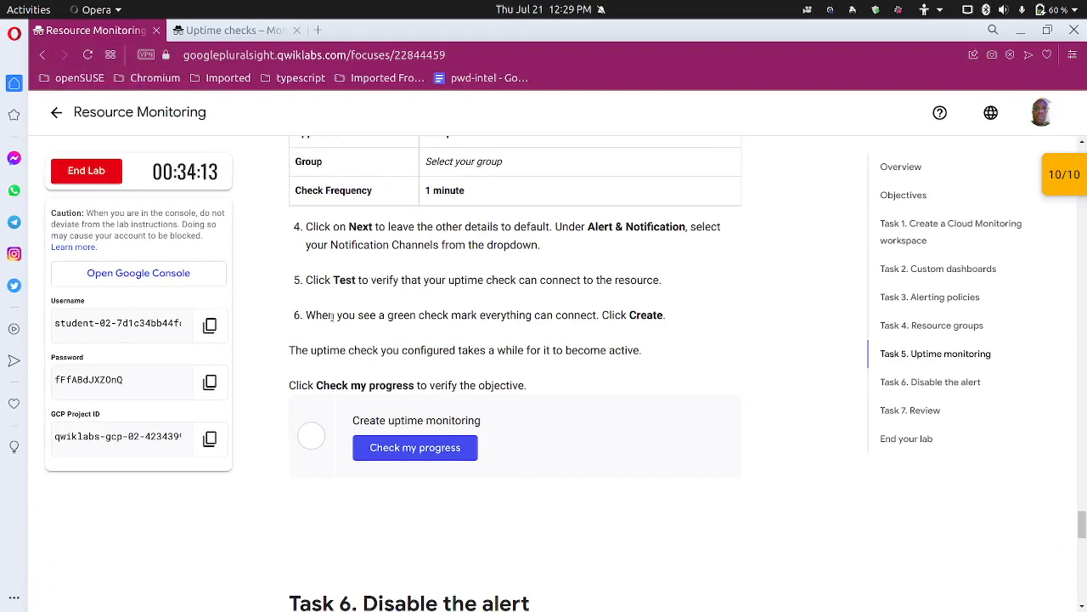
click(410, 454)
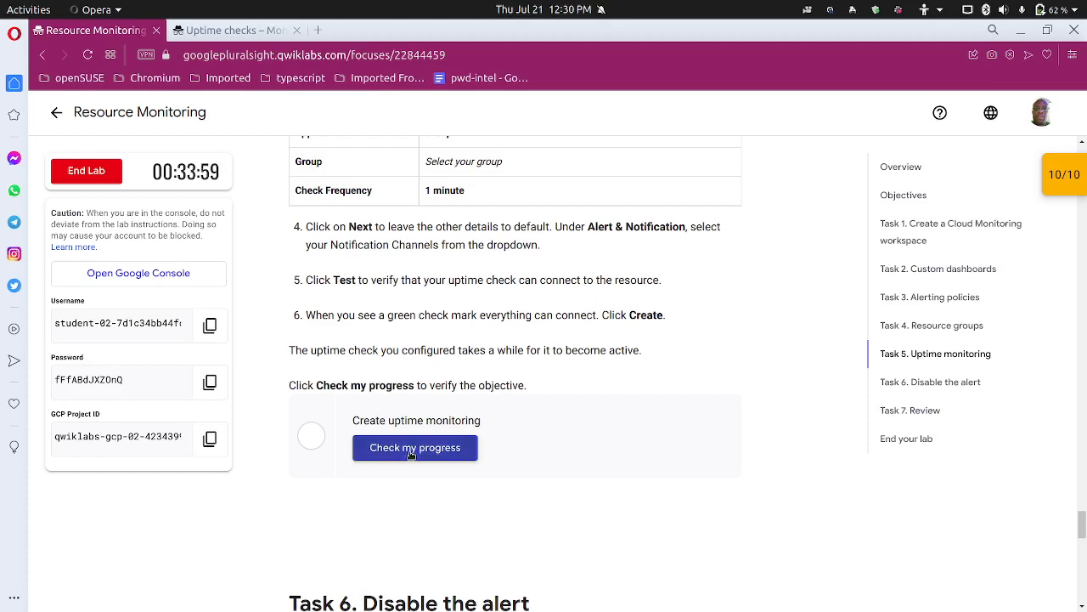
Read the lab's Task 6 instructions on disabling the alert and open the Alerting section in Cloud Monitoring
scroll(395, 513, down, 5)
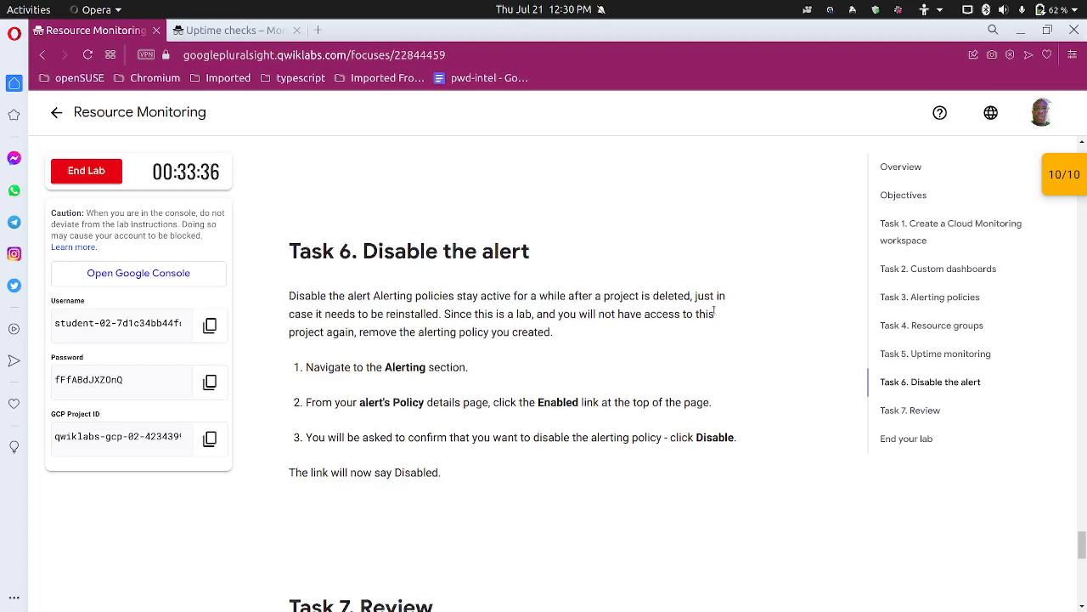
scroll(499, 270, down, 1)
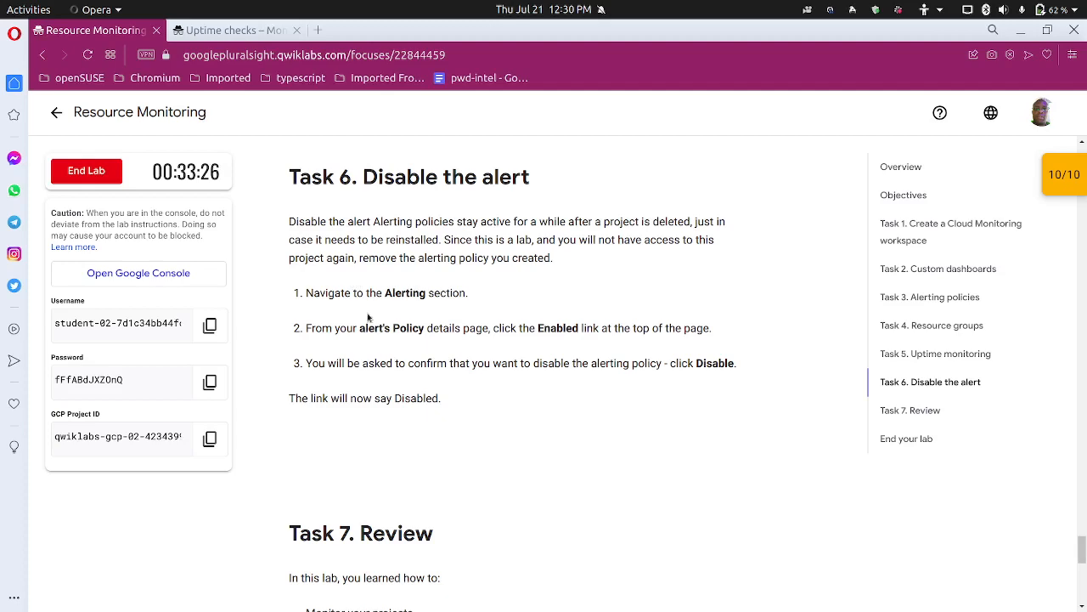
click(219, 30)
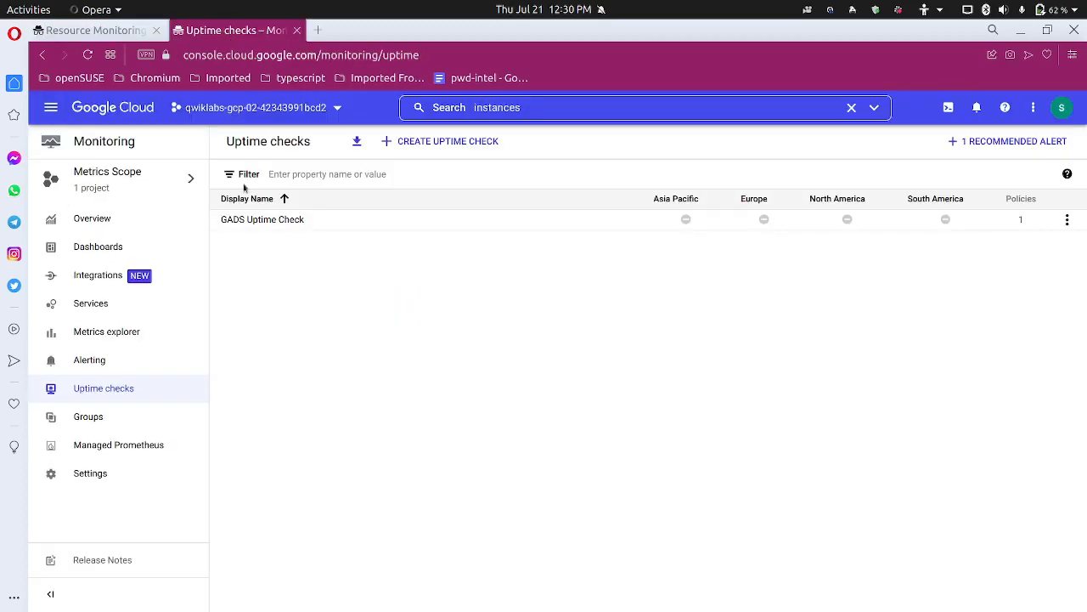
click(113, 359)
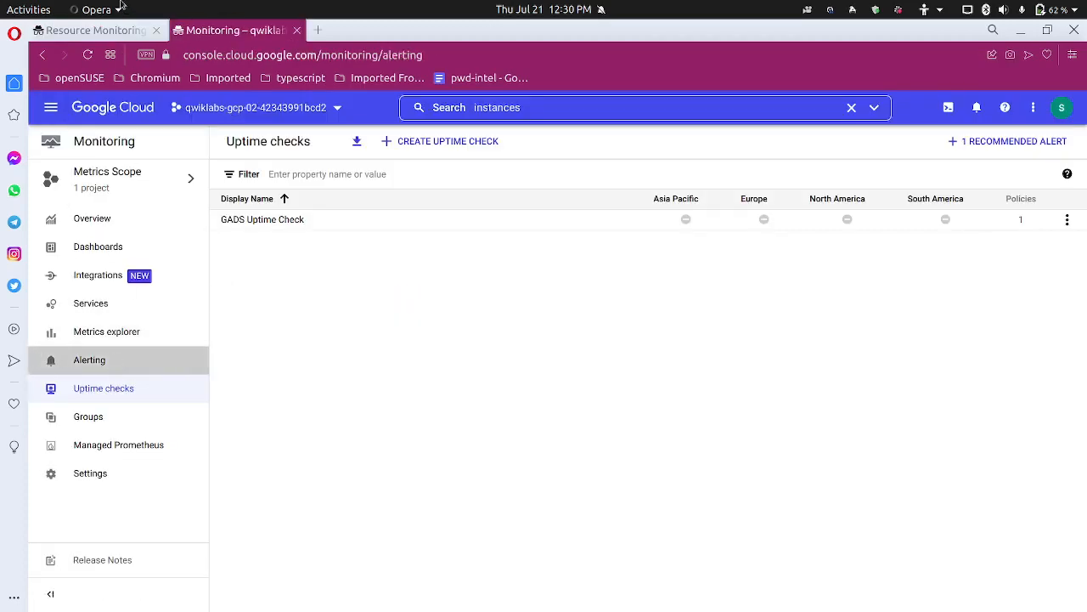
click(113, 31)
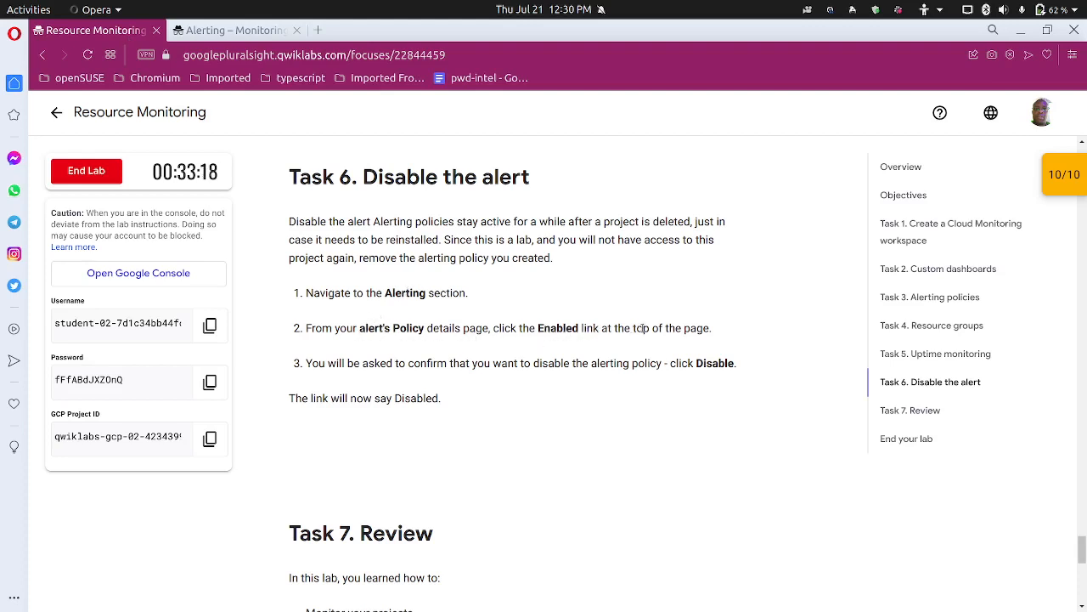
click(228, 30)
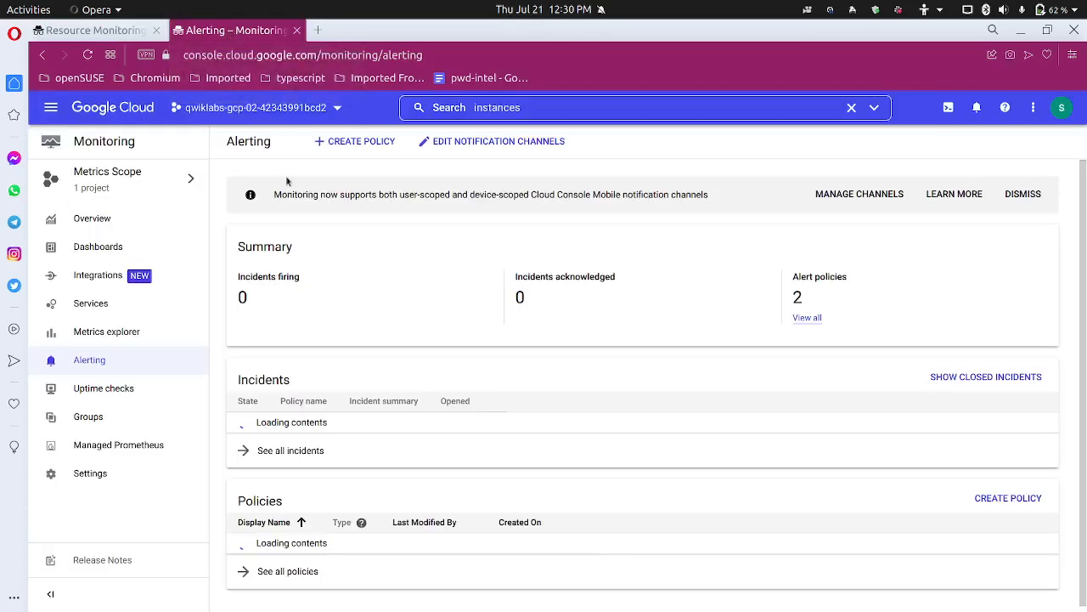
click(96, 31)
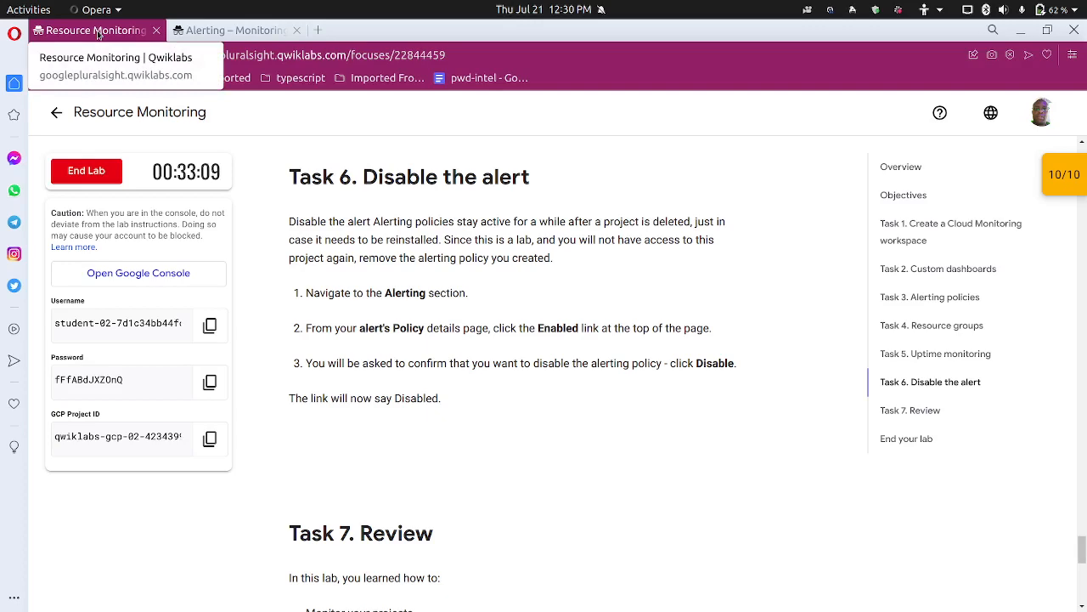
click(229, 30)
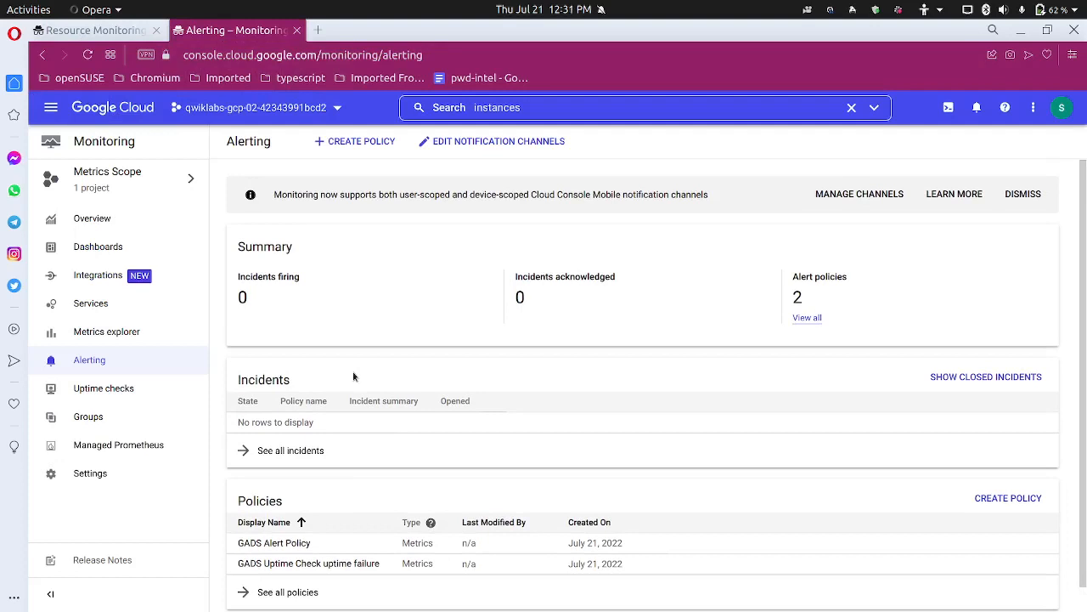
Disable the GADS Alert Policy from its details page and recheck the lab's remaining instructions
scroll(357, 383, down, 1)
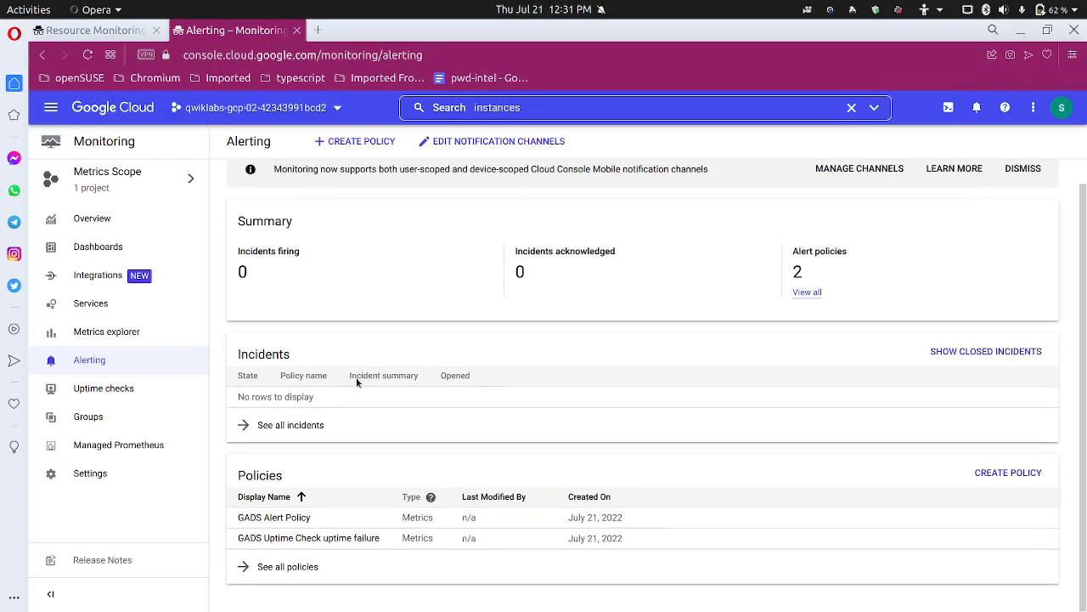
click(275, 518)
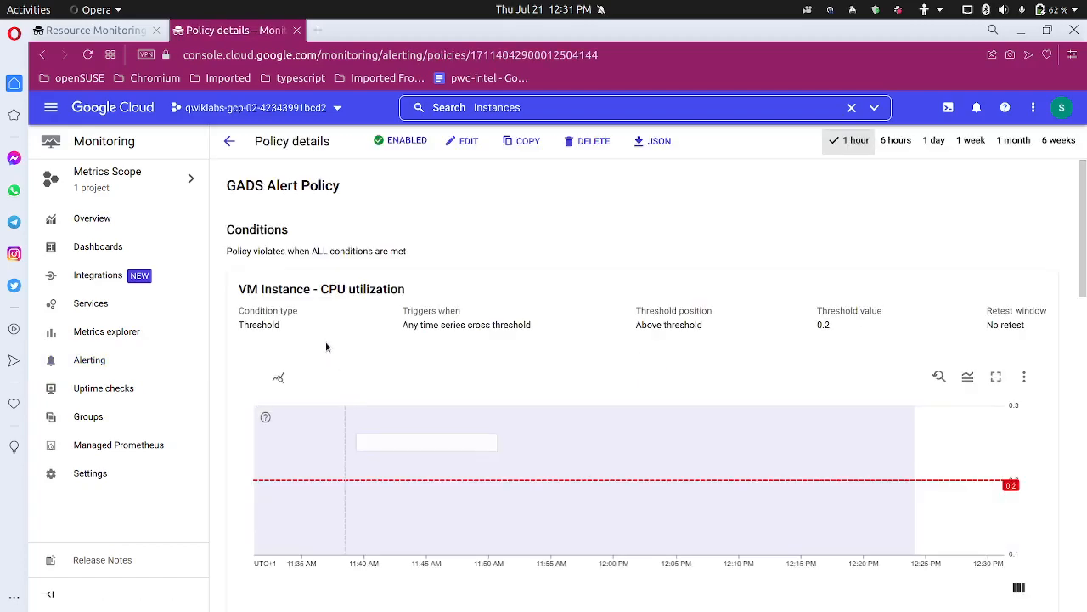
click(404, 143)
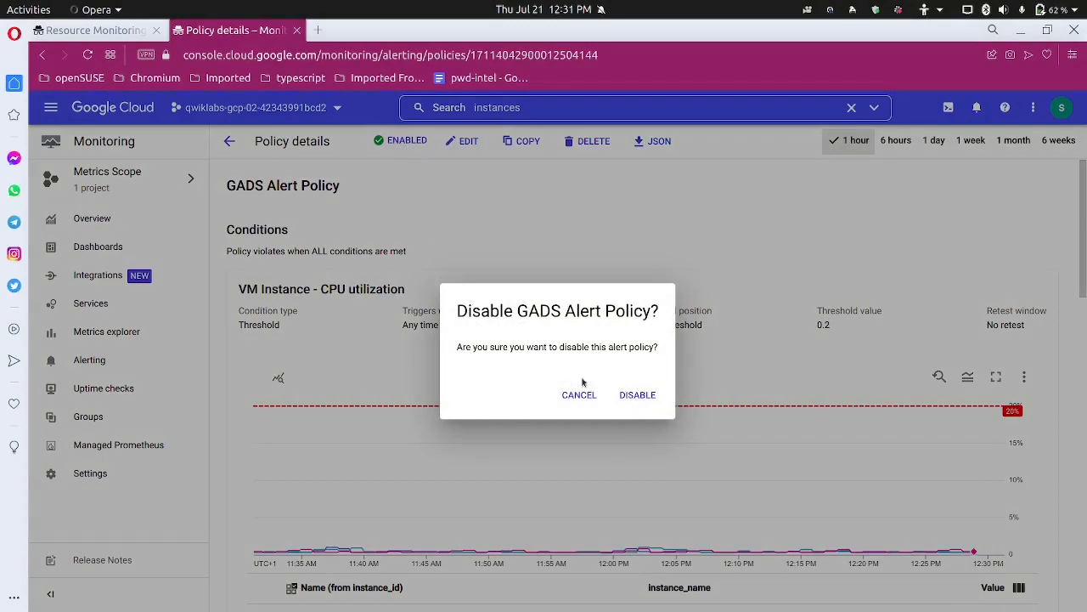
click(637, 395)
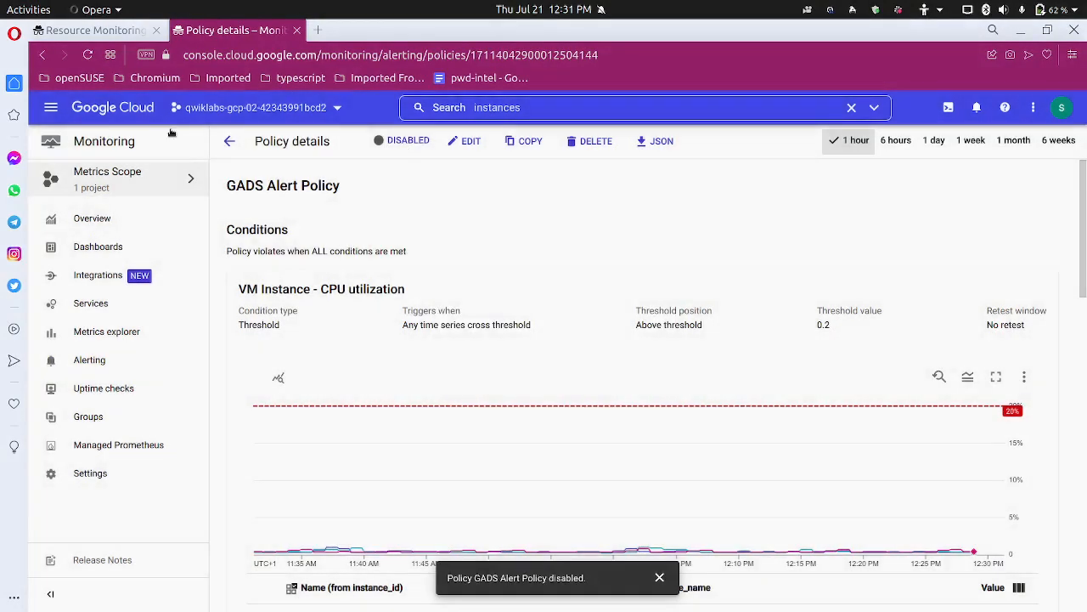
click(123, 33)
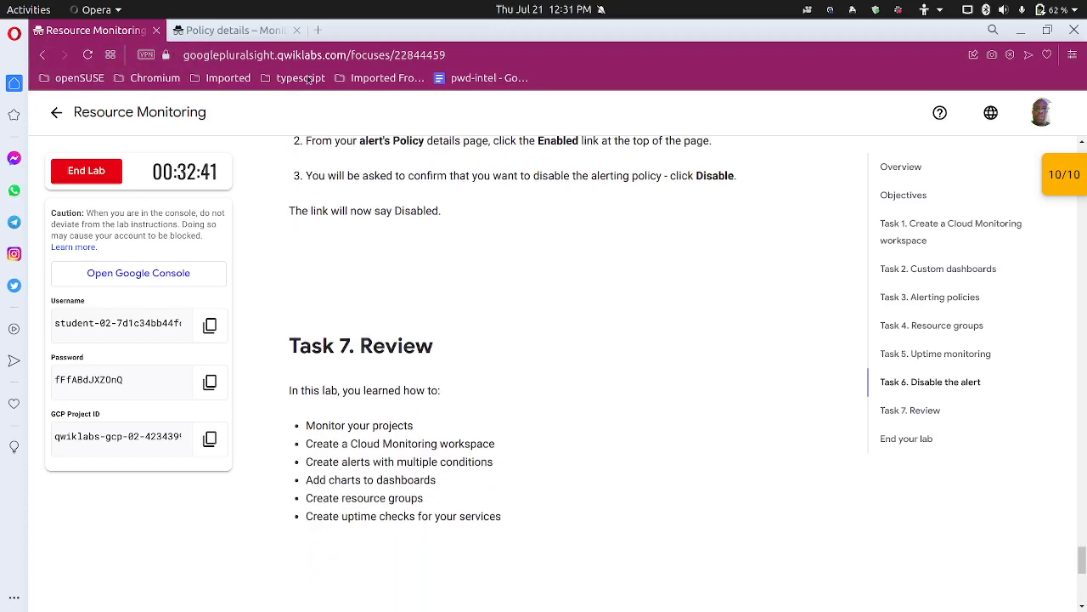
click(251, 34)
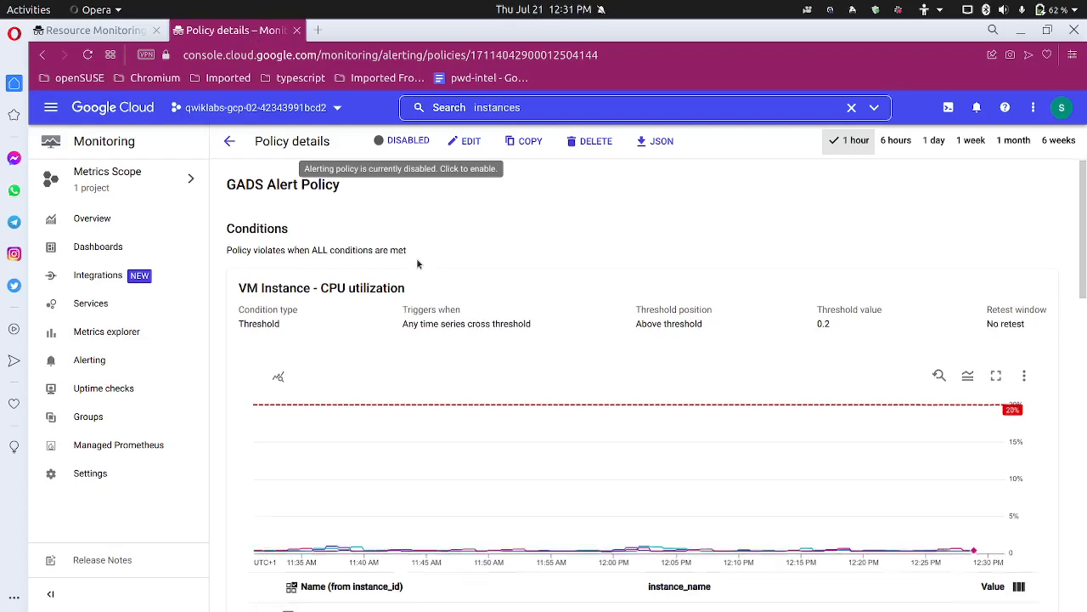
Turn off the GADS Uptime Check uptime failure policy in the list of alerting policies
scroll(418, 255, down, 3)
scroll(417, 266, up, 3)
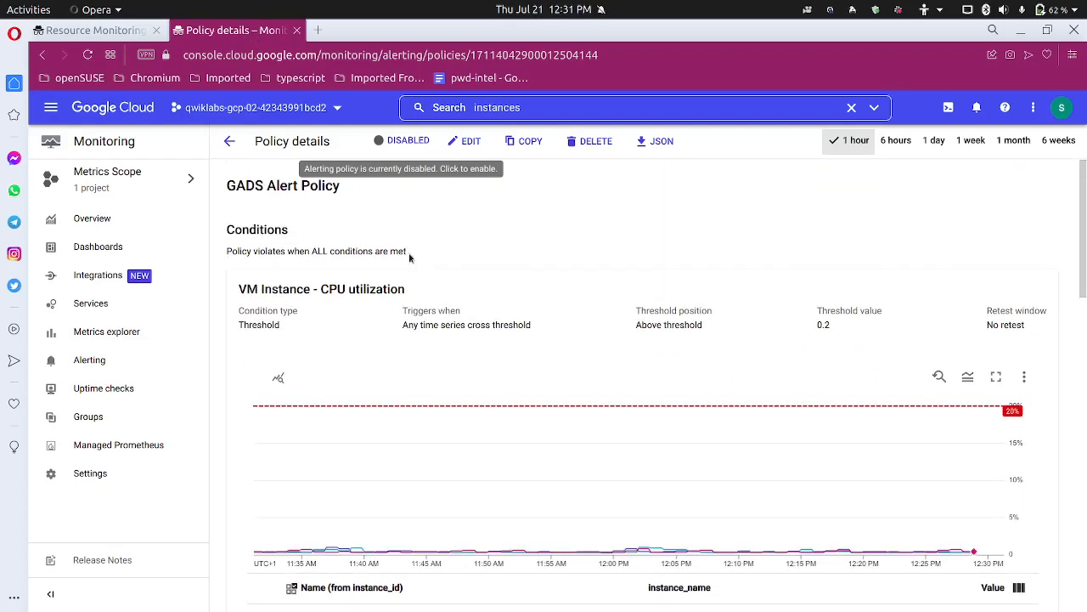
click(229, 141)
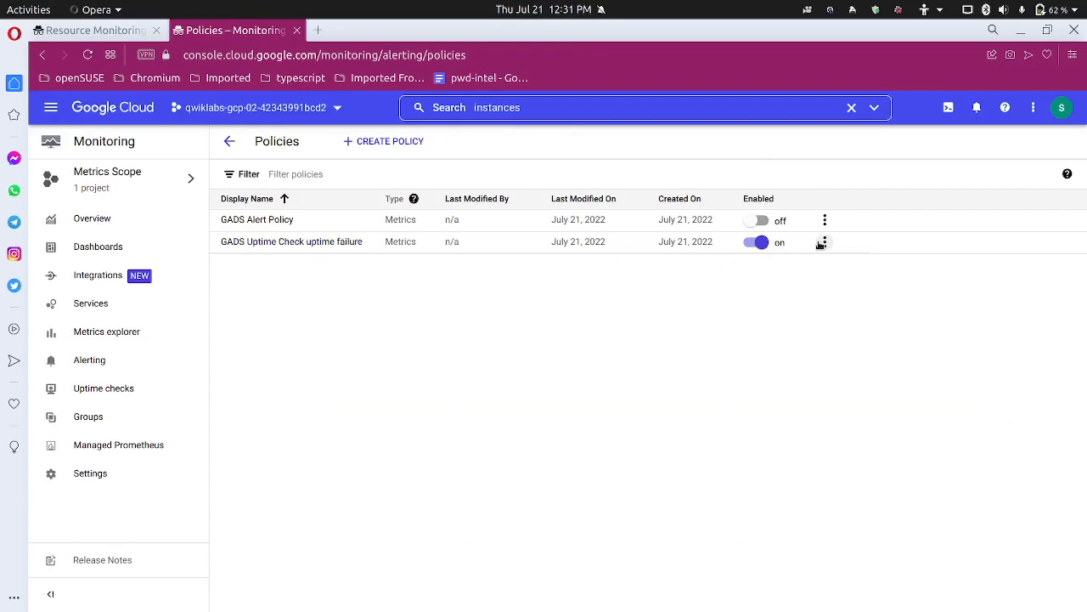
click(769, 243)
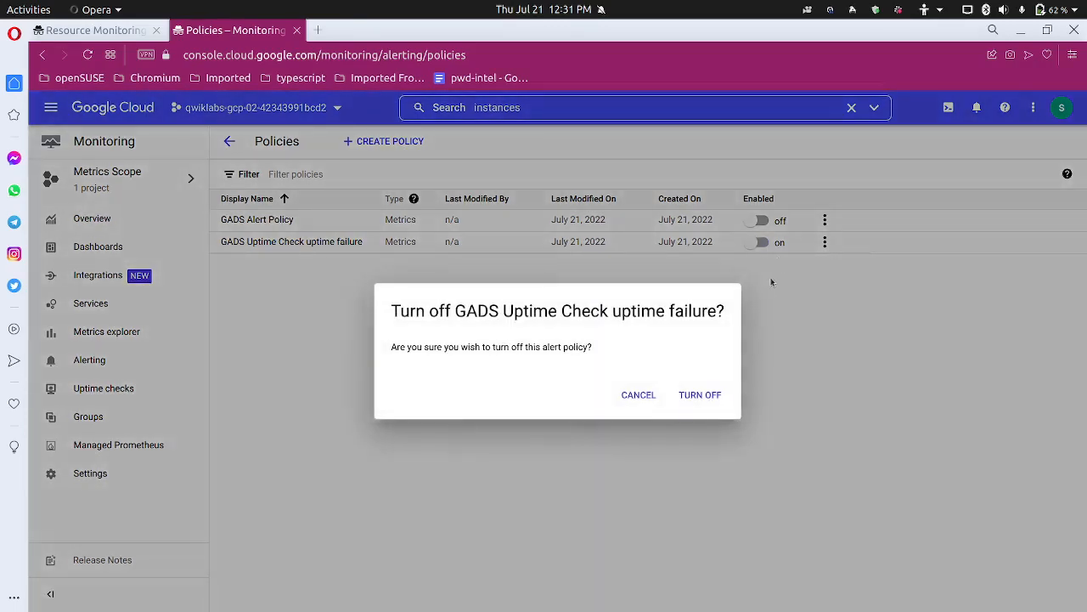
click(701, 395)
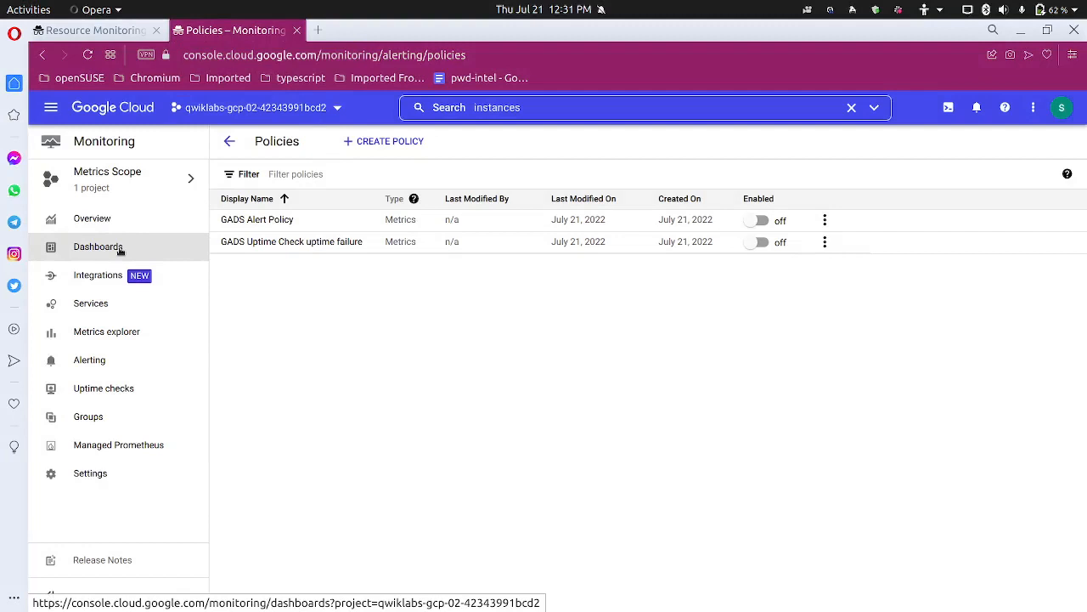
View the dashboards list and start a new alerting policy in the Alerting section
click(120, 250)
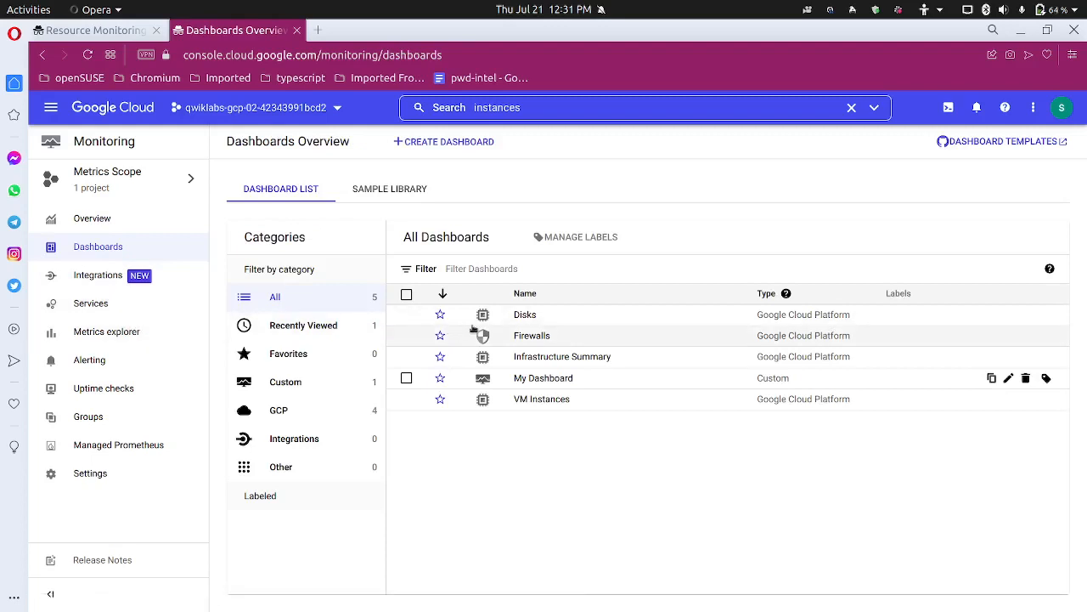
click(137, 362)
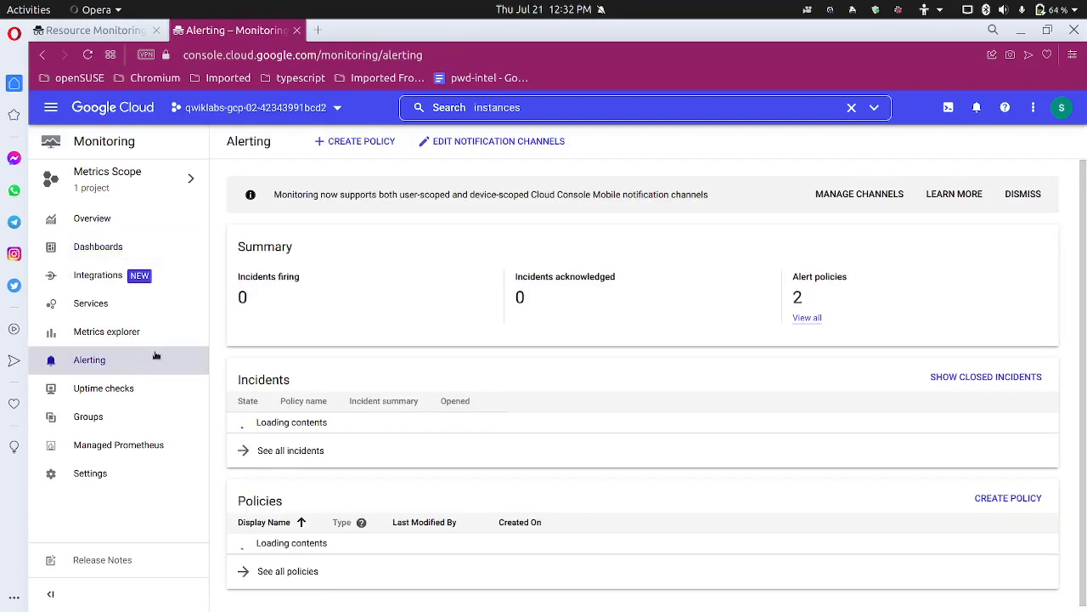
click(359, 141)
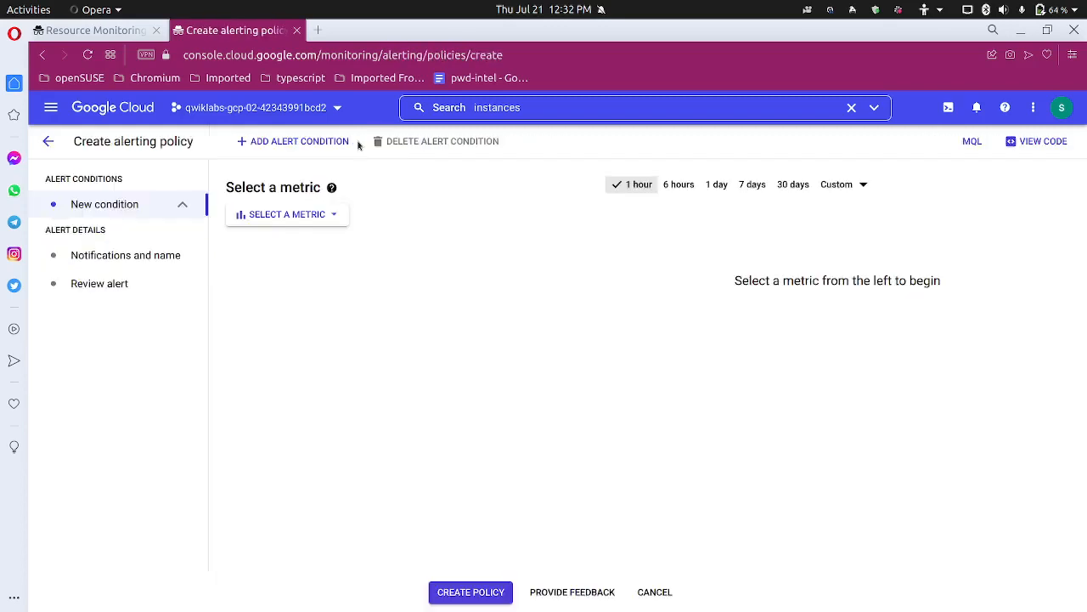
Include inactive resources and metrics in the metric list and apply VM Instance > Instance > CPU usage to the new alert condition
click(314, 222)
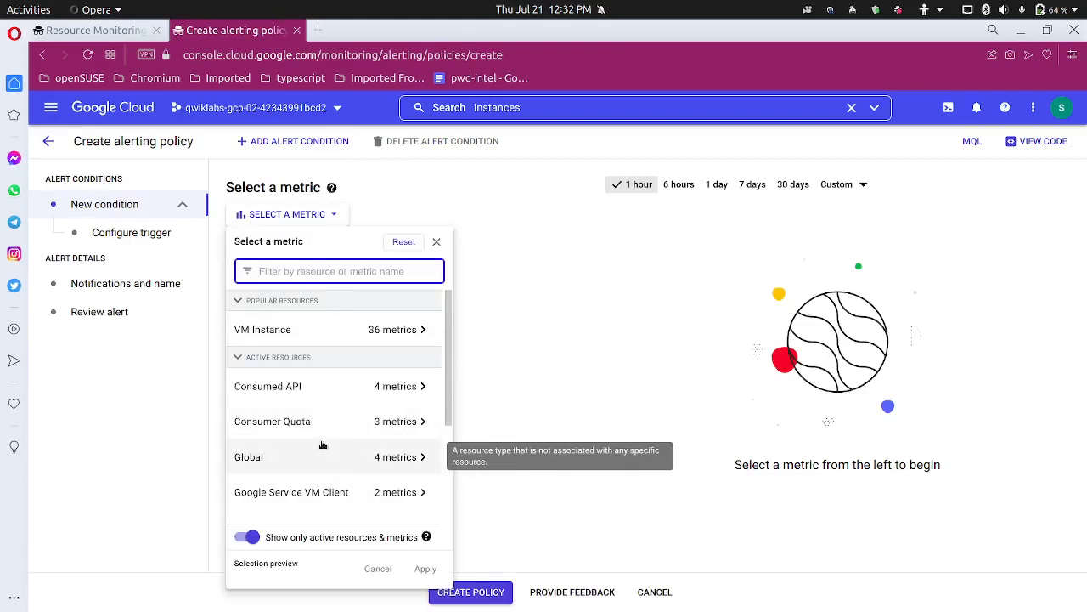
click(252, 537)
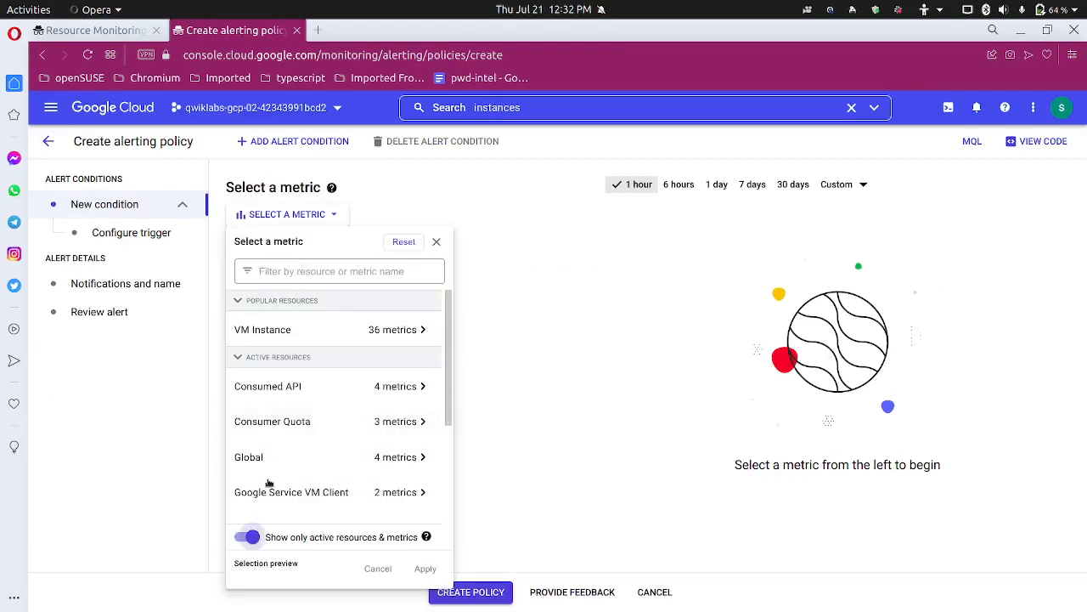
click(344, 270)
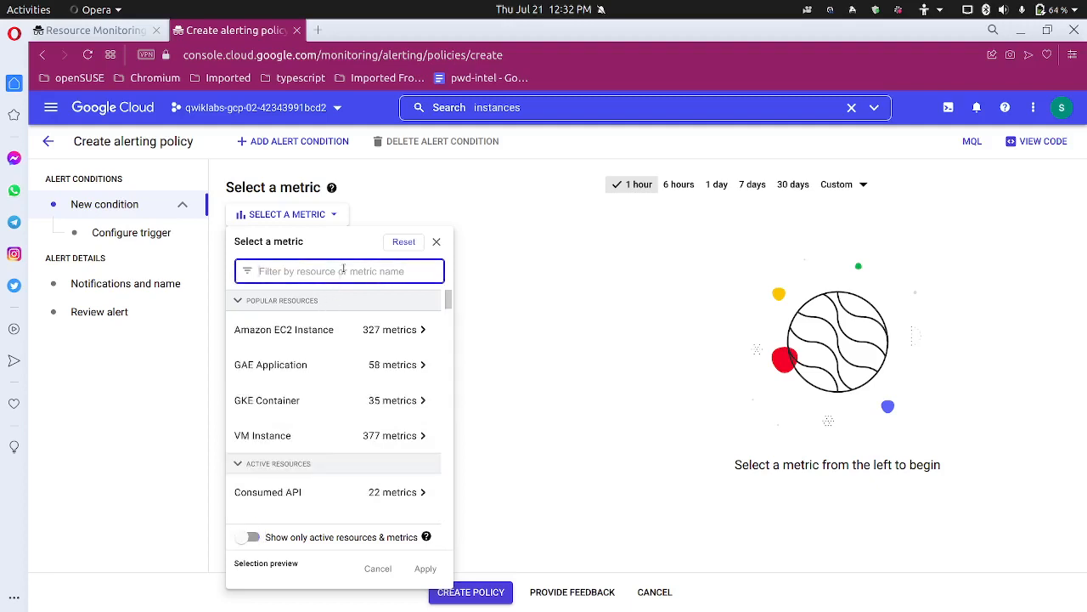
click(357, 436)
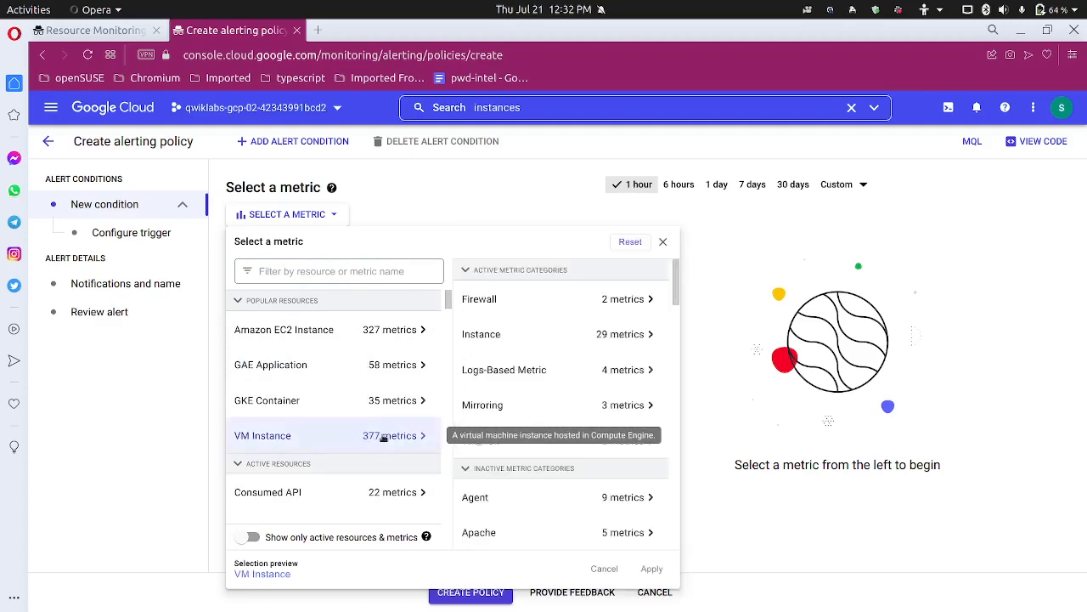
click(554, 335)
mouse_move(720, 334)
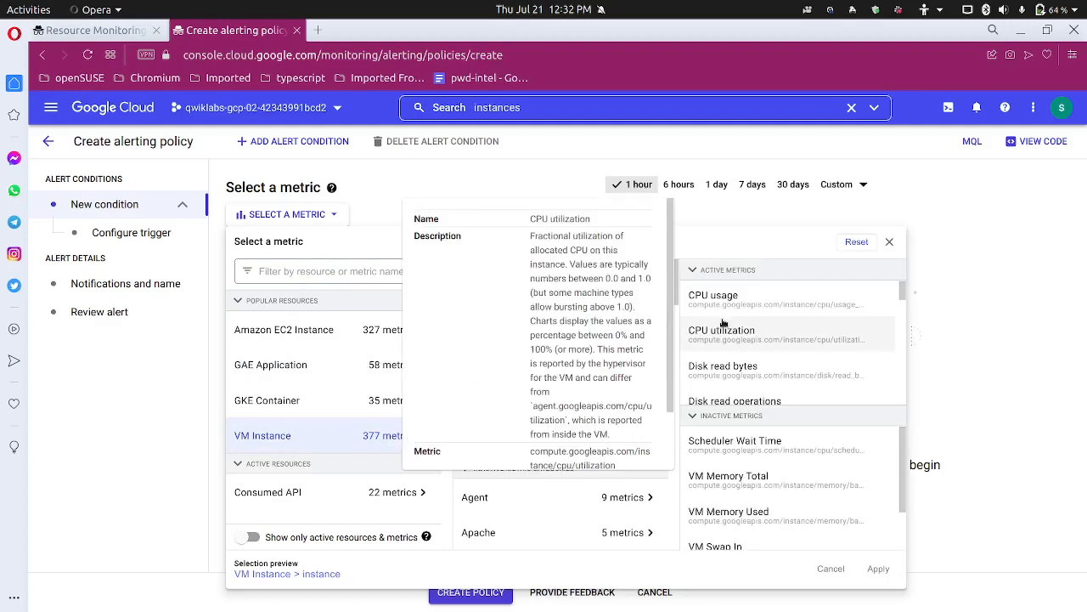
click(720, 298)
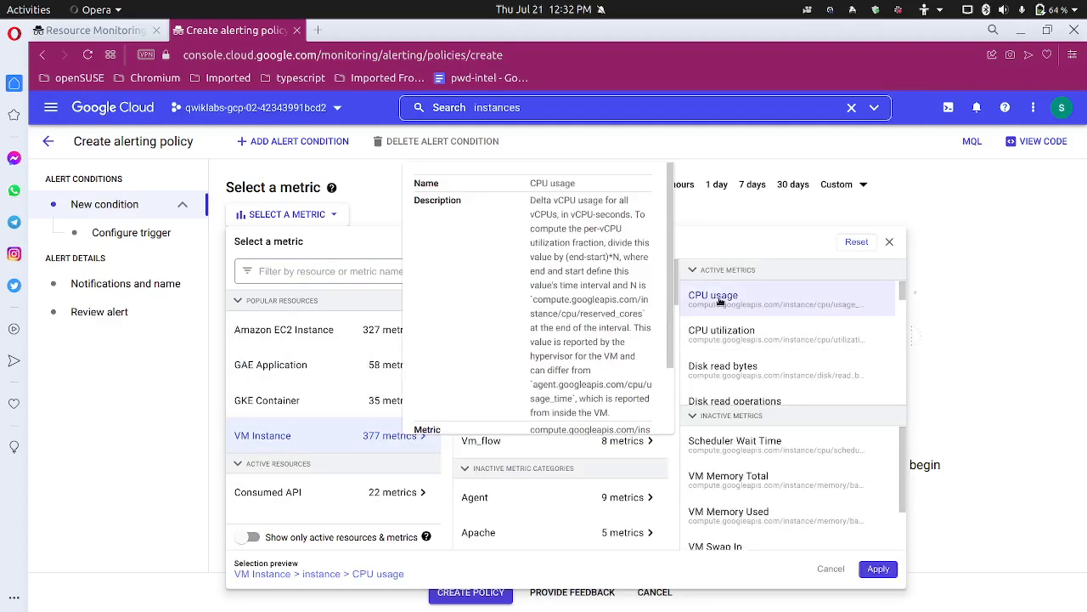
click(878, 569)
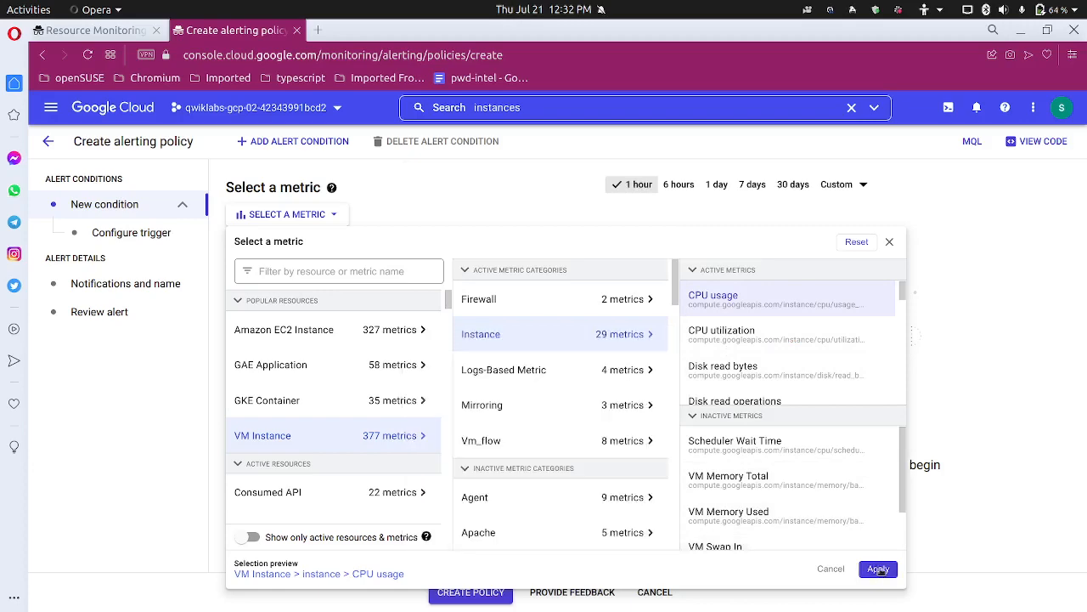
Apply the VM Instance Disk read operations metric to the alert condition and set its rolling window to 1 min
click(769, 403)
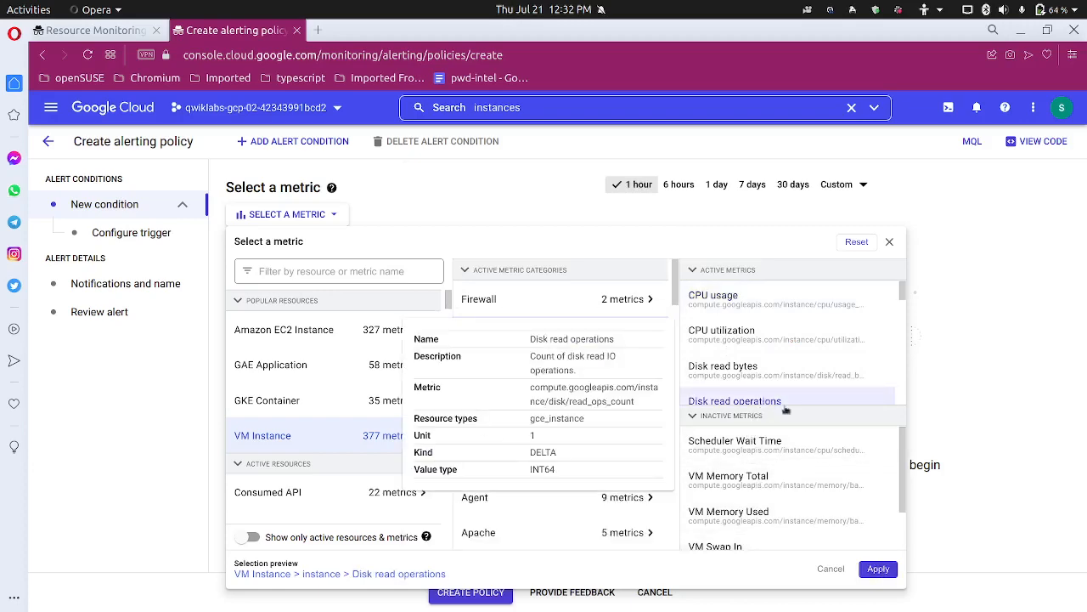
click(878, 568)
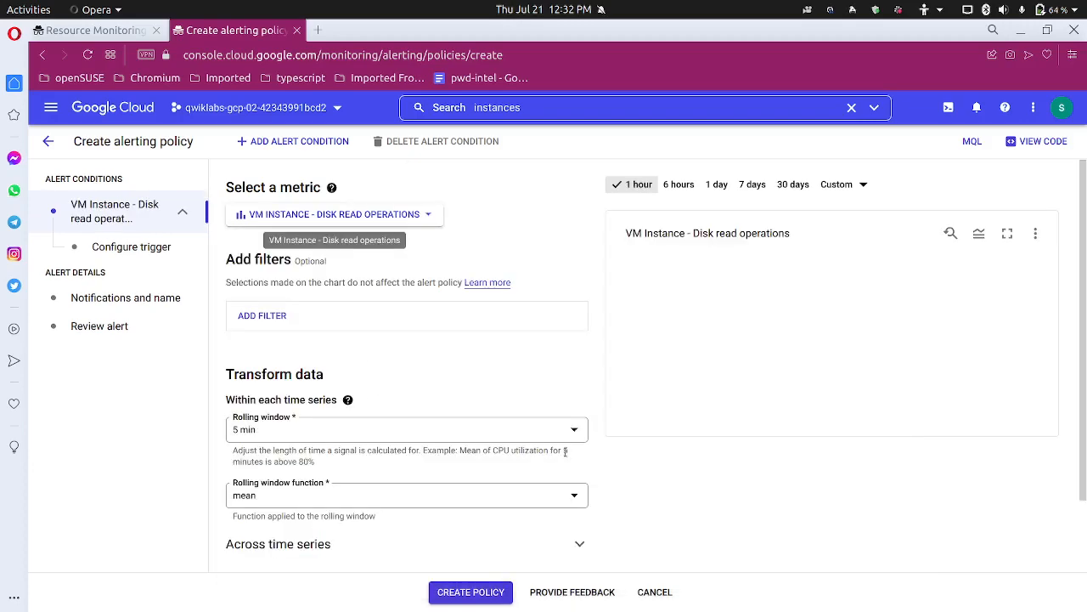
click(313, 436)
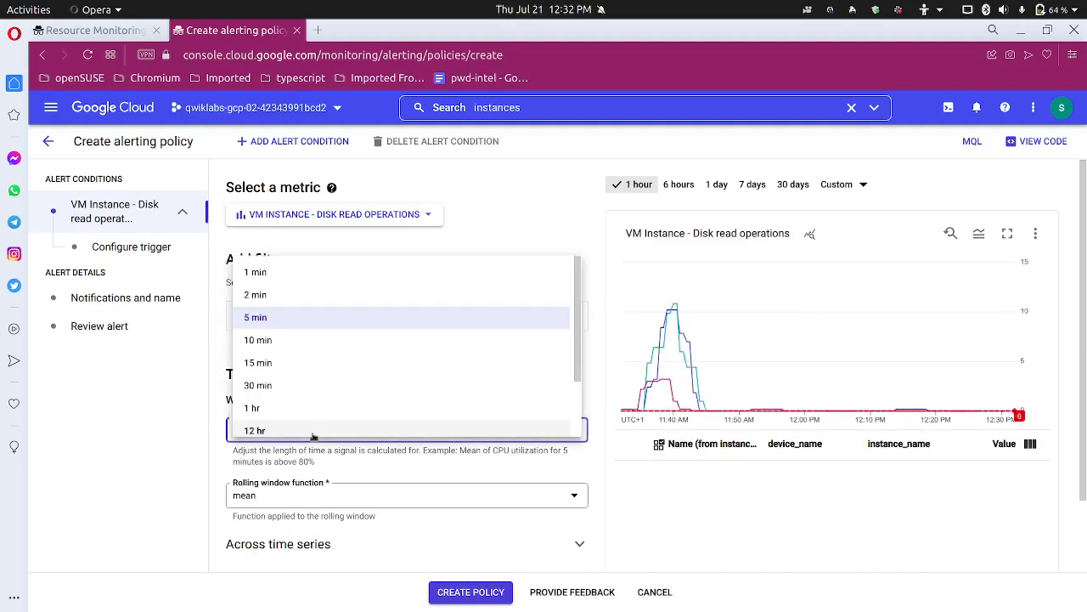
click(343, 273)
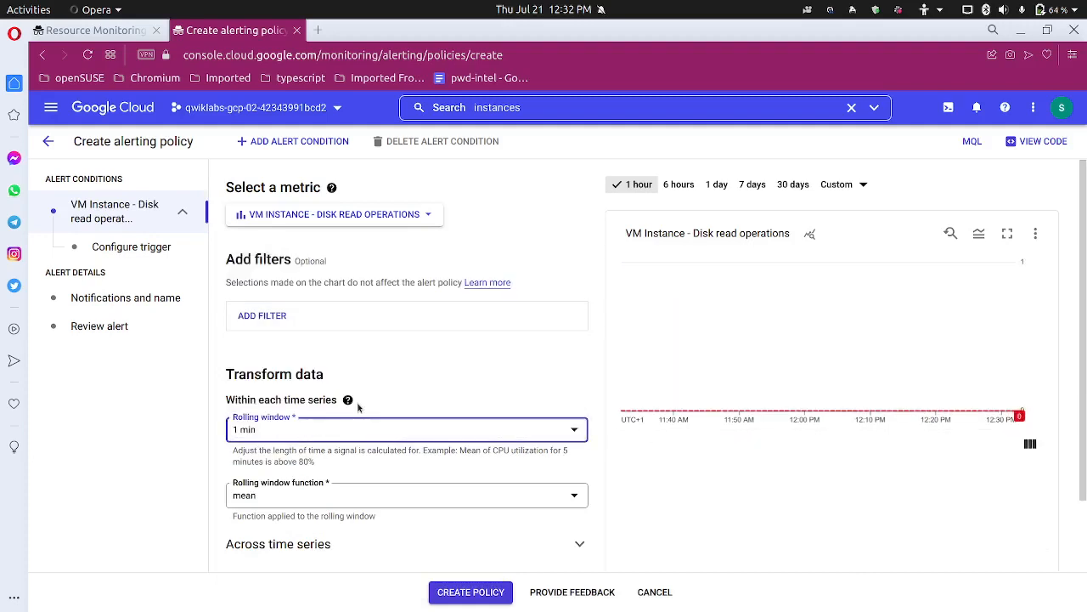
scroll(357, 408, down, 2)
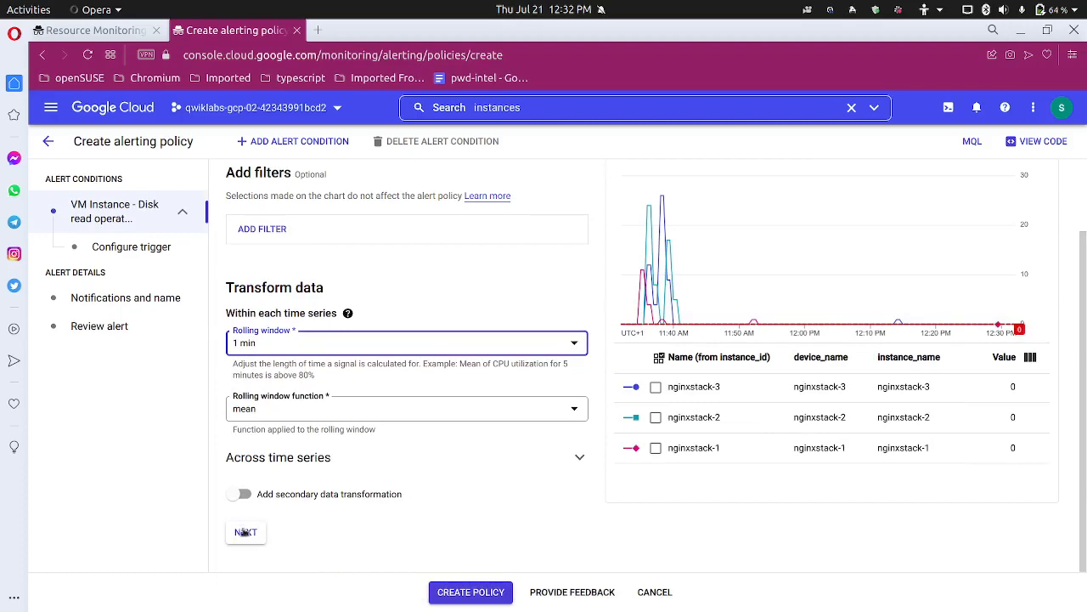
scroll(355, 432, up, 2)
scroll(359, 451, down, 2)
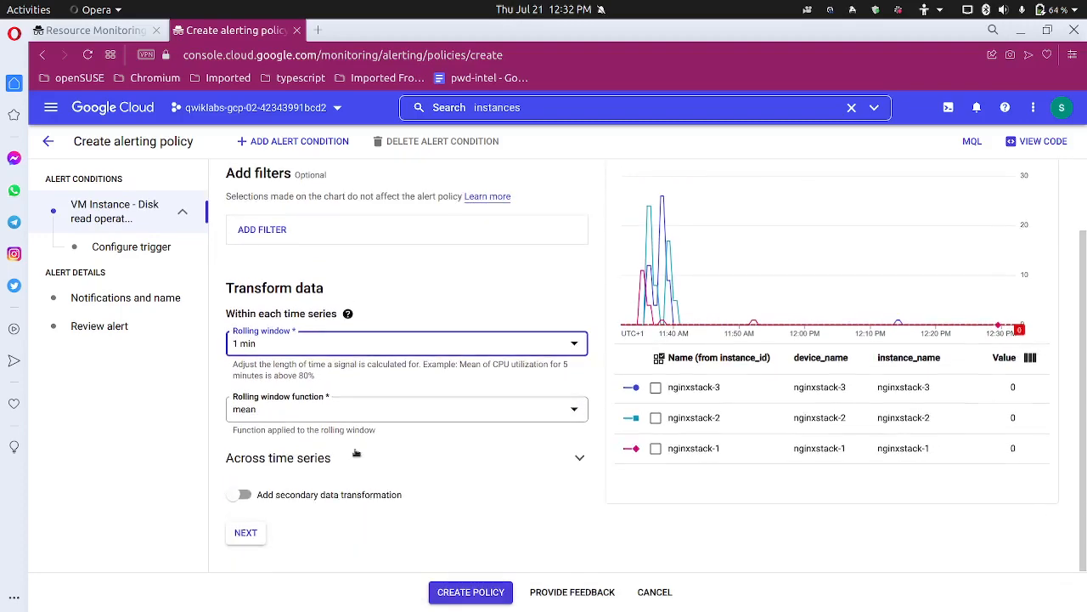
click(250, 533)
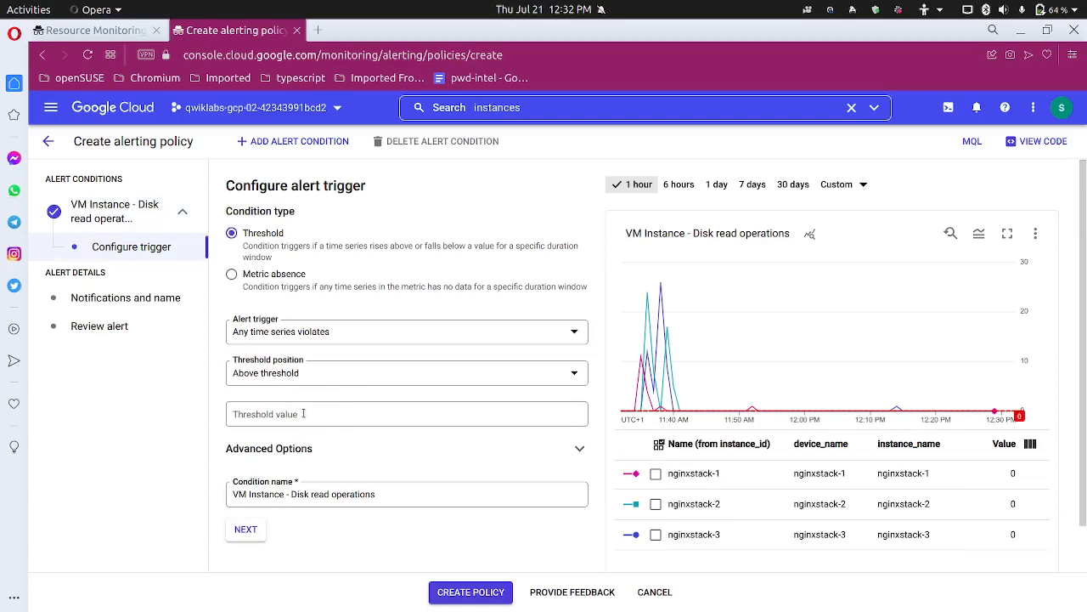
Set the alert trigger's threshold value to 20, keeping the Above threshold position, and continue to the notification settings
click(303, 413)
click(322, 381)
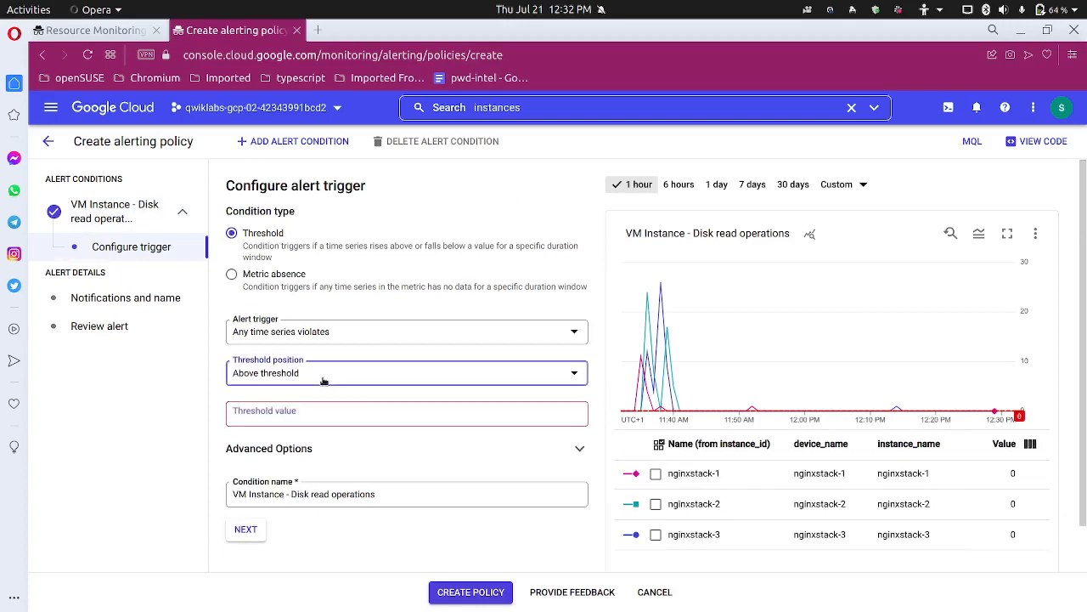
click(354, 351)
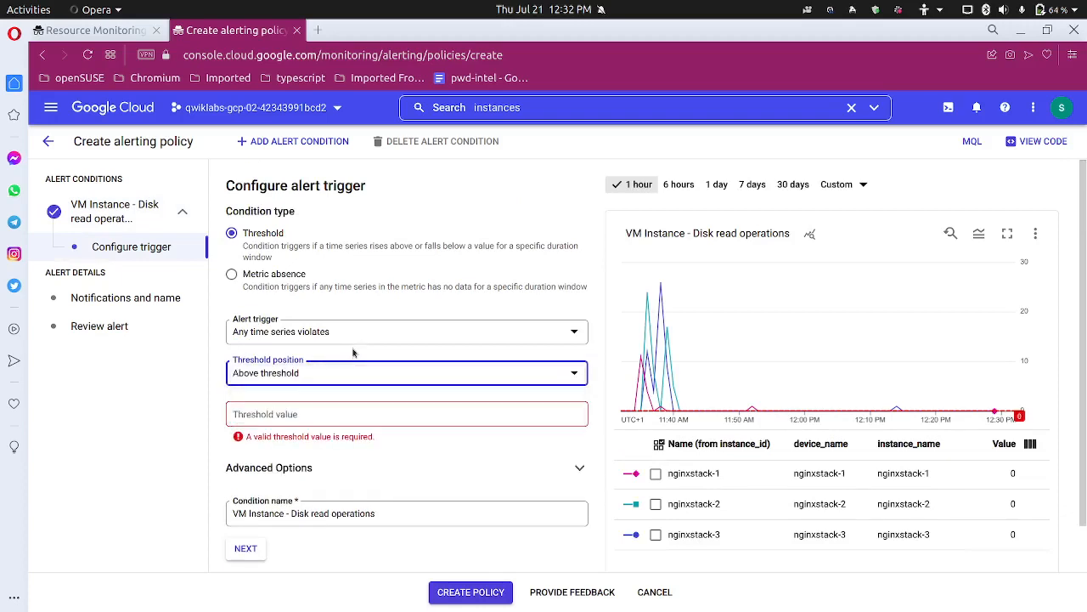
click(296, 417)
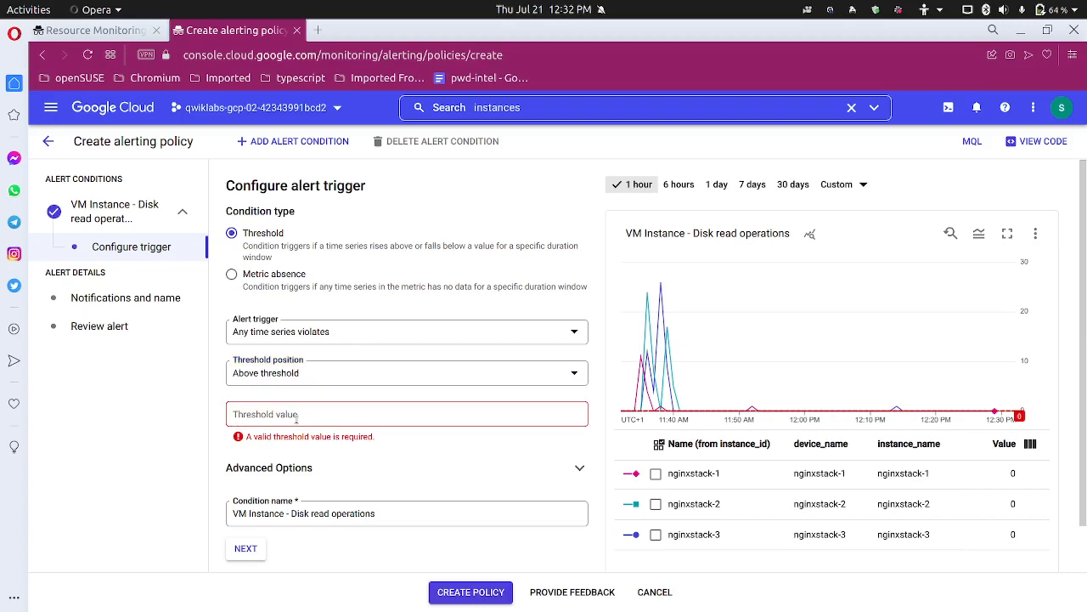
text(20)
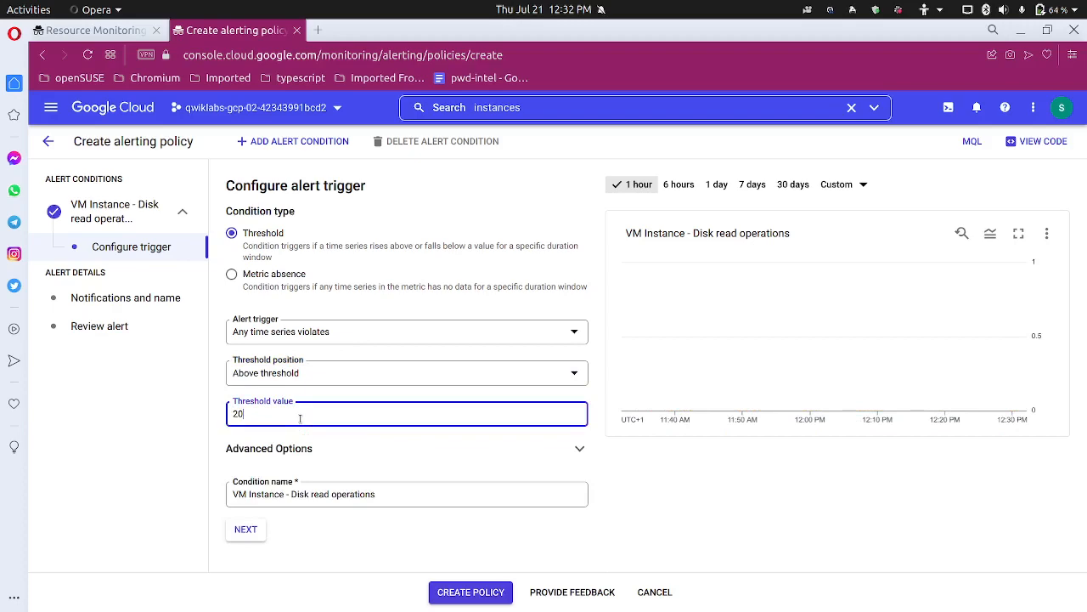
scroll(359, 456, down, 2)
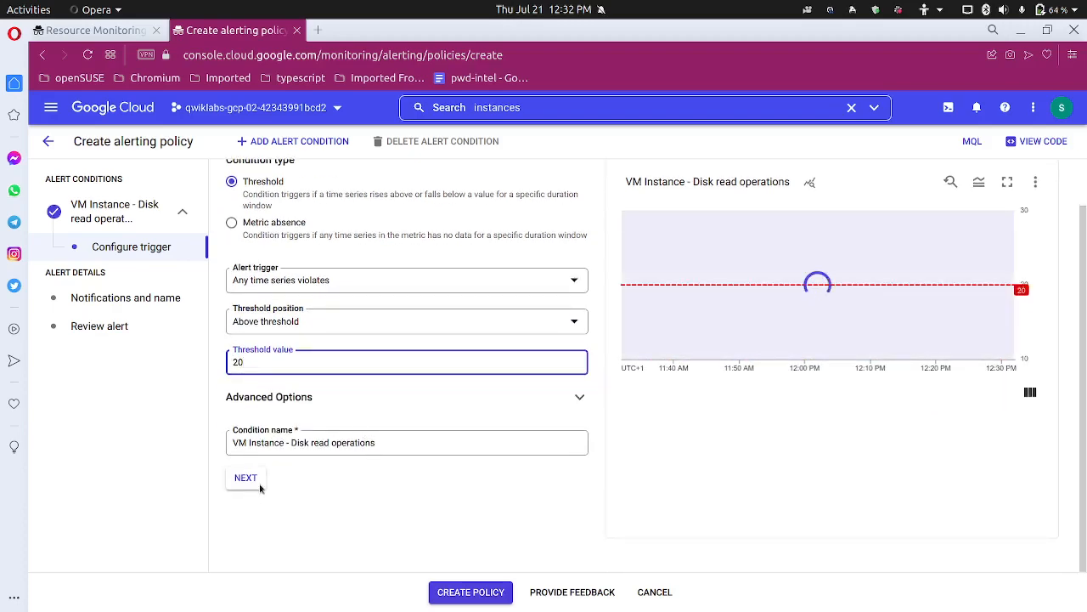
click(249, 484)
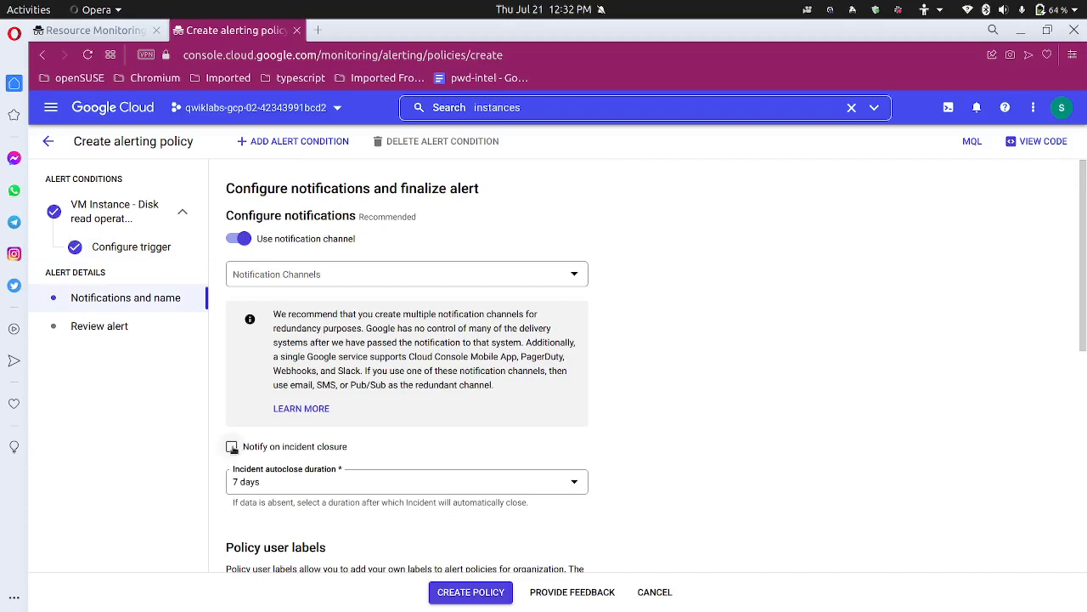
Select gads-alert as the policy's notification channel and go through the remaining settings to the documentation text field
click(357, 271)
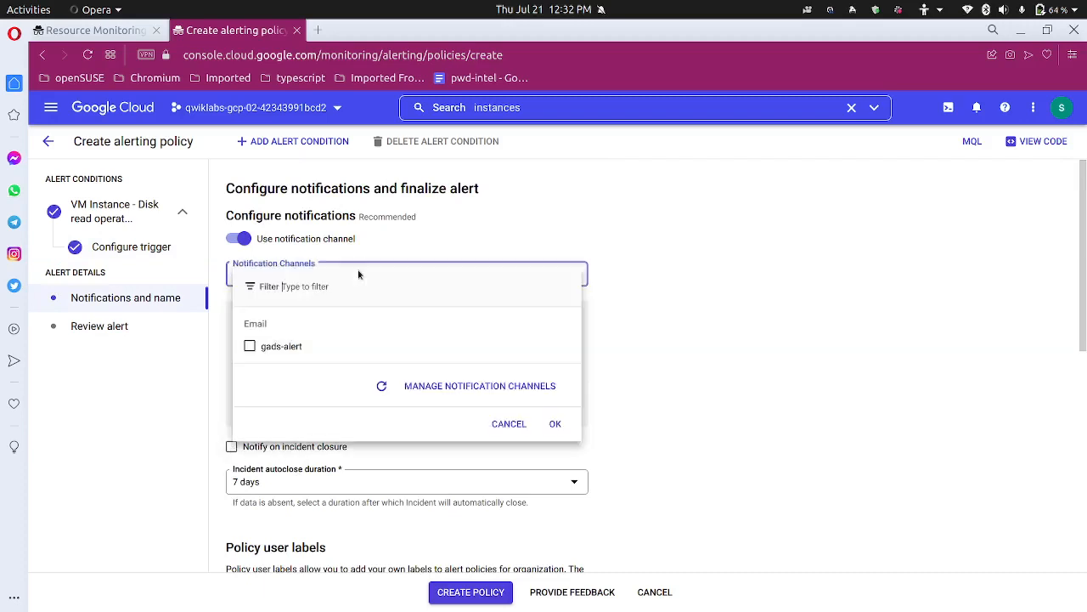
click(251, 346)
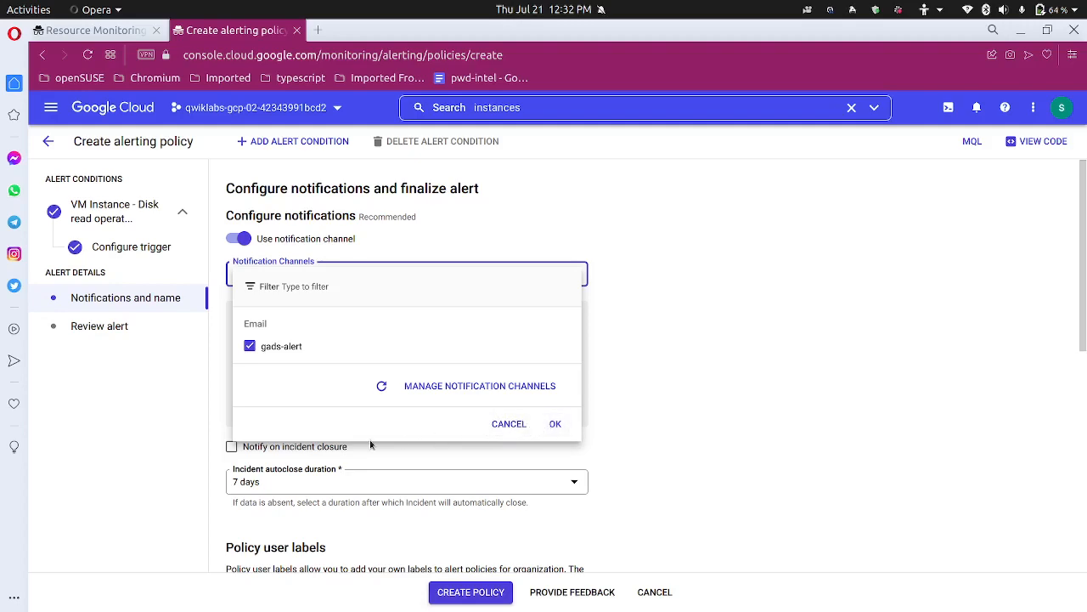
click(555, 423)
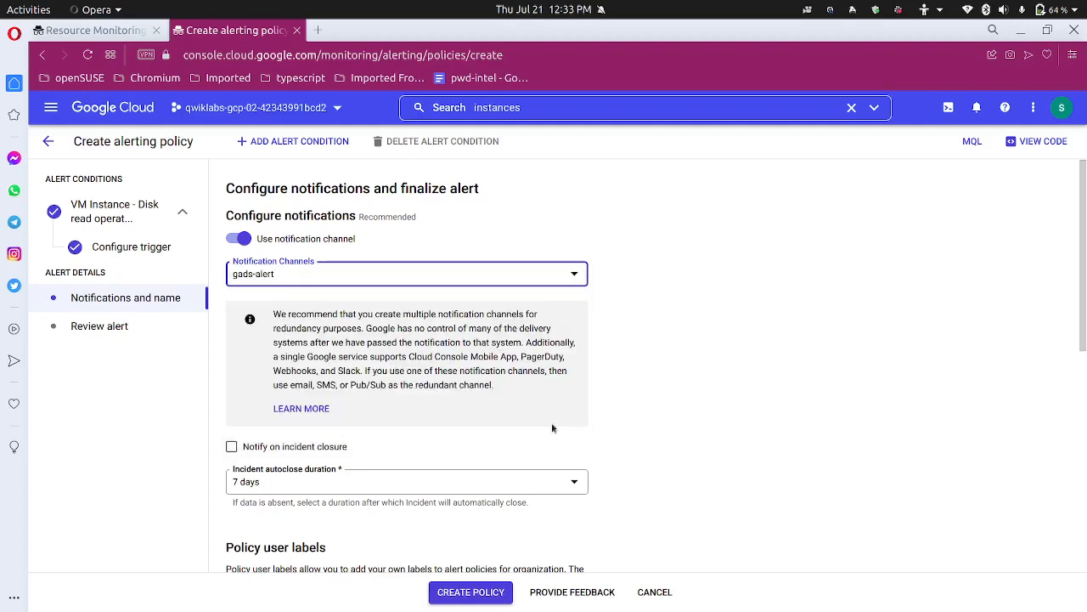
scroll(336, 470, down, 2)
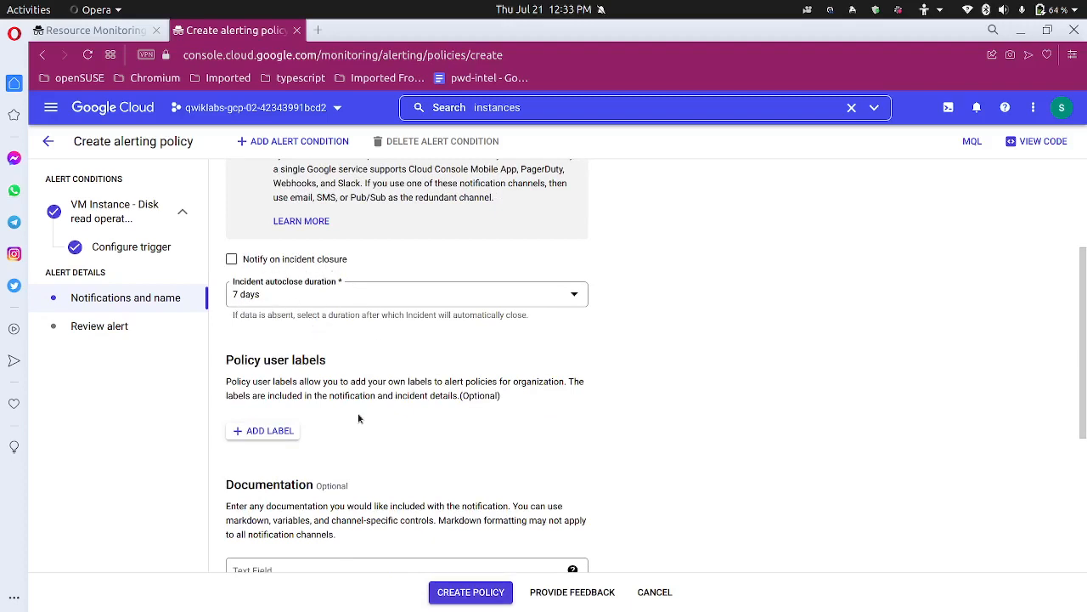
scroll(357, 413, down, 2)
scroll(358, 340, down, 2)
click(357, 301)
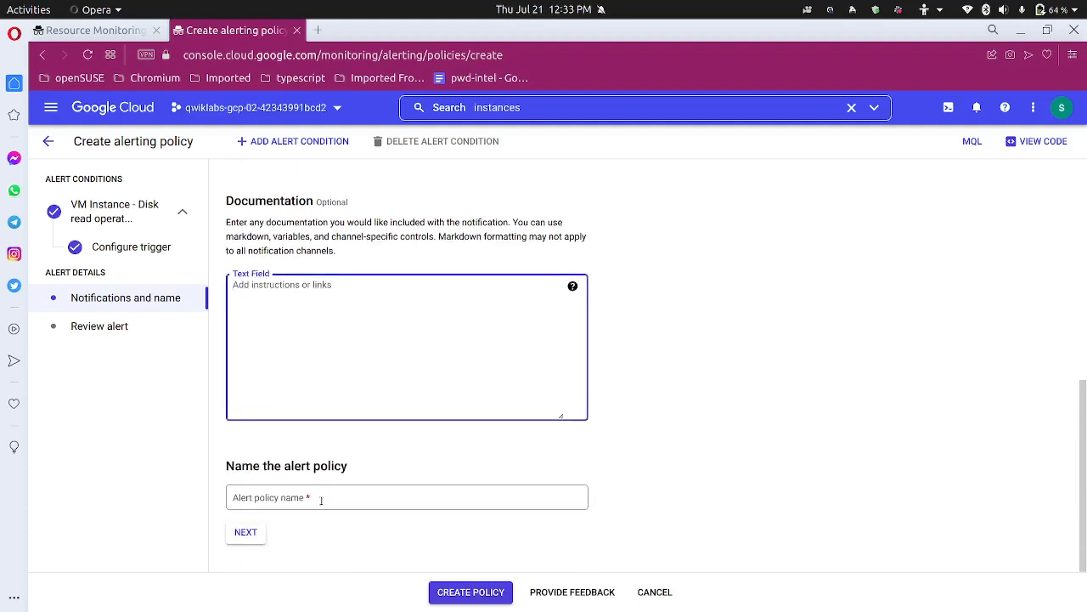
Discard the unsaved alerting policy and close the Google Cloud console tab
click(654, 592)
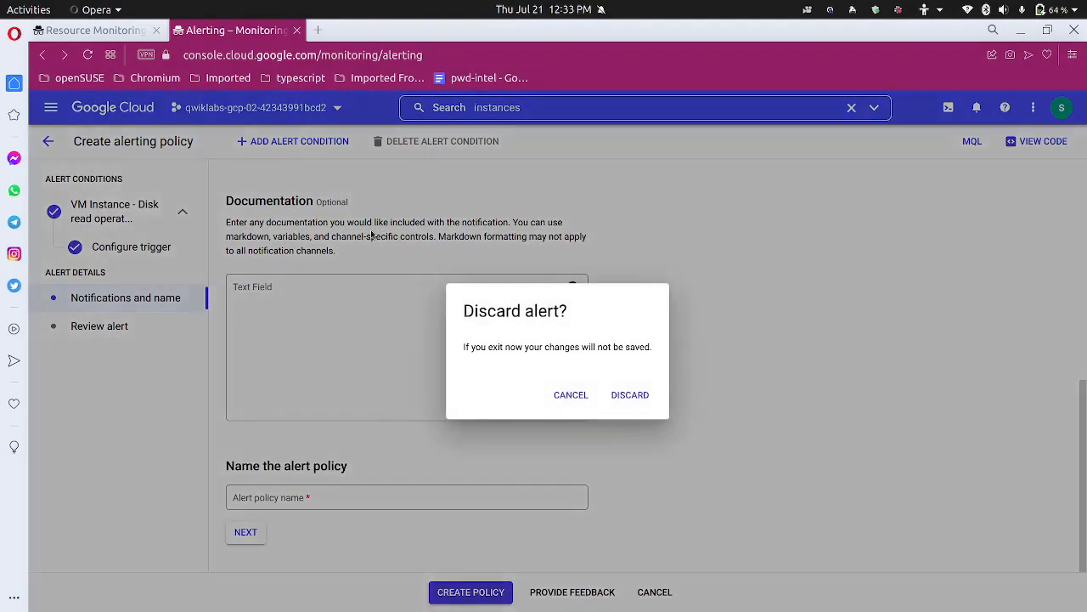
click(627, 397)
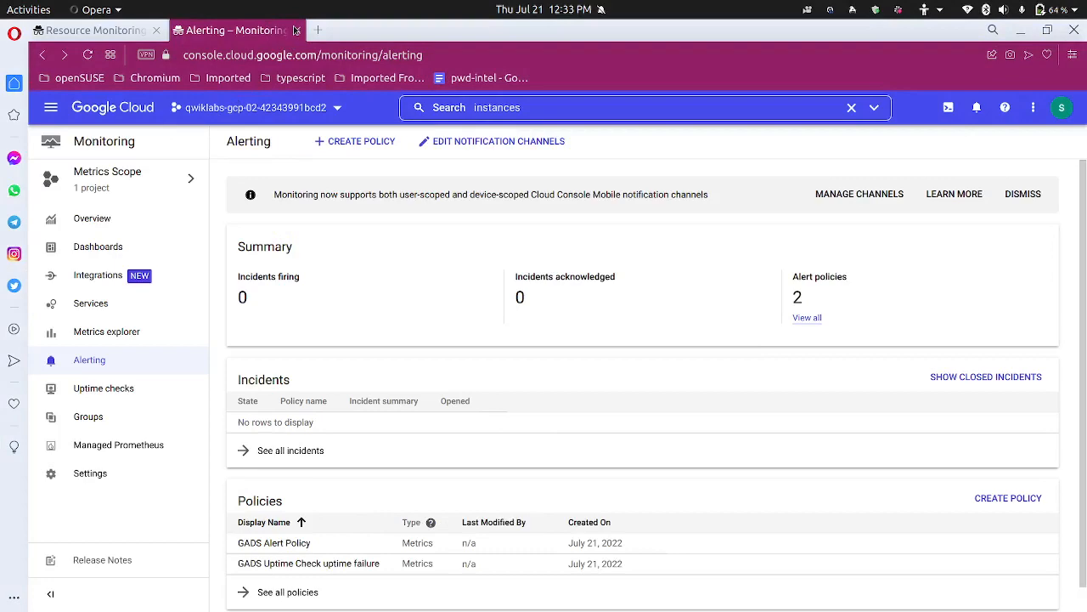
key(ctrl+w)
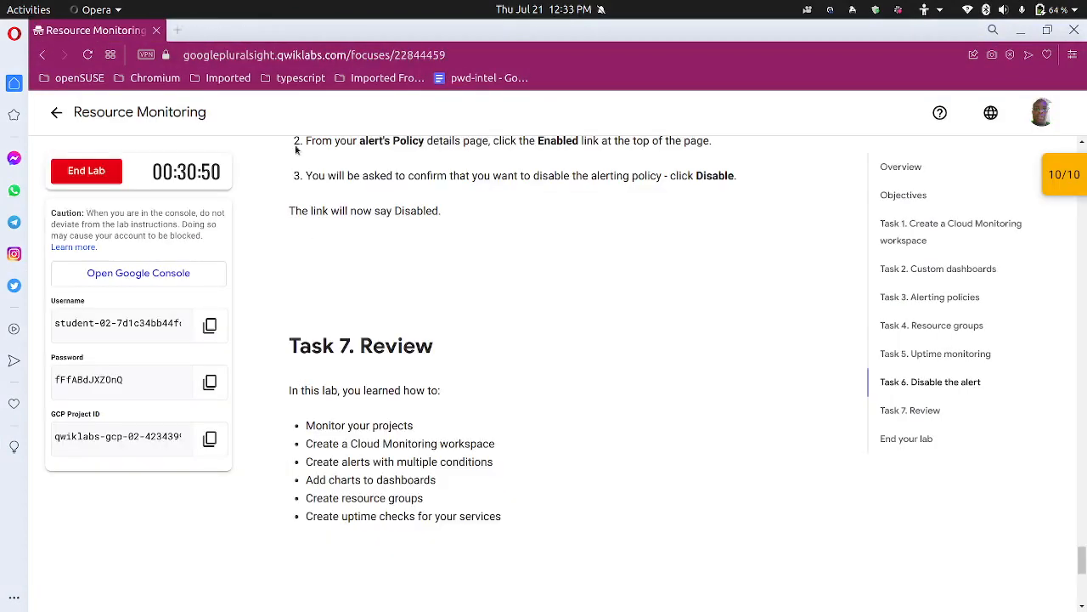
End the Resource Monitoring lab and dismiss the satisfaction survey without submitting it
click(109, 174)
click(696, 407)
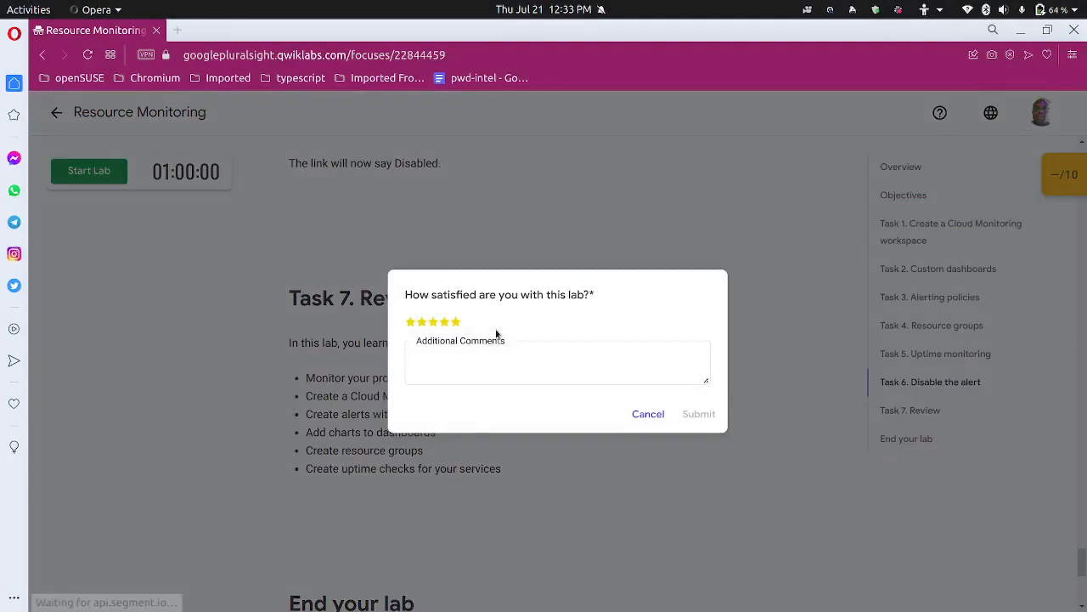
click(660, 414)
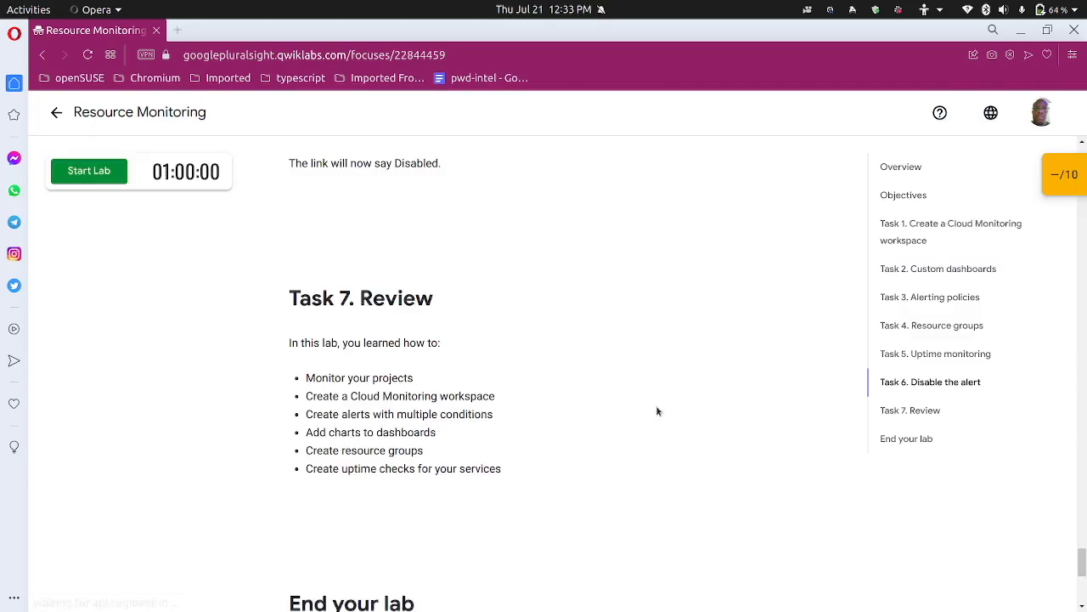
click(830, 12)
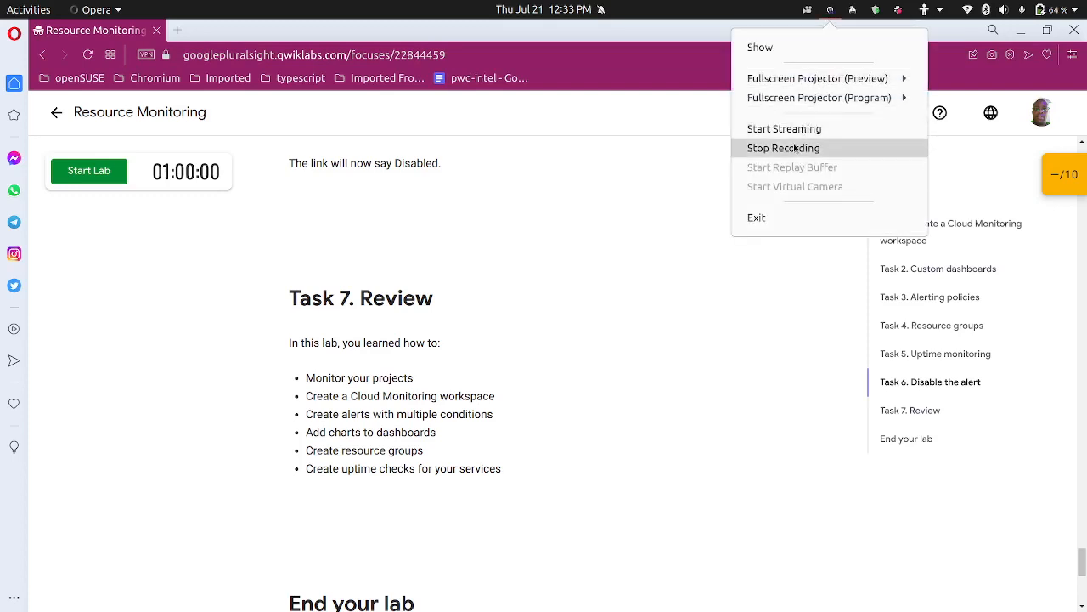